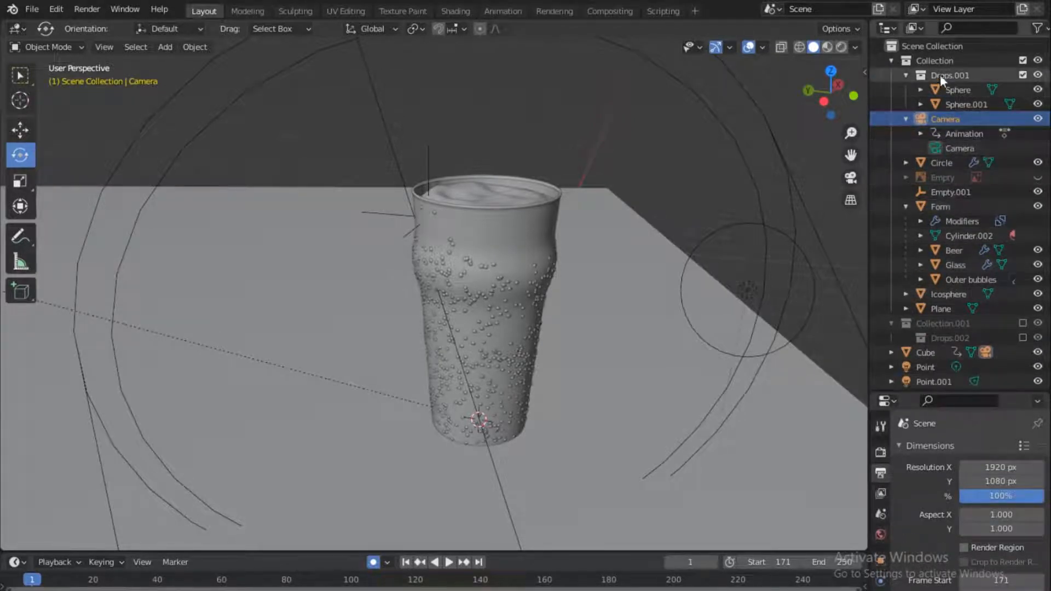
# - Collapse the Drops.001 and Camera entries in the outliner and hide Drops.001 and Circle in the viewport
pyautogui.click(905, 75)
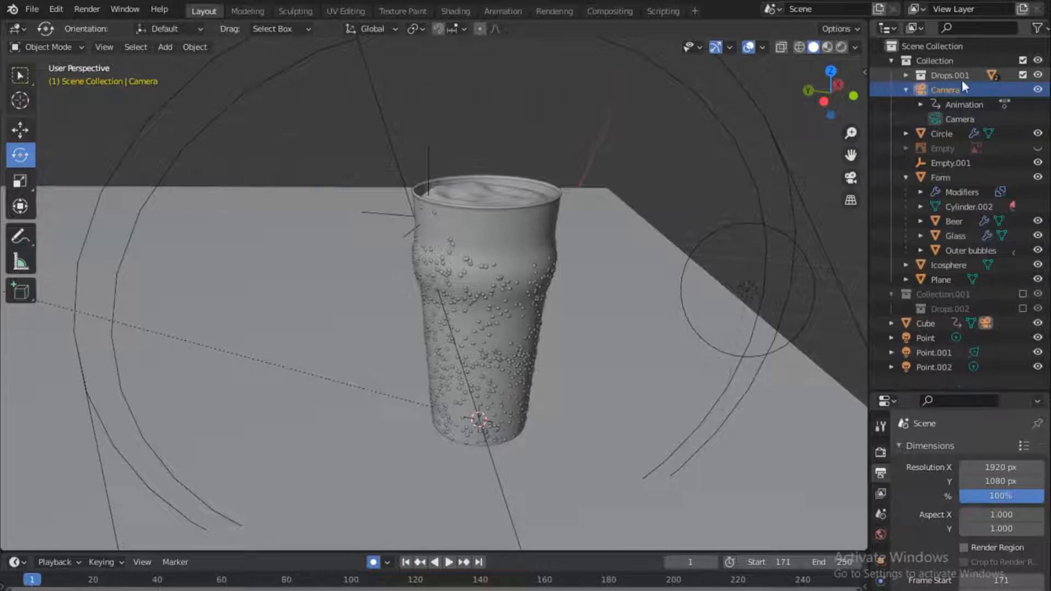
pyautogui.click(906, 90)
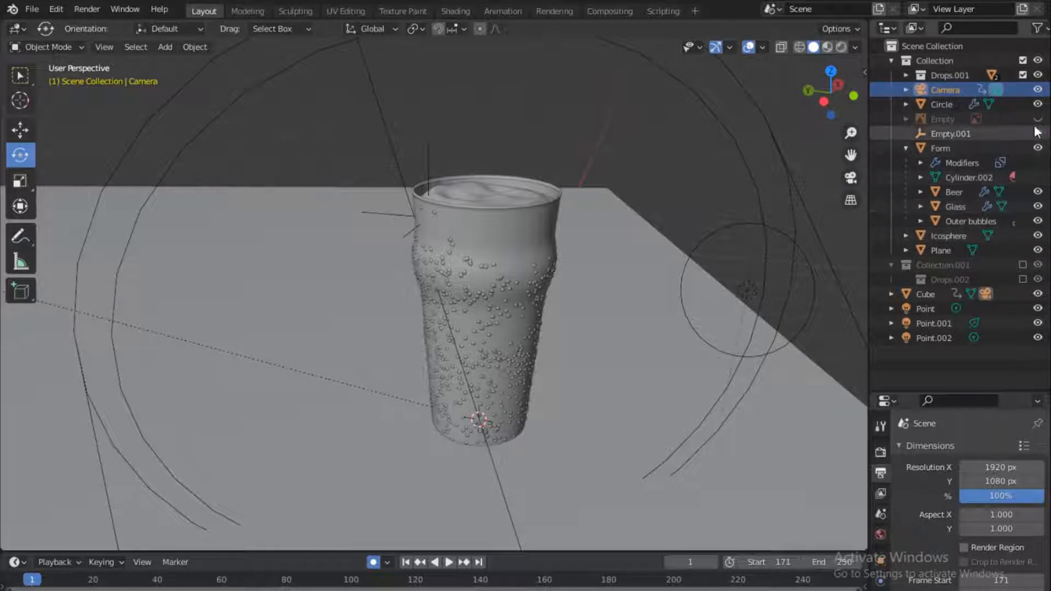
pyautogui.click(1038, 90)
pyautogui.click(1038, 90)
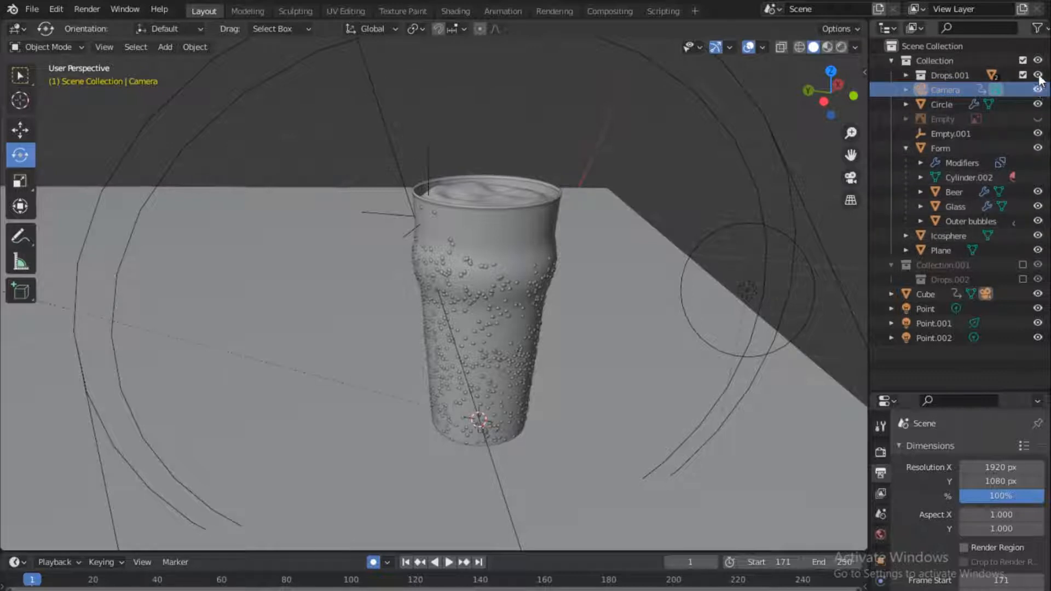
pyautogui.click(1038, 75)
pyautogui.click(1038, 104)
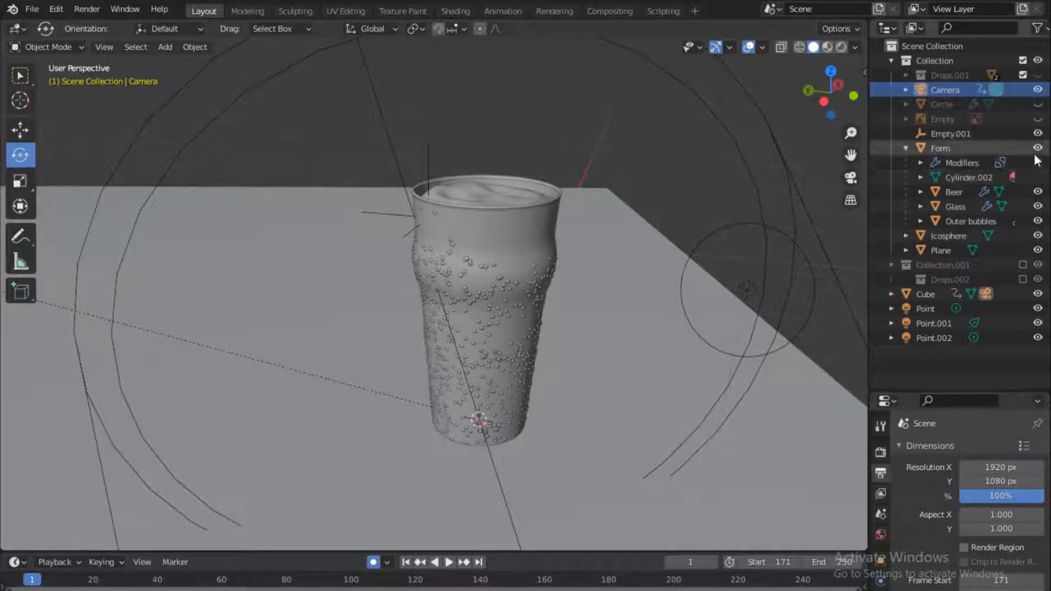
# - Briefly hide and restore the Form and Cube objects to check what each contributes to the scene
pyautogui.click(1038, 148)
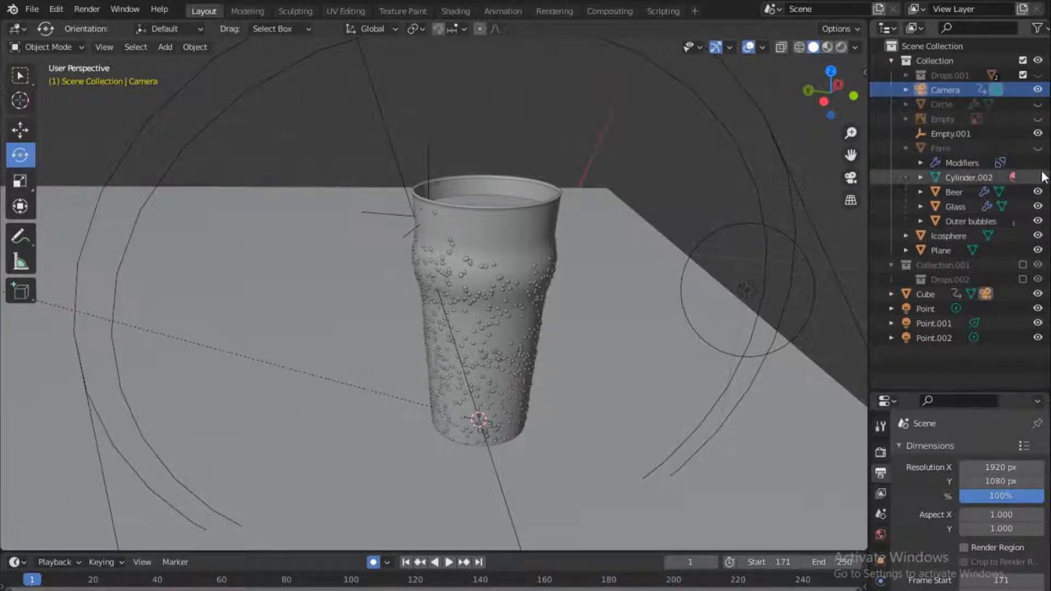
pyautogui.click(1038, 147)
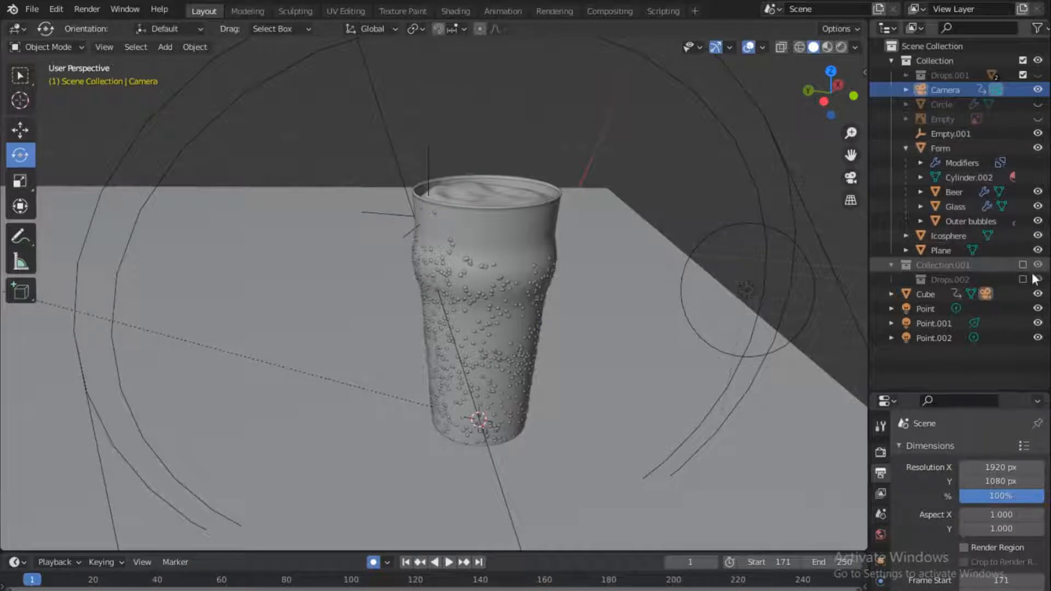
pyautogui.click(1038, 294)
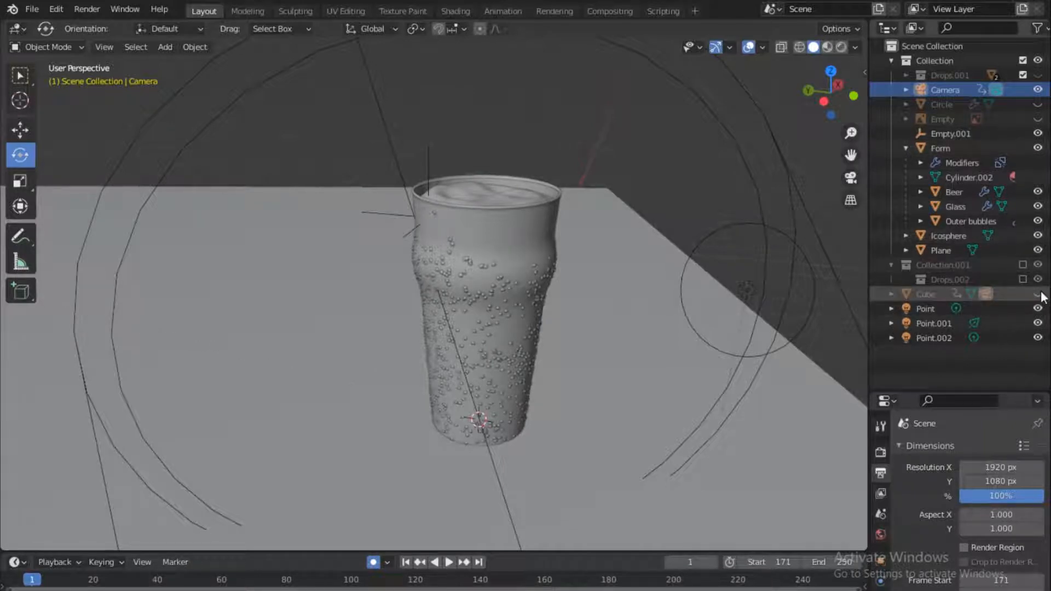
pyautogui.click(1038, 294)
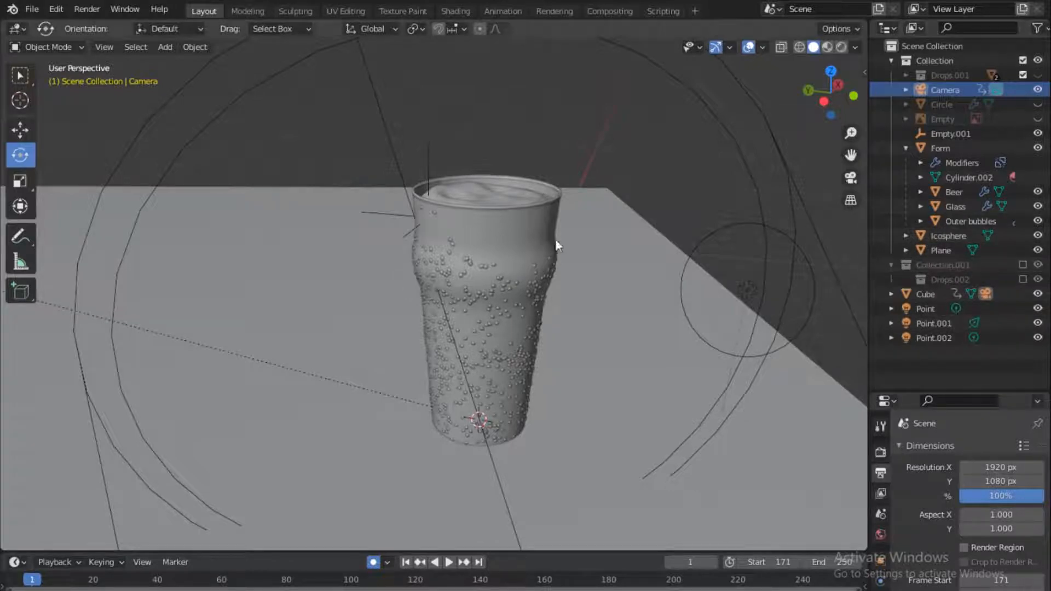
# - Turn off the viewport display of the particle system on the Outer bubbles object
pyautogui.click(522, 225)
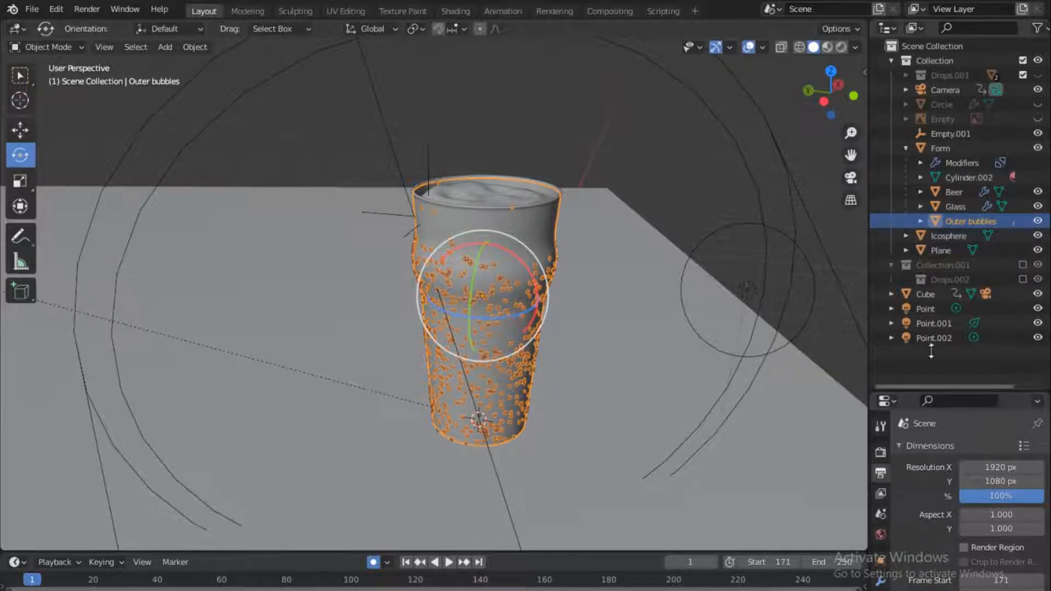
pyautogui.moveTo(929, 394); pyautogui.dragTo(931, 228)
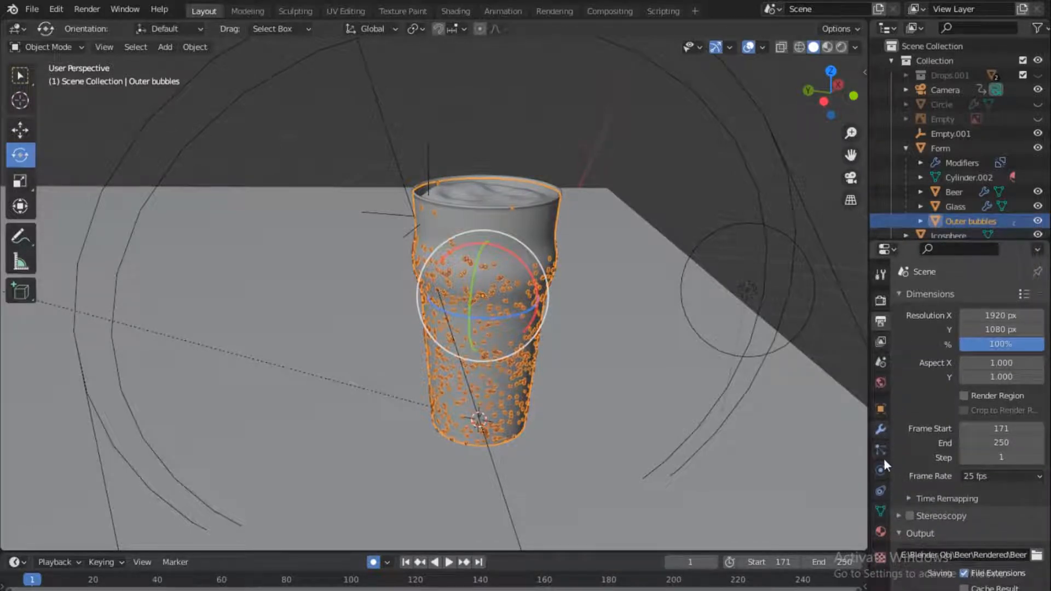
pyautogui.click(881, 450)
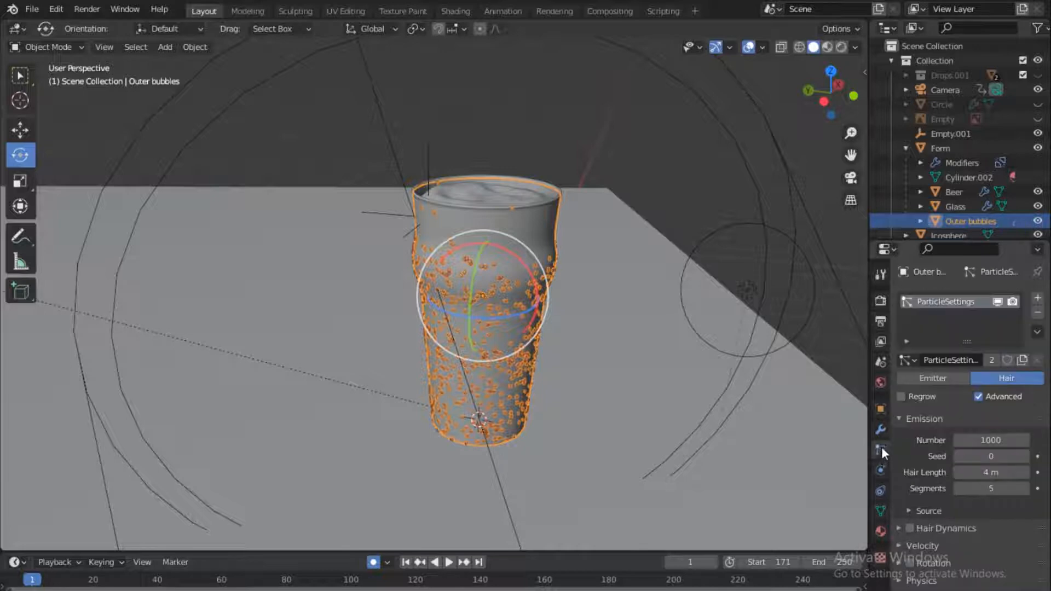
pyautogui.click(998, 302)
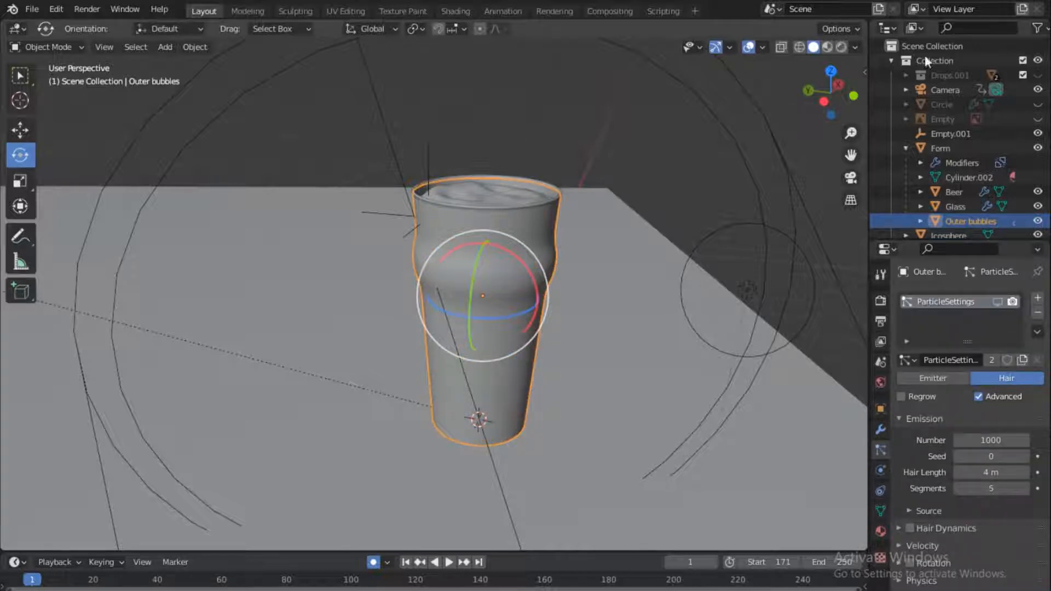
# - Select the Form object inside the glass rim and the Beer object in turn to examine their extents
pyautogui.moveTo(823, 101); pyautogui.dragTo(897, 154)
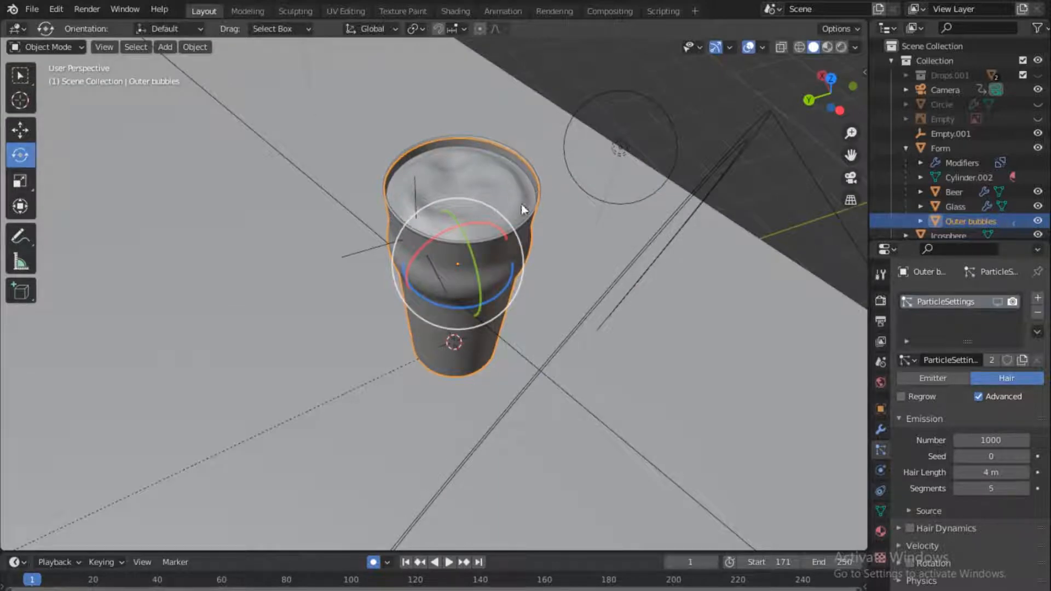
pyautogui.moveTo(830, 91)
pyautogui.mouseDown()
pyautogui.moveTo(837, 98)
pyautogui.moveTo(811, 83)
pyautogui.mouseUp()
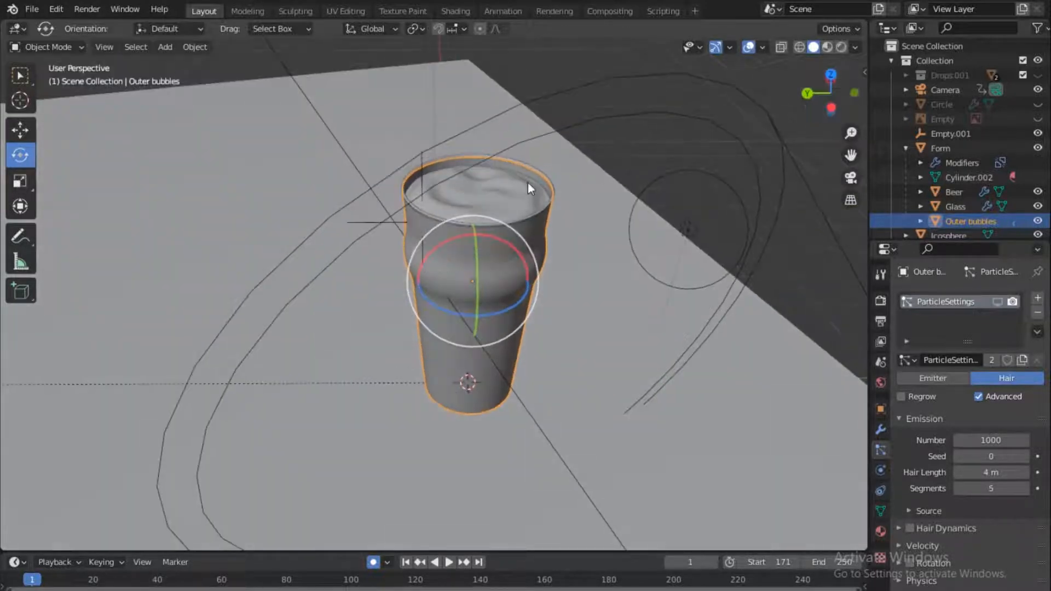
pyautogui.scroll(-2, 969, 211)
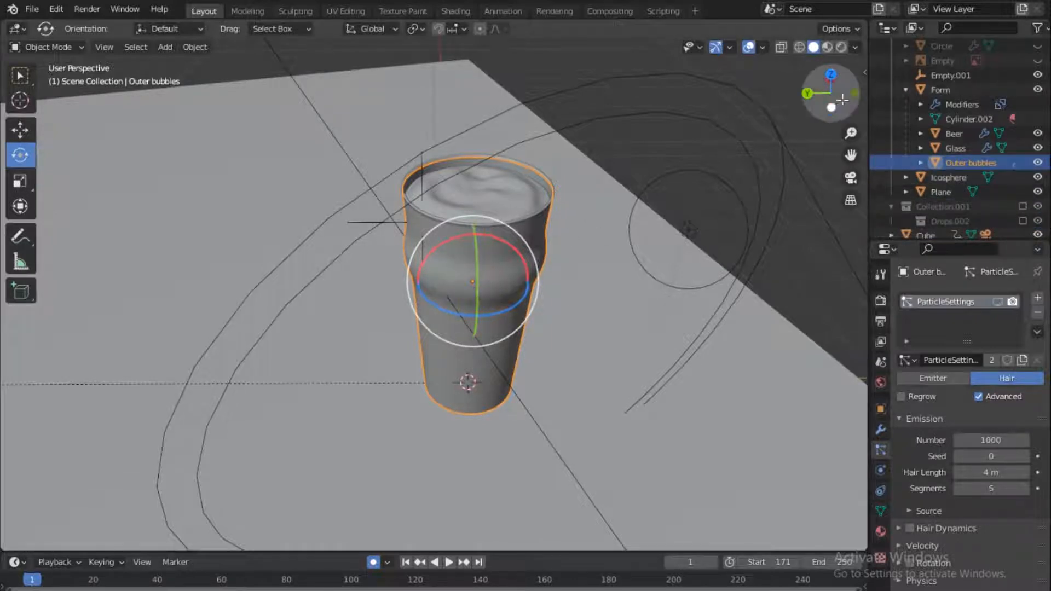
pyautogui.click(503, 193)
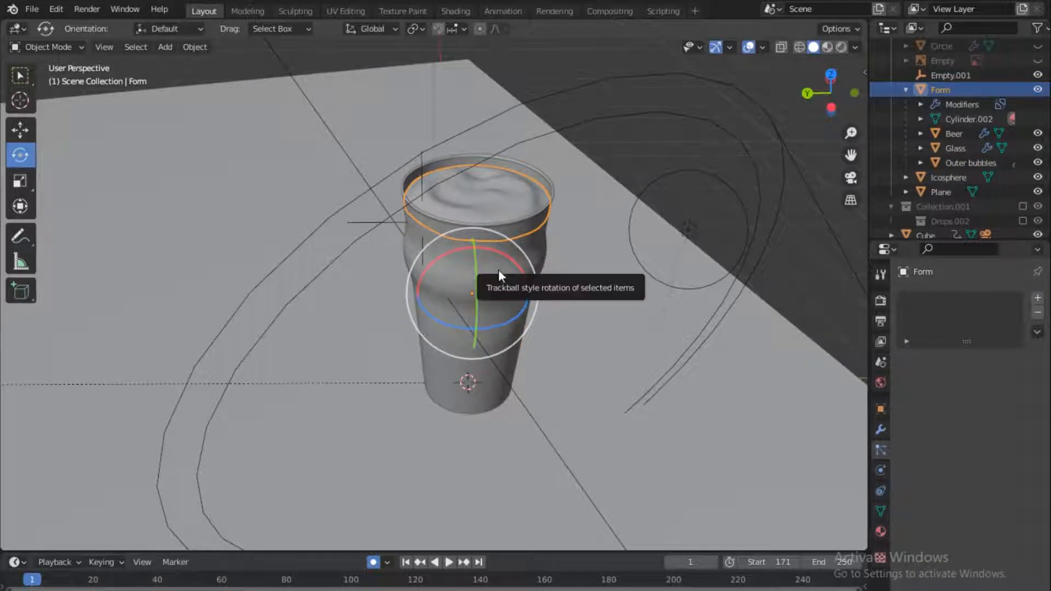
pyautogui.click(958, 133)
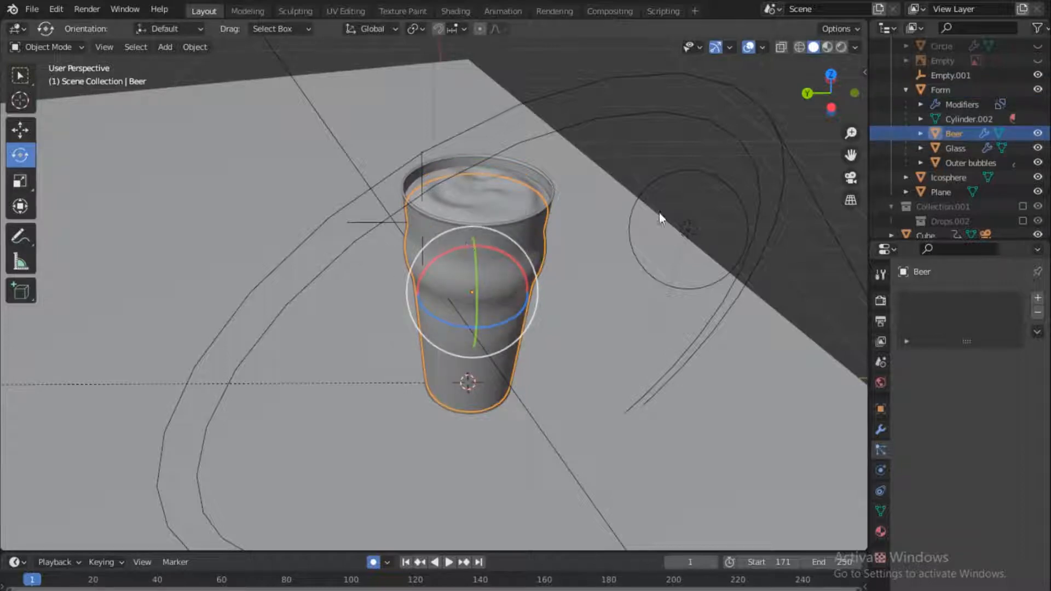
# - Show the glass in the right orthographic view with X-ray enabled
pyautogui.moveTo(831, 94); pyautogui.dragTo(833, 74)
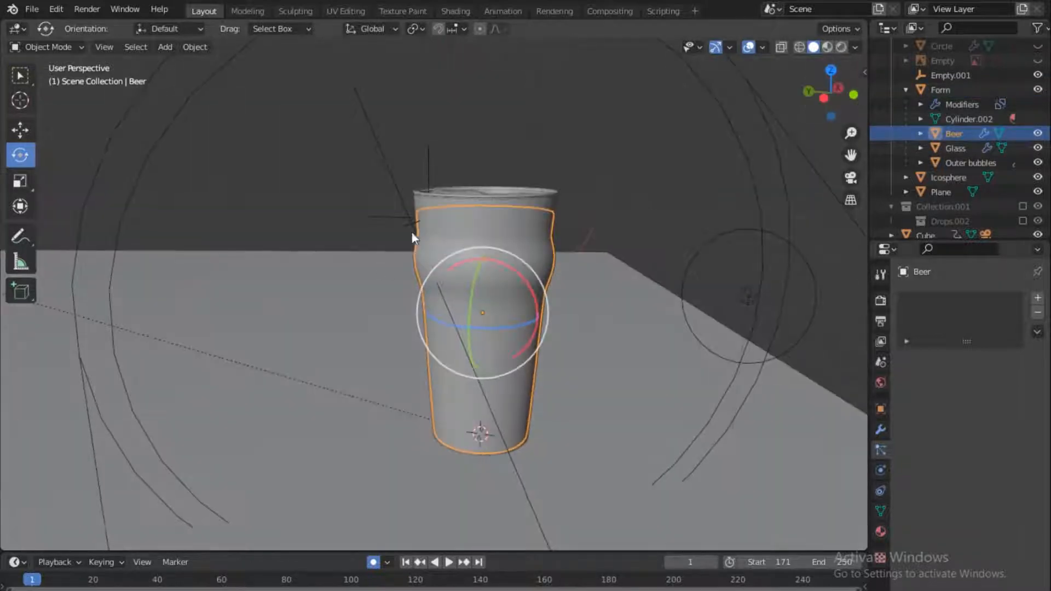
pyautogui.press('`')
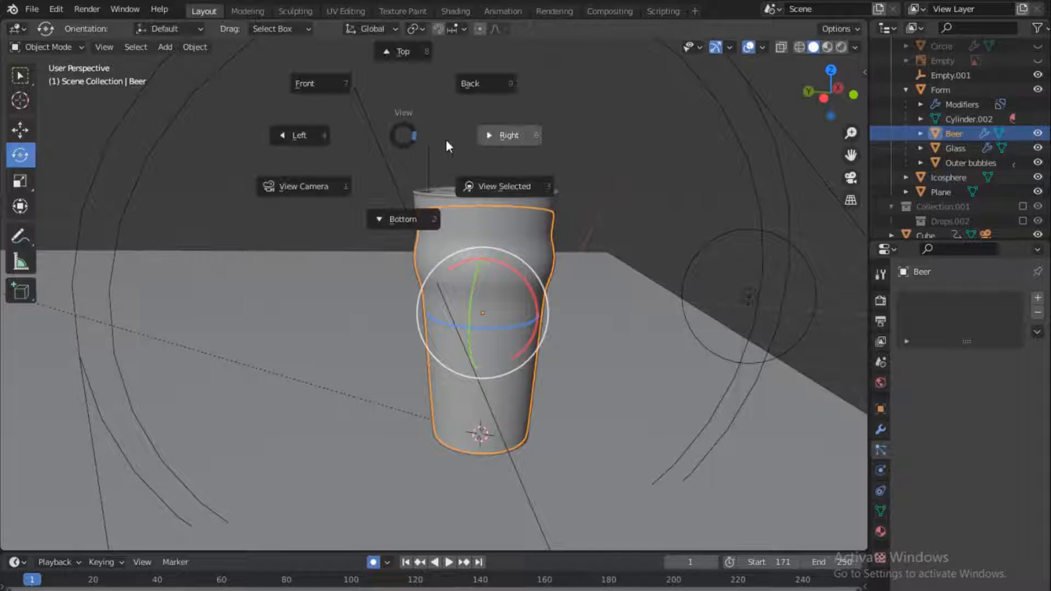
pyautogui.click(492, 143)
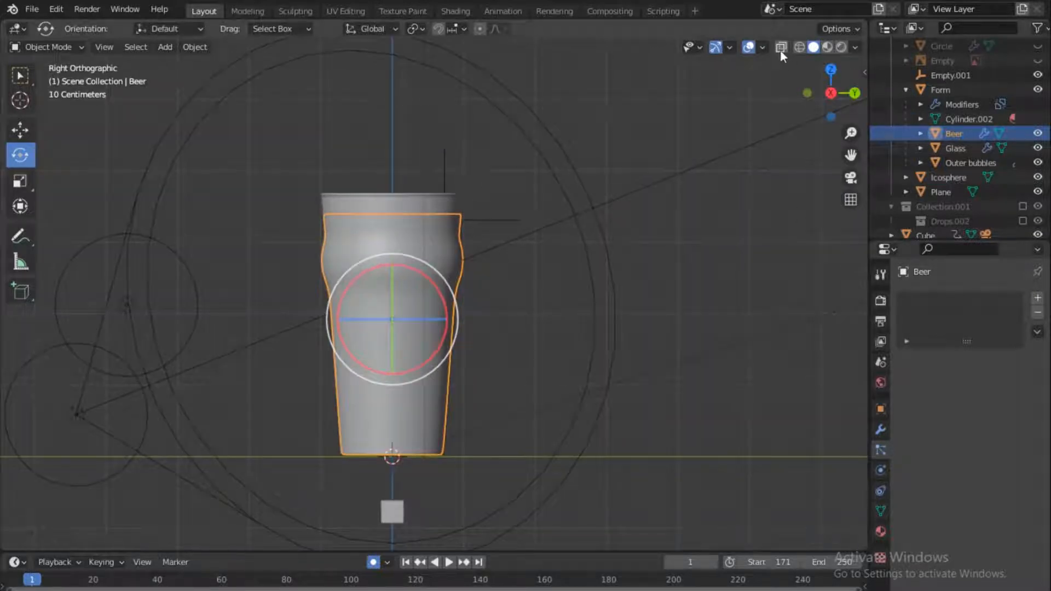
pyautogui.click(780, 48)
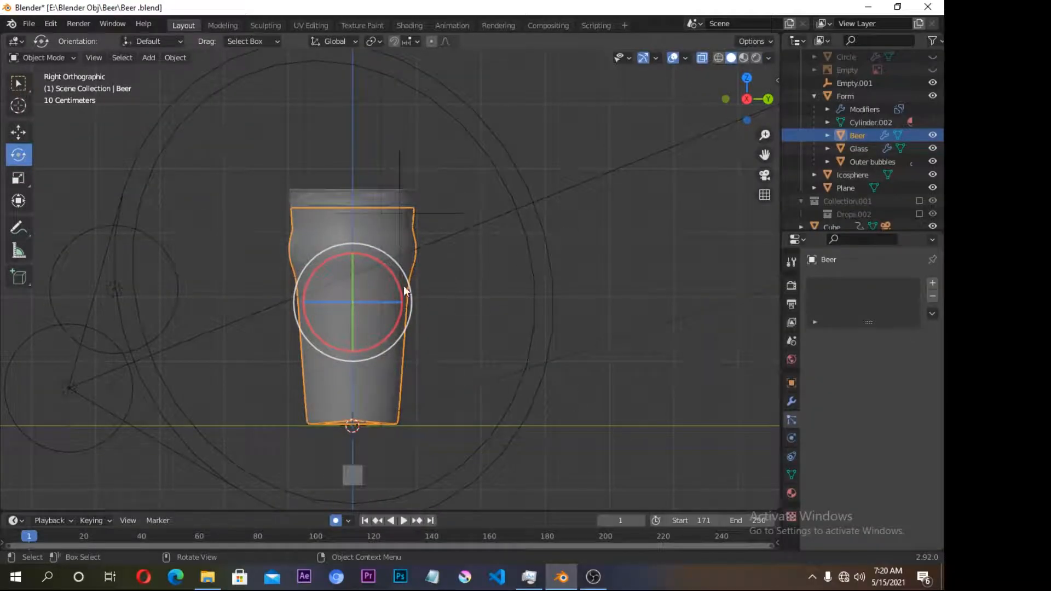
# - Select Form, Outer bubbles and Glass in turn to examine how the parts of the drink fit together in profile
pyautogui.scroll(2, 403, 285)
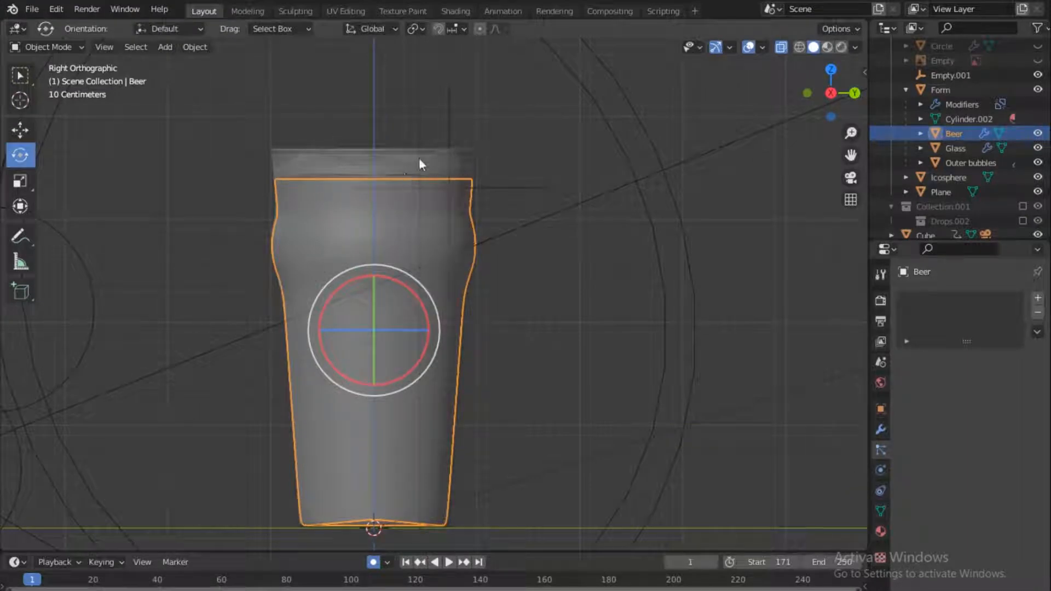
pyautogui.click(452, 159)
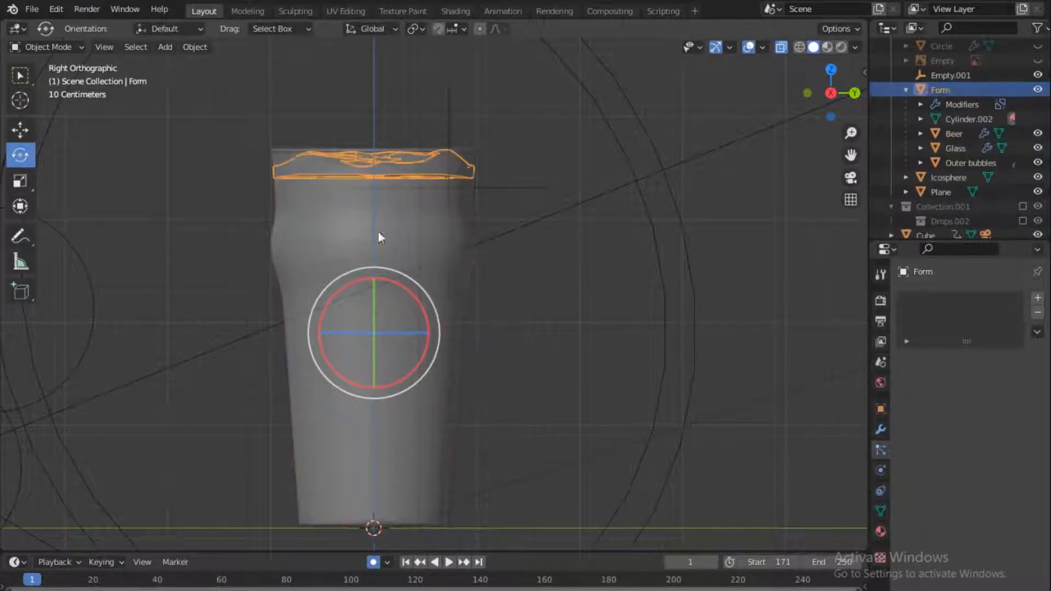
pyautogui.click(455, 198)
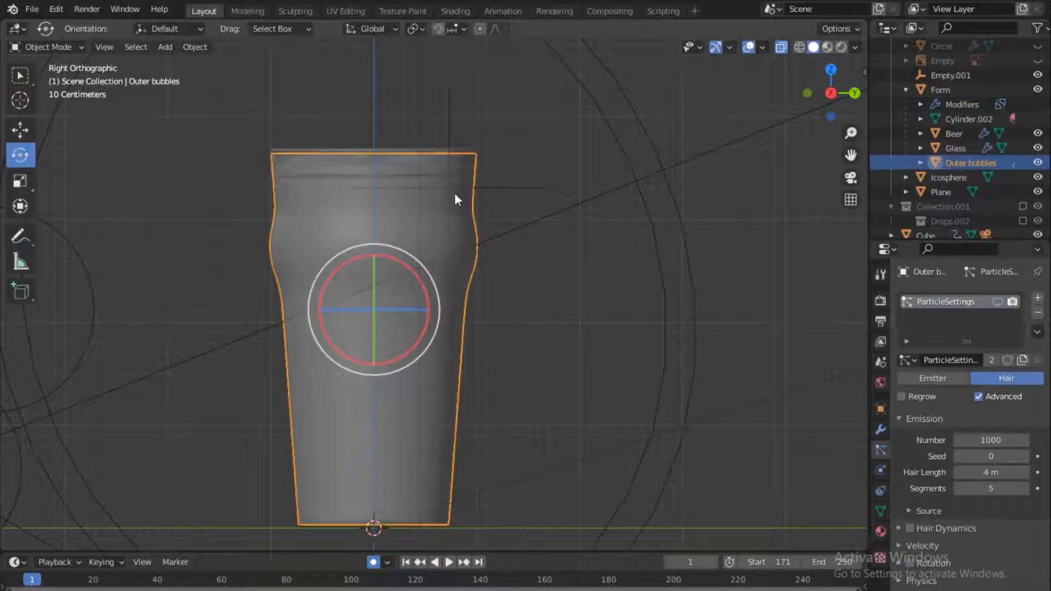
pyautogui.click(341, 147)
pyautogui.scroll(-1, 410, 313)
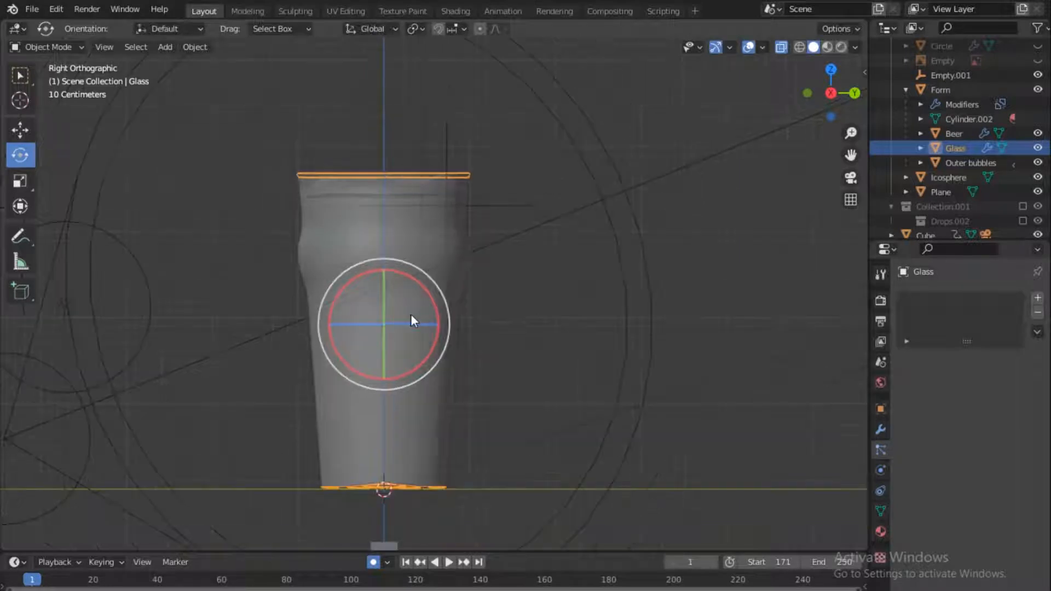
pyautogui.scroll(1, 410, 314)
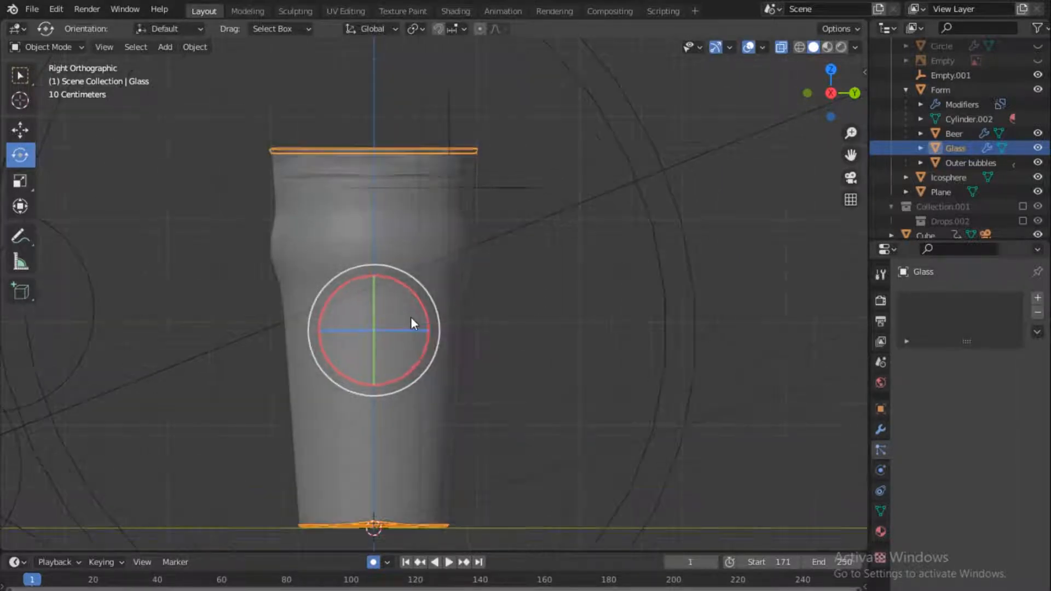
pyautogui.scroll(-1, 411, 316)
pyautogui.keyDown('shift'); pyautogui.moveTo(415, 258); pyautogui.dragTo(435, 185, button='middle'); pyautogui.keyUp('shift')
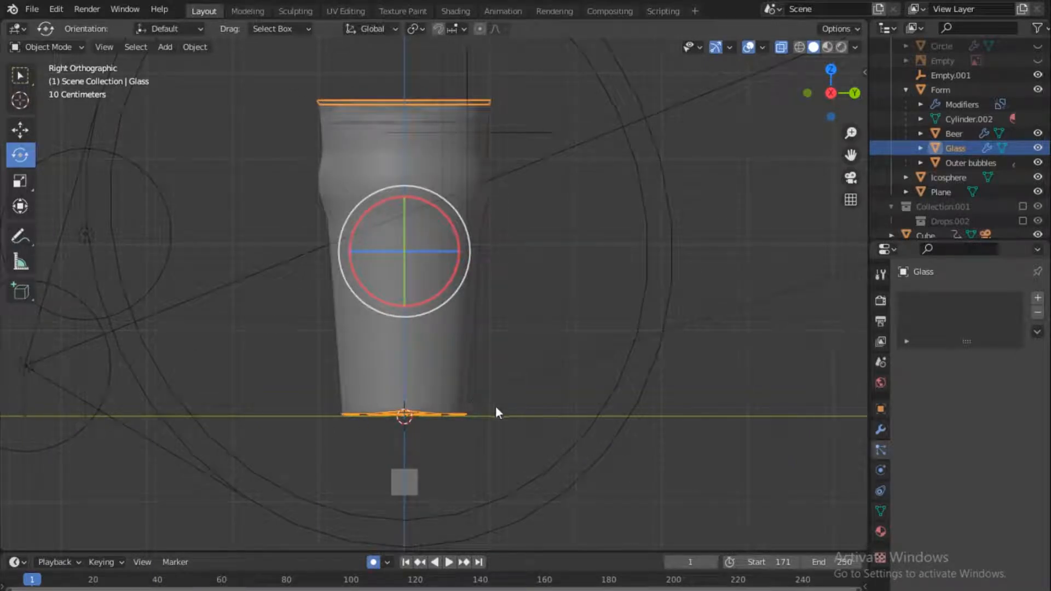
# - Select Outer bubbles and Glass together, with Glass active, and examine the node tree of Material.001 in the Shading workspace
pyautogui.click(596, 179)
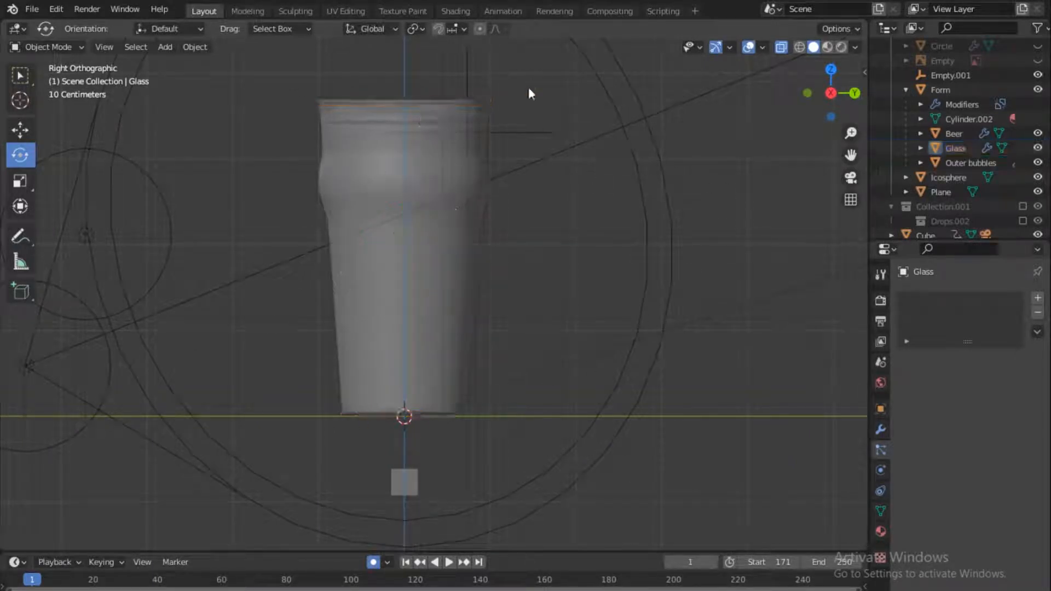
pyautogui.click(489, 108)
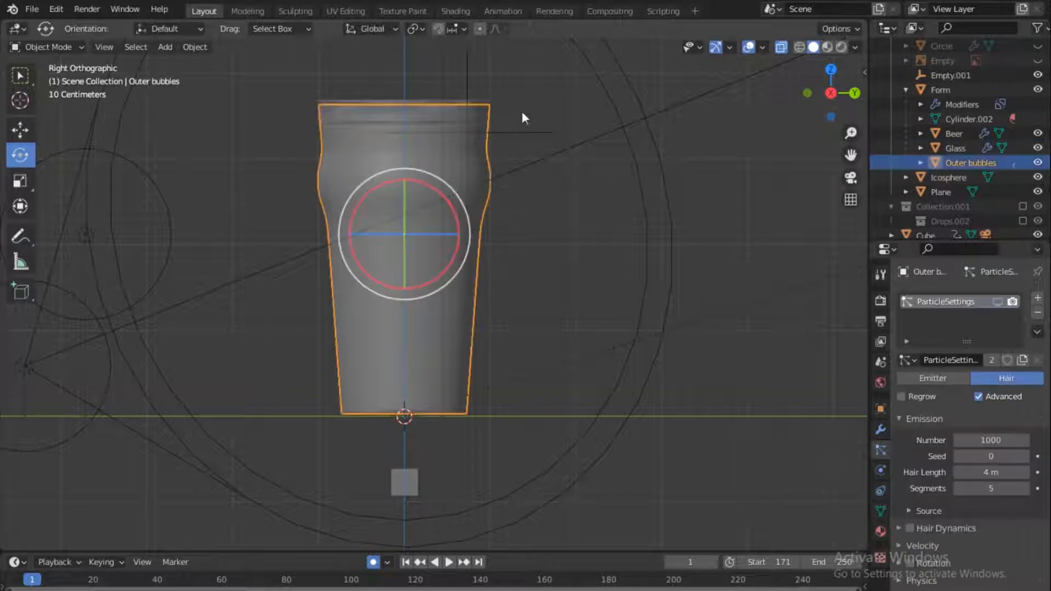
pyautogui.keyDown('shift'); pyautogui.click(487, 107); pyautogui.keyUp('shift')
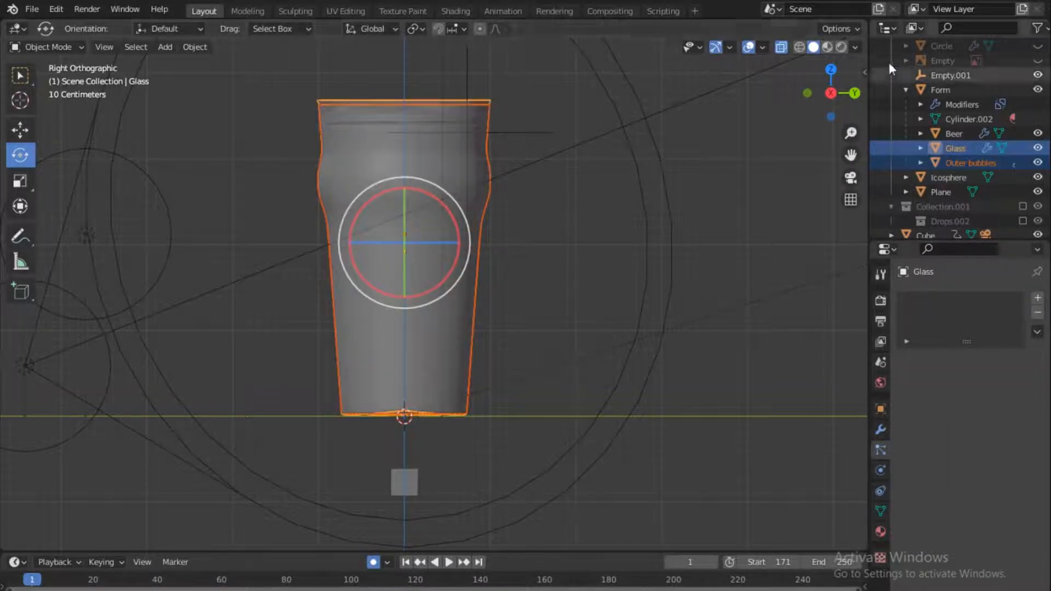
pyautogui.click(880, 530)
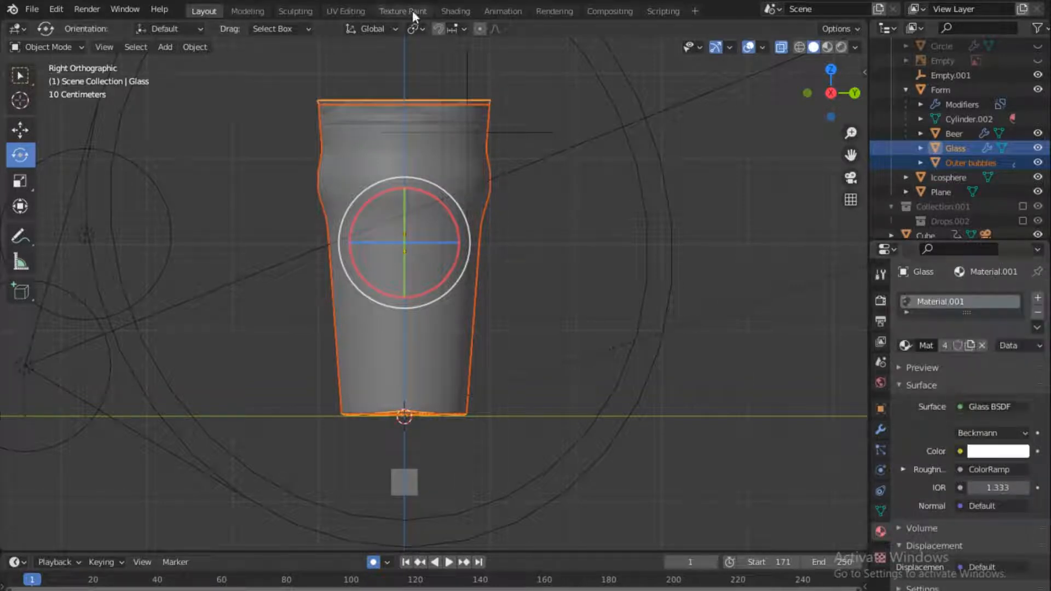
pyautogui.click(459, 12)
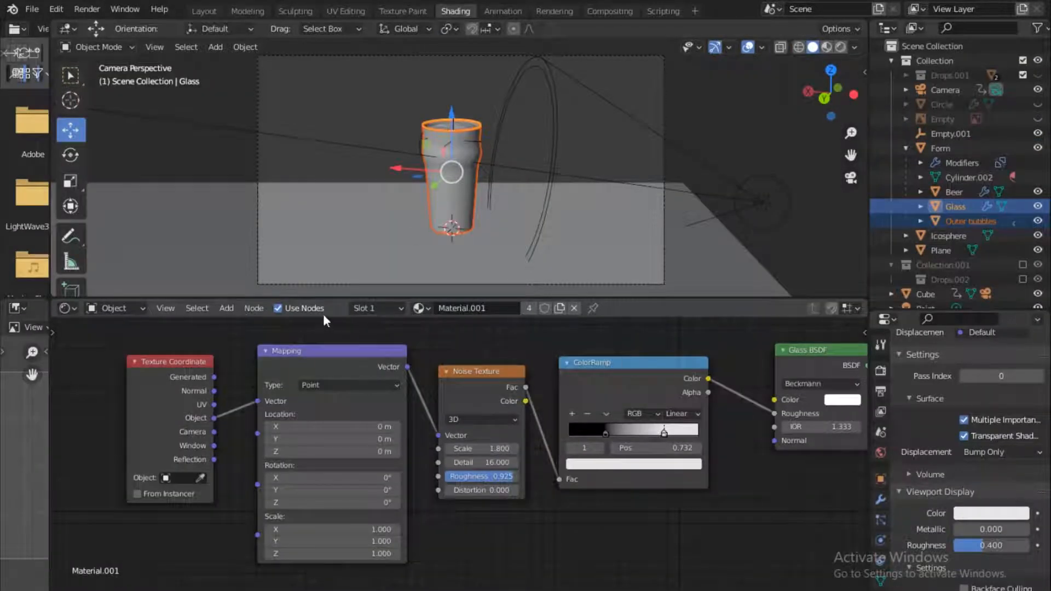
pyautogui.scroll(-4, 671, 403)
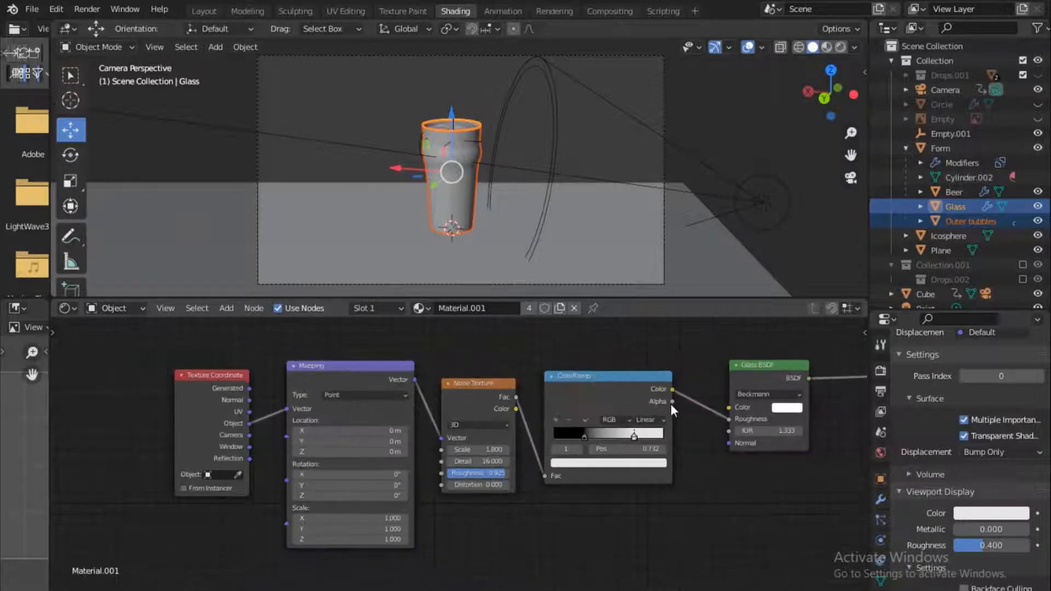
pyautogui.moveTo(770, 379); pyautogui.dragTo(605, 374, button='middle')
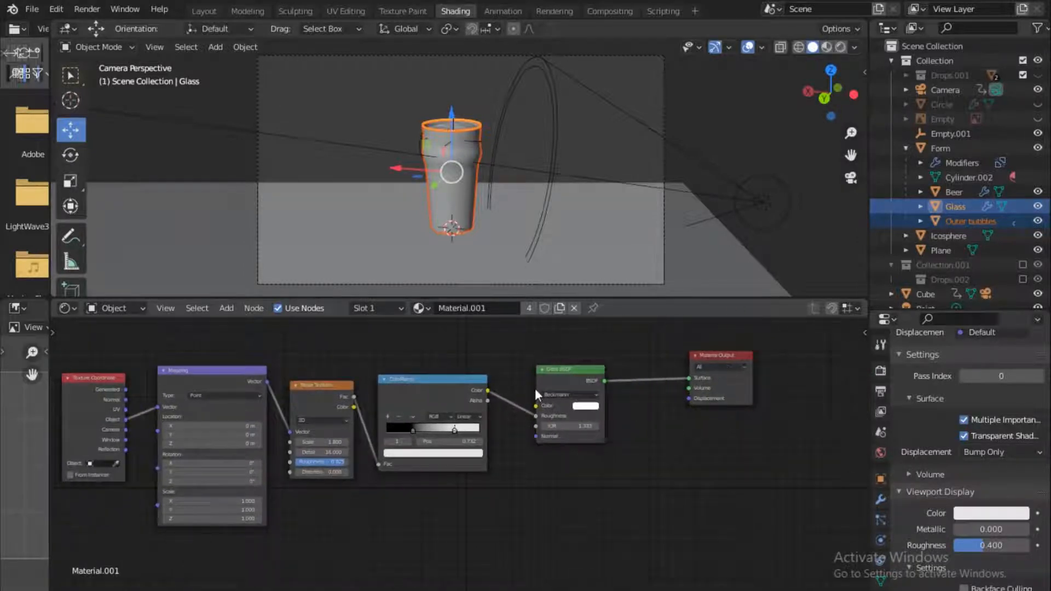
pyautogui.moveTo(538, 422); pyautogui.dragTo(635, 412, button='middle')
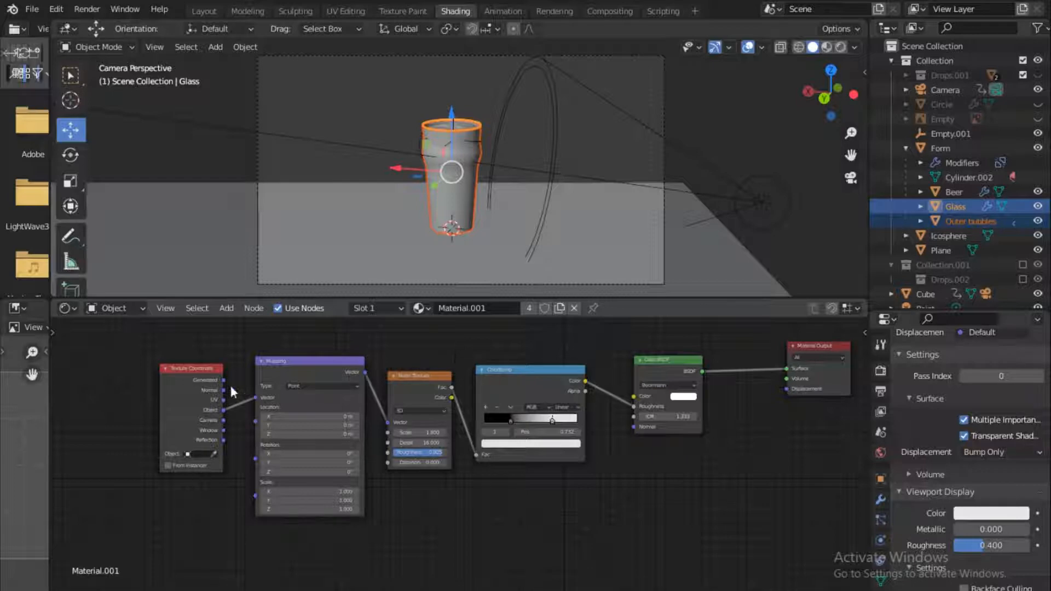
# - Search the add-ons in Preferences for "wr" to check whether Node Wrangler is enabled
pyautogui.click(420, 377)
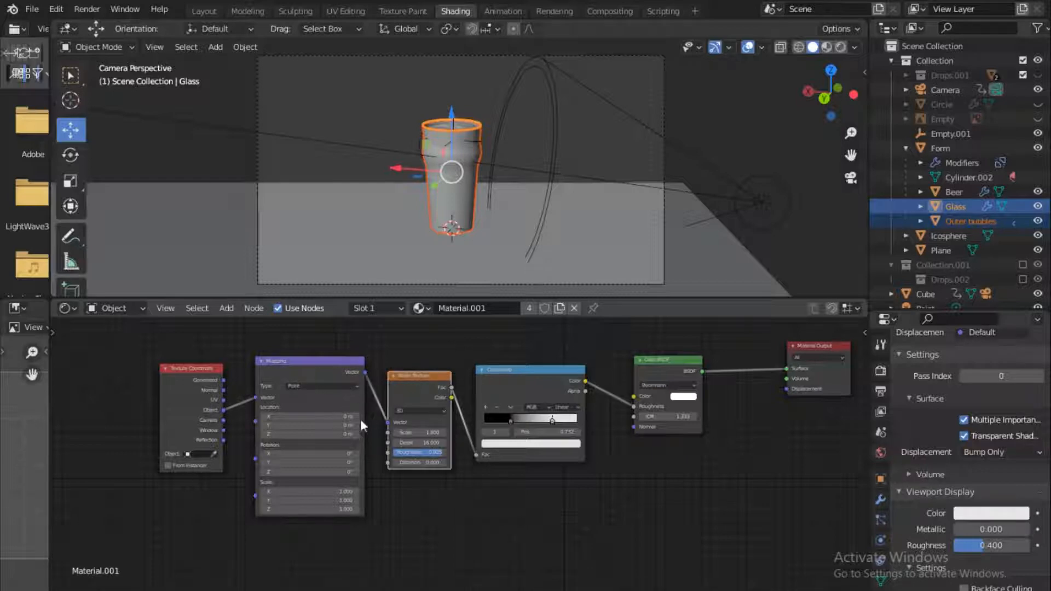
pyautogui.click(57, 10)
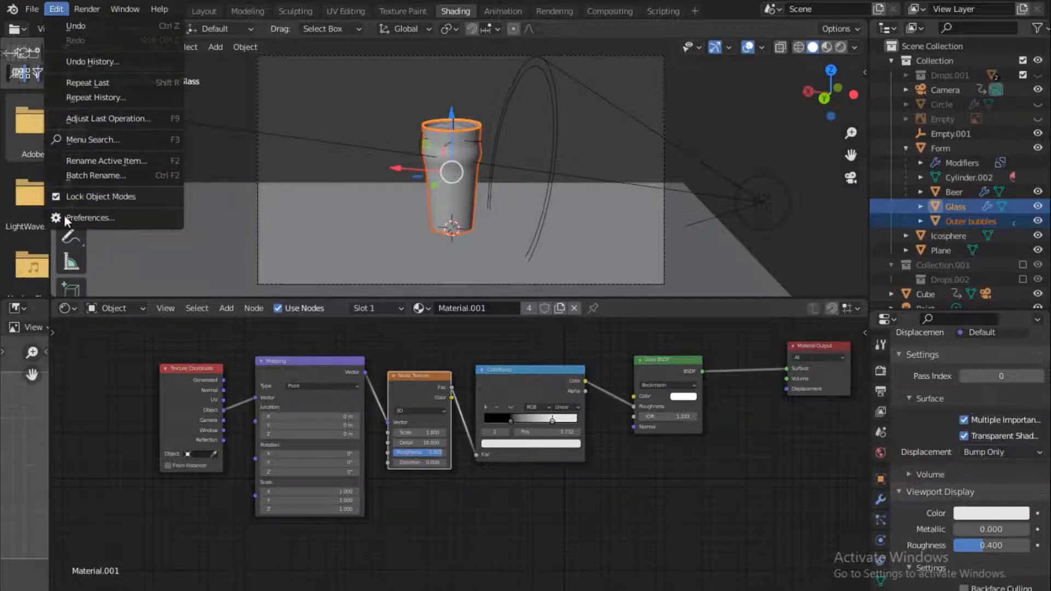
pyautogui.click(86, 218)
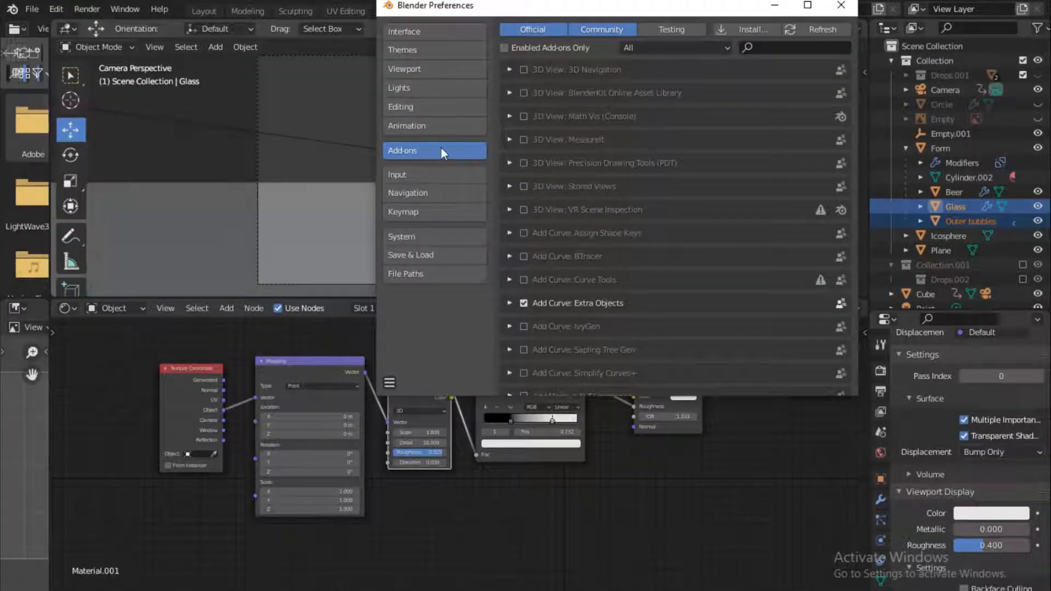
pyautogui.click(802, 46)
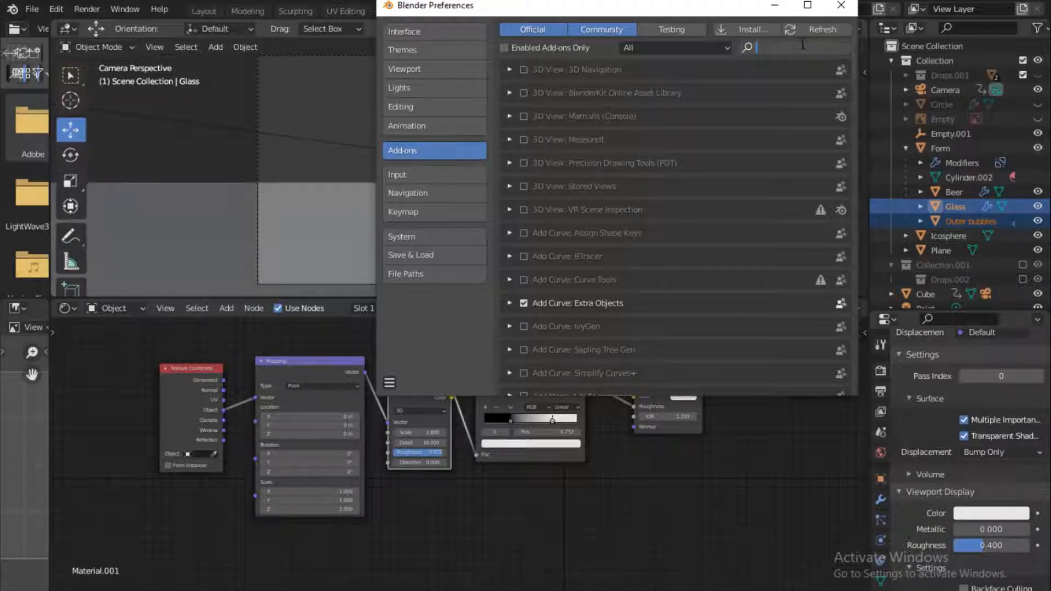
pyautogui.write('wr')
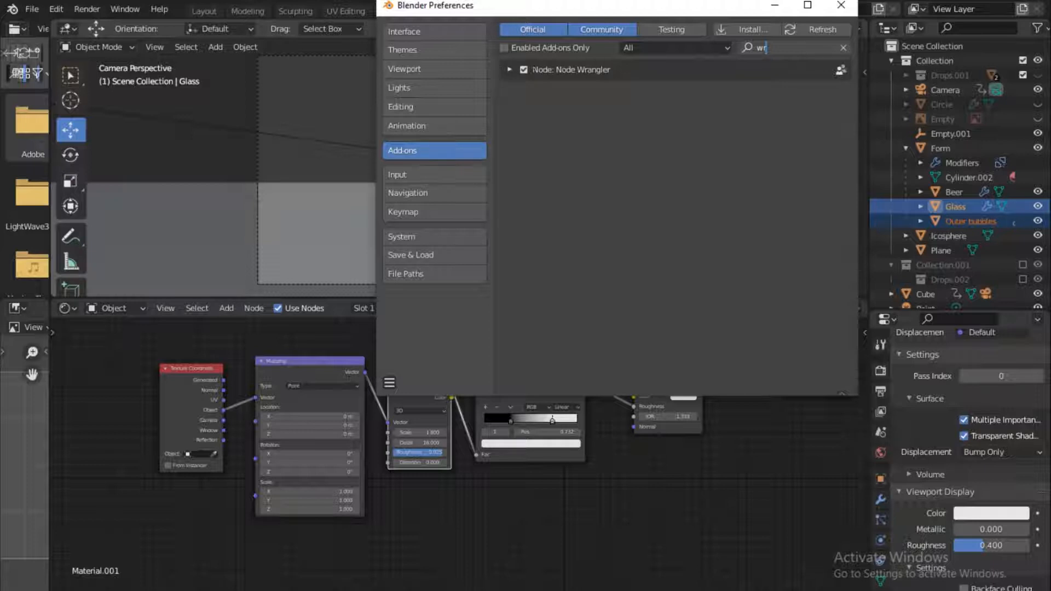
pyautogui.click(840, 4)
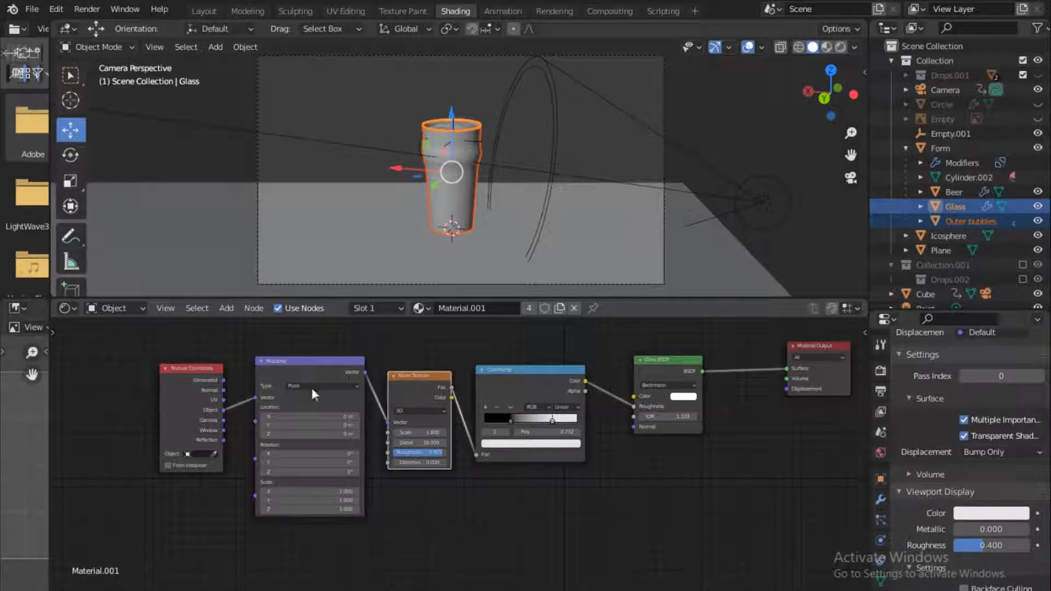
# - Spread out the Material.001 nodes by moving Texture Coordinate with Mapping, and ColorRamp, slightly away from Noise Texture
pyautogui.moveTo(296, 344); pyautogui.dragTo(169, 393)
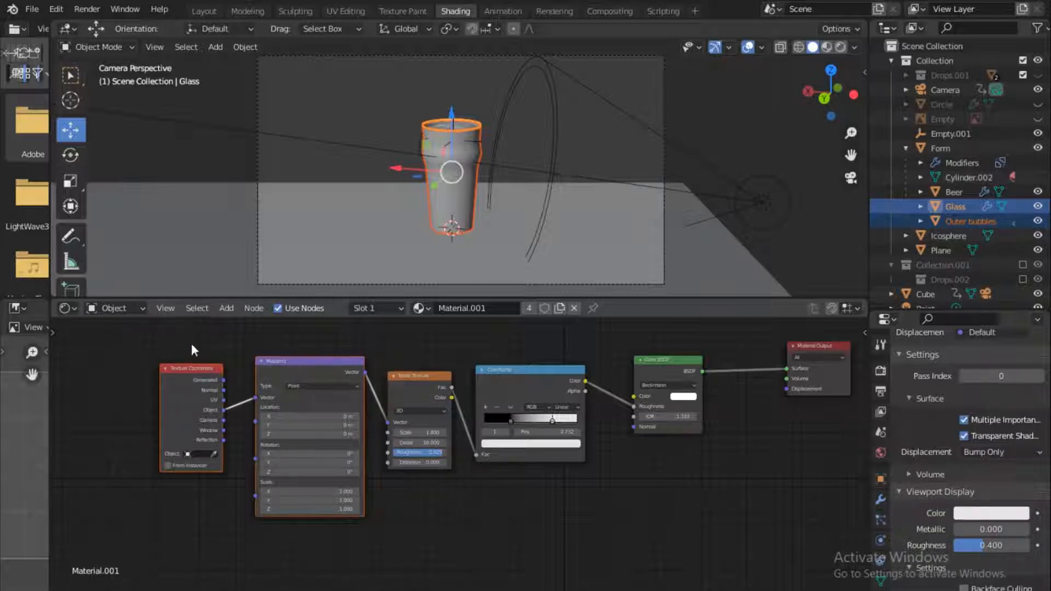
pyautogui.moveTo(304, 360); pyautogui.dragTo(288, 356)
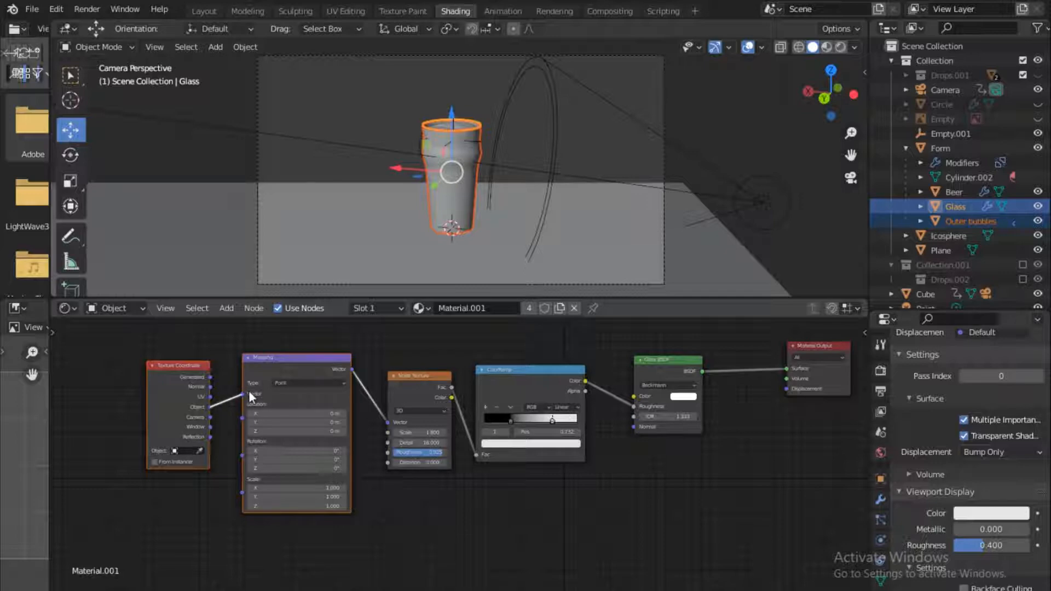
pyautogui.click(525, 371)
pyautogui.moveTo(547, 369); pyautogui.dragTo(557, 370)
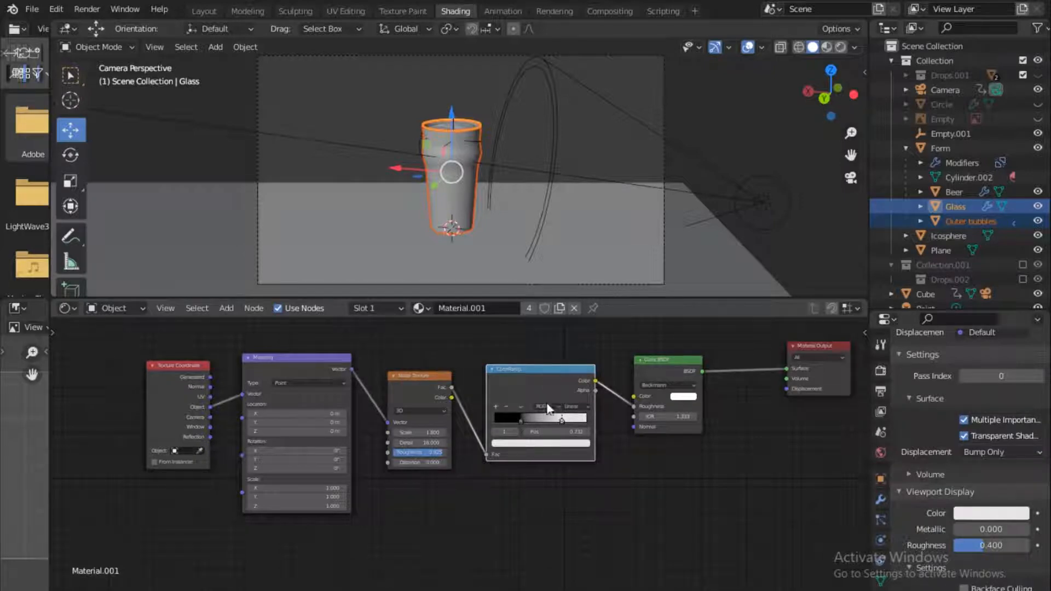
# - Select Form and Outer bubbles in turn to compare which materials the parts of the drink use
pyautogui.scroll(5, 468, 134)
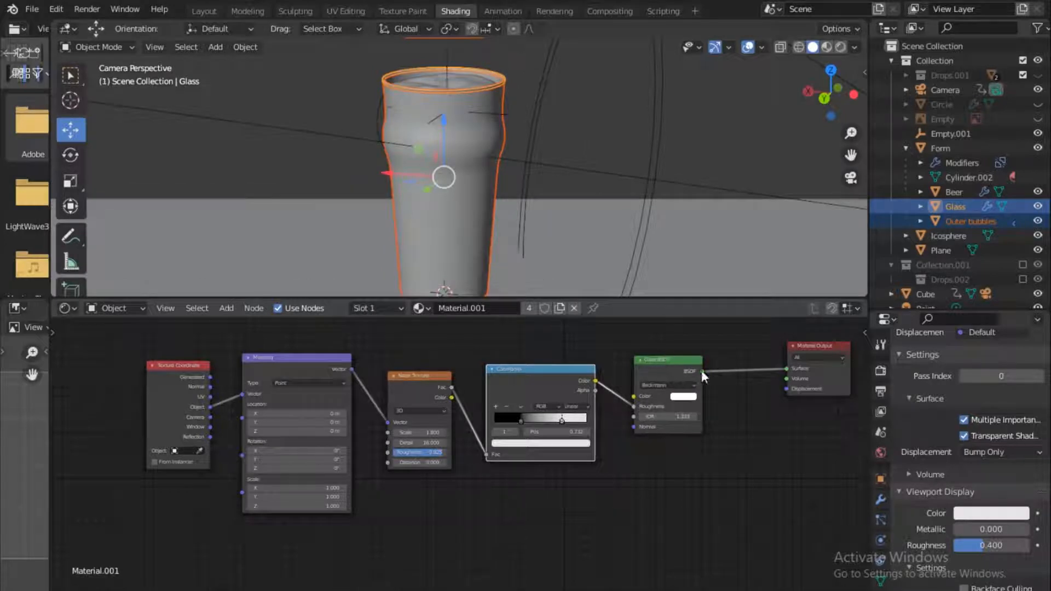
pyautogui.scroll(-1, 531, 145)
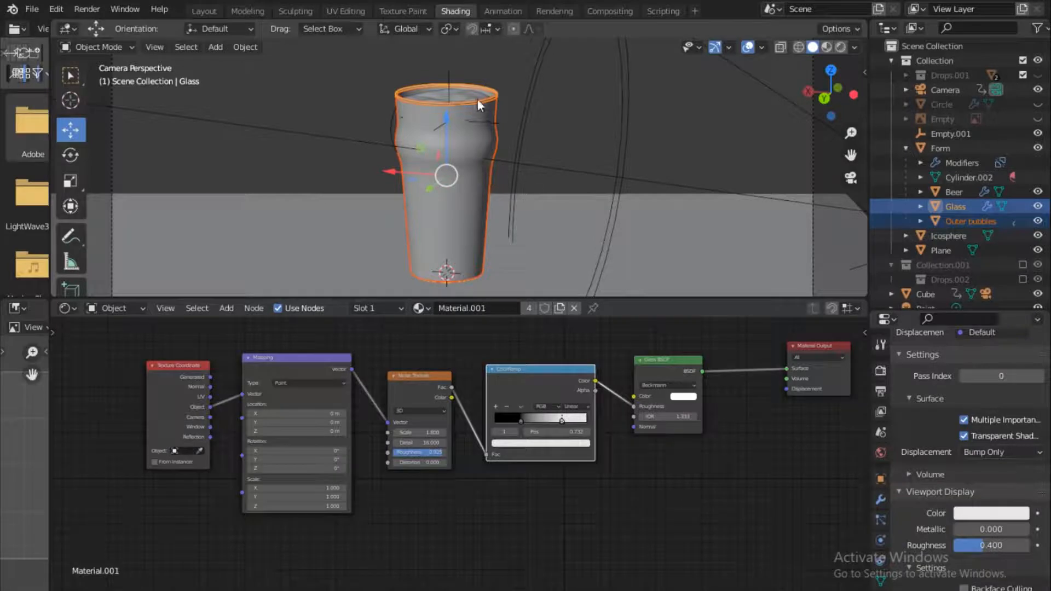
pyautogui.click(465, 87)
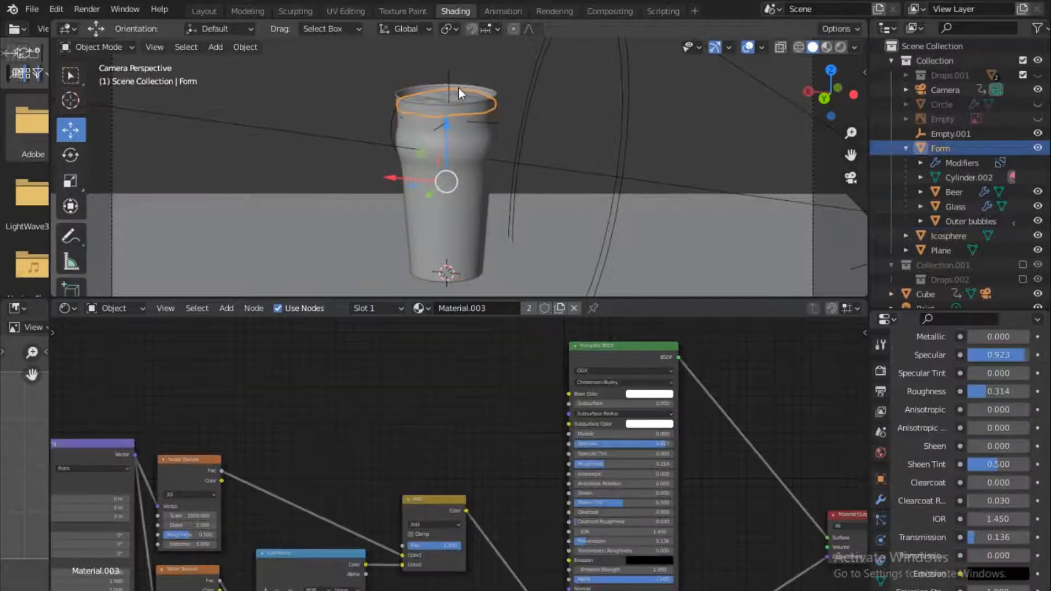
pyautogui.click(449, 152)
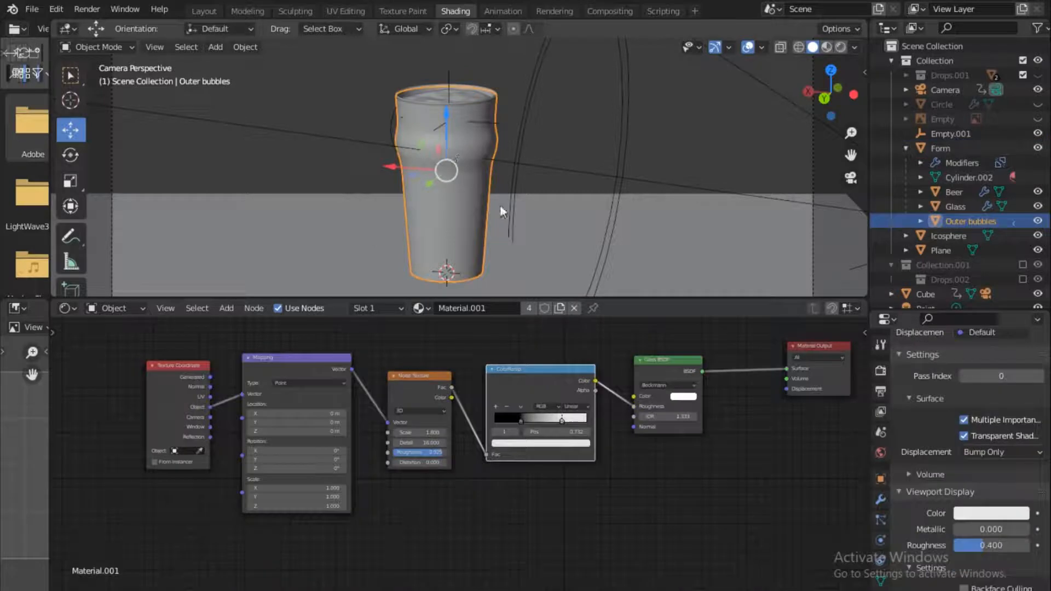
# - Select Beer and examine the color, roughness and IOR of the Glass BSDF in Material.002
pyautogui.click(460, 126)
pyautogui.moveTo(725, 402); pyautogui.dragTo(614, 405, button='middle')
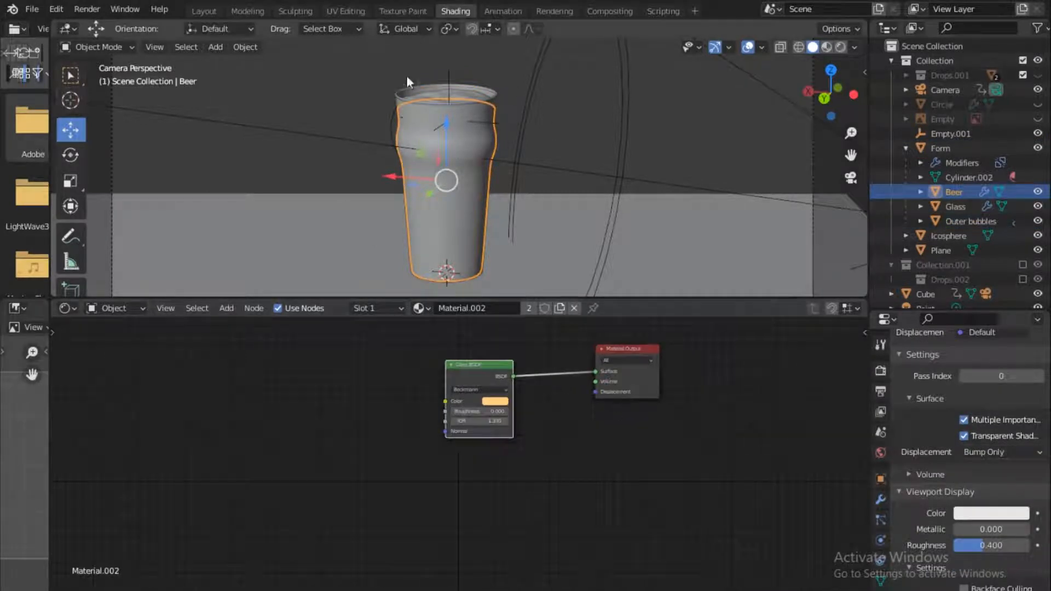
pyautogui.click(493, 404)
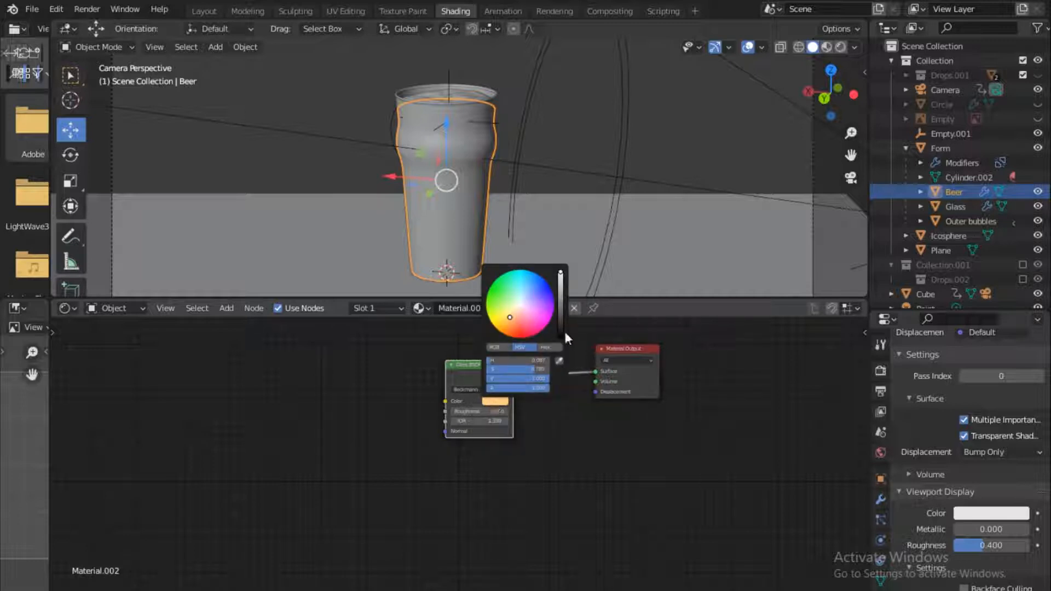
pyautogui.click(496, 348)
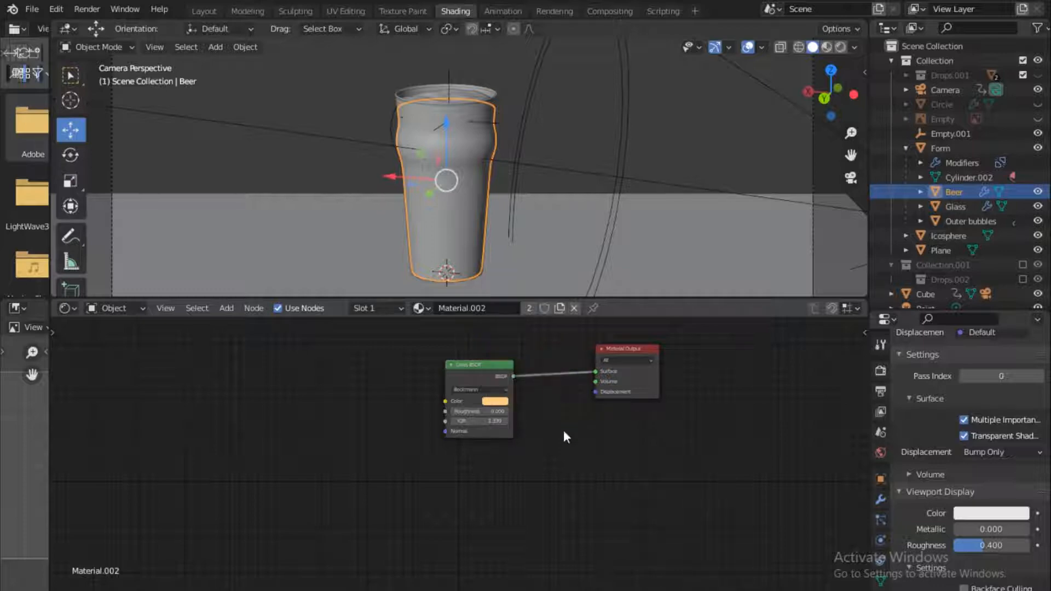
pyautogui.scroll(2, 564, 429)
pyautogui.click(520, 377)
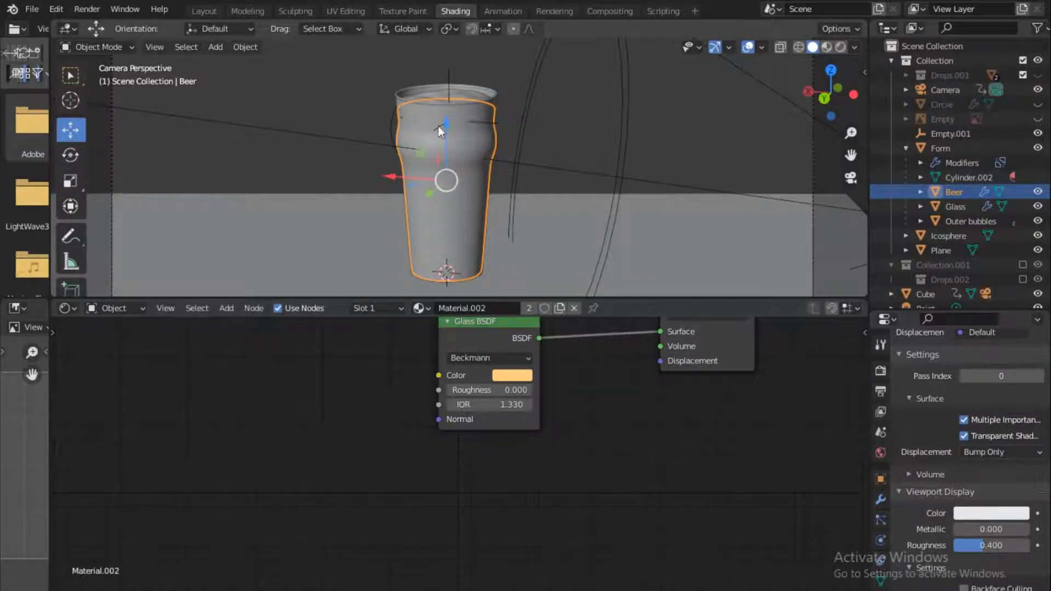
pyautogui.moveTo(658, 340); pyautogui.dragTo(595, 432, button='middle')
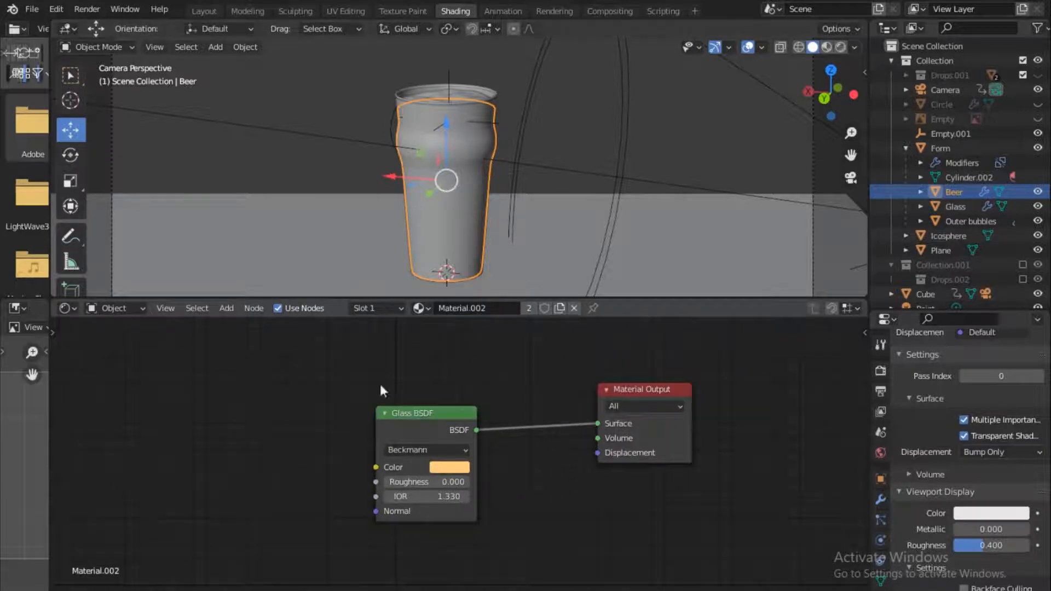
# - Select Form and examine the Material.003 node tree, from its noise textures to the Principled BSDF and displacement
pyautogui.click(424, 100)
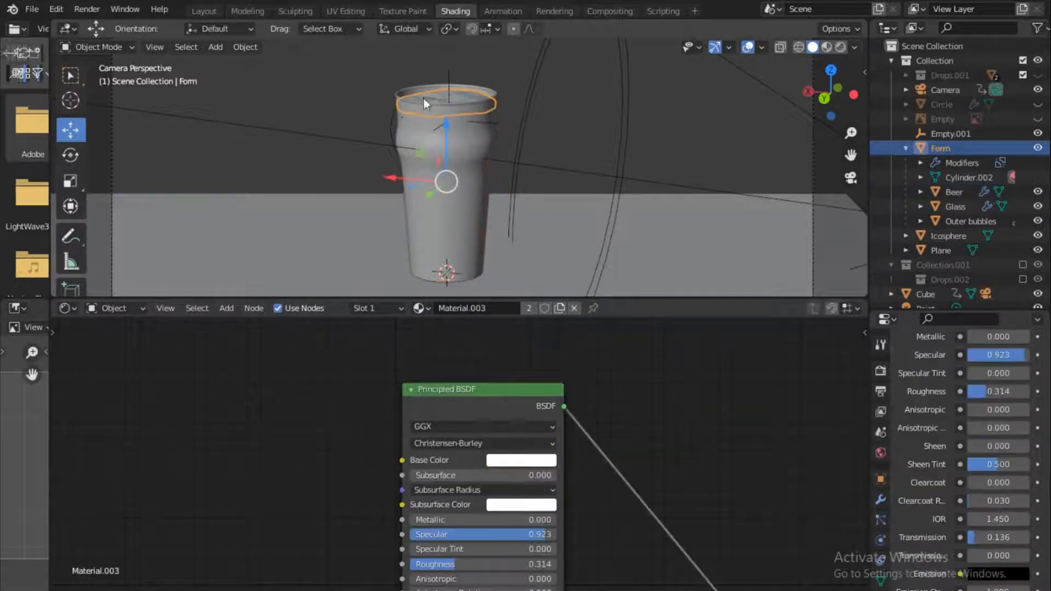
pyautogui.moveTo(668, 438); pyautogui.dragTo(471, 353, button='middle')
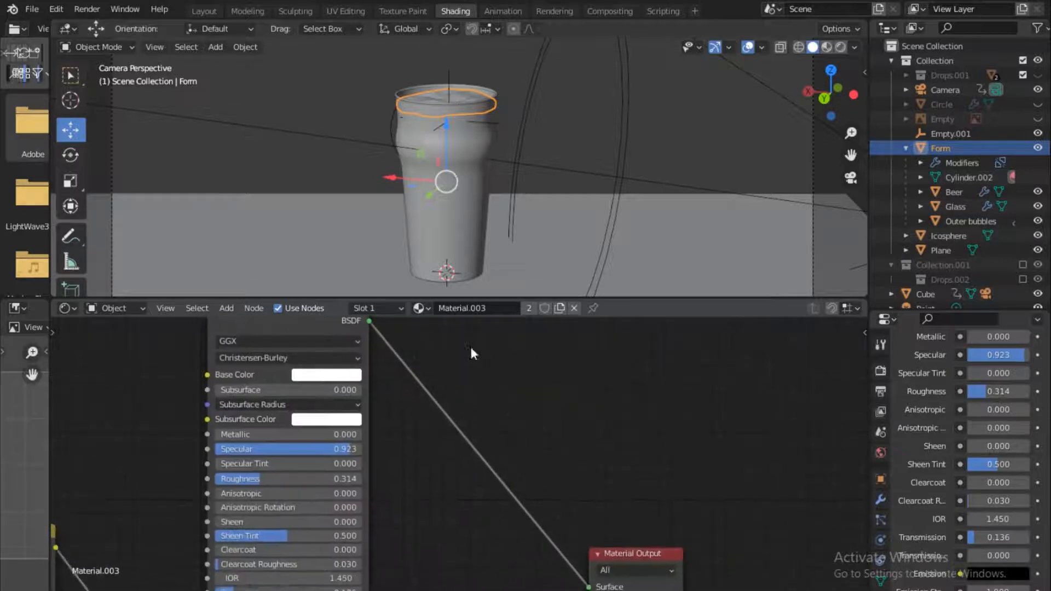
pyautogui.scroll(-3, 517, 420)
pyautogui.moveTo(411, 460); pyautogui.dragTo(625, 372, button='middle')
pyautogui.scroll(-2, 603, 416)
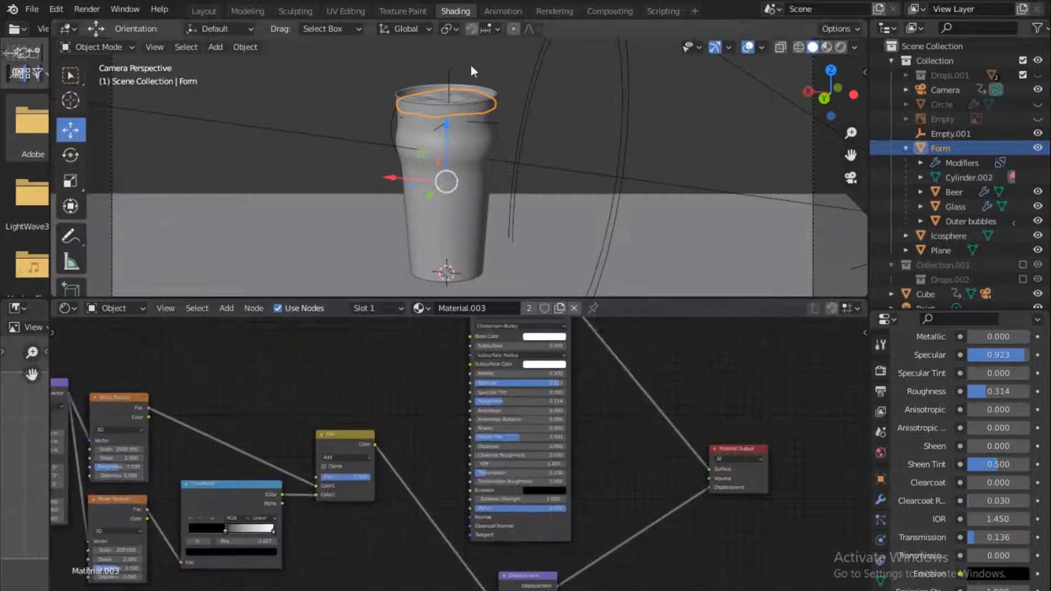
# - Sculpt a short stroke across the middle of the Form surface in the Sculpting workspace, using the Draw brush at 68 px radius and 0.500 strength
pyautogui.moveTo(839, 86); pyautogui.dragTo(463, 164)
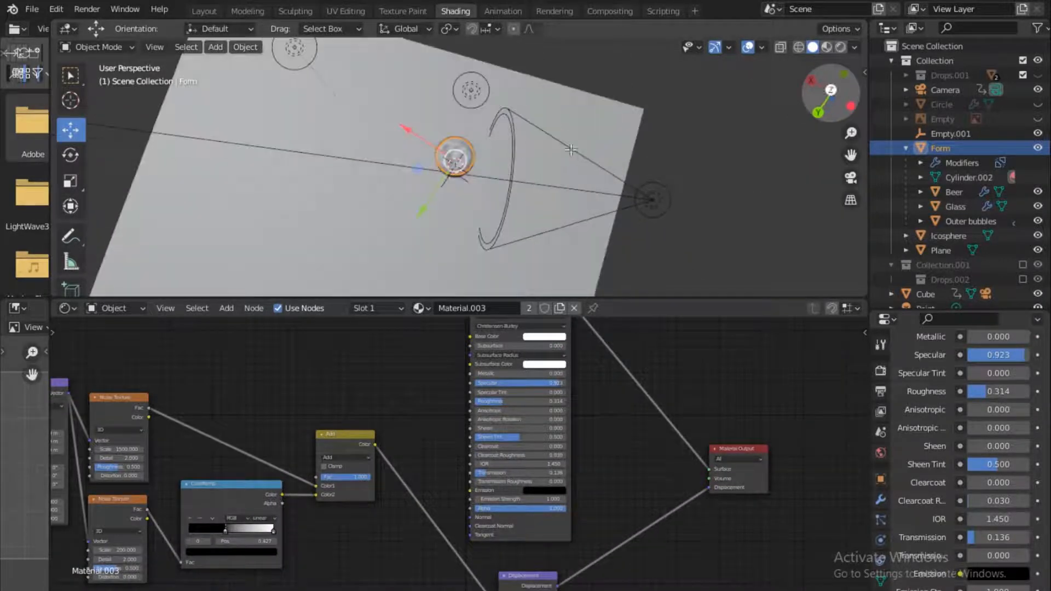
pyautogui.scroll(3, 459, 162)
pyautogui.scroll(2, 459, 162)
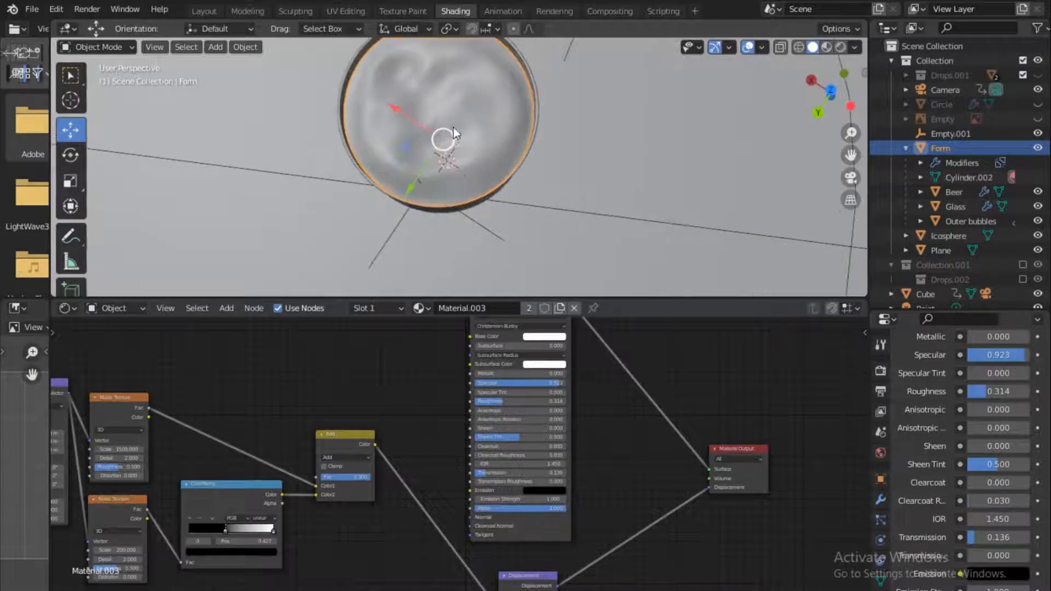
pyautogui.keyDown('shift'); pyautogui.moveTo(454, 131); pyautogui.dragTo(456, 172, button='middle'); pyautogui.keyUp('shift')
pyautogui.moveTo(832, 90); pyautogui.dragTo(513, 50)
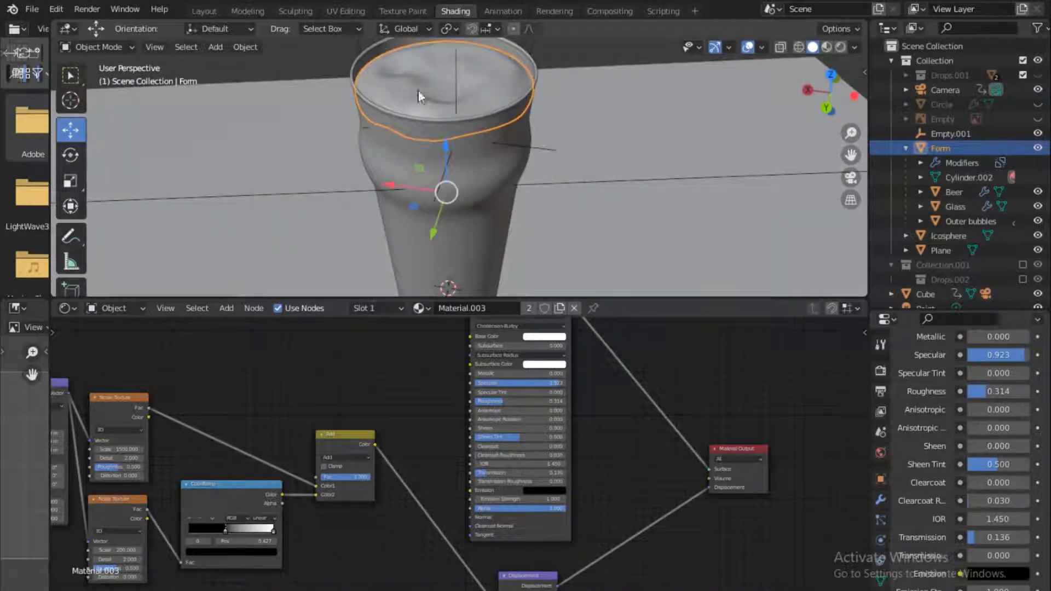
pyautogui.keyDown('shift'); pyautogui.moveTo(517, 116); pyautogui.dragTo(520, 120, button='middle'); pyautogui.keyUp('shift')
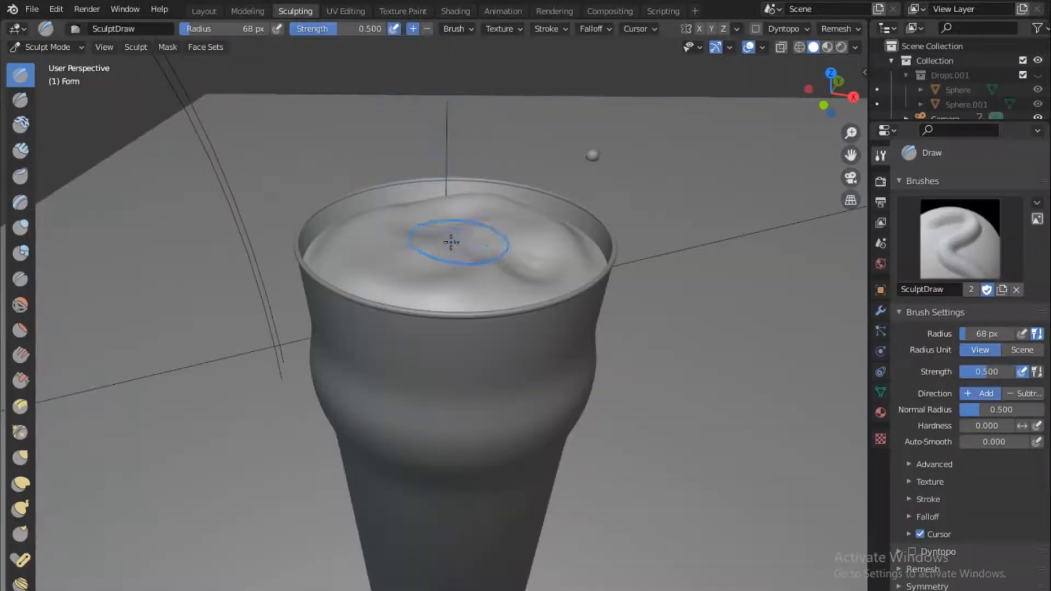
pyautogui.moveTo(439, 254); pyautogui.dragTo(410, 237)
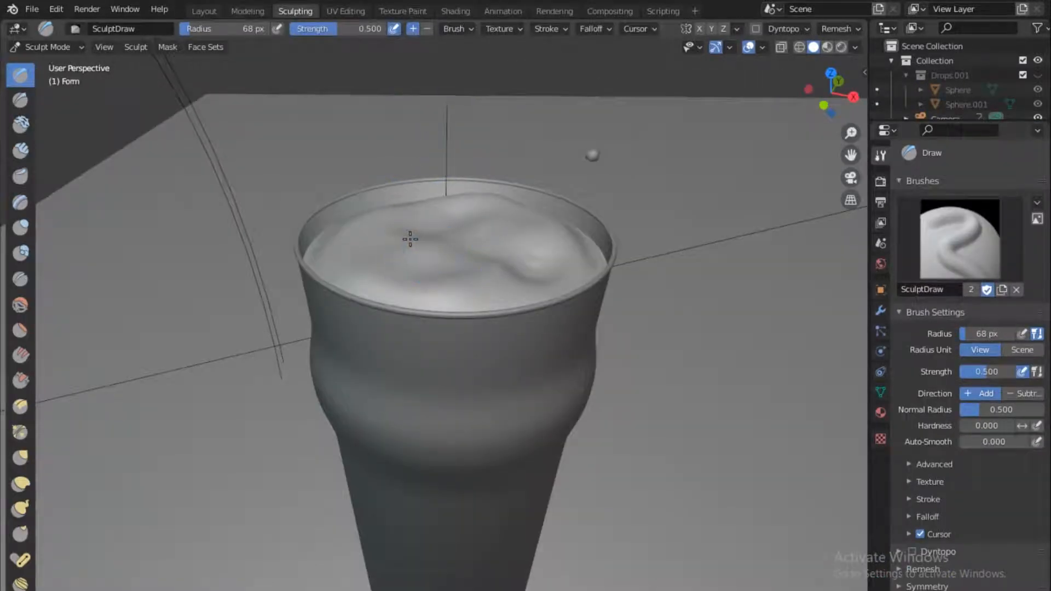
# - Return to the Layout workspace, tilt the view to look into the glass, and turn off X-ray
pyautogui.click(204, 11)
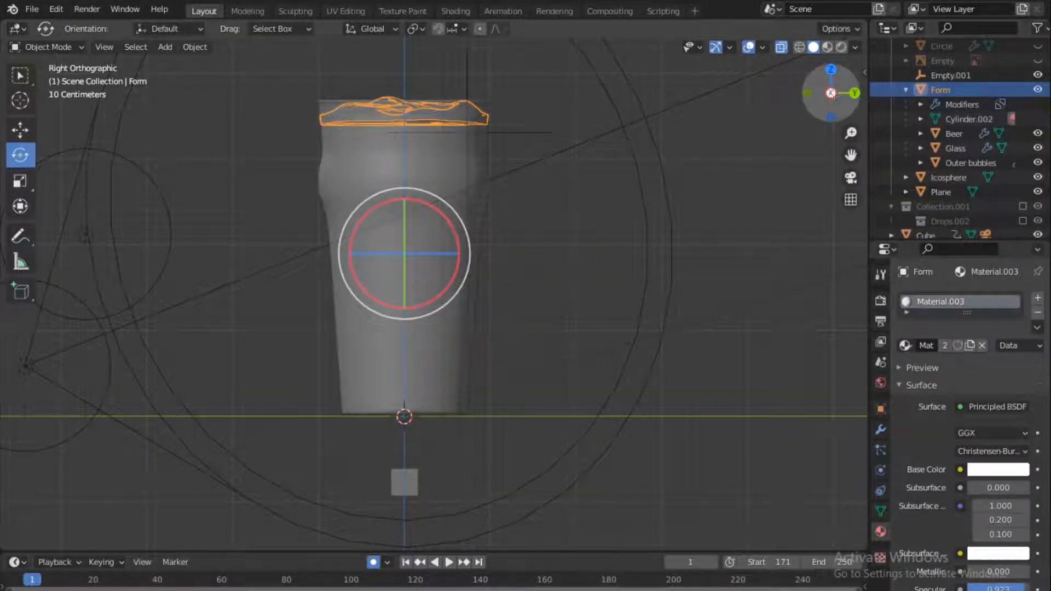
pyautogui.moveTo(830, 92); pyautogui.dragTo(784, 48)
pyautogui.click(783, 47)
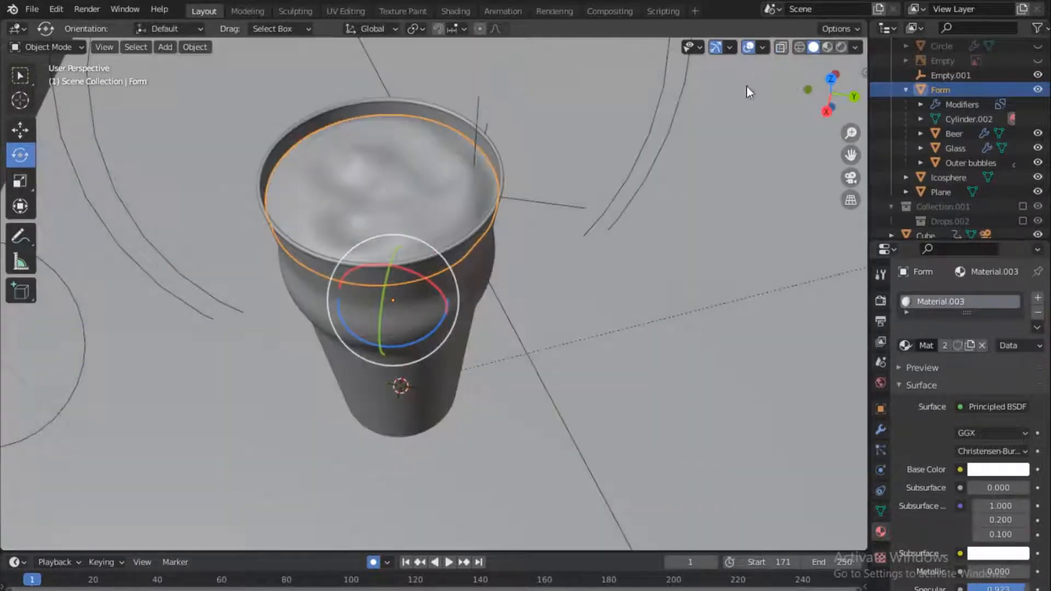
# - Examine the mesh density of Form in wireframe shading and in Edit Mode, ending in Object Mode with solid shading
pyautogui.click(800, 46)
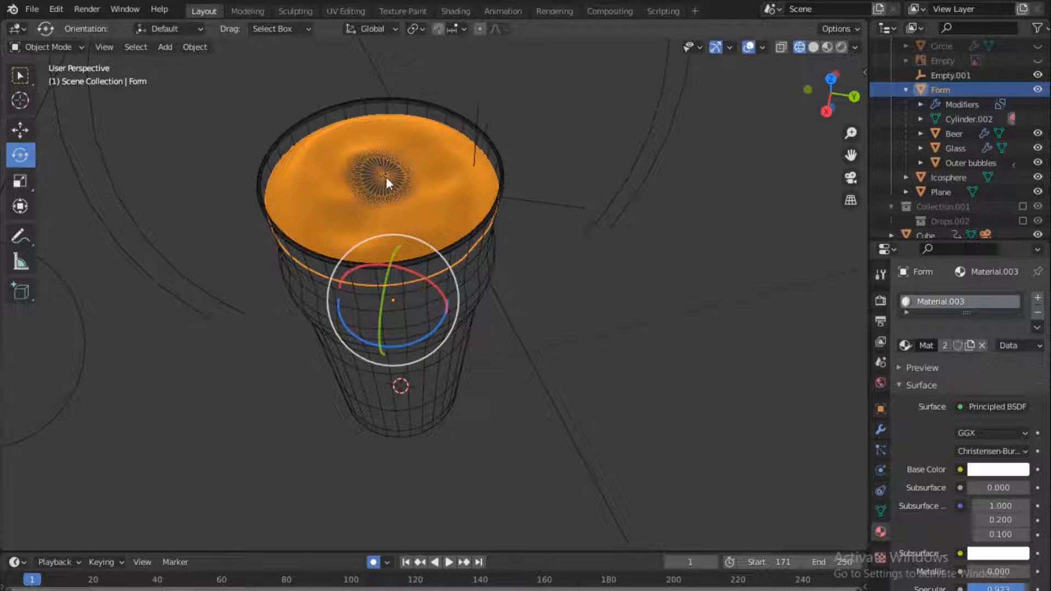
pyautogui.click(812, 48)
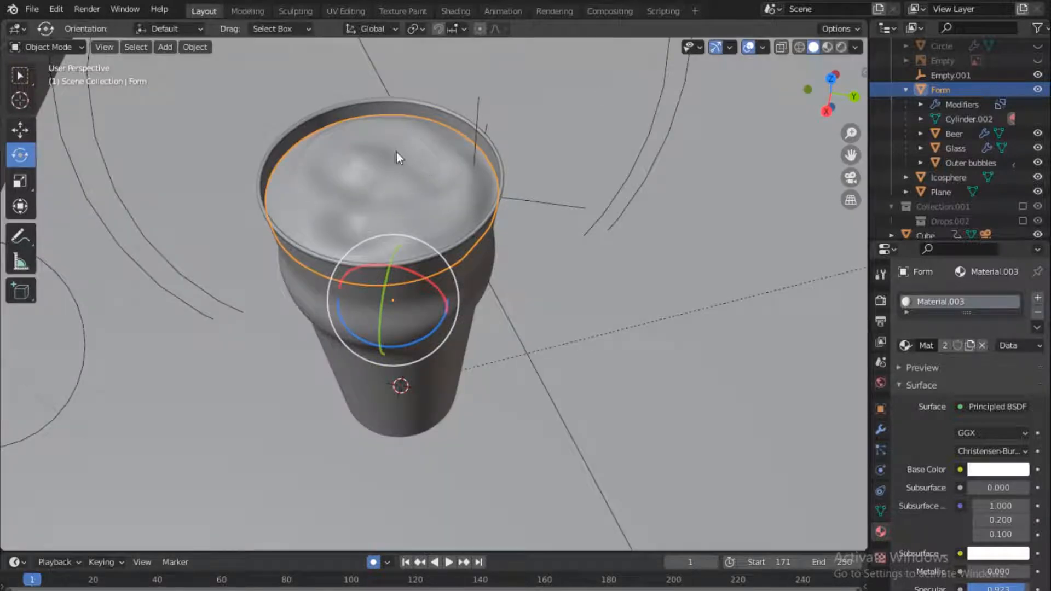
pyautogui.hotkey('ctrl', 'Tab')
pyautogui.click(521, 149)
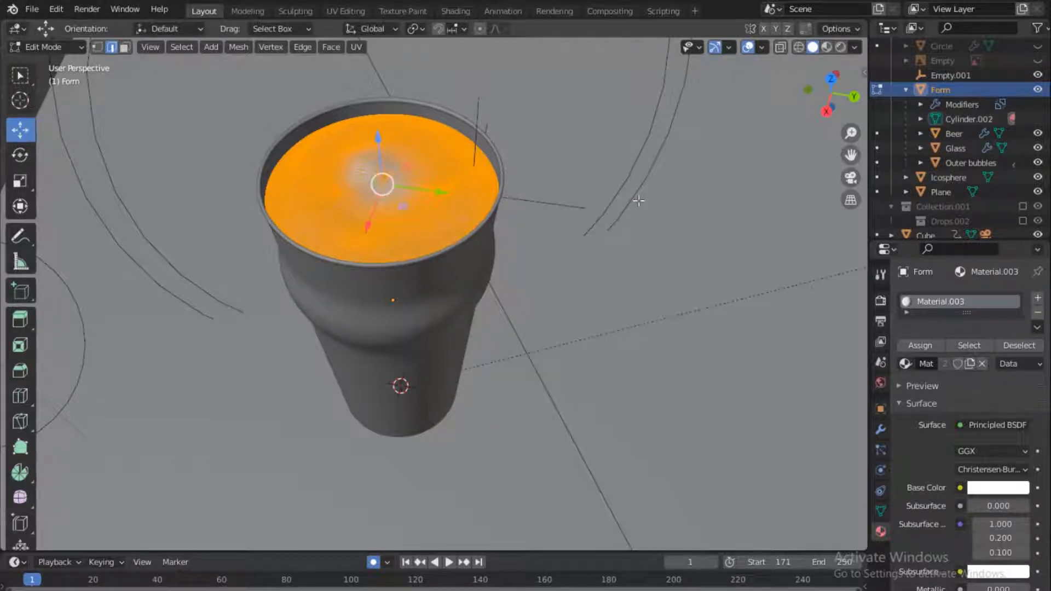
pyautogui.hotkey('ctrl', 'Tab')
pyautogui.click(622, 119)
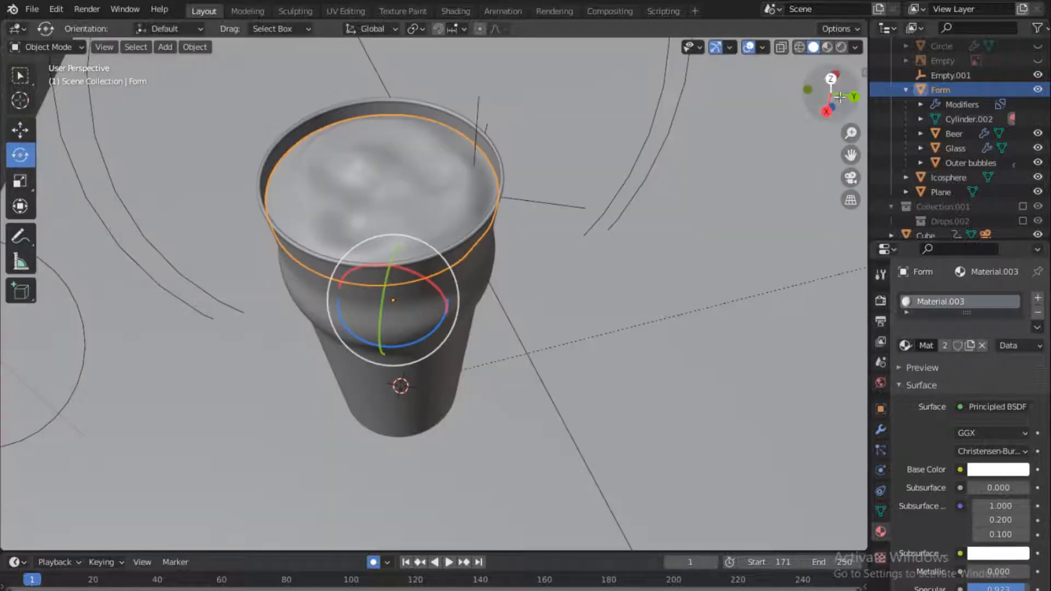
# - Inspect Form from the side and from above, and hide the Beer object in the viewport
pyautogui.moveTo(832, 97); pyautogui.dragTo(832, 50)
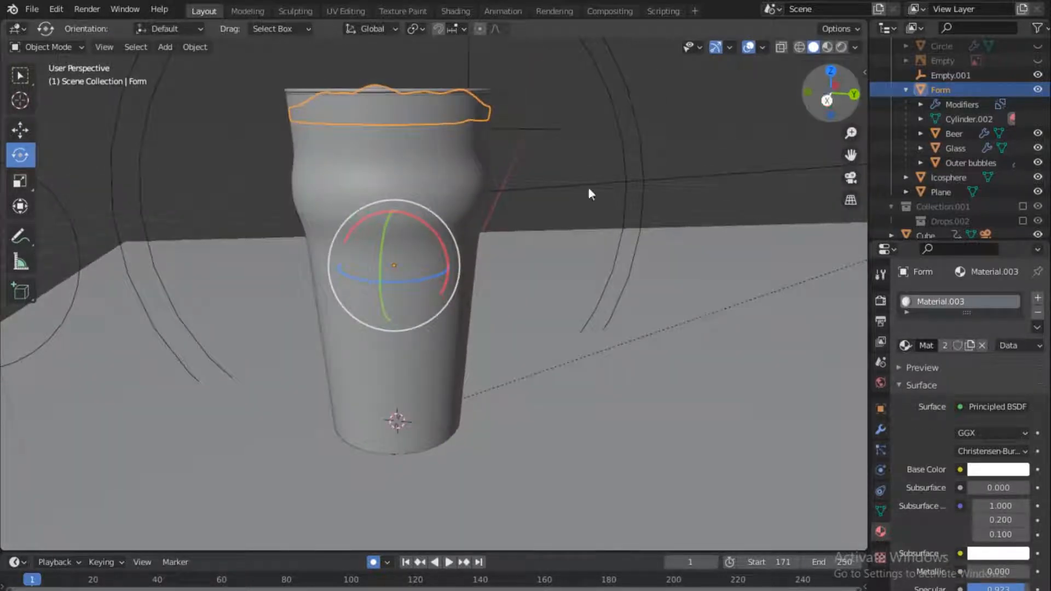
pyautogui.keyDown('shift'); pyautogui.moveTo(494, 172); pyautogui.dragTo(517, 206, button='middle'); pyautogui.keyUp('shift')
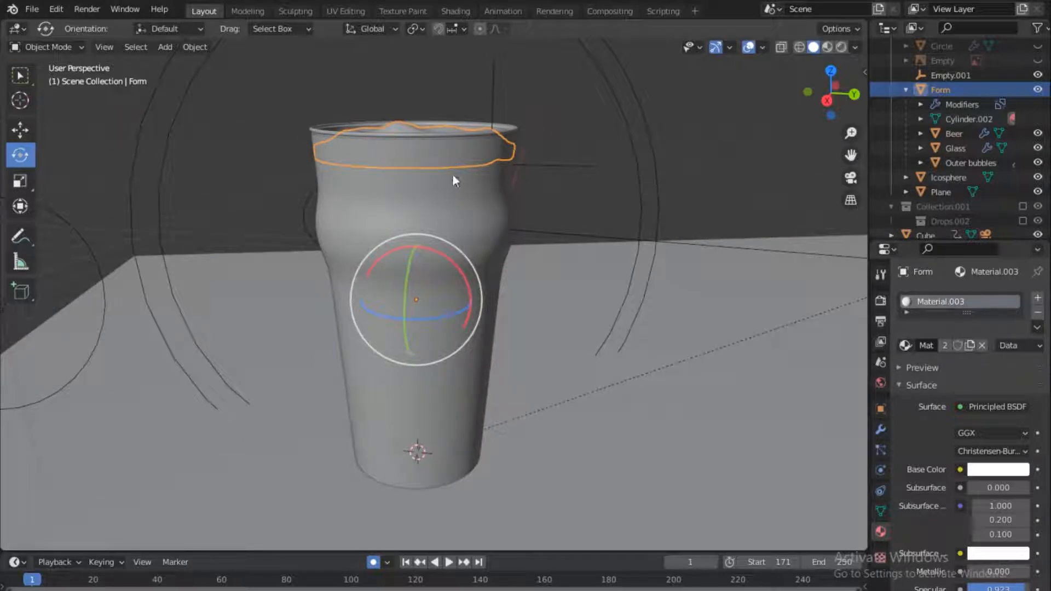
pyautogui.moveTo(832, 92); pyautogui.dragTo(840, 106)
pyautogui.click(1038, 134)
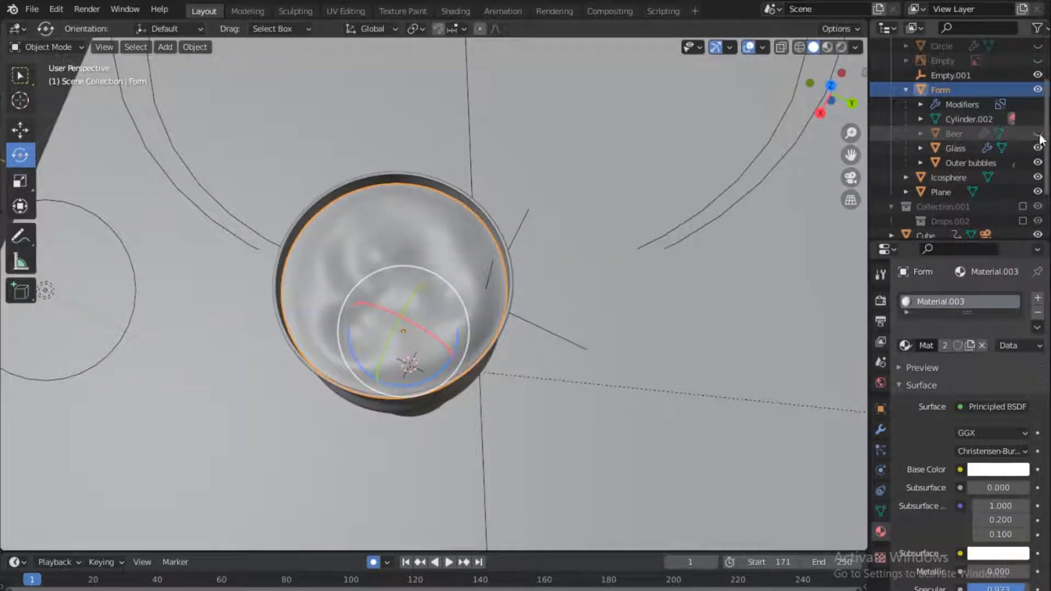
# - Hide Form in the viewport, select the Glass object and put it in Edit Mode
pyautogui.click(1037, 91)
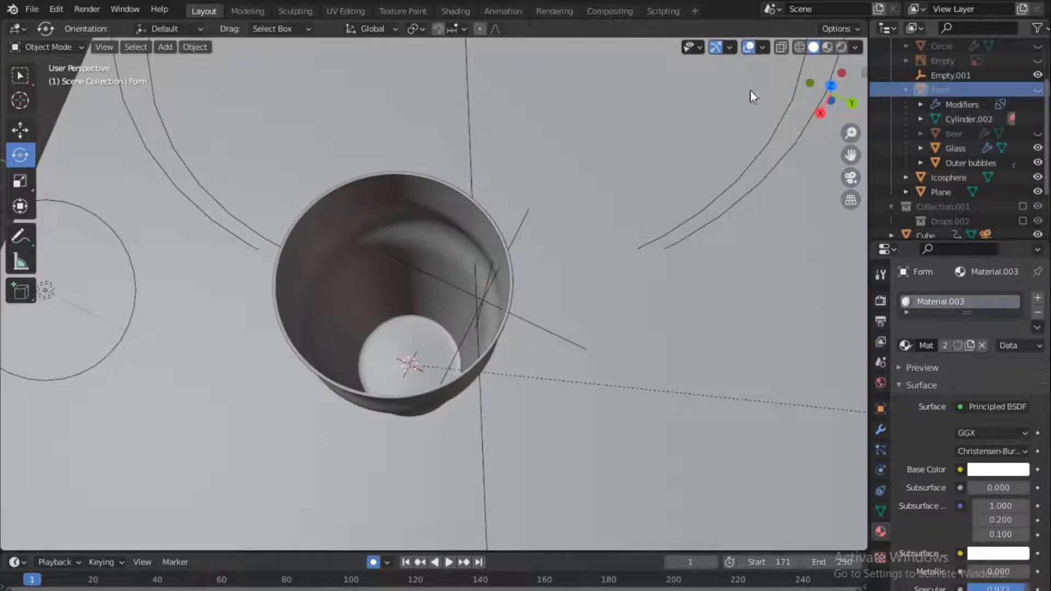
pyautogui.click(399, 341)
pyautogui.hotkey('ctrl', 'Tab')
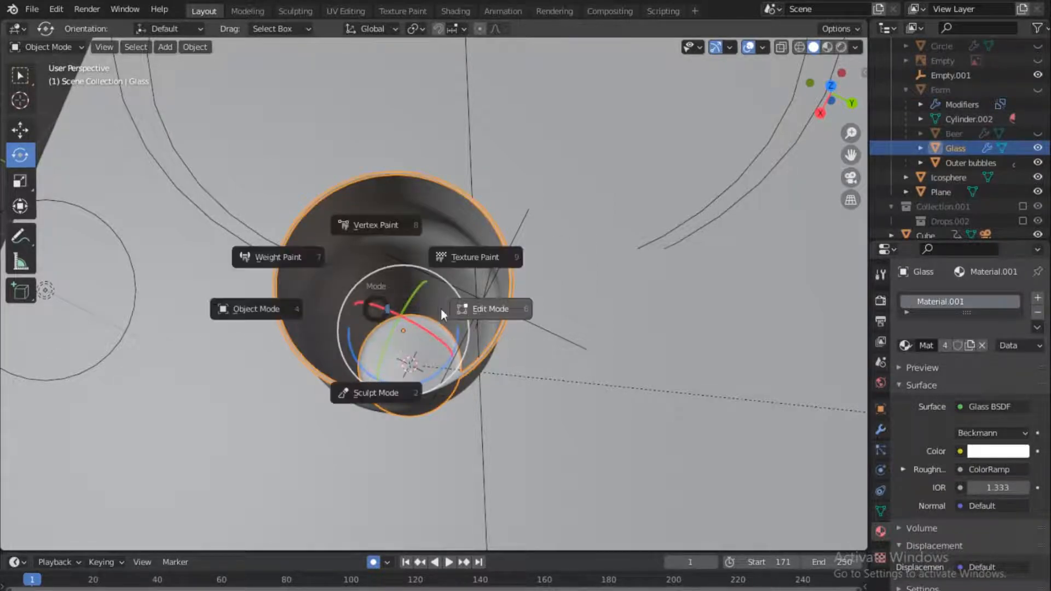
pyautogui.click(501, 309)
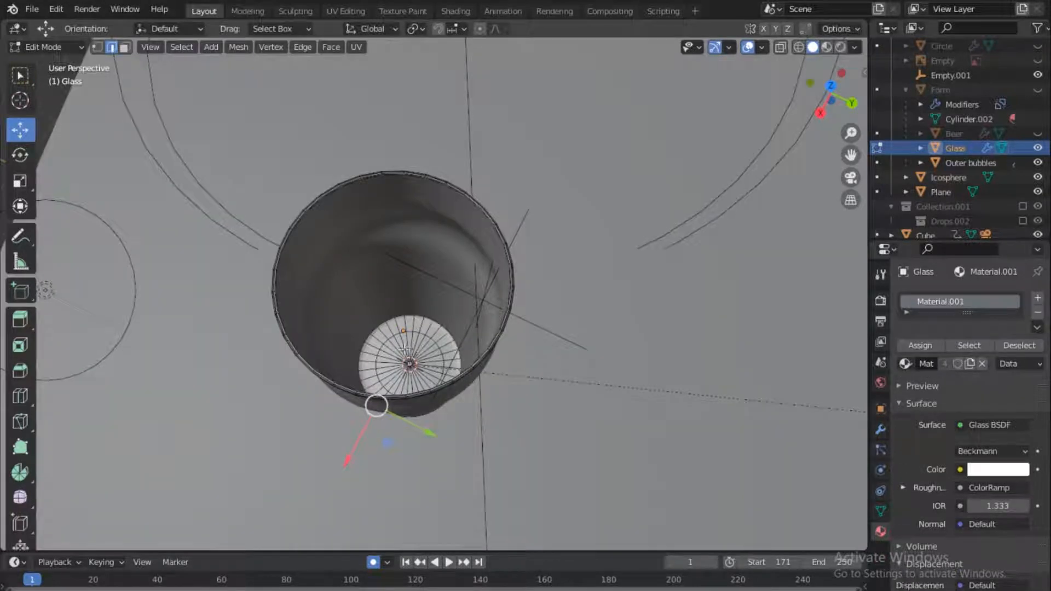
# - In face select mode, select the faces at the centre of the Glass's bottom and grow the selection across the whole base
pyautogui.click(126, 47)
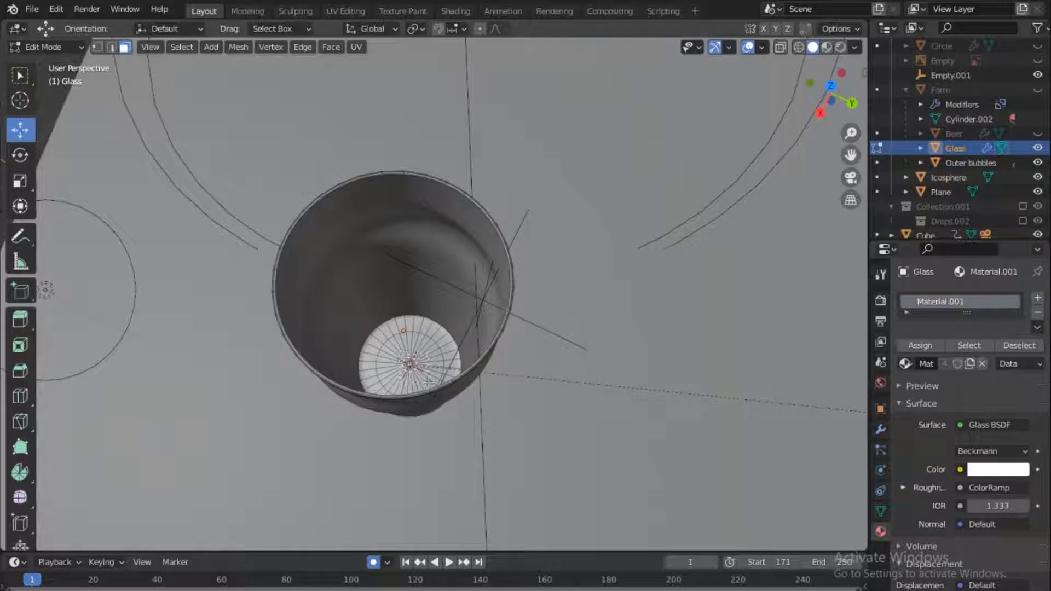
pyautogui.click(406, 361)
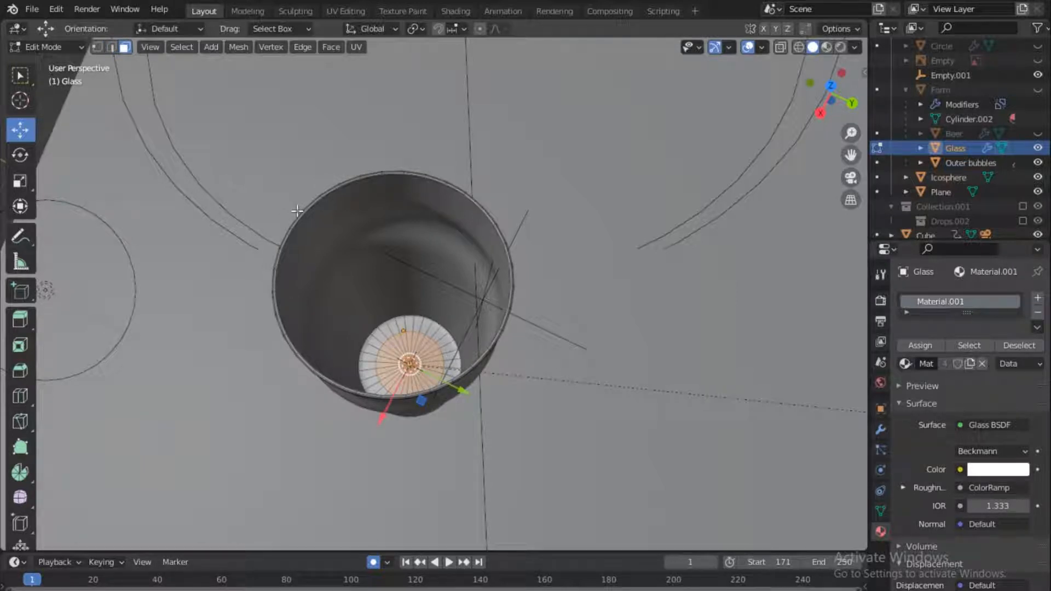
pyautogui.press('ctrl+KP_Add')
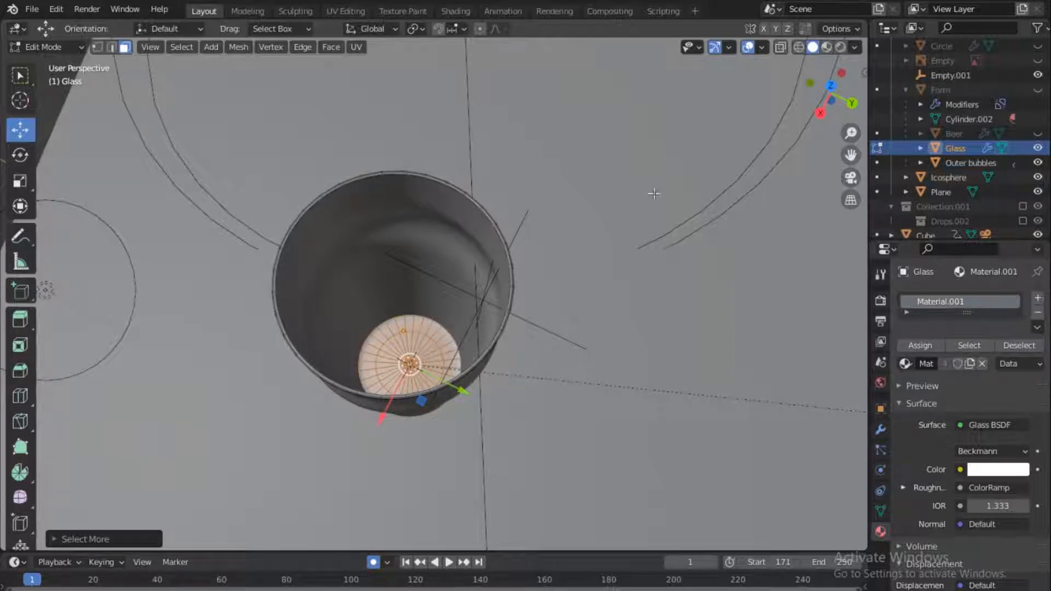
pyautogui.moveTo(831, 90); pyautogui.dragTo(798, 118)
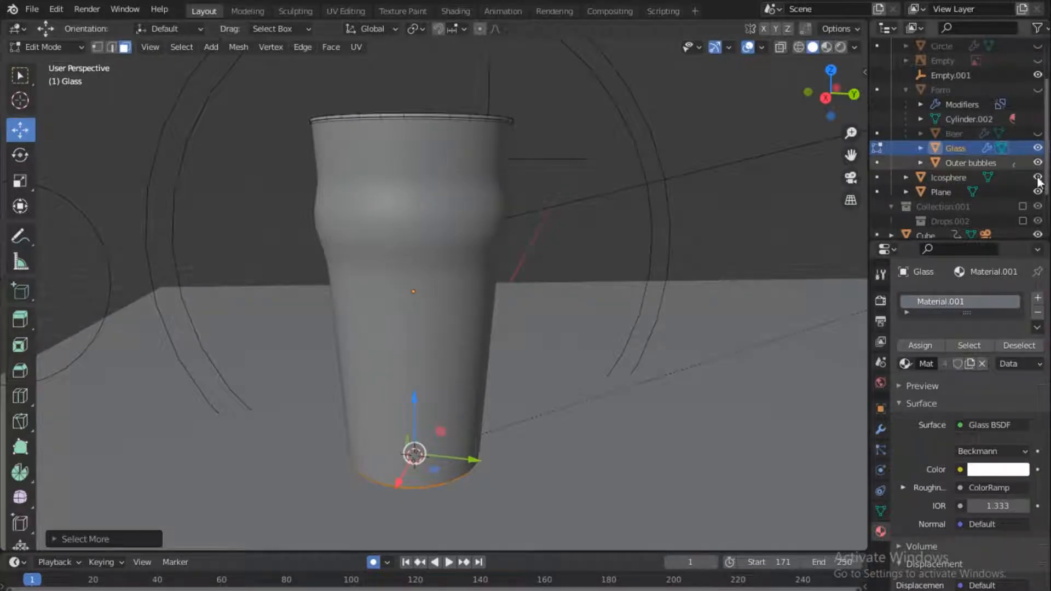
# - Unhide Beer and compare it with the Glass in X-ray and wireframe, ending in solid shading with X-ray off
pyautogui.click(1038, 134)
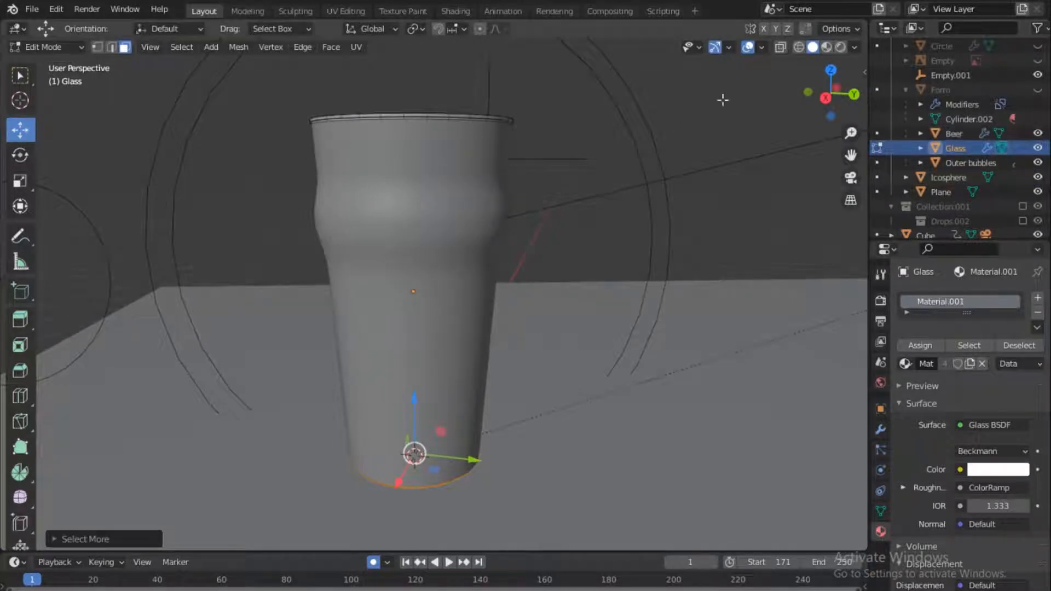
pyautogui.hotkey('alt', 'z')
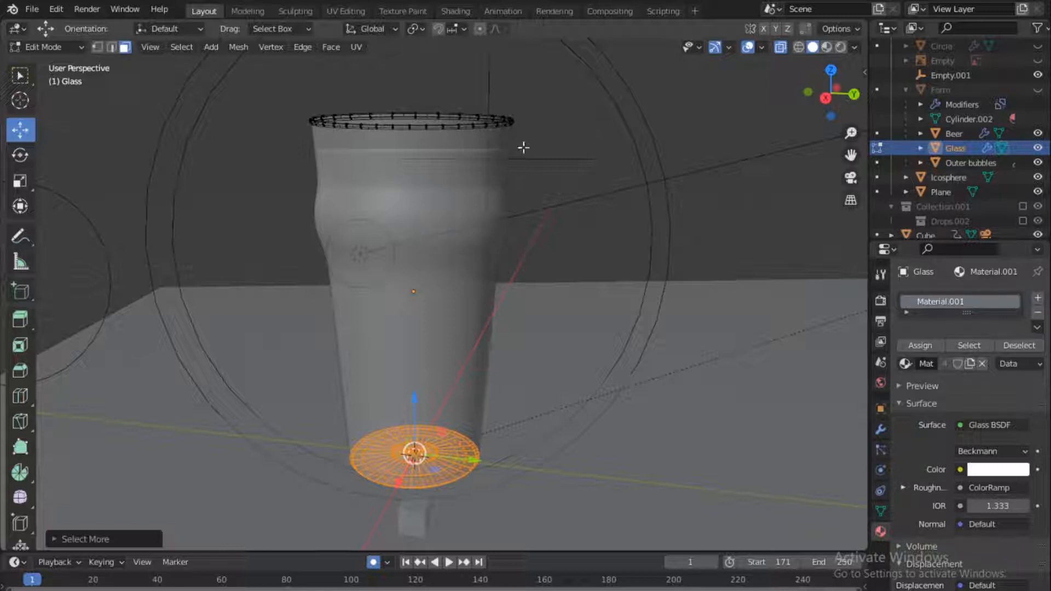
pyautogui.moveTo(837, 88); pyautogui.dragTo(832, 121)
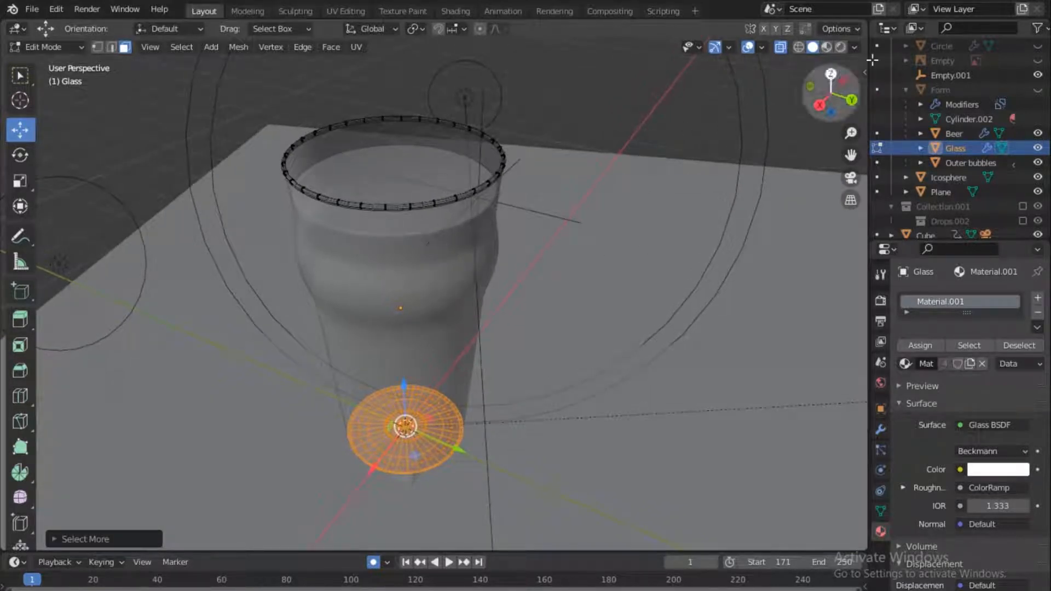
pyautogui.click(799, 47)
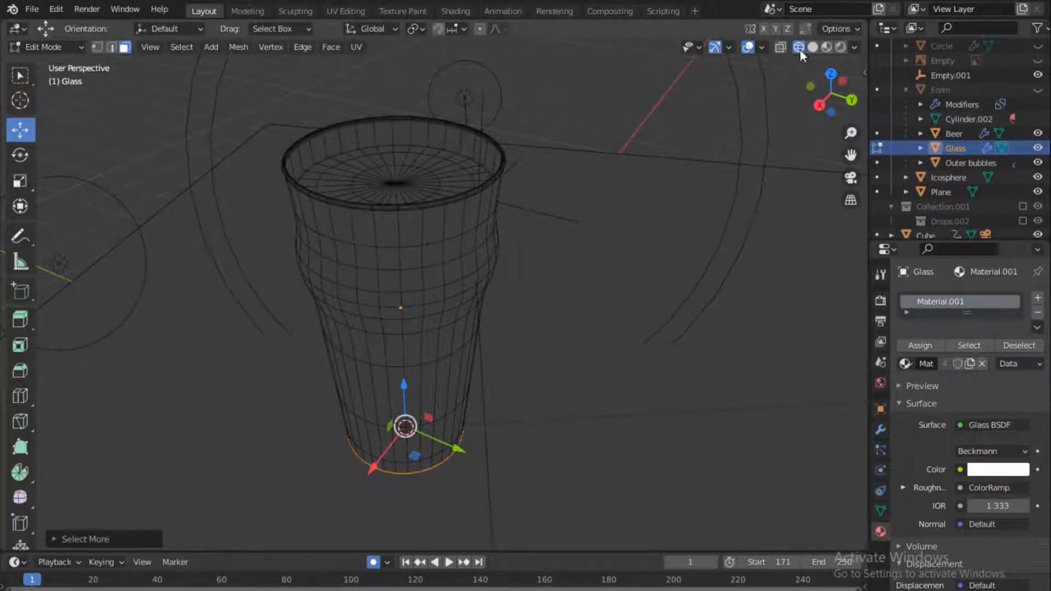
pyautogui.click(813, 48)
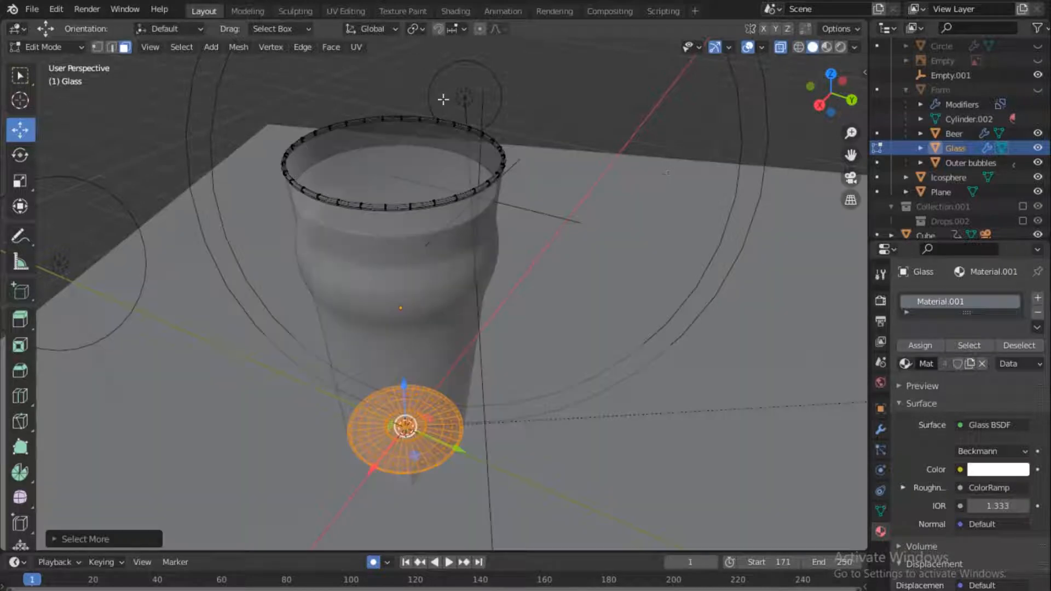
pyautogui.click(781, 48)
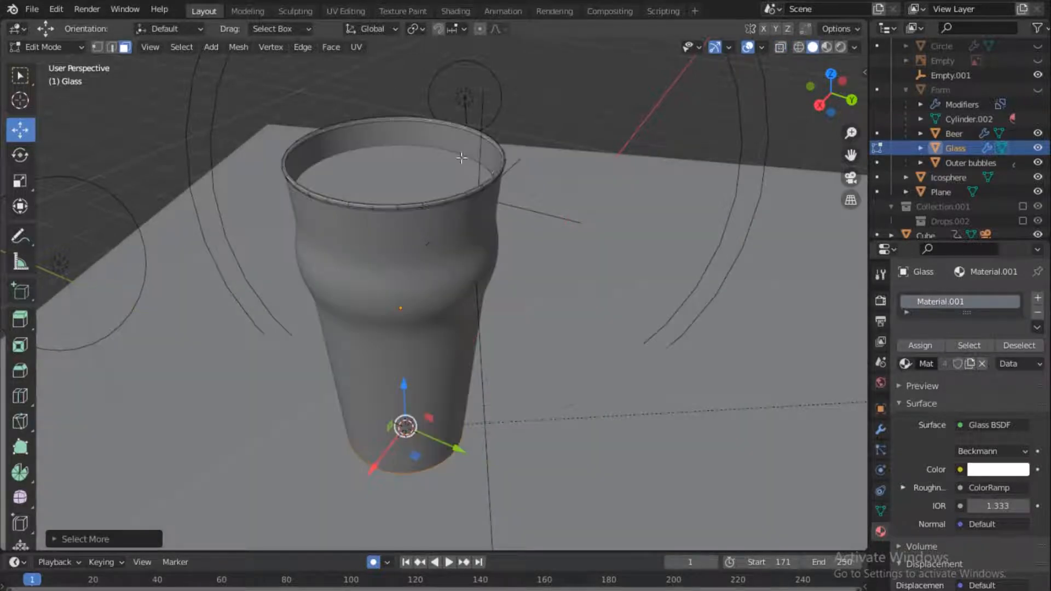
# - Select Beer alongside the Glass, clear the face selection and return to Object Mode
pyautogui.click(966, 134)
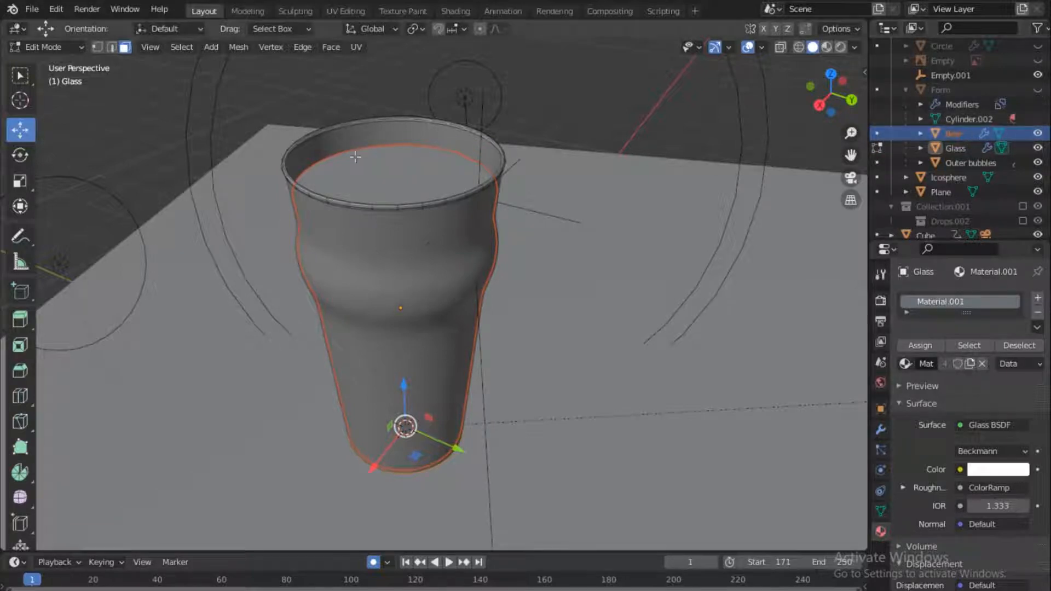
pyautogui.hotkey('alt', 'a')
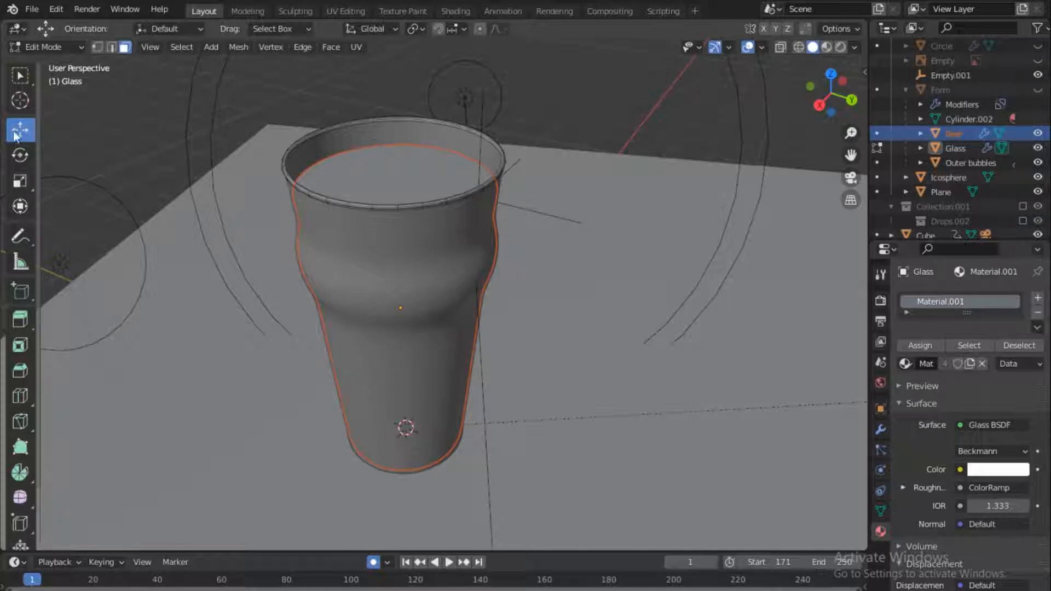
pyautogui.click(73, 48)
pyautogui.click(49, 33)
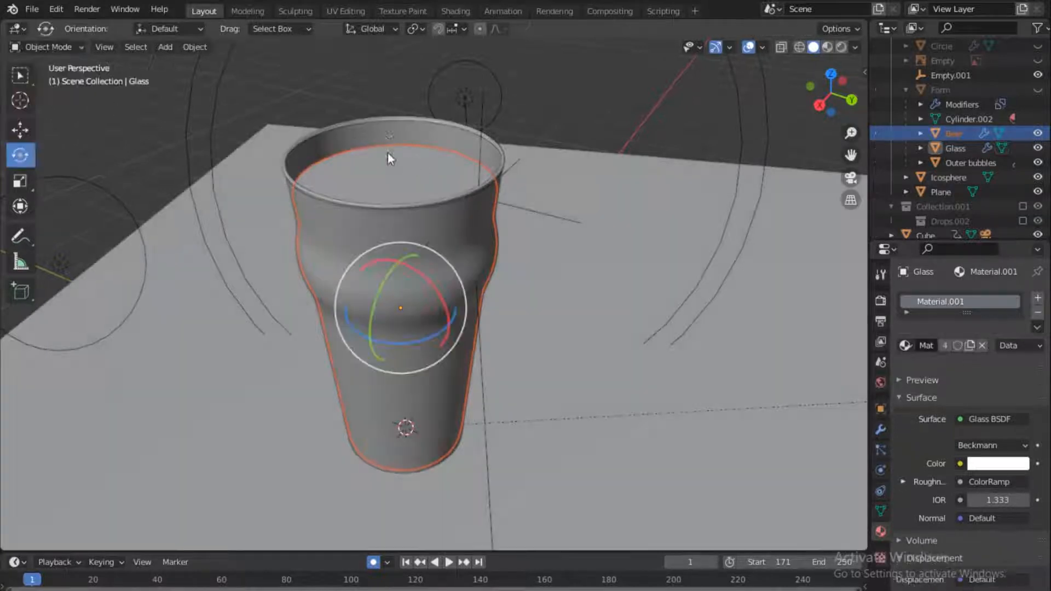
# - Put the Outer bubbles object in Edit Mode and select the ring of faces around its upper edge
pyautogui.click(367, 143)
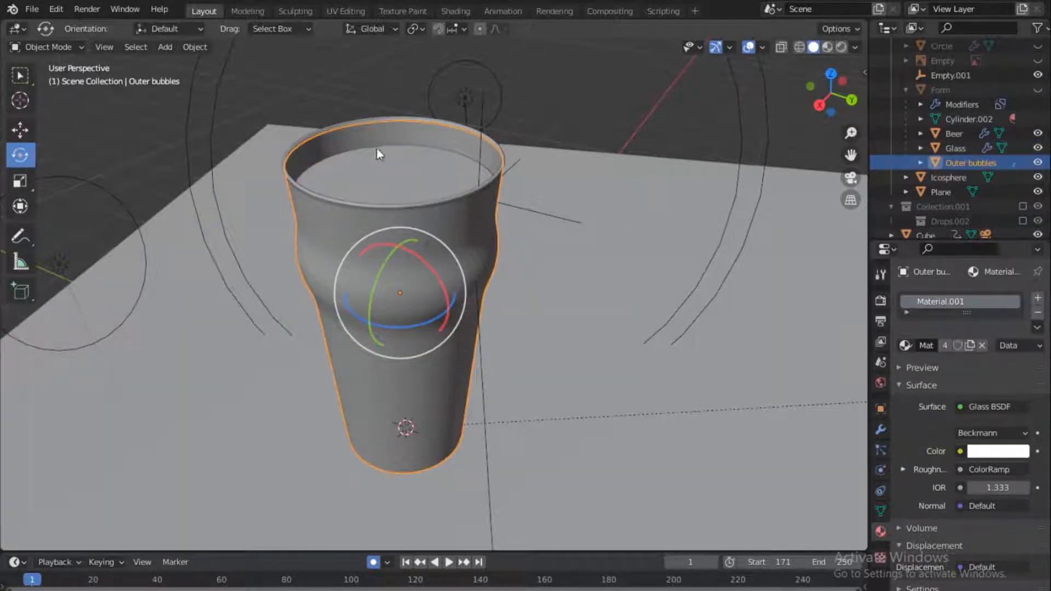
pyautogui.hotkey('ctrl', 'Tab')
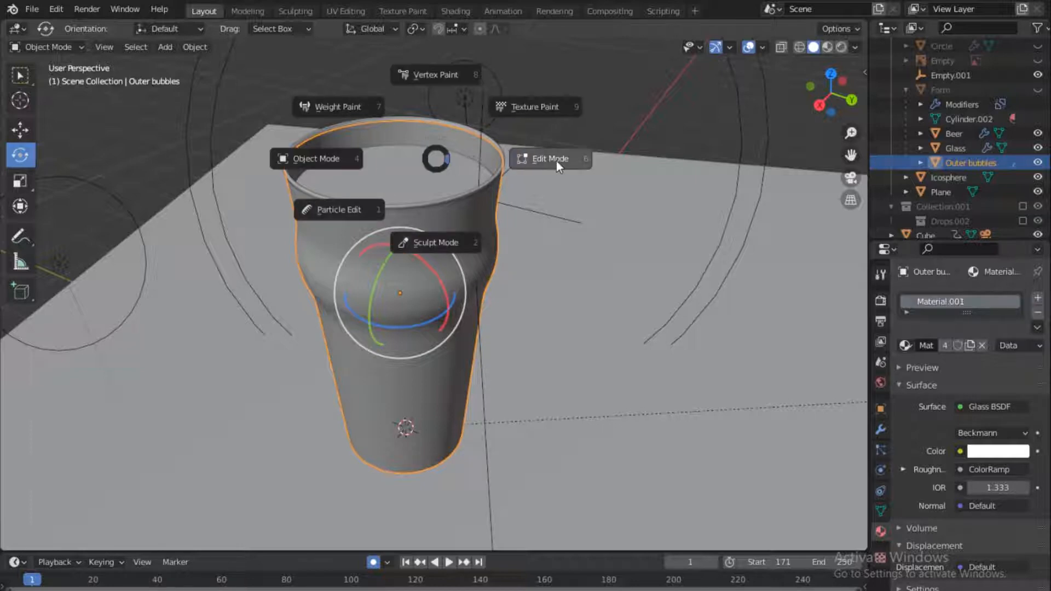
pyautogui.click(548, 157)
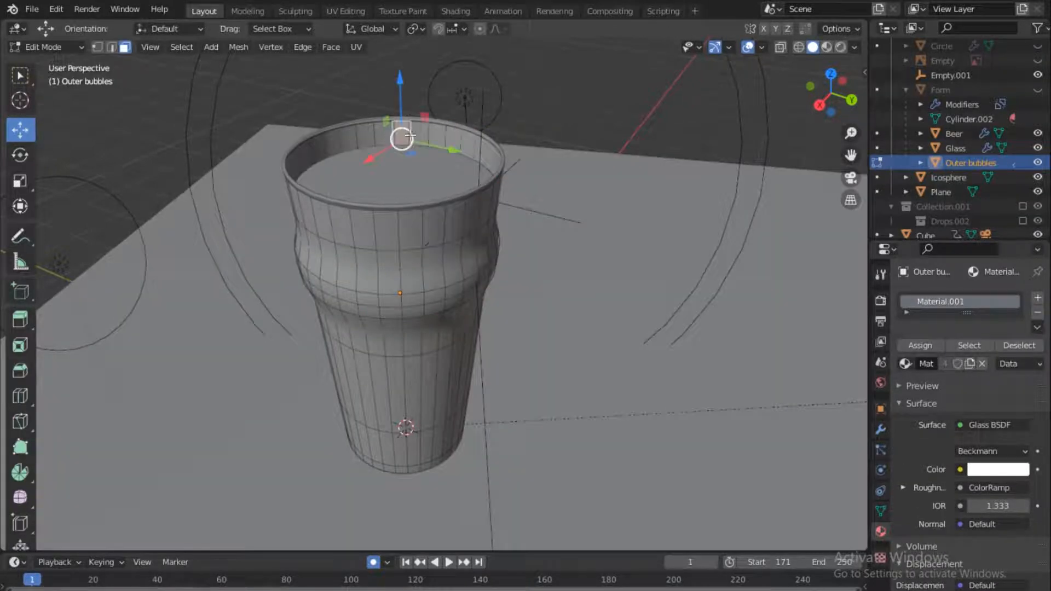
pyautogui.keyDown('alt'); pyautogui.click(391, 139); pyautogui.keyUp('alt')
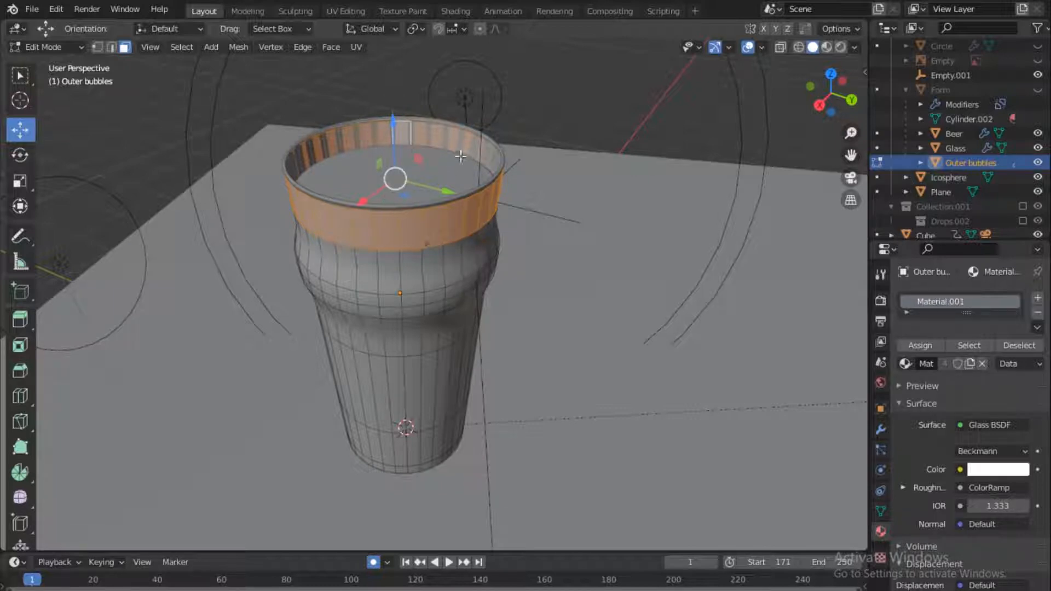
# - Examine the upper face ring of Outer bubbles, clear the selection and return to Object Mode
pyautogui.moveTo(819, 105); pyautogui.dragTo(815, 108)
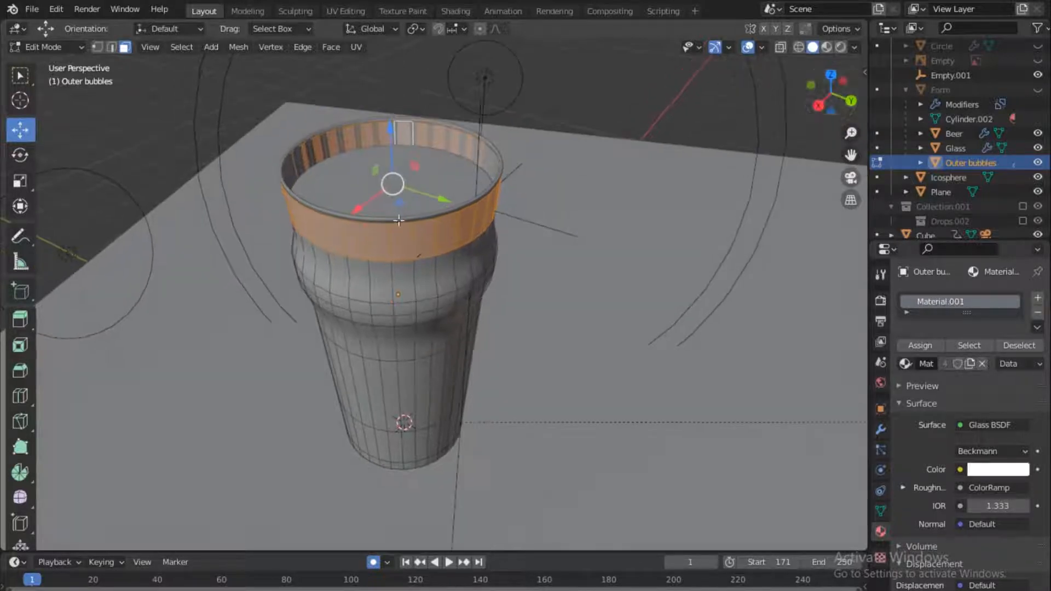
pyautogui.scroll(3, 388, 199)
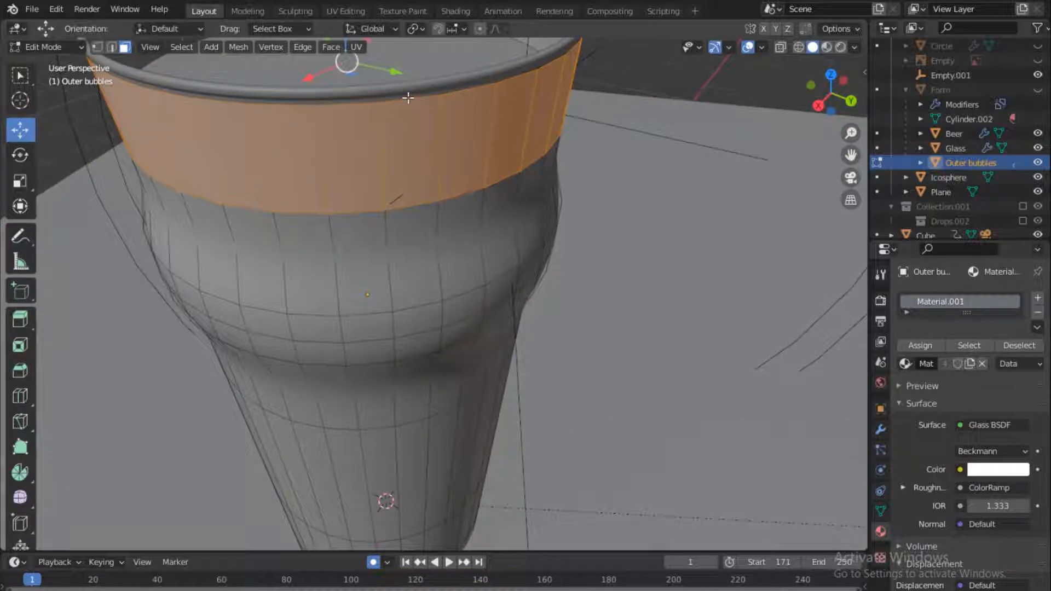
pyautogui.hotkey('alt', 'a')
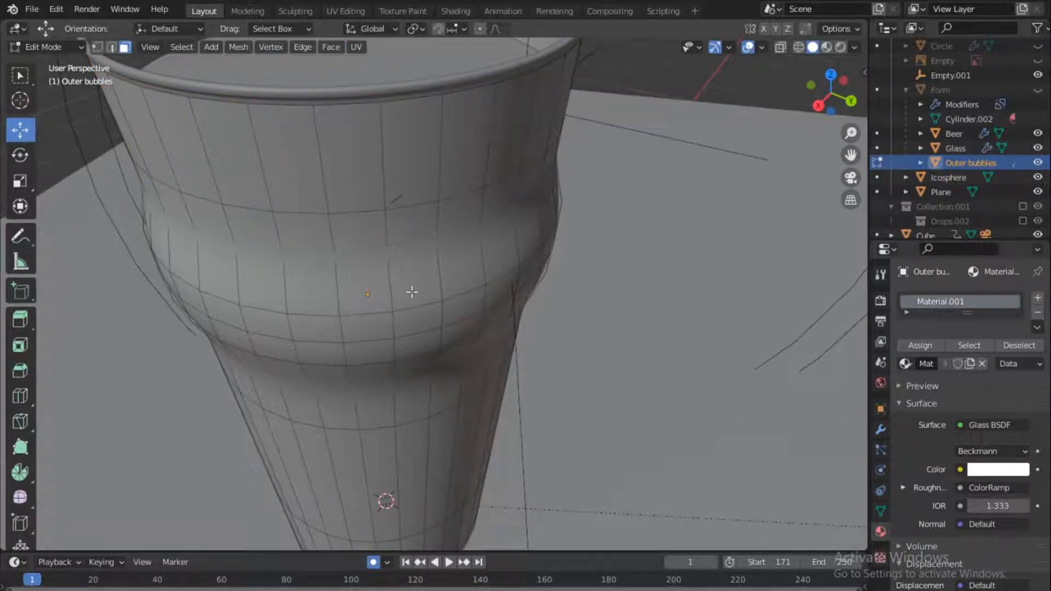
pyautogui.moveTo(410, 293)
pyautogui.mouseDown(button='middle')
pyautogui.moveTo(422, 350)
pyautogui.moveTo(413, 298)
pyautogui.moveTo(423, 280)
pyautogui.mouseUp(button='middle')
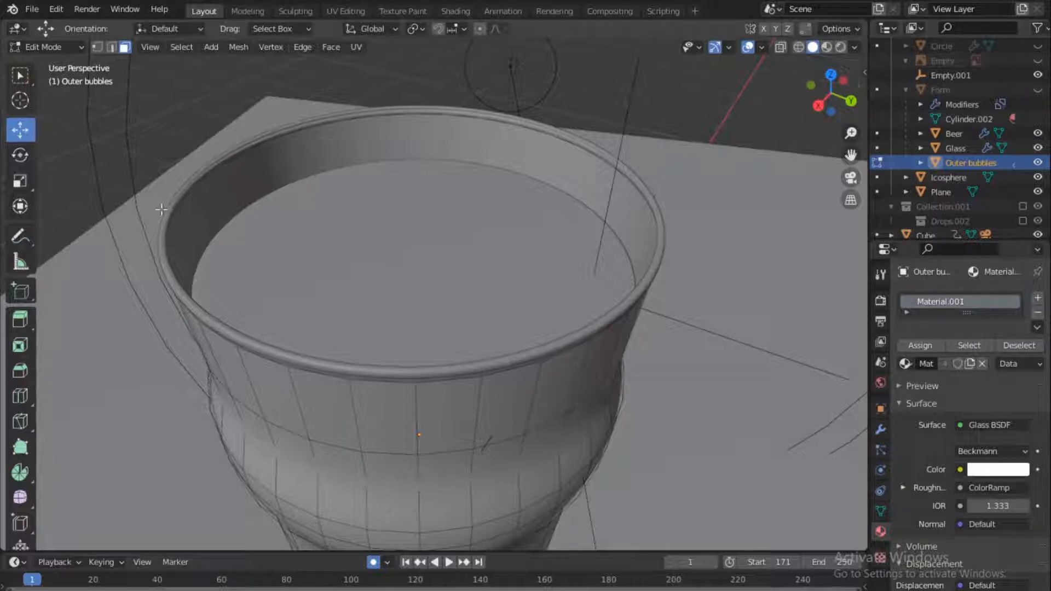
pyautogui.click(75, 49)
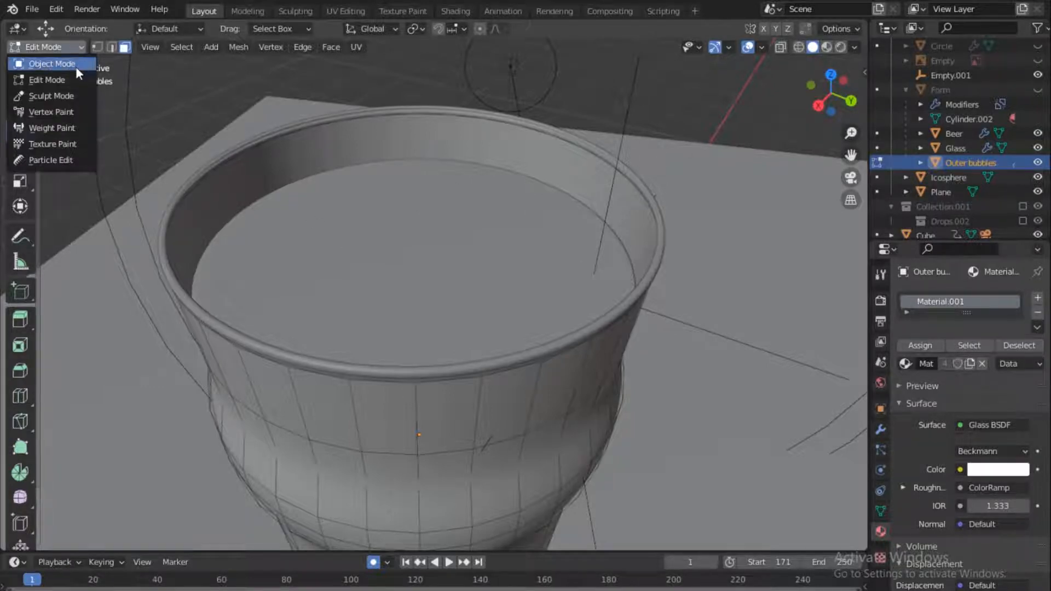
pyautogui.click(76, 67)
pyautogui.scroll(-5, 629, 287)
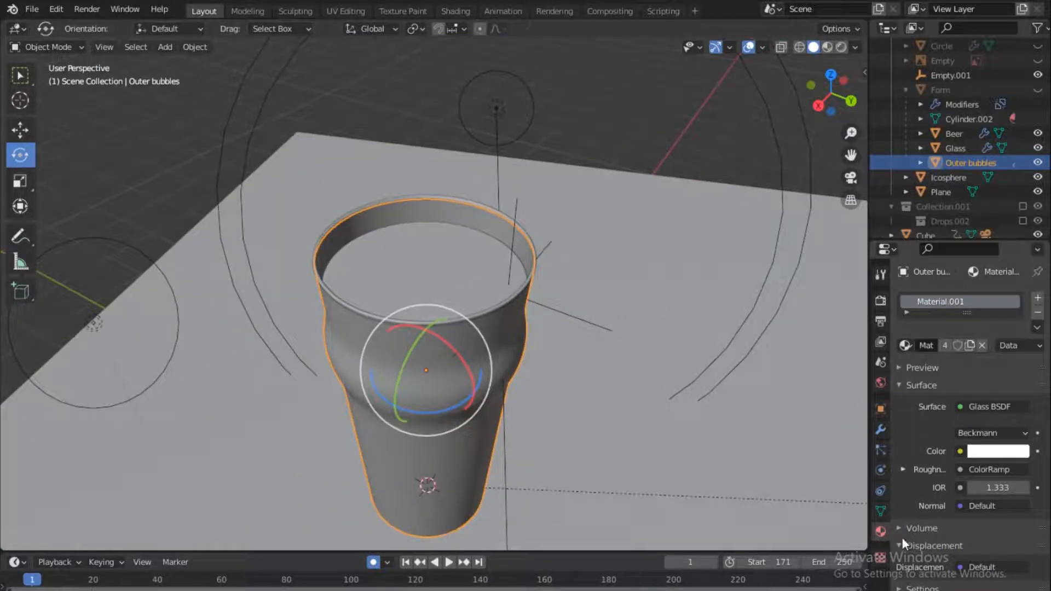
# - Switch to the Shading workspace, unhide Form and select it to show its Material.003 nodes
pyautogui.click(453, 11)
pyautogui.moveTo(500, 402); pyautogui.dragTo(505, 458, button='middle')
pyautogui.click(1037, 147)
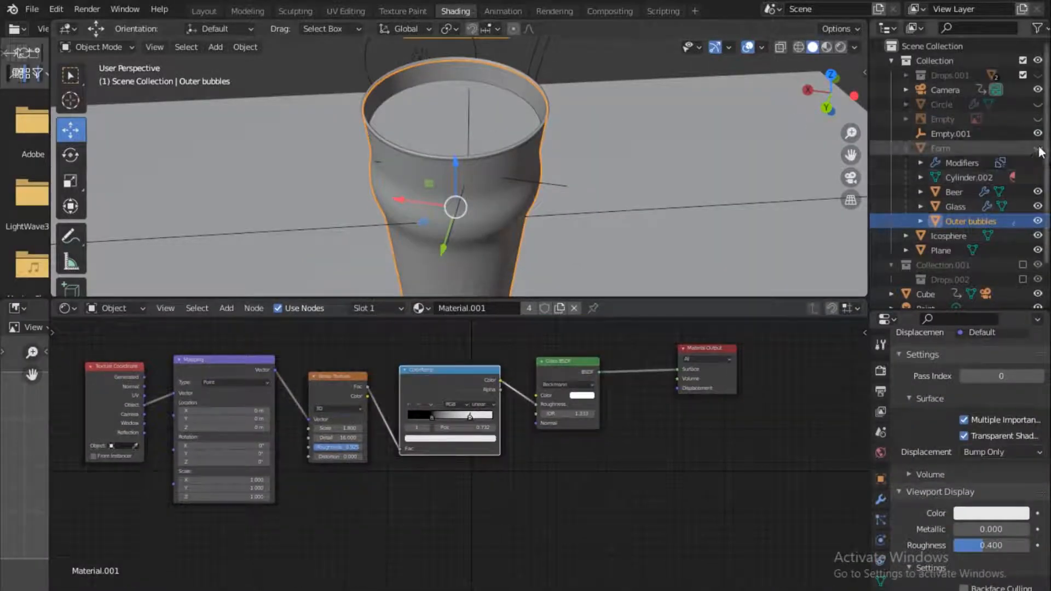
pyautogui.click(514, 96)
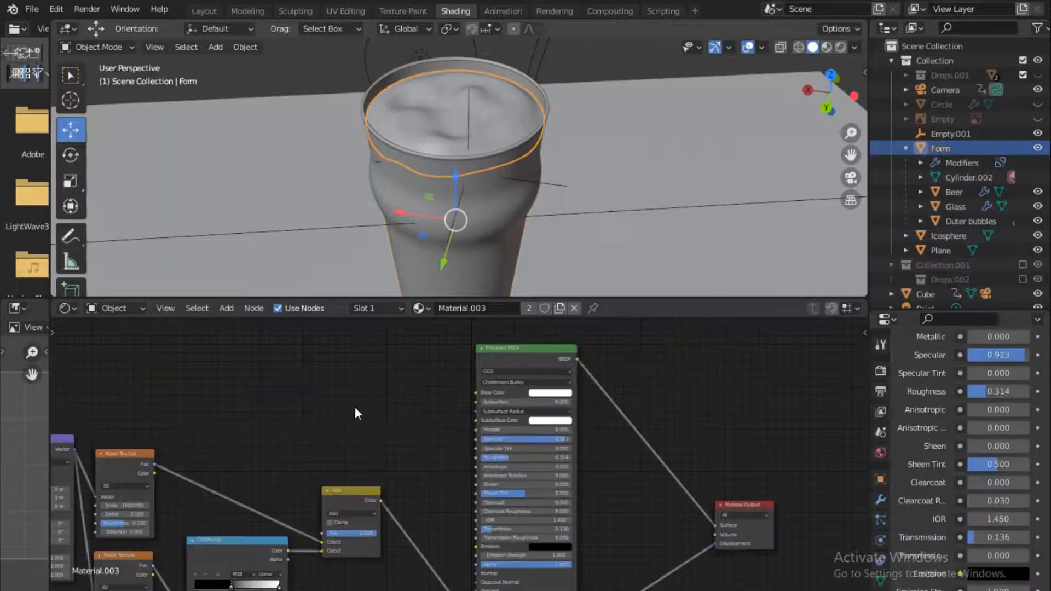
# - Examine the Material.003 node graph from the texture coordinates through the noise textures to the displacement and material output
pyautogui.moveTo(377, 456); pyautogui.dragTo(503, 424, button='middle')
pyautogui.scroll(-2, 483, 445)
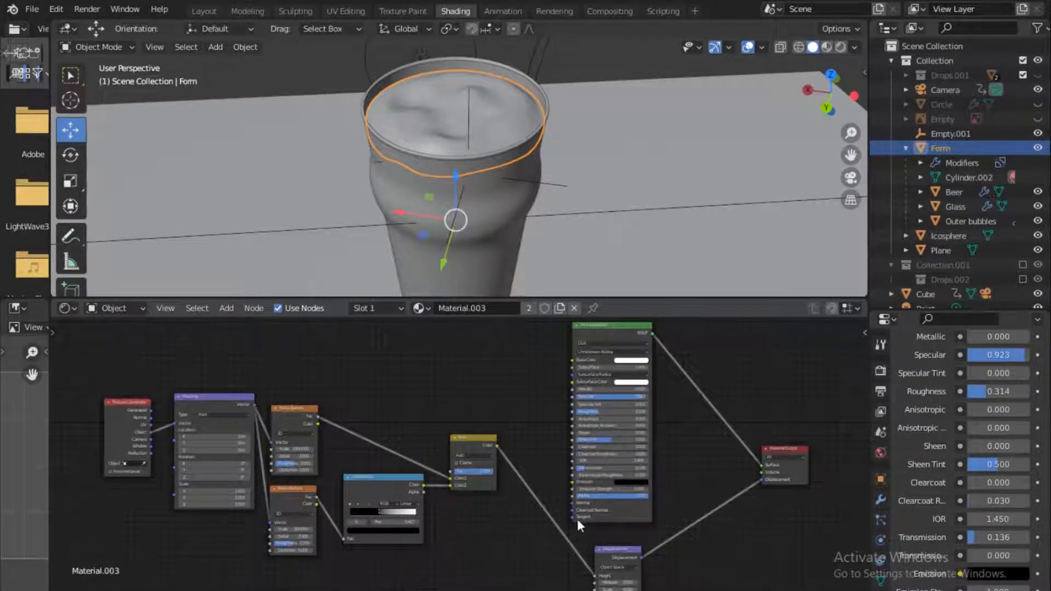
pyautogui.moveTo(454, 448); pyautogui.dragTo(531, 433, button='middle')
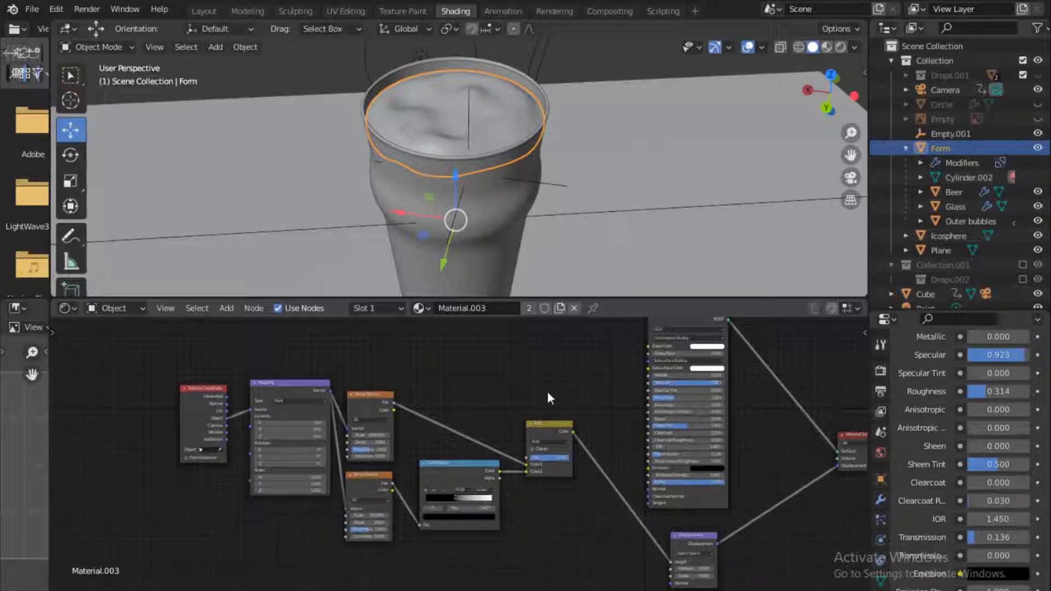
pyautogui.moveTo(602, 453); pyautogui.dragTo(574, 436, button='middle')
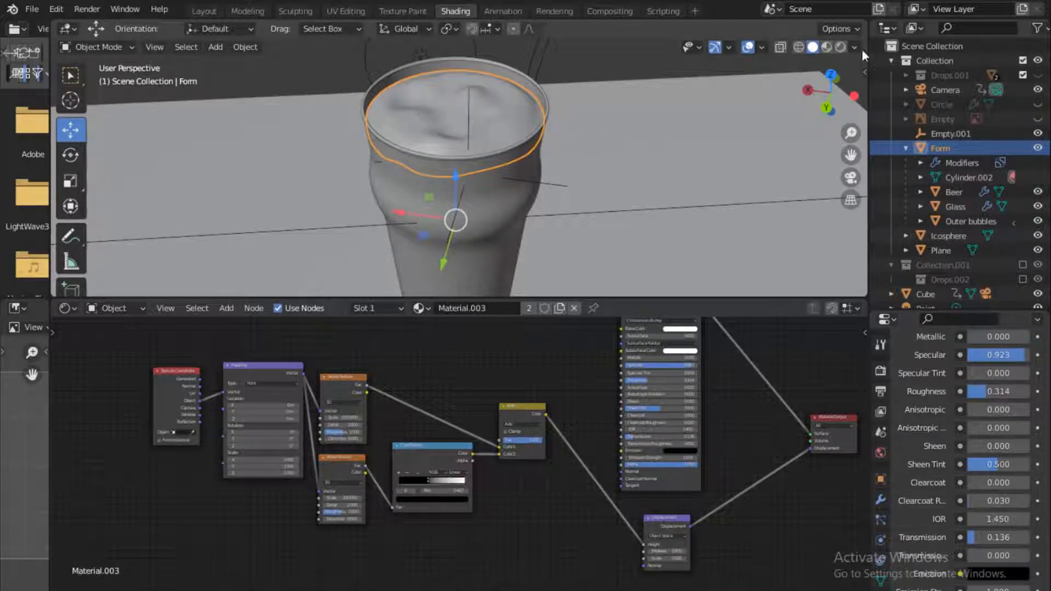
# - Switch the viewport to rendered shading and examine the foam surface up close alongside its texture nodes
pyautogui.click(842, 49)
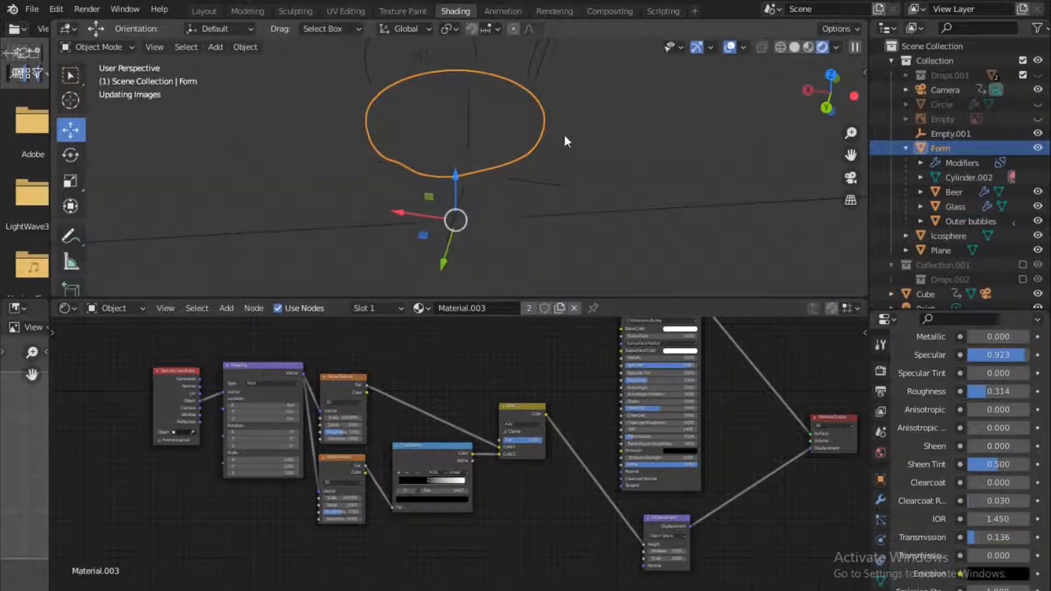
pyautogui.keyDown('shift'); pyautogui.moveTo(465, 136); pyautogui.dragTo(467, 155, button='middle'); pyautogui.keyUp('shift')
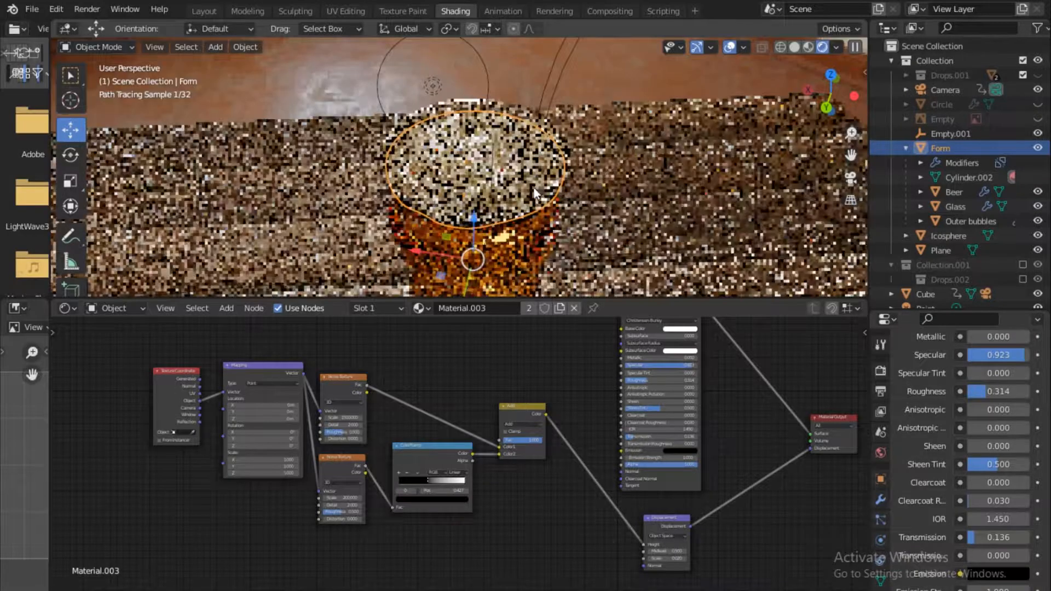
pyautogui.scroll(3, 540, 150)
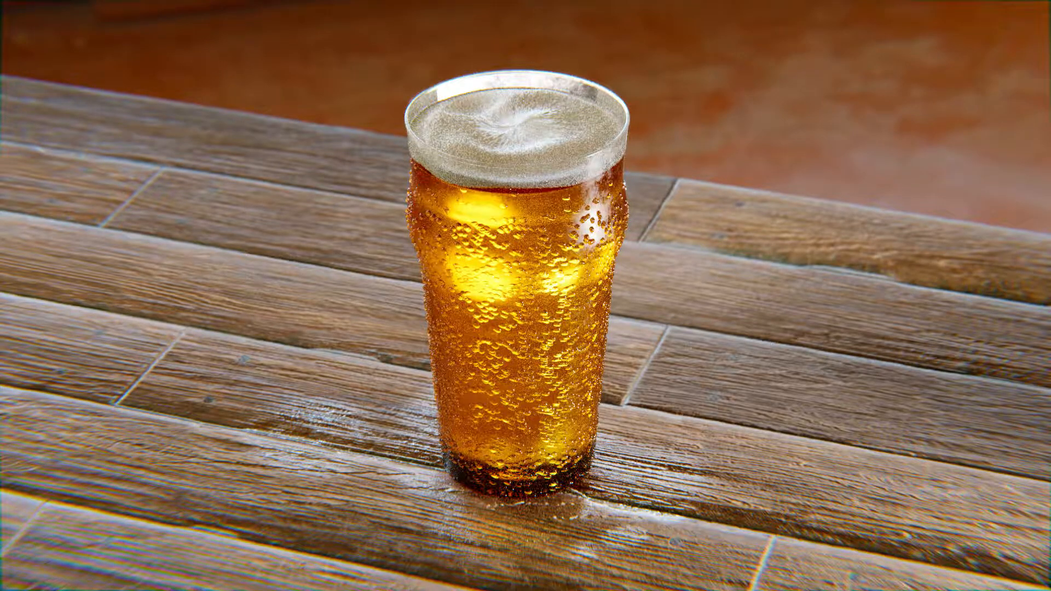
pyautogui.moveTo(188, 352)
pyautogui.mouseDown()
pyautogui.moveTo(499, 463)
pyautogui.moveTo(501, 514)
pyautogui.mouseUp()
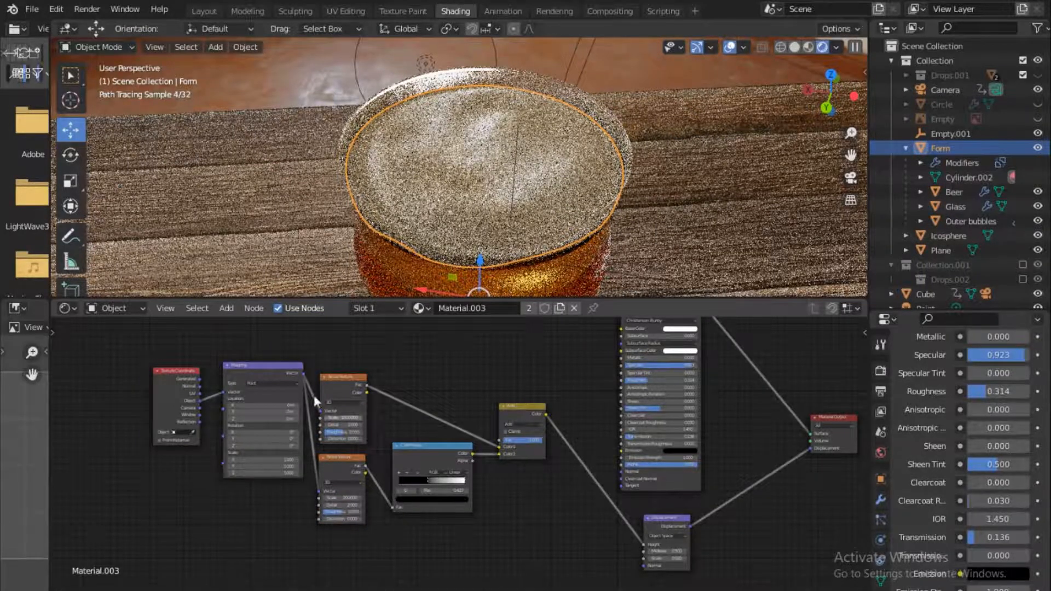
# - Examine the two Noise Texture nodes in Material.003 together with the Texture Coordinate and Mapping nodes that feed them
pyautogui.moveTo(334, 437); pyautogui.dragTo(337, 495)
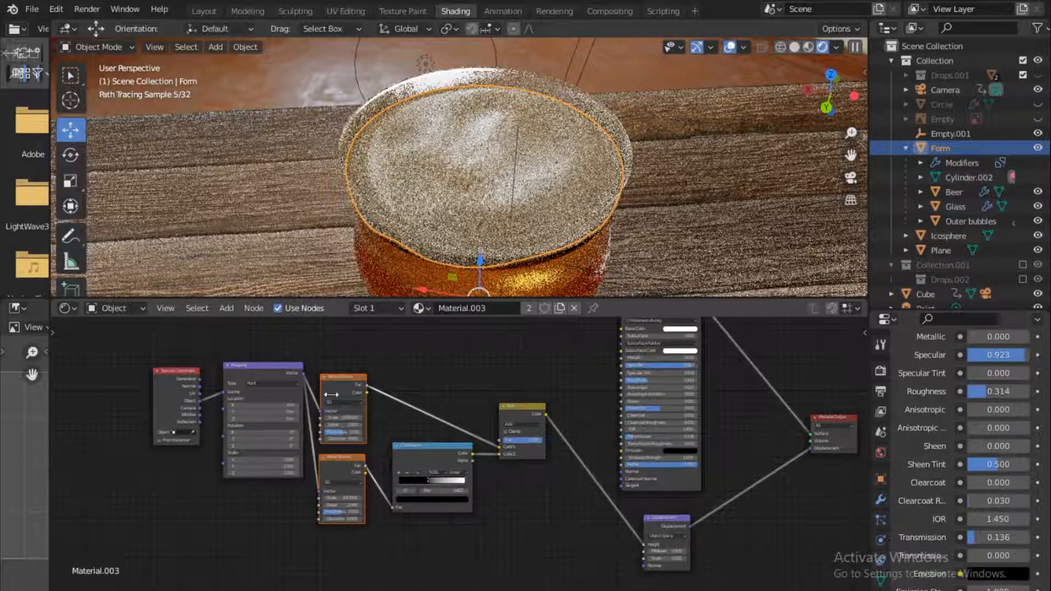
pyautogui.click(393, 339)
pyautogui.click(332, 380)
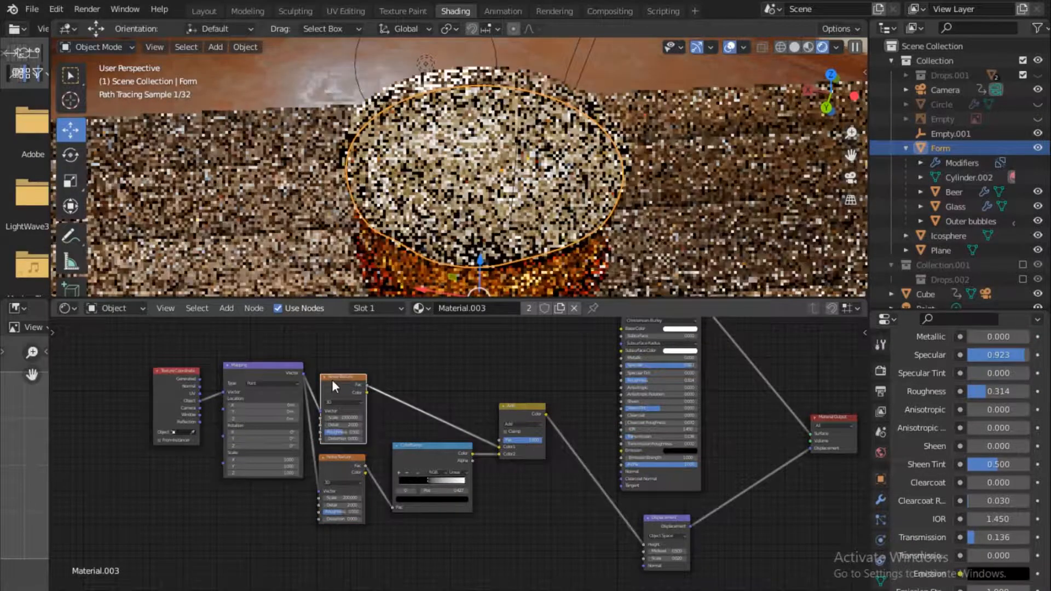
pyautogui.moveTo(274, 349); pyautogui.dragTo(220, 399)
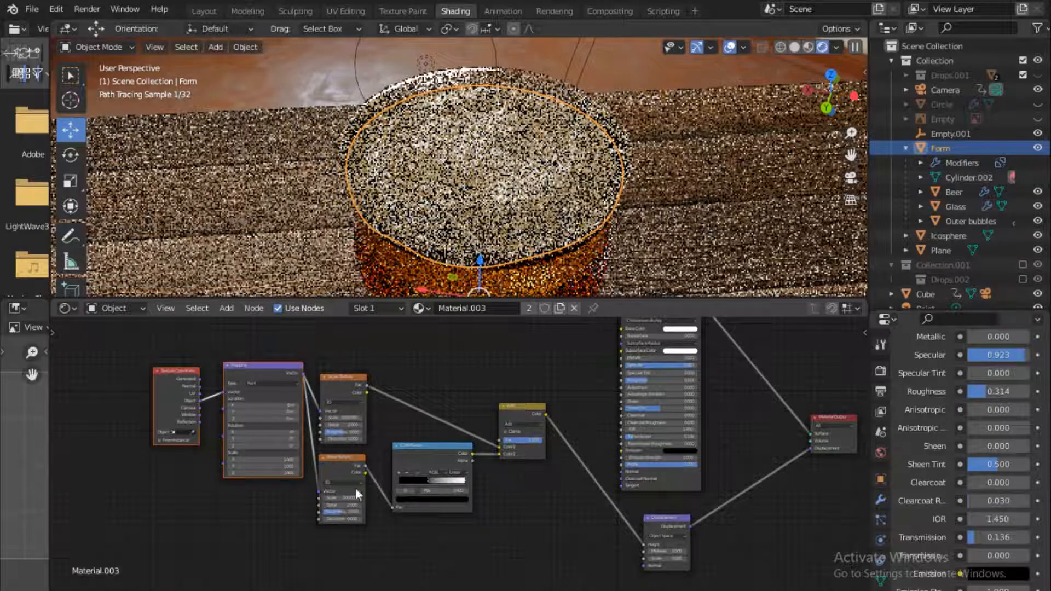
pyautogui.click(520, 370)
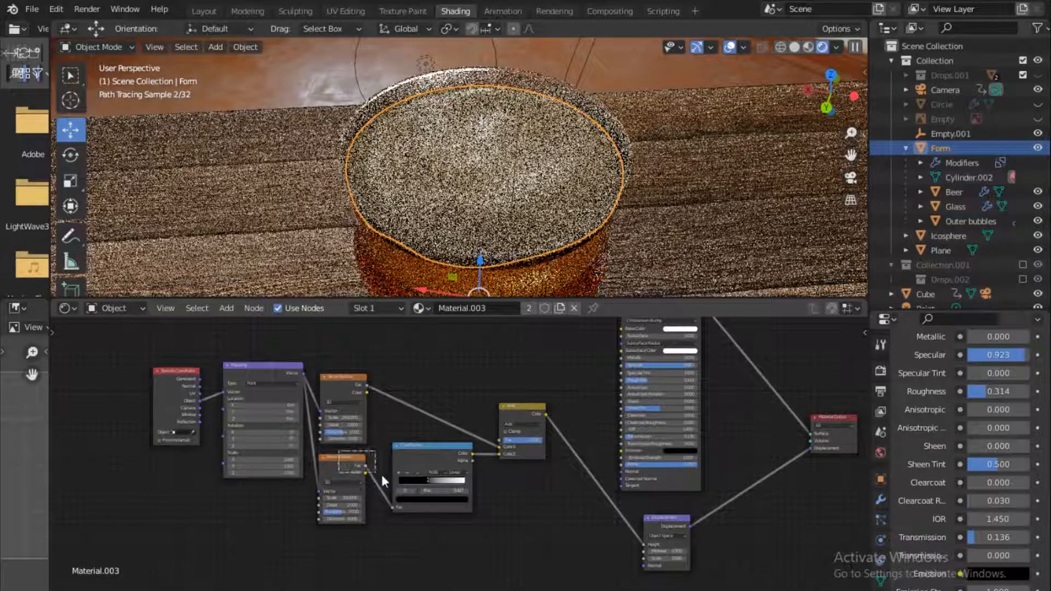
pyautogui.moveTo(382, 475); pyautogui.dragTo(380, 472)
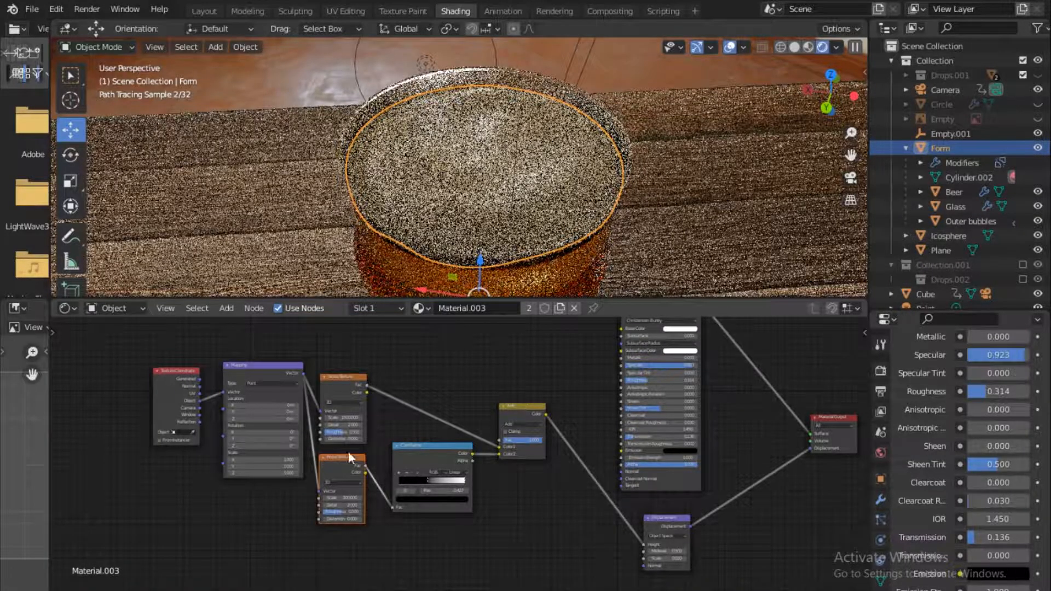
pyautogui.scroll(4, 347, 496)
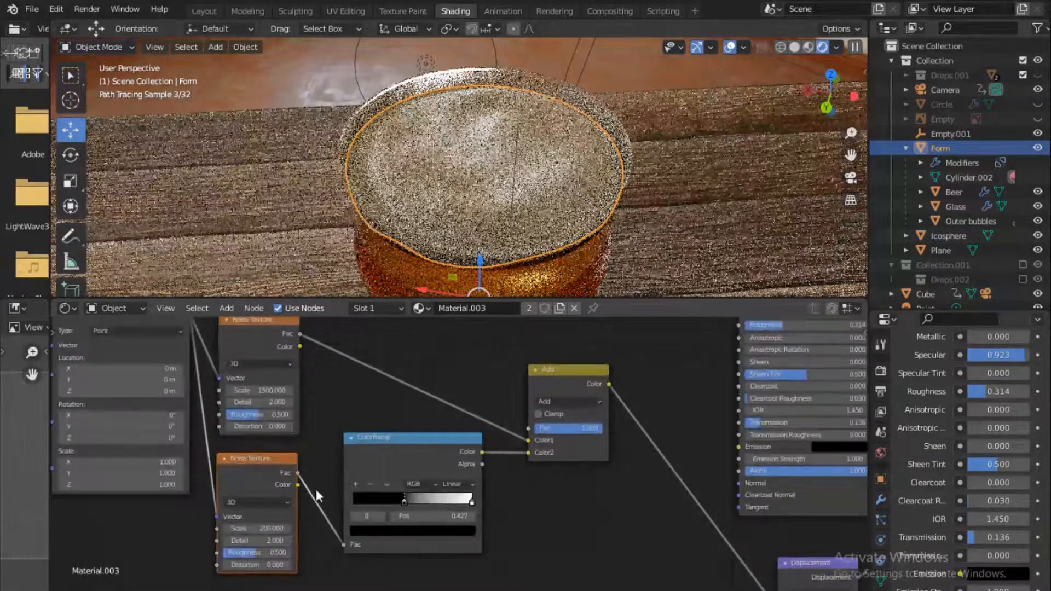
pyautogui.moveTo(371, 469); pyautogui.dragTo(428, 460, button='middle')
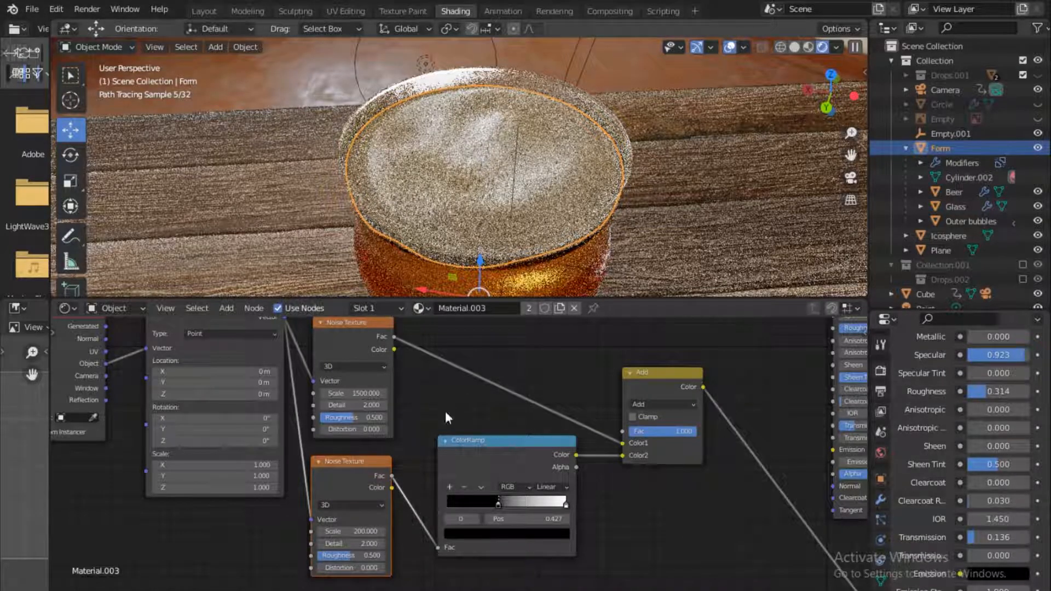
# - Shift the lower Noise Texture node slightly down and nudge the ColorRamp and Add nodes in the Material.003 graph
pyautogui.moveTo(357, 458); pyautogui.dragTo(354, 472)
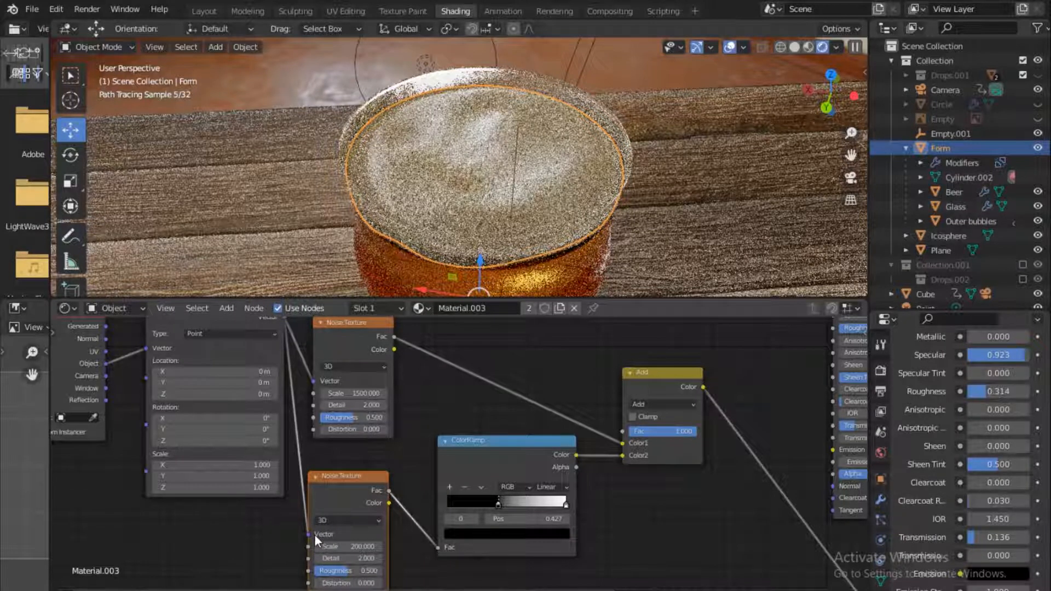
pyautogui.moveTo(484, 442)
pyautogui.mouseDown()
pyautogui.moveTo(486, 460)
pyautogui.moveTo(481, 444)
pyautogui.mouseUp()
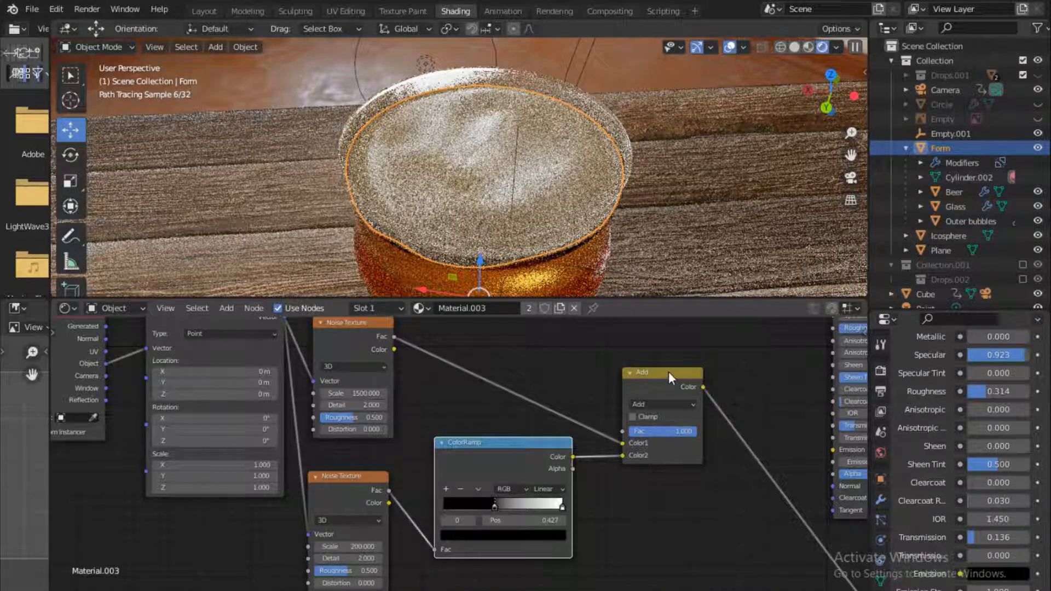
pyautogui.moveTo(697, 369)
pyautogui.mouseDown()
pyautogui.moveTo(669, 366)
pyautogui.moveTo(694, 368)
pyautogui.mouseUp()
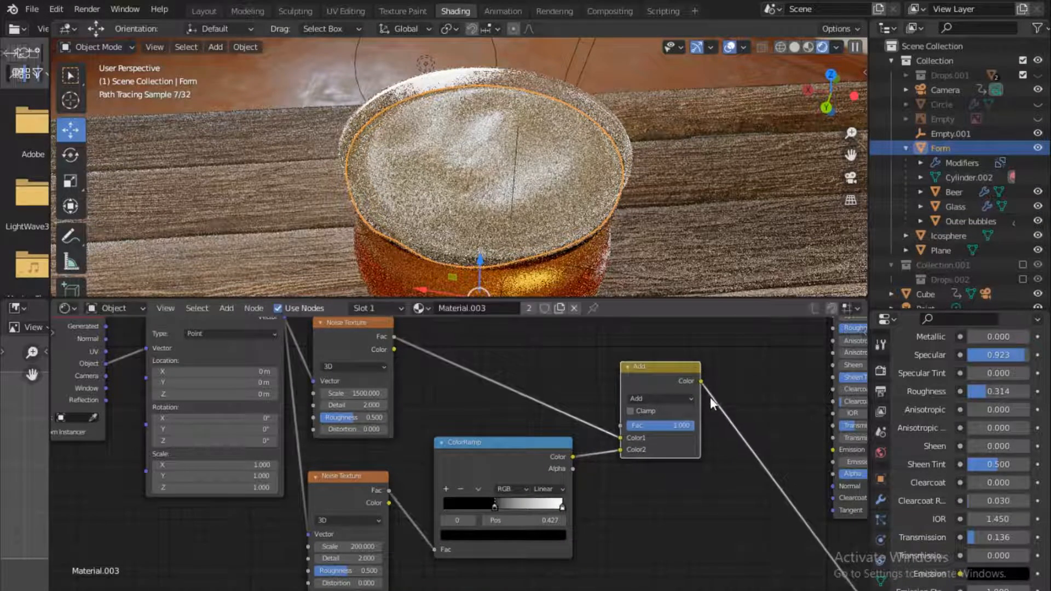
# - Examine how the Add node feeds the Displacement node and how Displacement and the Principled BSDF reach the Material Output
pyautogui.keyDown('ctrl'); pyautogui.hscroll(5, 502, 427); pyautogui.keyUp('ctrl')
pyautogui.moveTo(502, 428); pyautogui.dragTo(382, 423, button='middle')
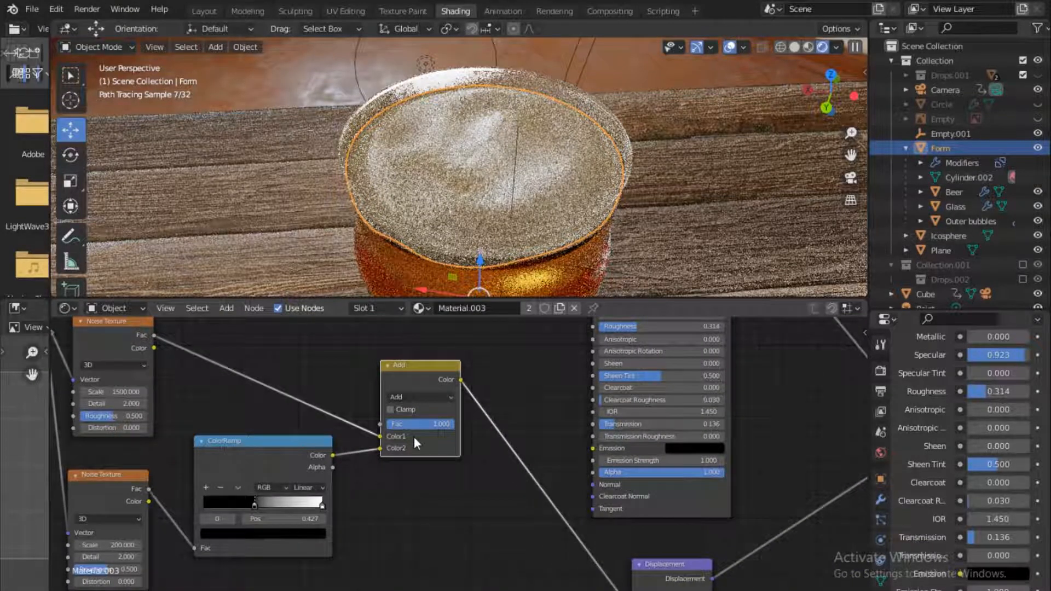
pyautogui.moveTo(523, 482); pyautogui.dragTo(442, 421, button='middle')
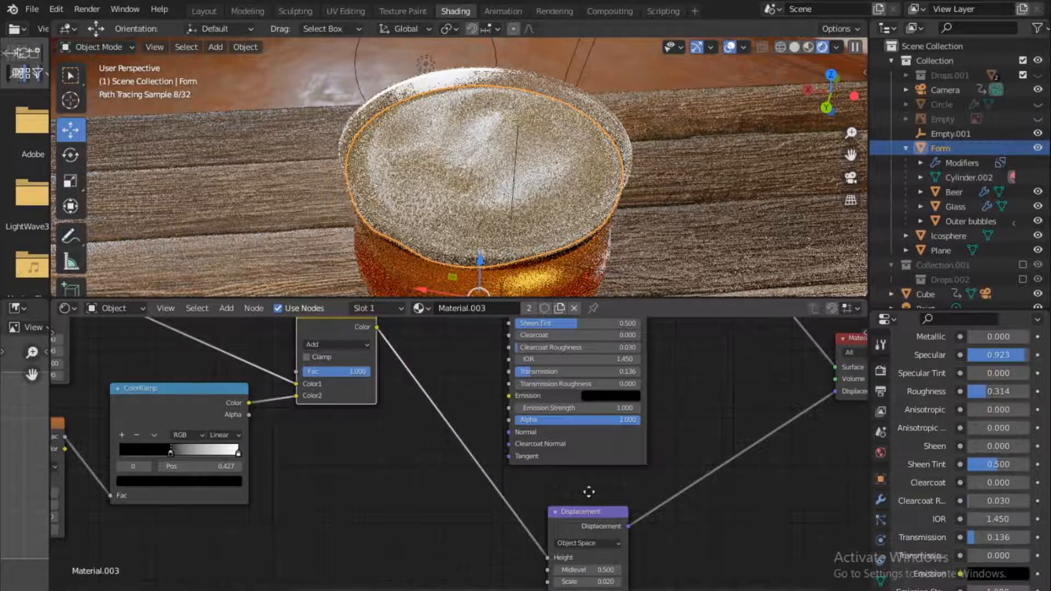
pyautogui.moveTo(587, 493)
pyautogui.mouseDown(button='middle')
pyautogui.moveTo(586, 441)
pyautogui.moveTo(597, 484)
pyautogui.mouseUp(button='middle')
pyautogui.moveTo(764, 393); pyautogui.dragTo(584, 500, button='middle')
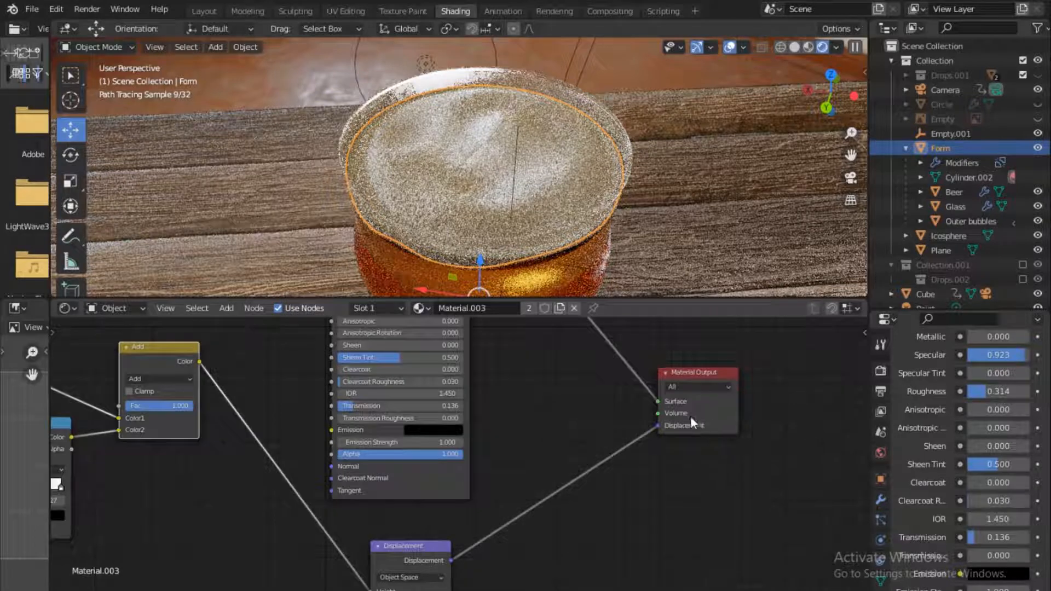
pyautogui.scroll(-1, 570, 434)
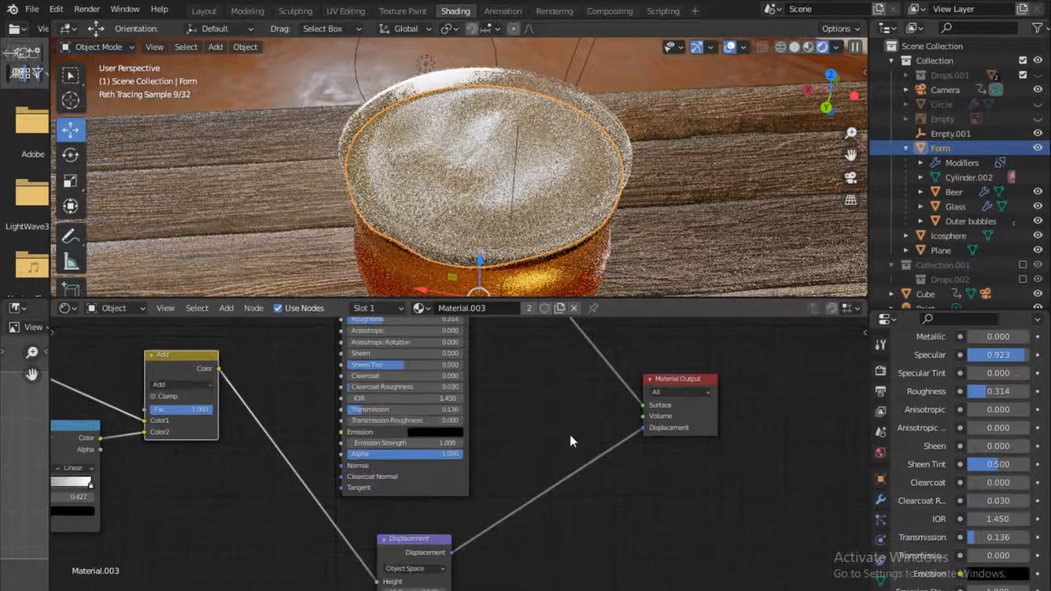
pyautogui.scroll(-3, 571, 434)
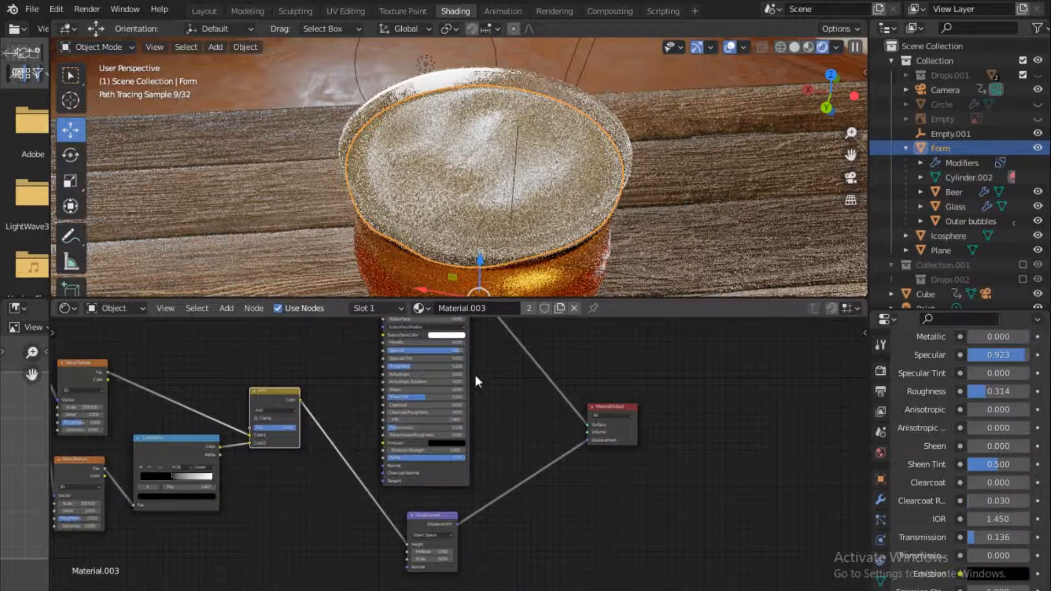
pyautogui.moveTo(475, 382); pyautogui.dragTo(546, 447, button='middle')
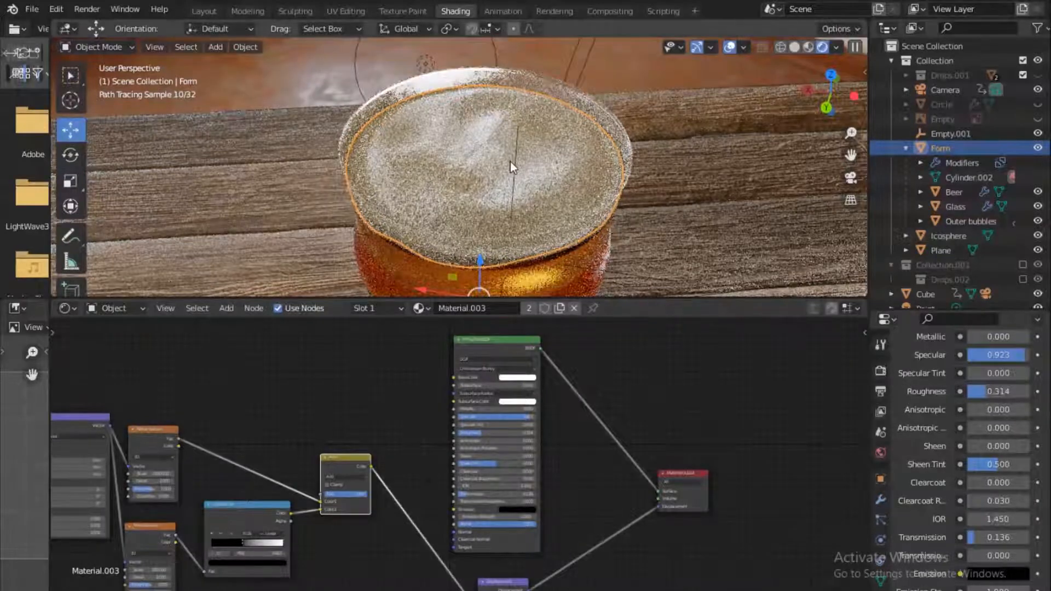
# - Bring the whole glass and room background into view and switch the node graph from Object to World shading
pyautogui.scroll(-4, 512, 164)
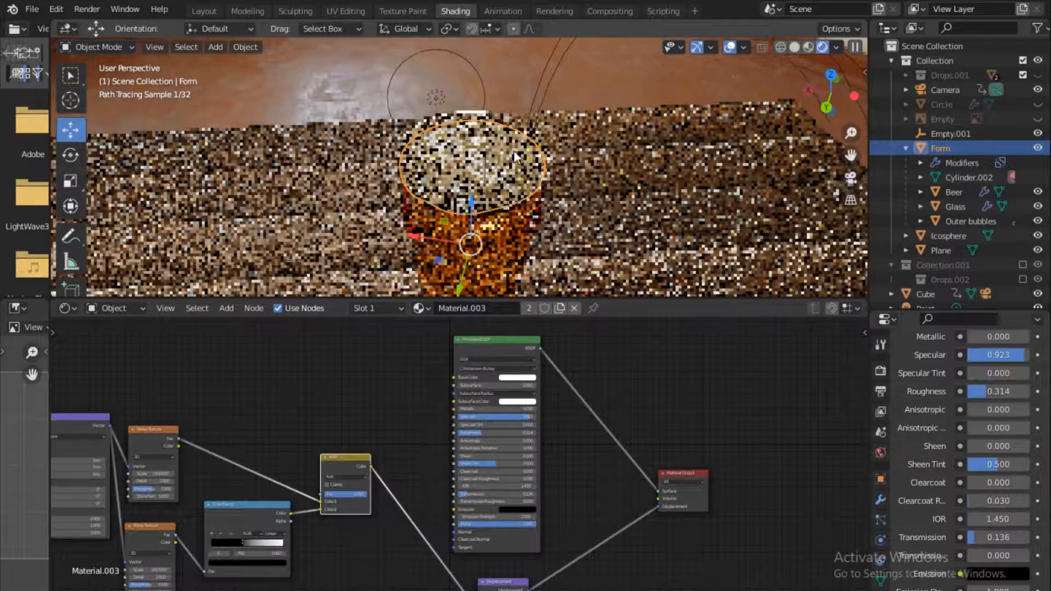
pyautogui.moveTo(515, 156); pyautogui.dragTo(513, 148, button='middle')
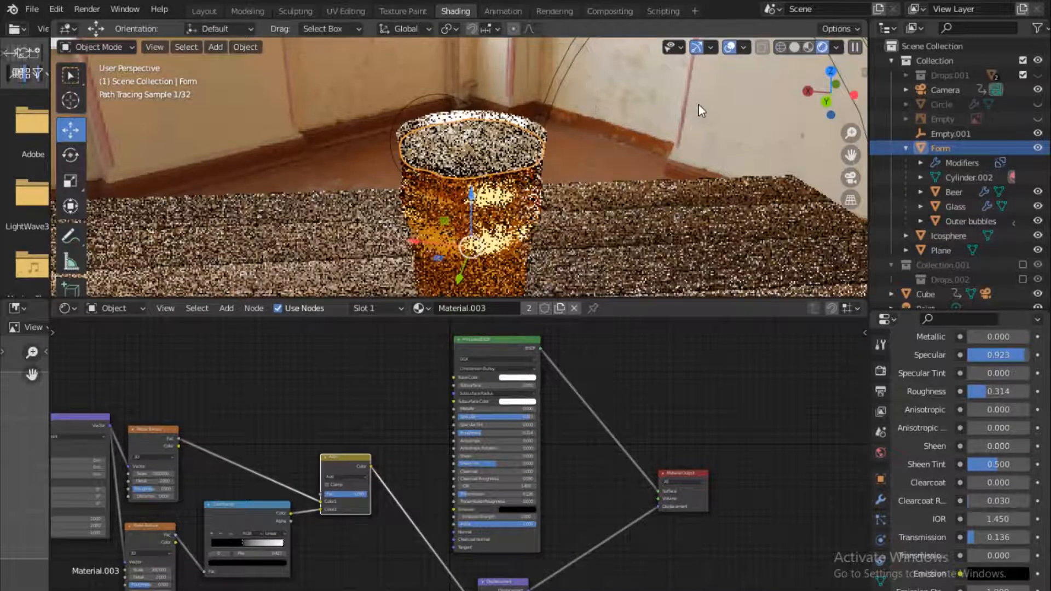
pyautogui.moveTo(477, 255); pyautogui.dragTo(600, 93, button='middle')
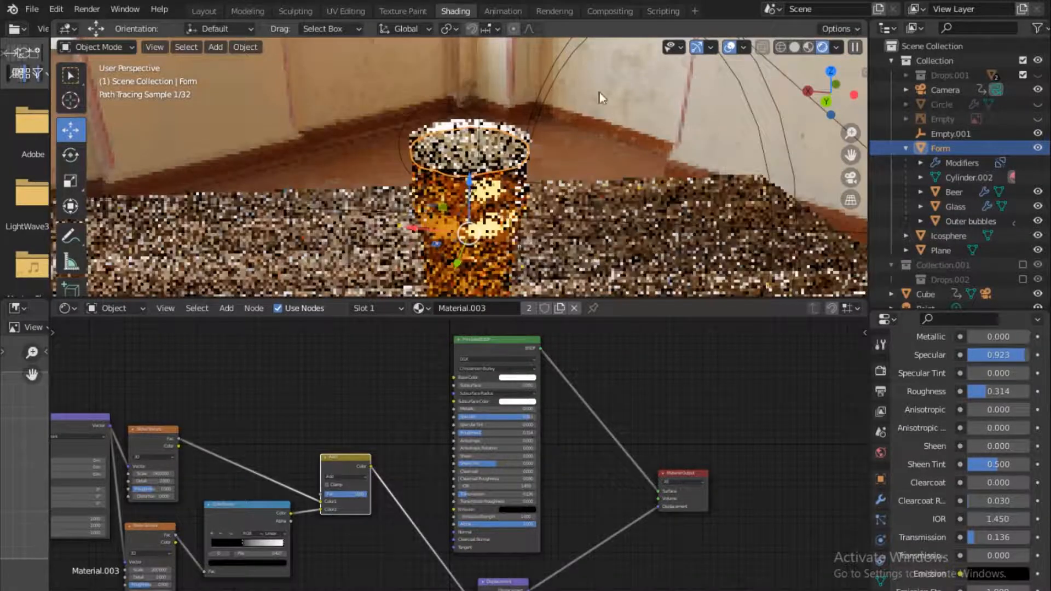
pyautogui.click(143, 310)
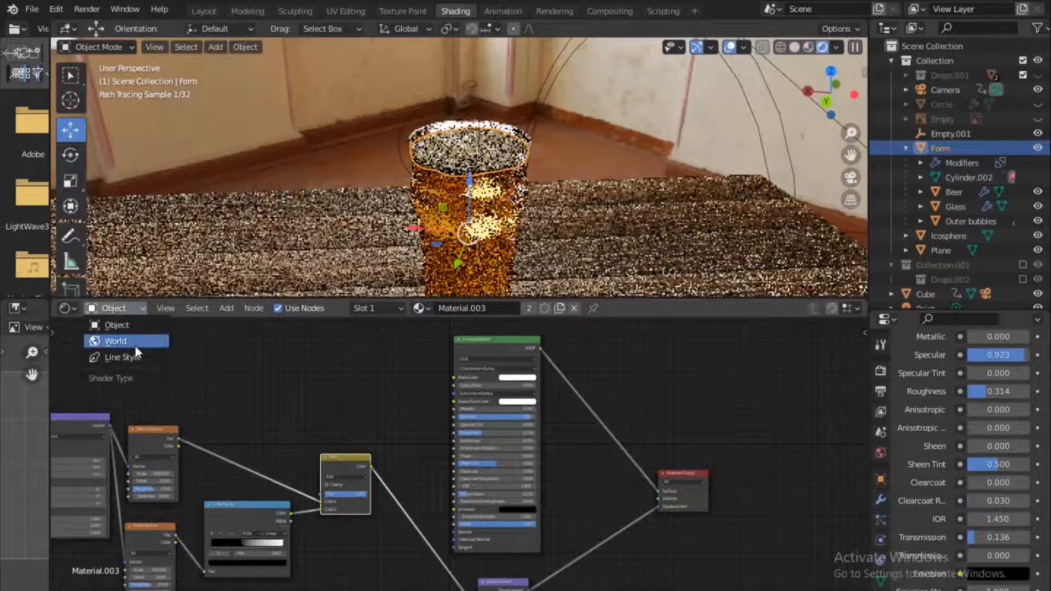
pyautogui.click(135, 345)
pyautogui.moveTo(345, 375); pyautogui.dragTo(363, 385, button='middle')
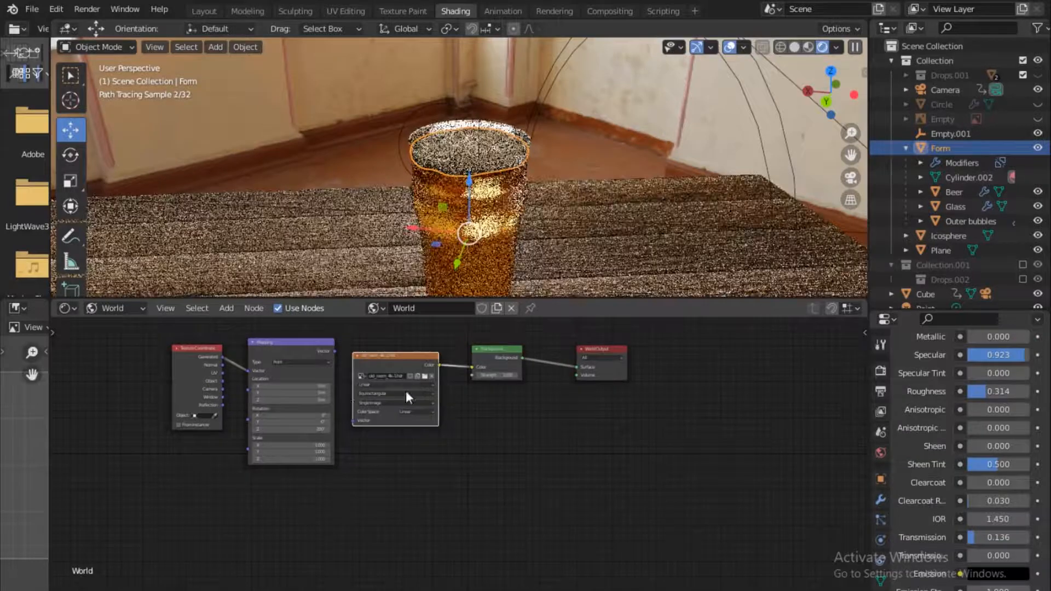
pyautogui.scroll(1, 395, 406)
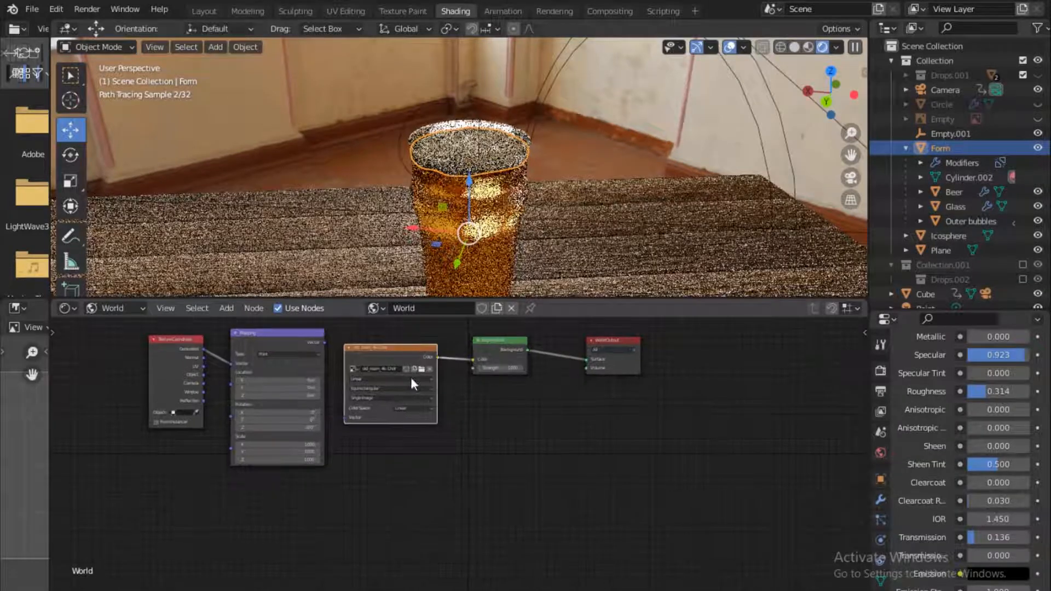
pyautogui.scroll(1, 356, 383)
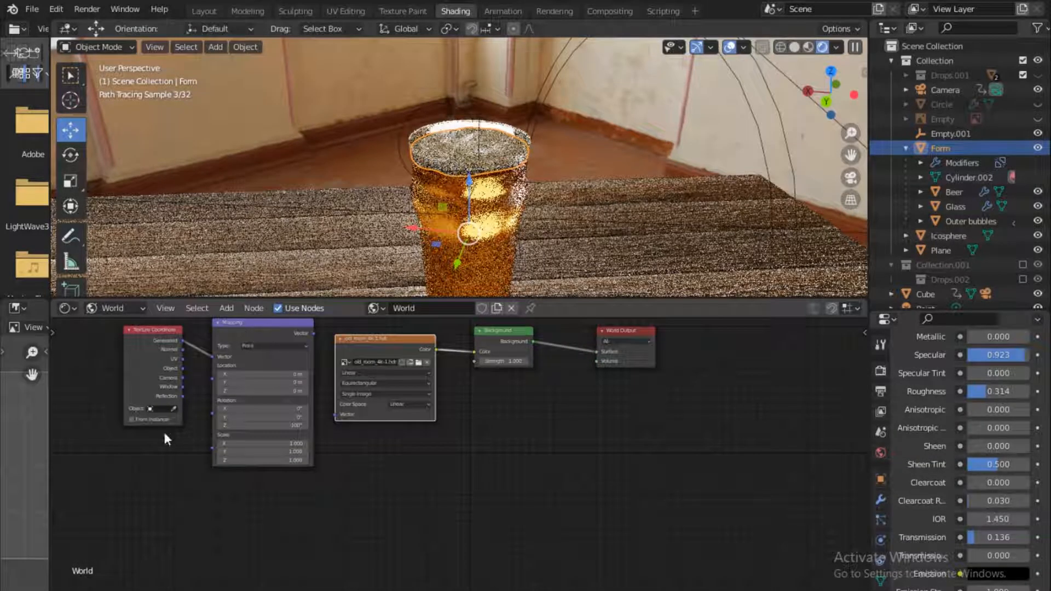
# - Move the Texture Coordinate and Mapping nodes together slightly away from the old_room_4k-1.hdr environment texture node
pyautogui.moveTo(239, 399); pyautogui.dragTo(159, 454)
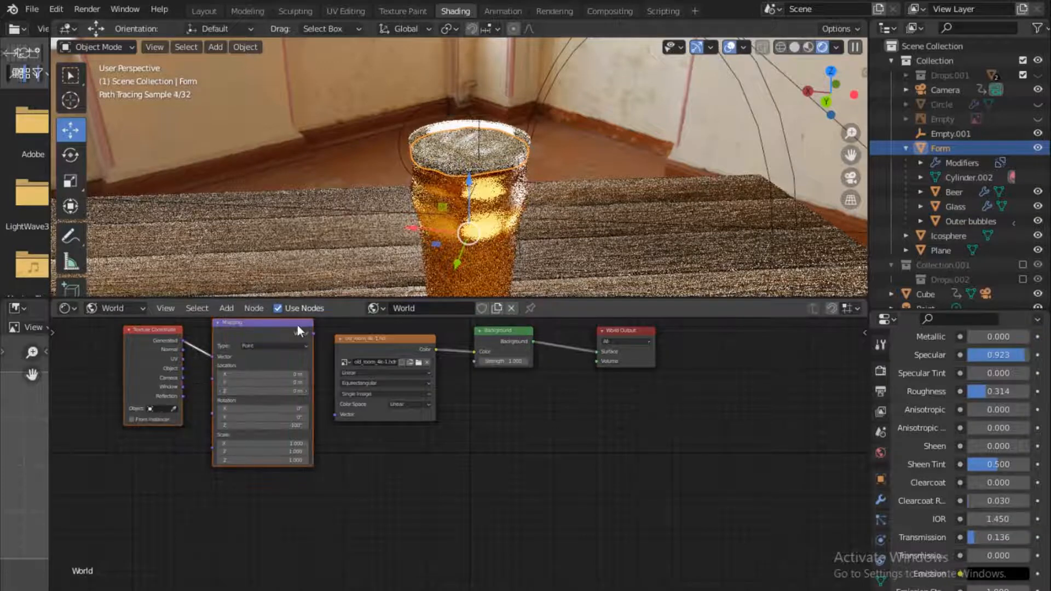
pyautogui.press('g')
pyautogui.click(267, 382)
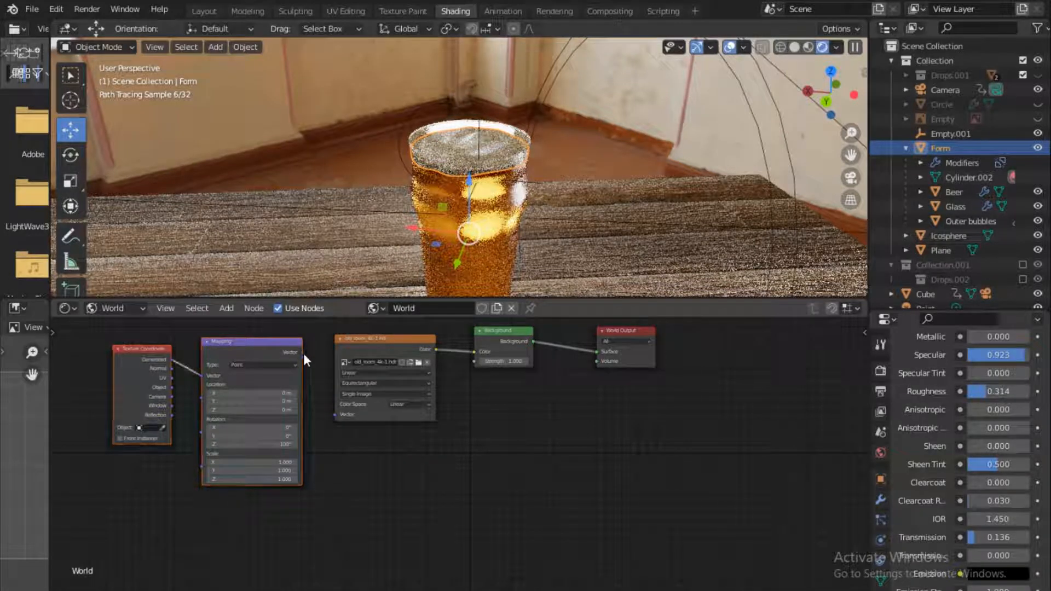
# - Try linking the Mapping node's Vector output to the environment texture's Vector input, and disconnect it again
pyautogui.click(188, 448)
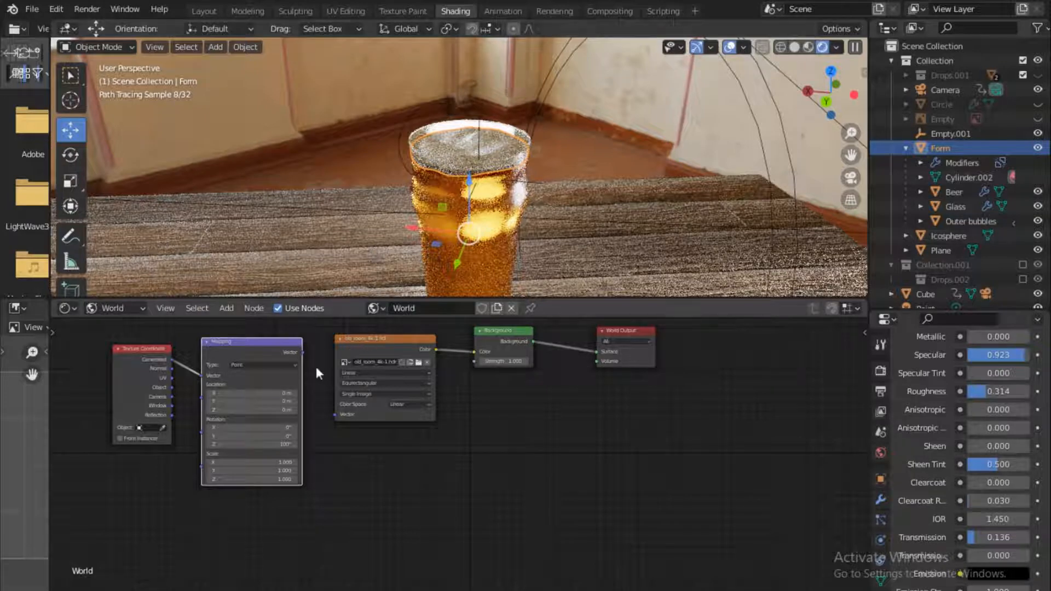
pyautogui.moveTo(303, 352); pyautogui.dragTo(334, 414)
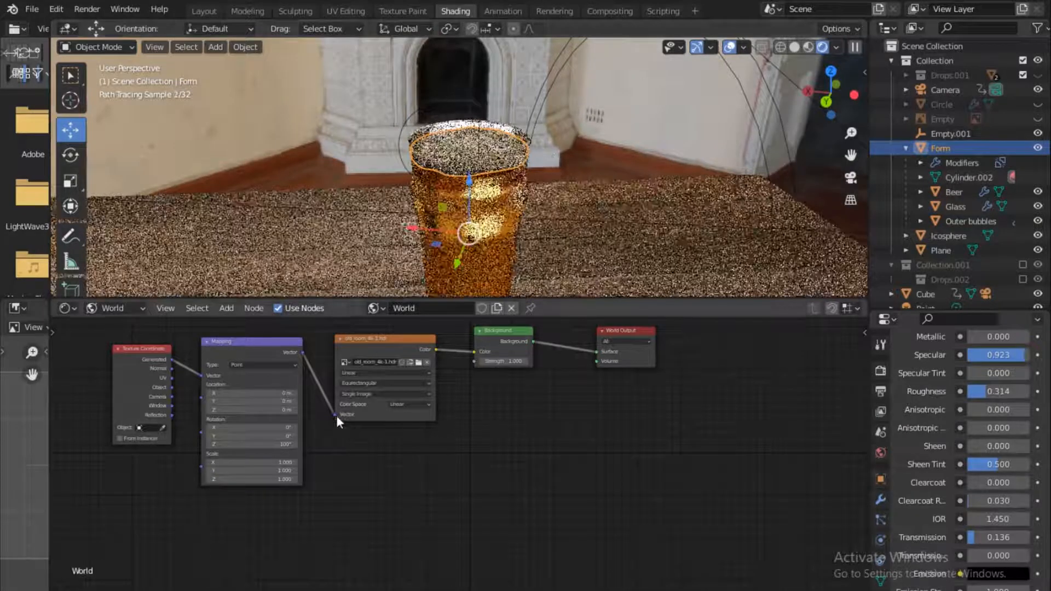
pyautogui.moveTo(336, 415); pyautogui.dragTo(320, 415)
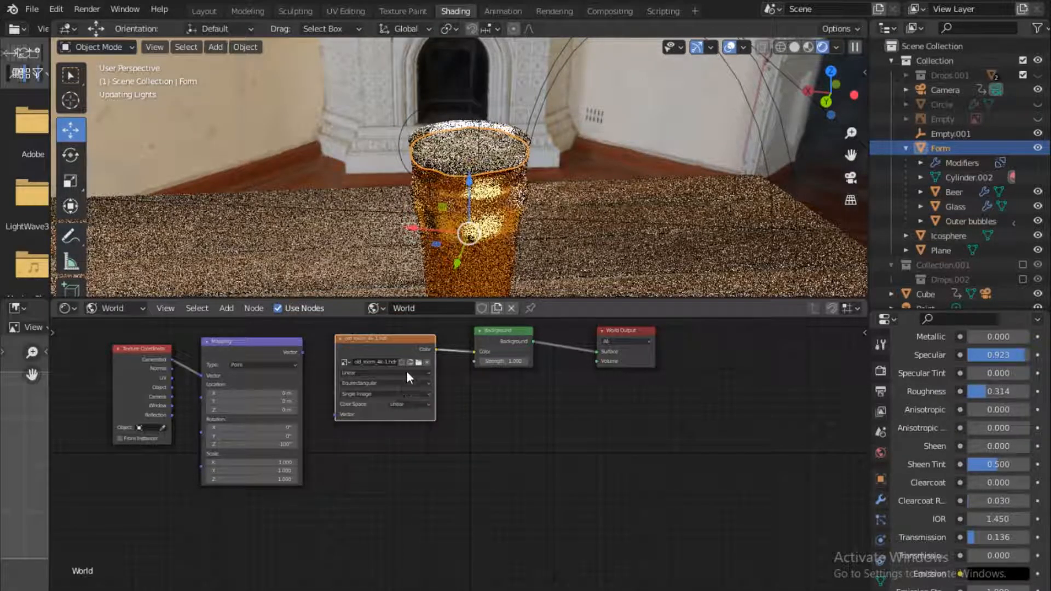
# - Reposition the old_room_4k-1.hdr environment texture node slightly up between the Mapping and Background nodes
pyautogui.moveTo(372, 337)
pyautogui.mouseDown()
pyautogui.moveTo(383, 337)
pyautogui.moveTo(364, 338)
pyautogui.mouseUp()
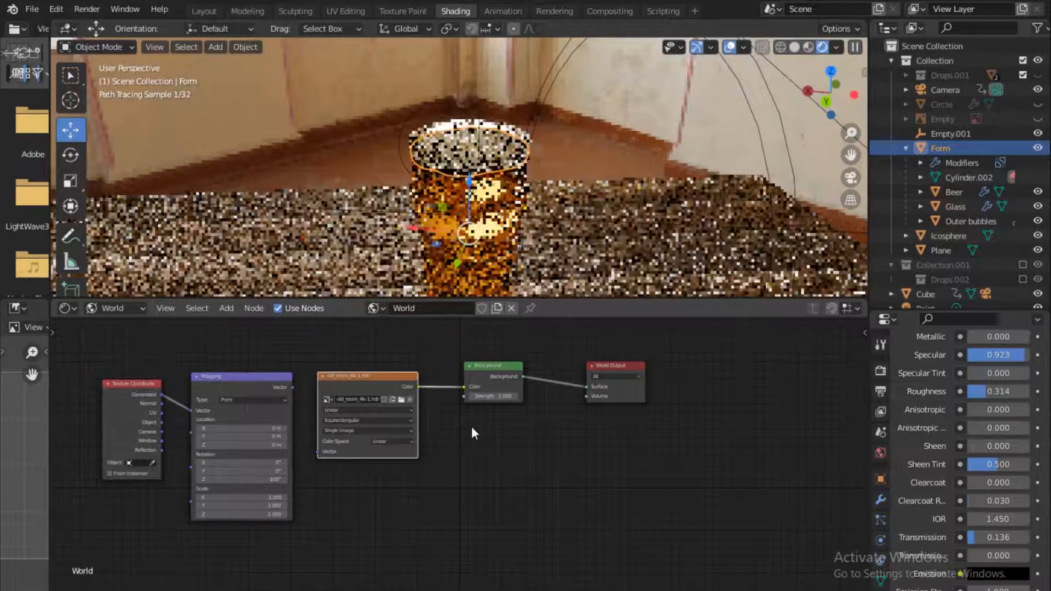
pyautogui.scroll(2, 471, 426)
pyautogui.moveTo(368, 376)
pyautogui.mouseDown()
pyautogui.moveTo(400, 344)
pyautogui.moveTo(370, 359)
pyautogui.mouseUp()
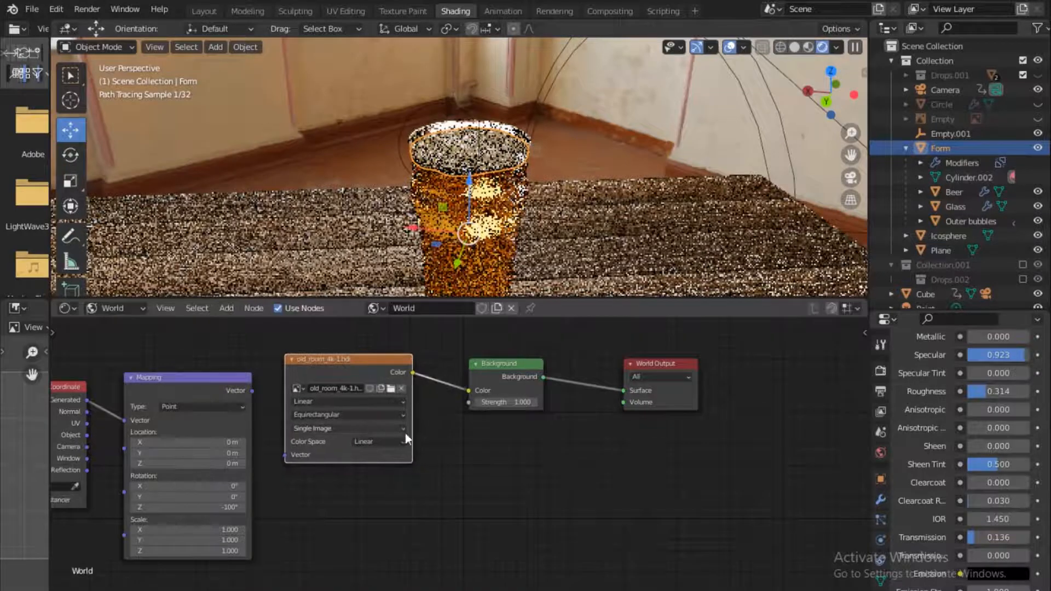
pyautogui.hotkey('shift', 'a')
pyautogui.click(434, 439)
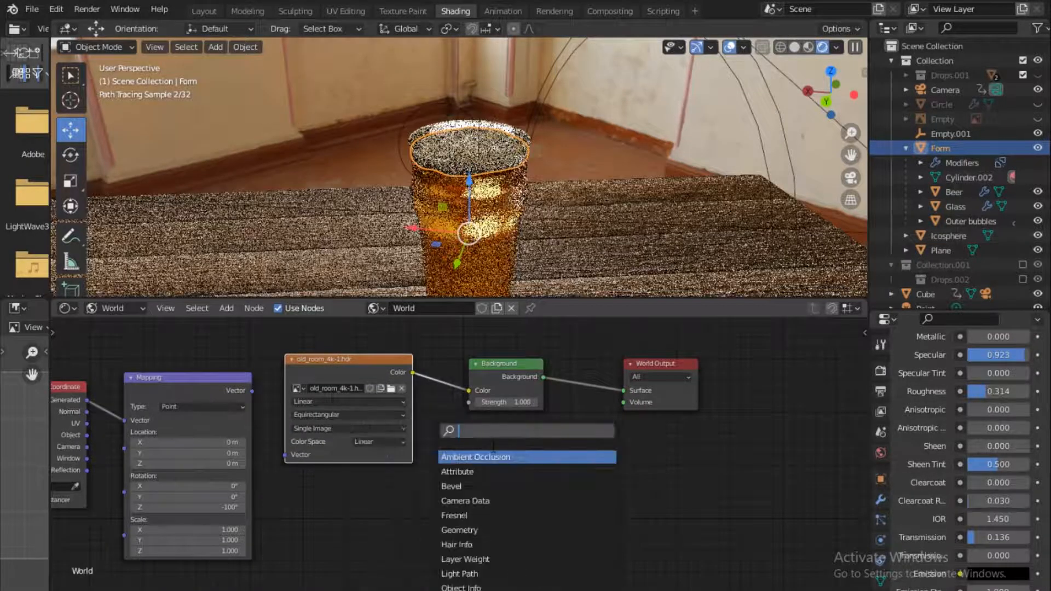
pyautogui.write('EN')
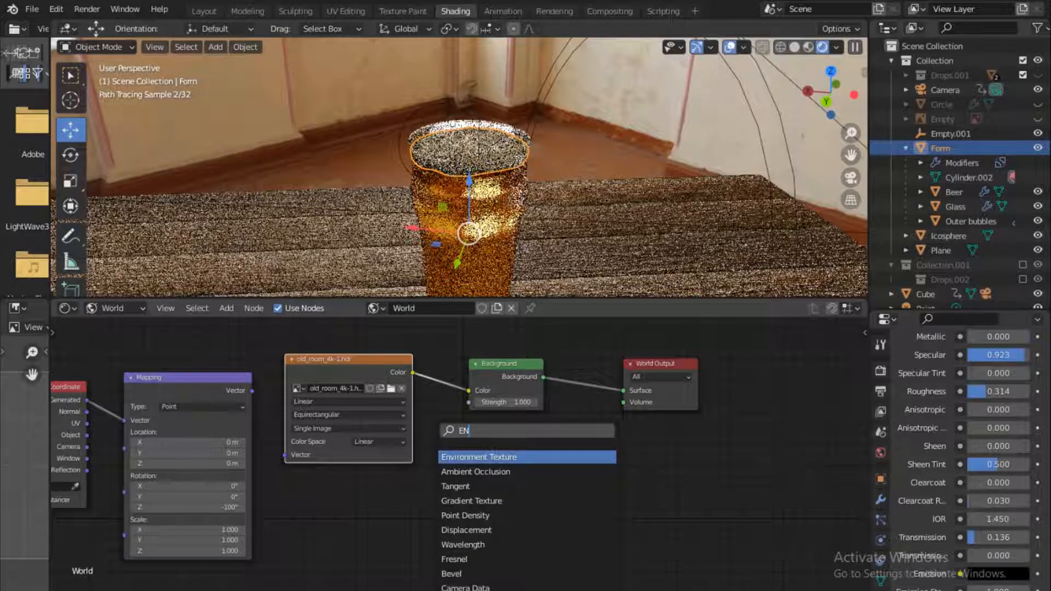
pyautogui.click(366, 501)
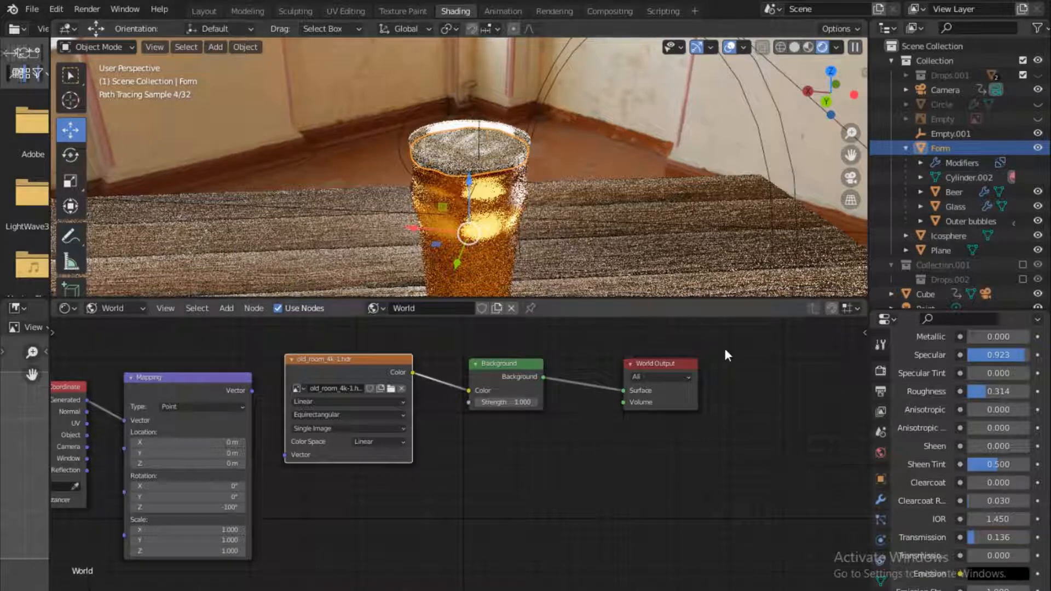
# - Select the spot light beside the wooden table, aimed at the beer glass, to show its light settings
pyautogui.moveTo(652, 357); pyautogui.dragTo(601, 359, button='middle')
pyautogui.scroll(-4, 639, 230)
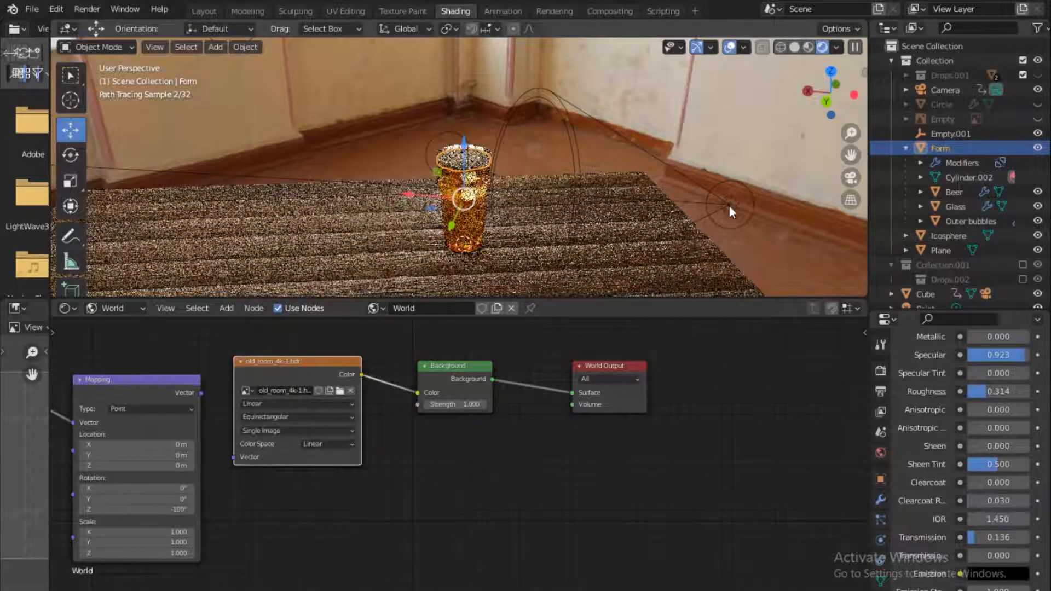
pyautogui.click(730, 206)
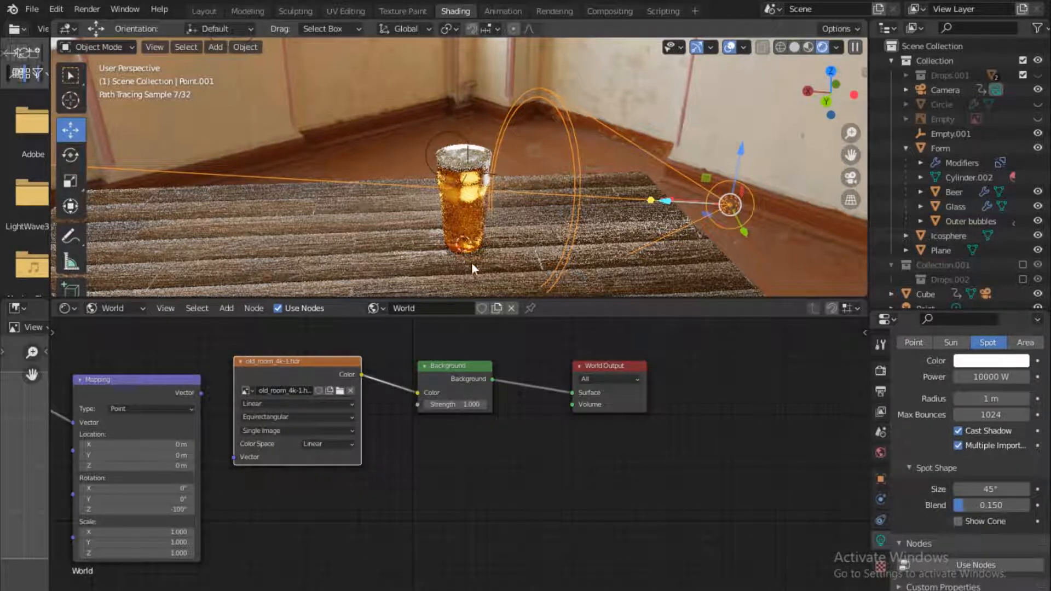
# - Switch the viewport to solid shading and select the foam mesh at the top of the beer glass
pyautogui.scroll(3, 484, 248)
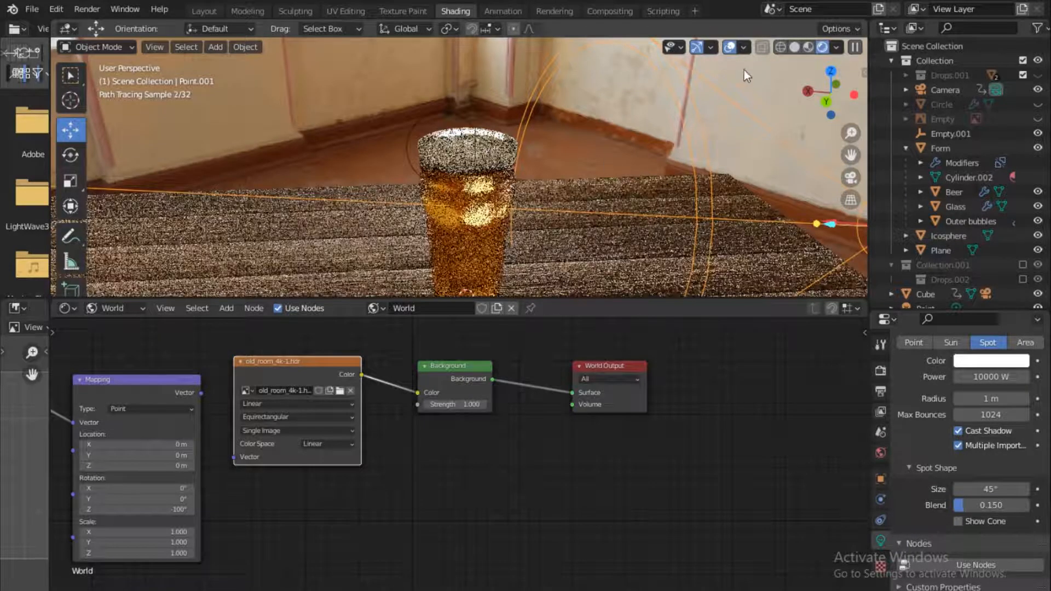
pyautogui.click(793, 52)
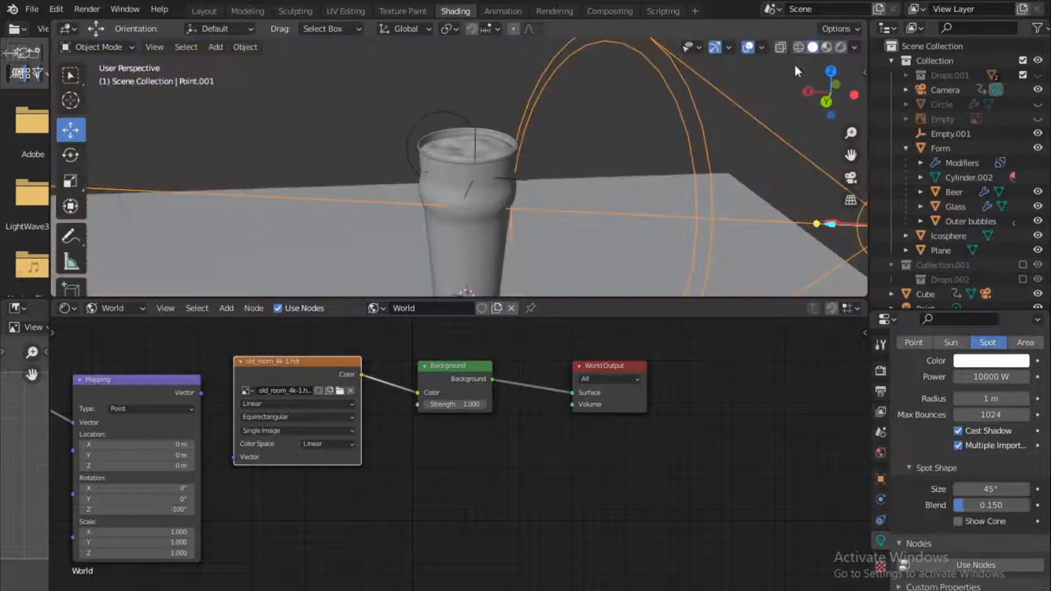
pyautogui.moveTo(490, 218); pyautogui.dragTo(499, 127, button='middle')
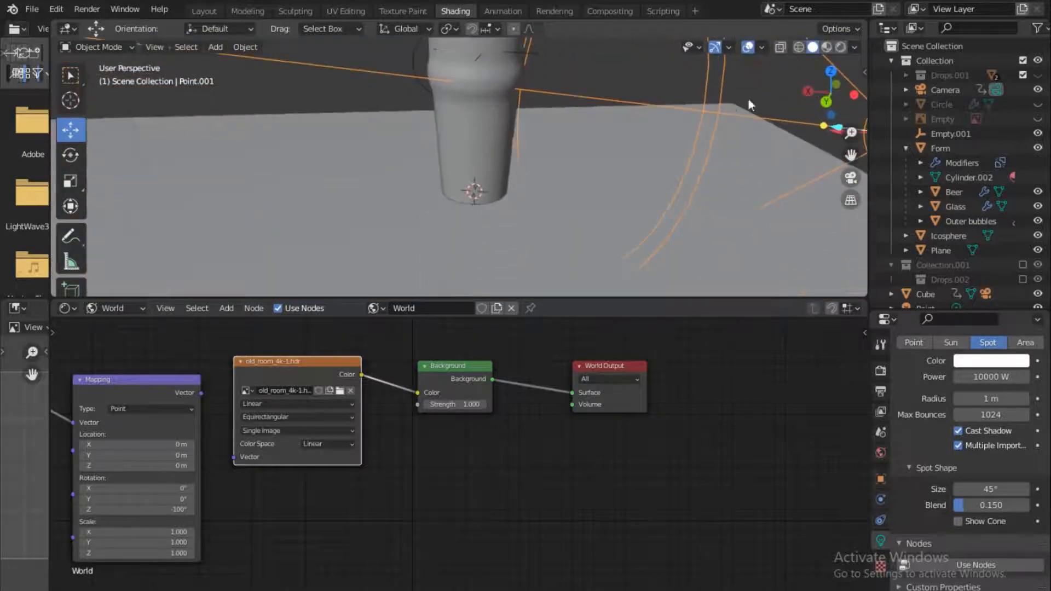
pyautogui.moveTo(830, 83); pyautogui.dragTo(784, 134)
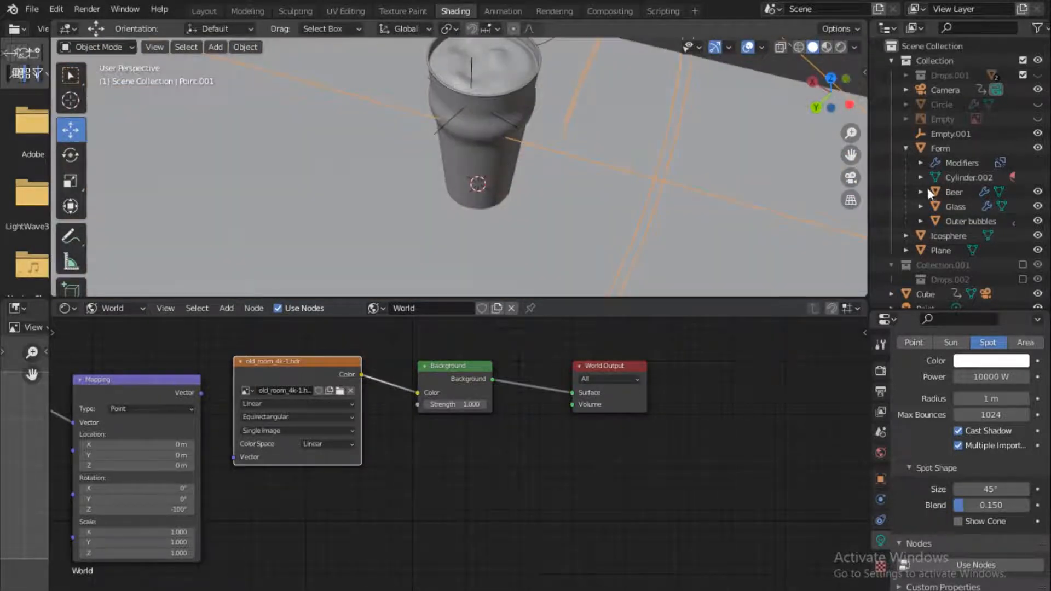
pyautogui.scroll(-3, 931, 202)
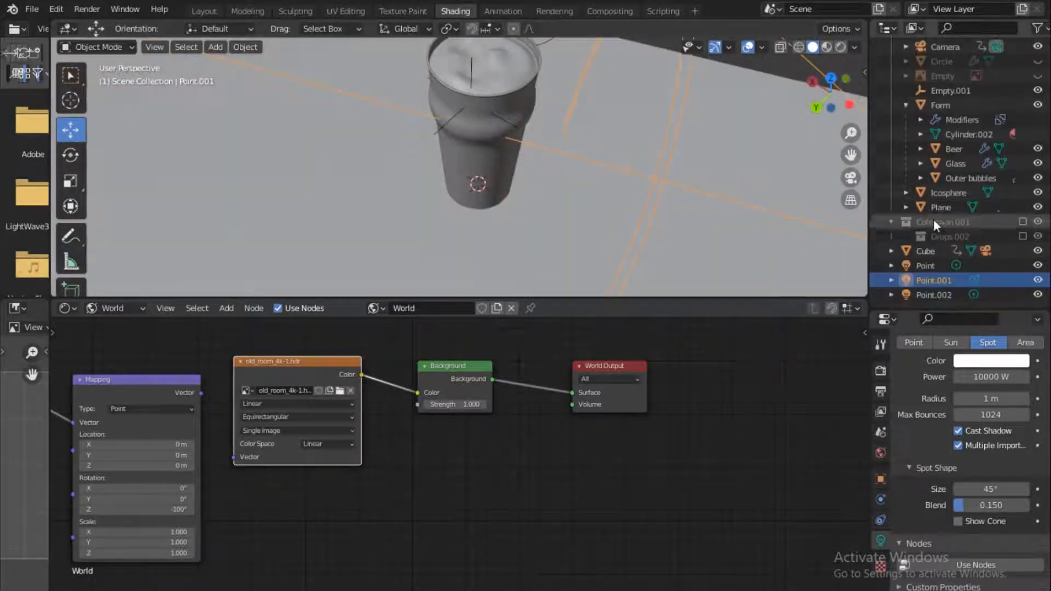
pyautogui.click(489, 88)
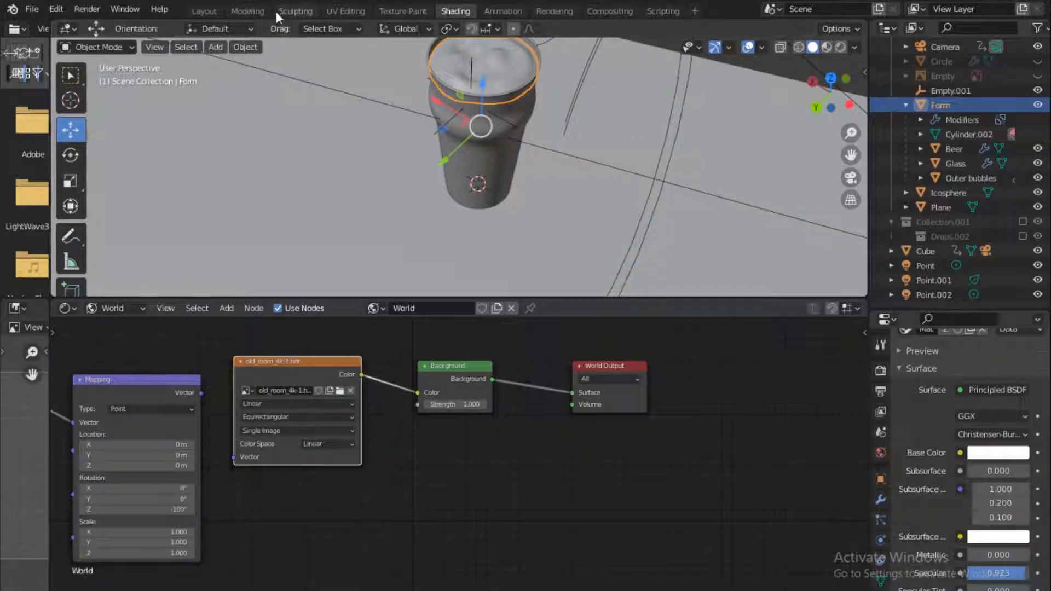
# - Examine the glass and its foam in the Layout workspace, and again from the side in the Shading workspace
pyautogui.click(208, 11)
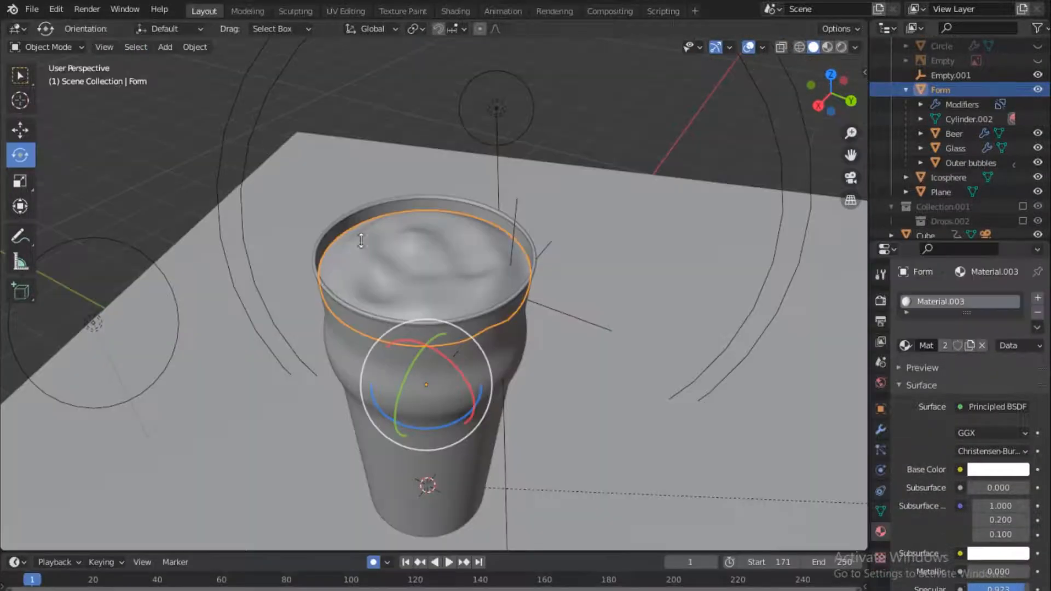
pyautogui.scroll(-3, 491, 159)
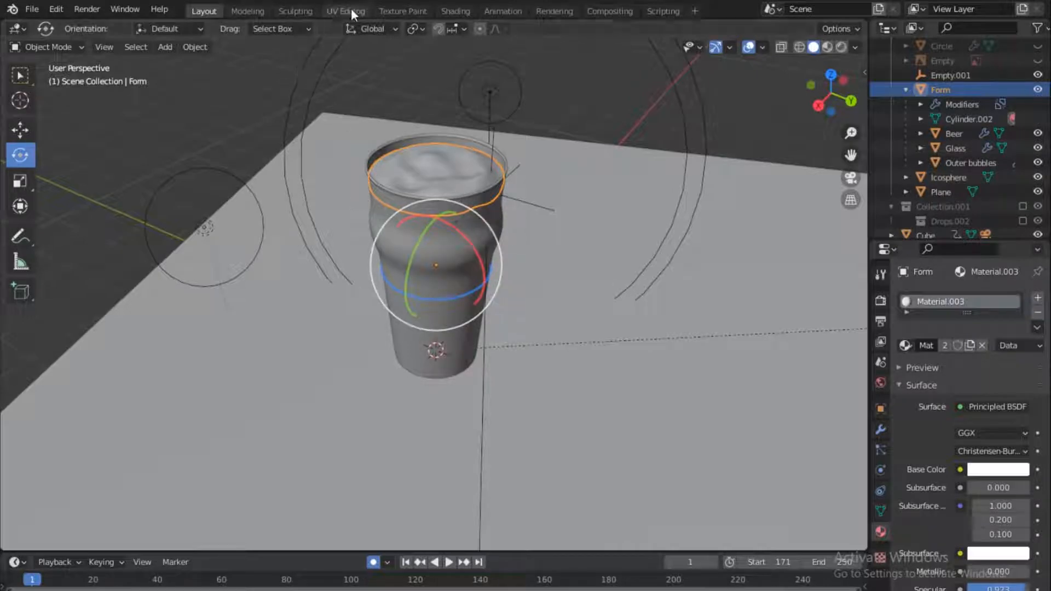
pyautogui.click(464, 12)
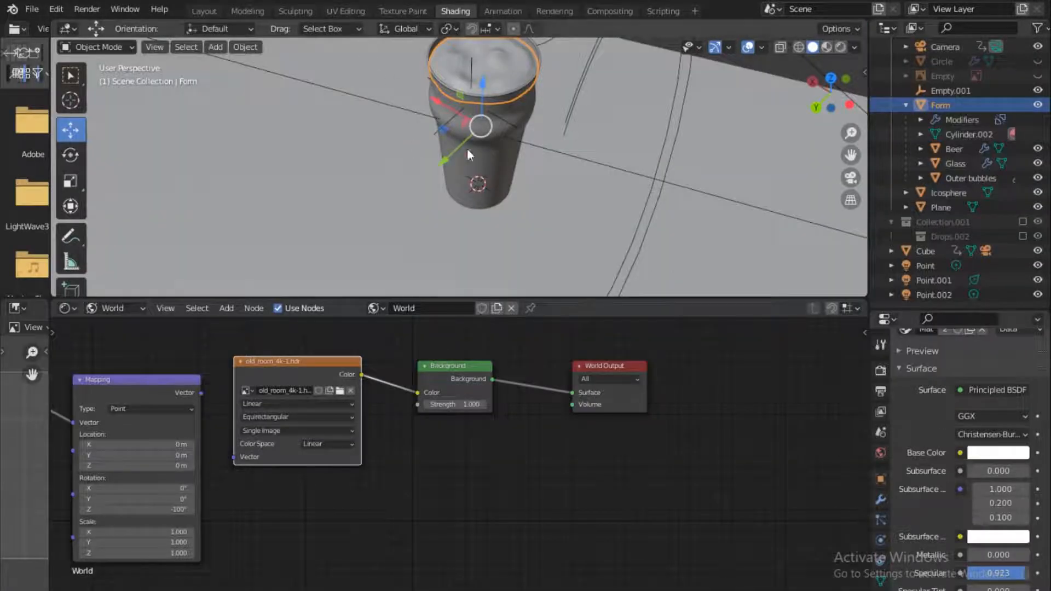
pyautogui.moveTo(556, 164); pyautogui.dragTo(530, 205, button='middle')
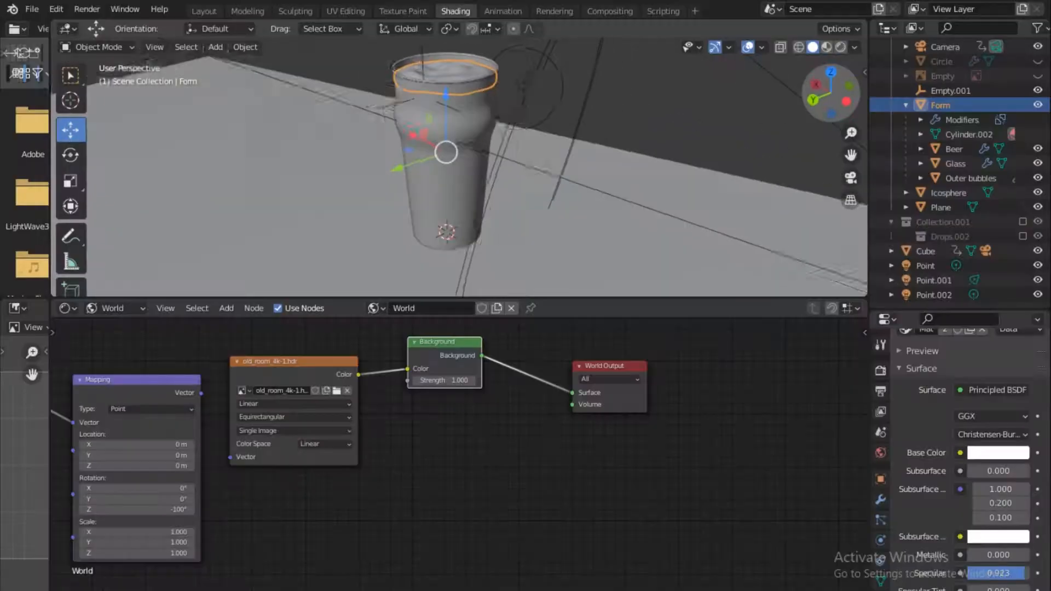
pyautogui.click(496, 140)
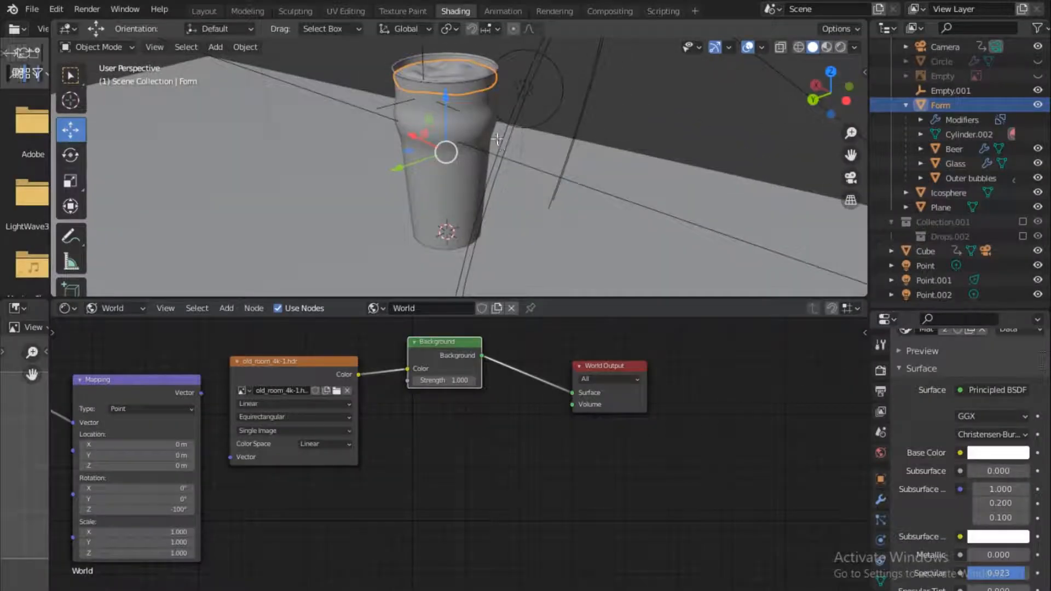
pyautogui.keyDown('shift'); pyautogui.moveTo(508, 175); pyautogui.dragTo(564, 153, button='middle'); pyautogui.keyUp('shift')
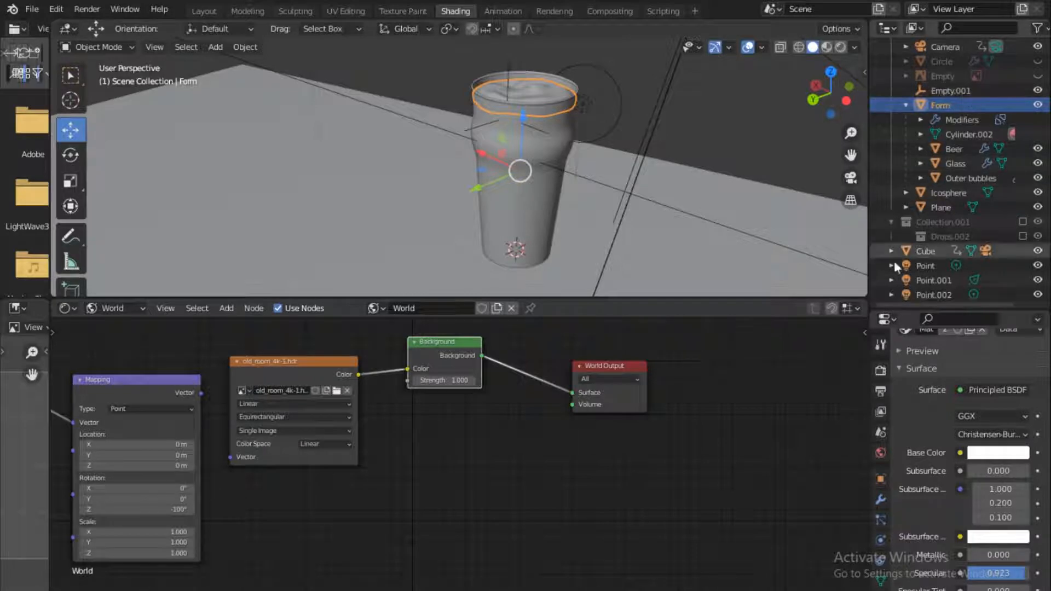
# - Temporarily enable Collection.001 and toggle the Empty reference image's visibility, leaving both turned off again
pyautogui.click(948, 223)
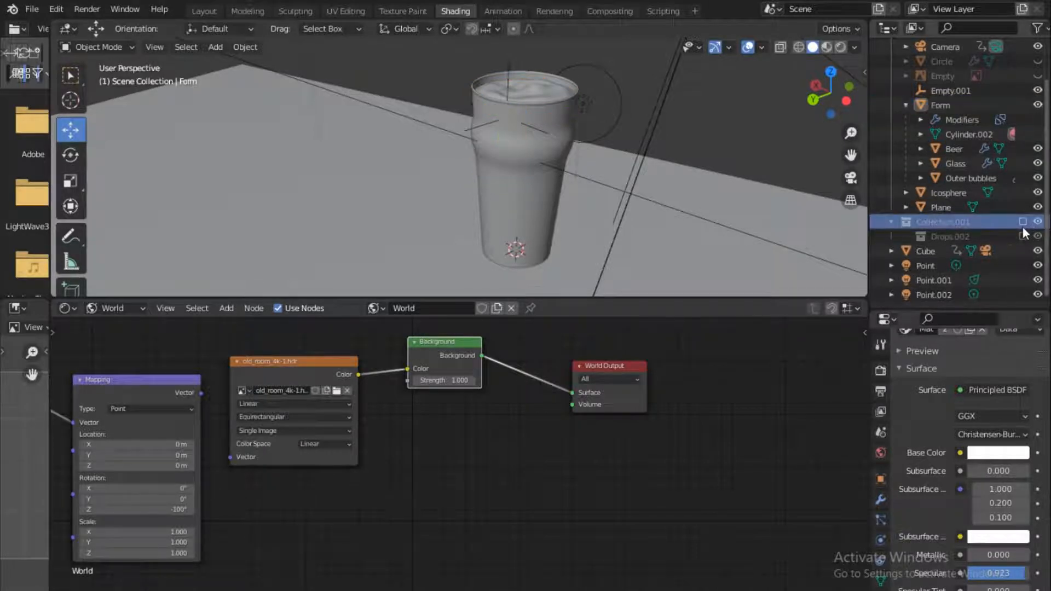
pyautogui.click(1022, 222)
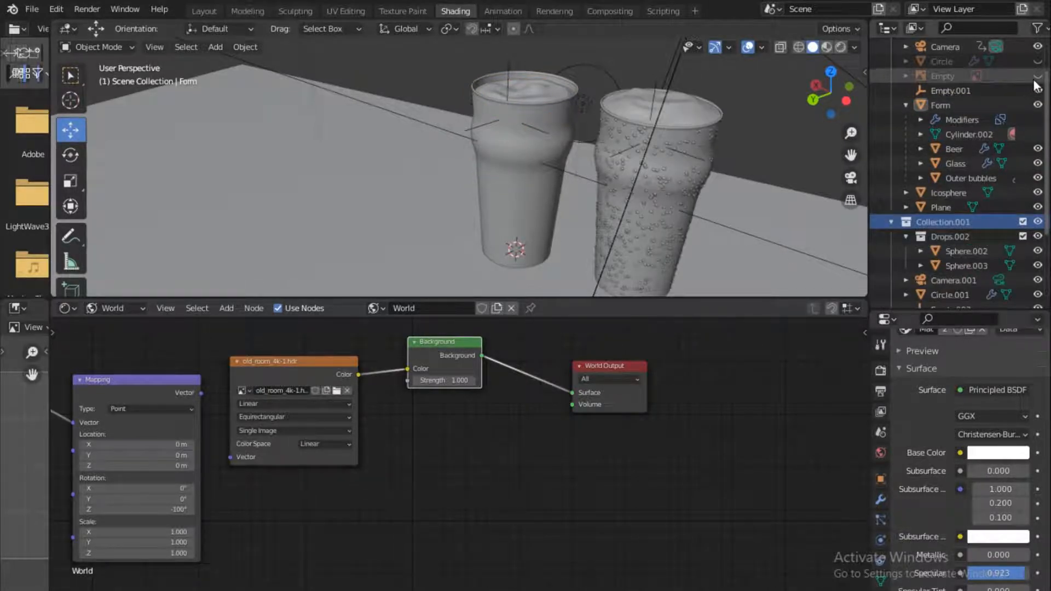
pyautogui.click(1022, 222)
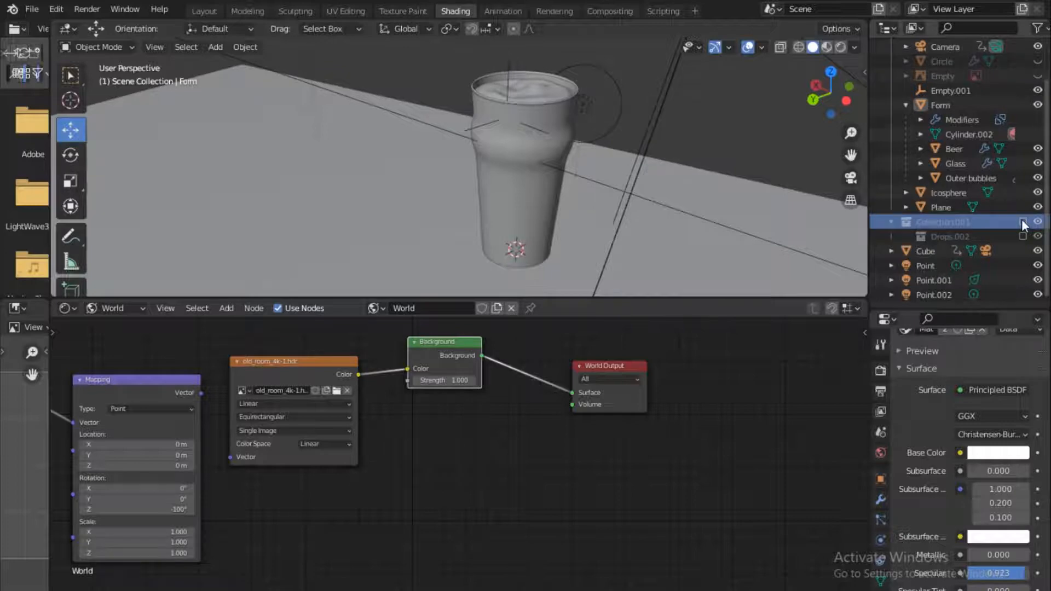
pyautogui.click(1038, 76)
pyautogui.click(1038, 77)
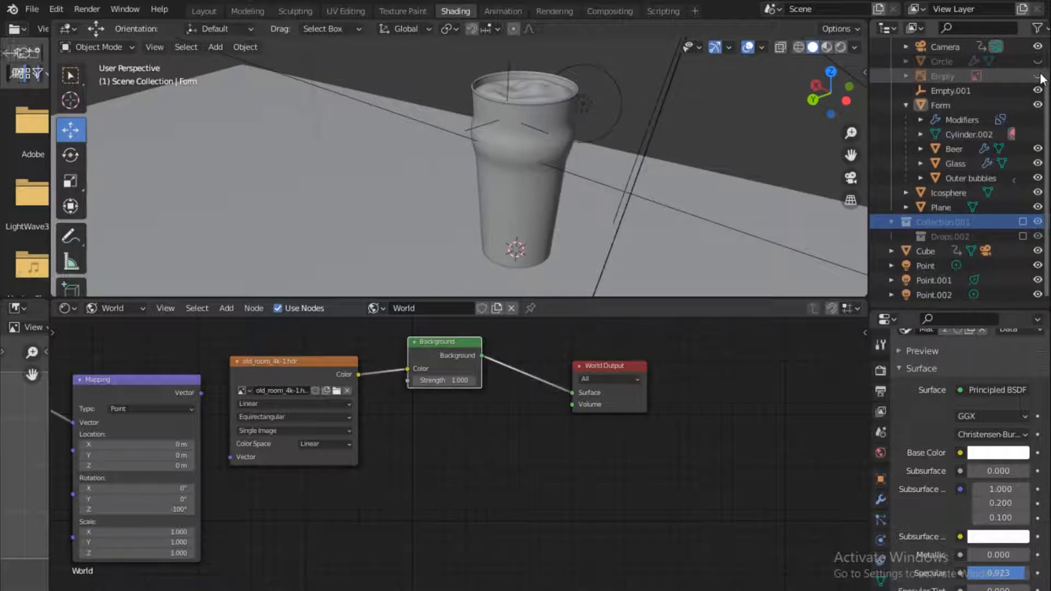
pyautogui.click(1039, 76)
pyautogui.click(1039, 76)
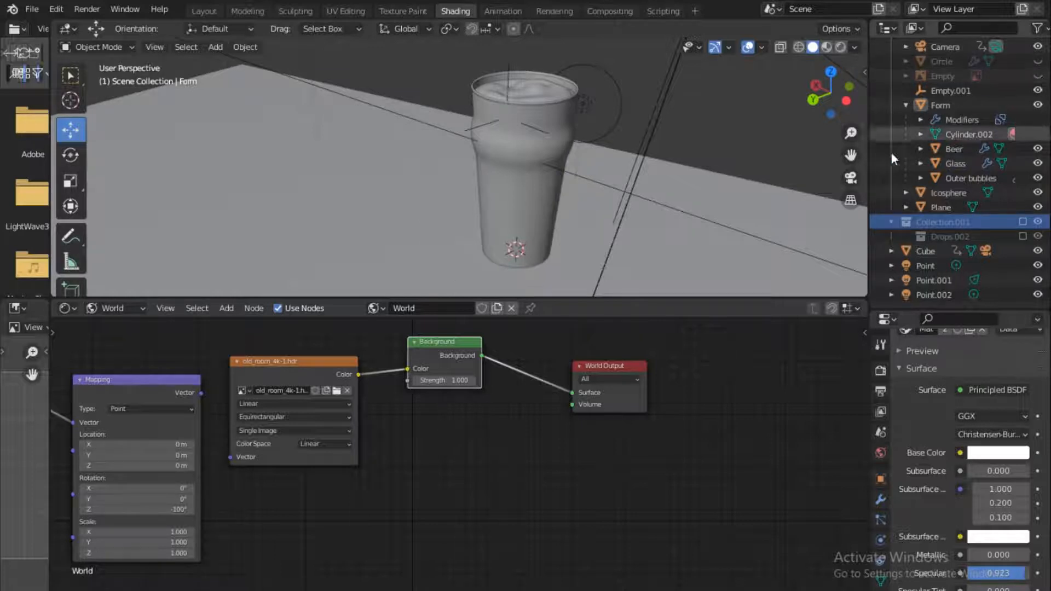
# - Unhide the Circle emitter, select Empty.001, and hide the Form, Beer, Glass and Outer bubbles objects
pyautogui.click(1041, 62)
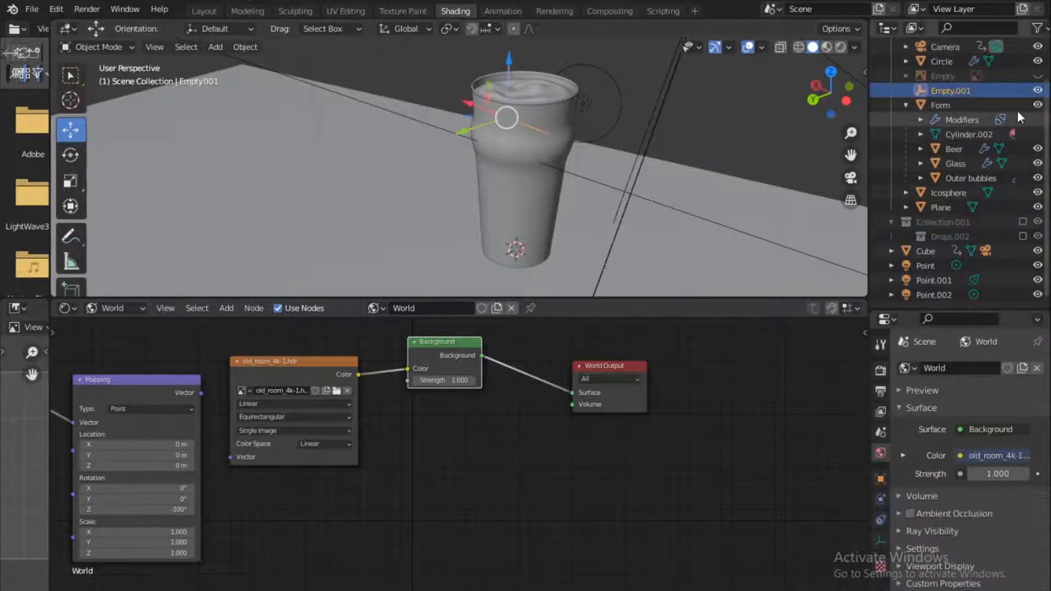
pyautogui.click(1032, 90)
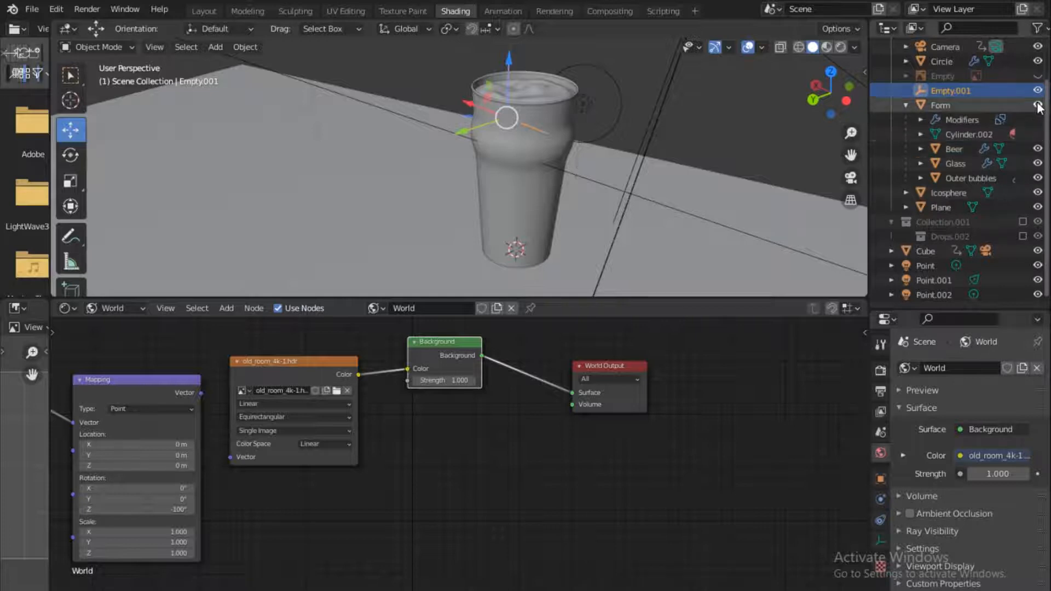
pyautogui.click(1037, 105)
pyautogui.click(1037, 148)
pyautogui.click(1037, 163)
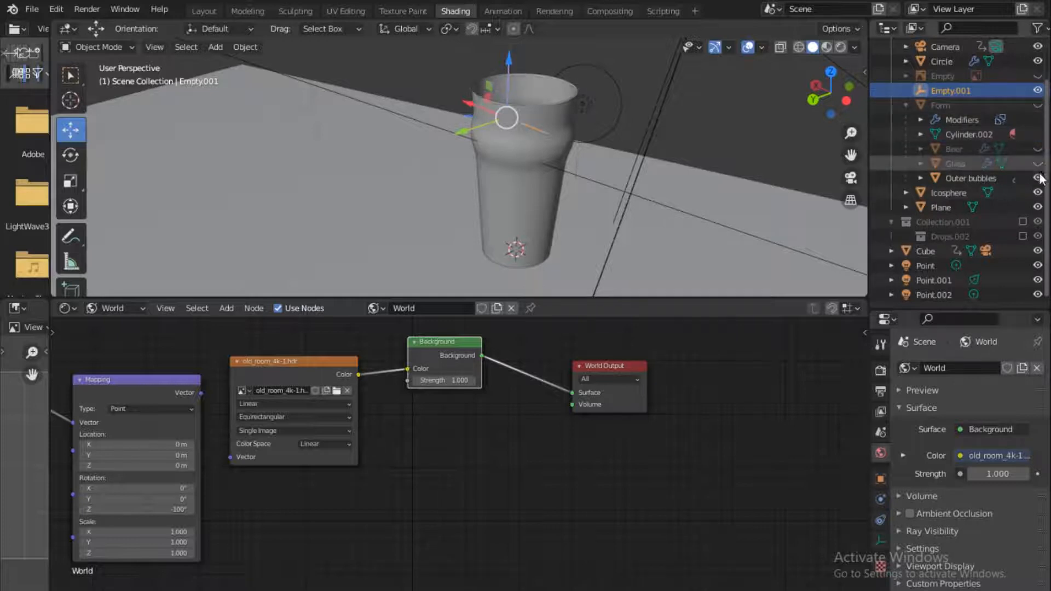
pyautogui.click(1038, 178)
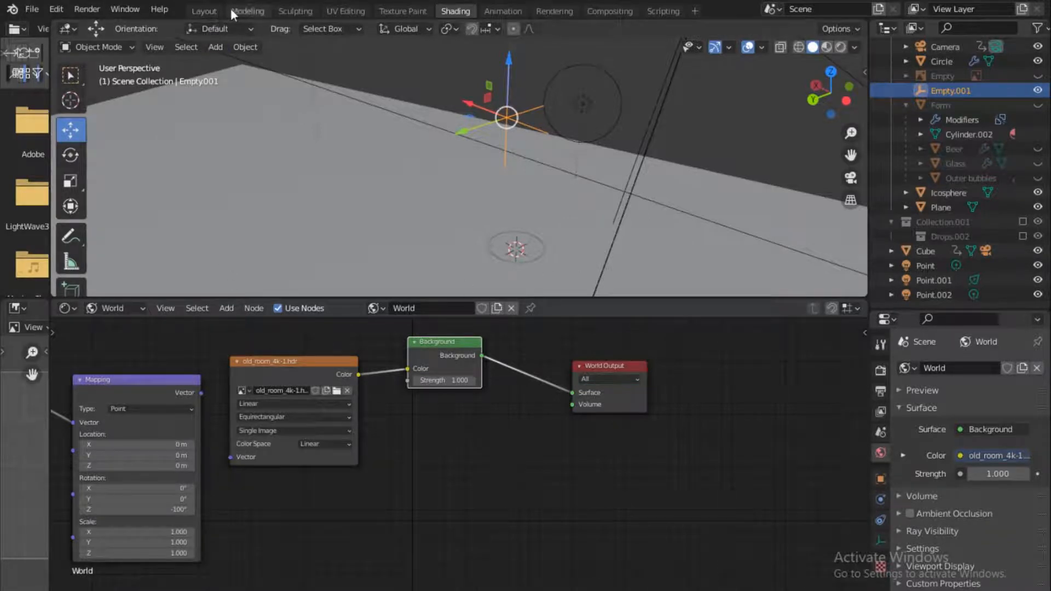
# - Play the animation in the Animation workspace to examine the bubble particles rising from the circle, stopping at frame 156
pyautogui.click(488, 15)
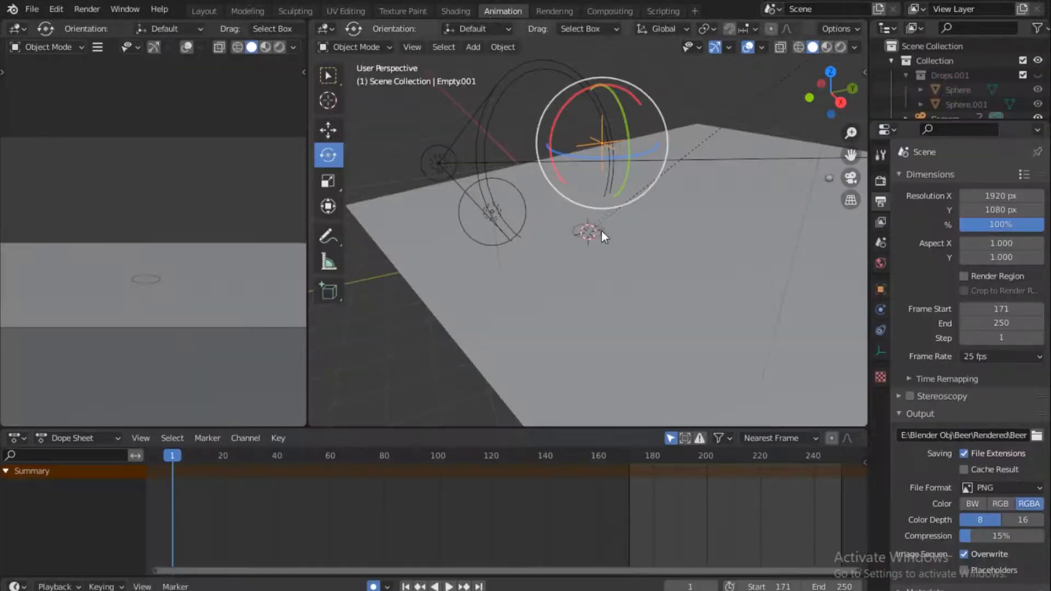
pyautogui.press('F3')
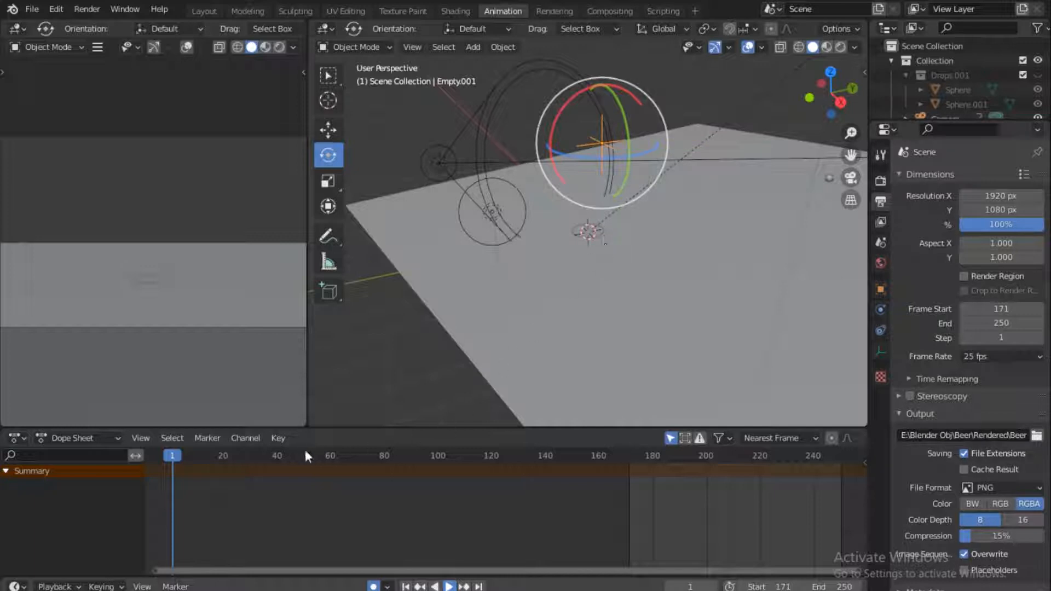
pyautogui.press('space')
pyautogui.click(352, 458)
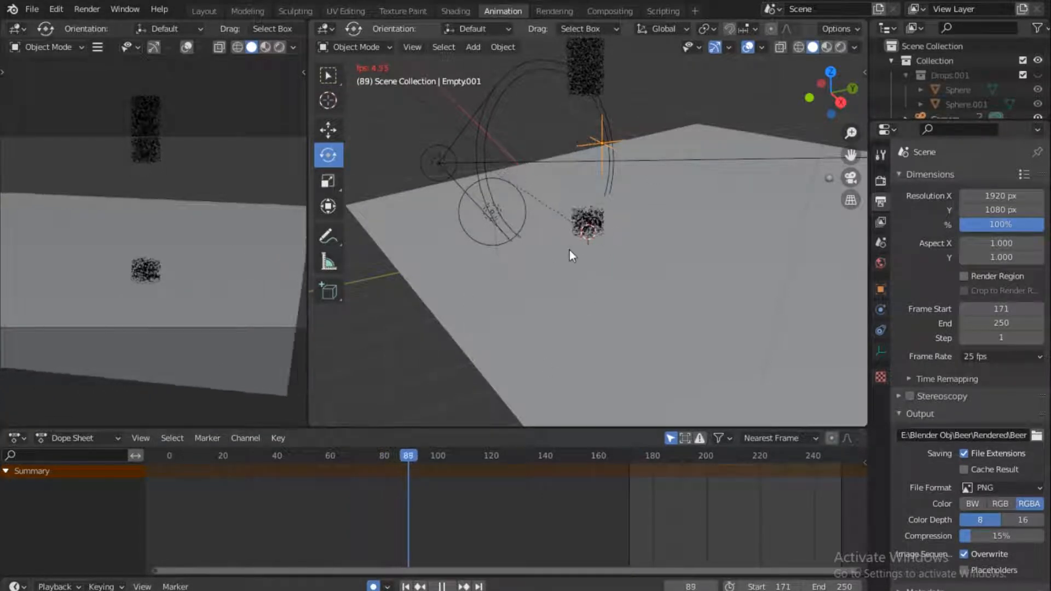
pyautogui.scroll(2, 607, 225)
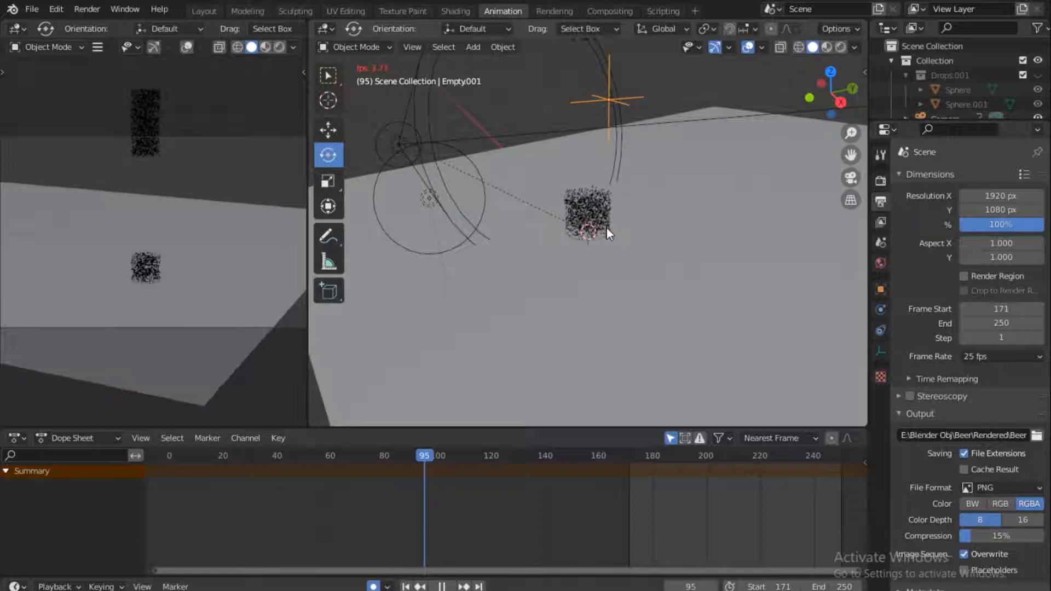
pyautogui.scroll(3, 607, 228)
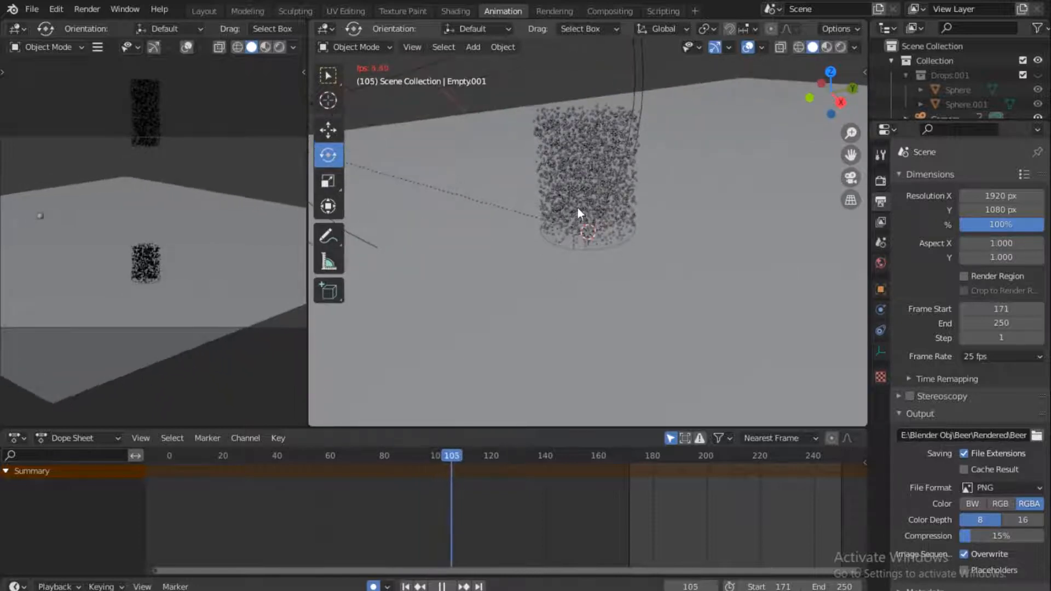
pyautogui.scroll(2, 652, 206)
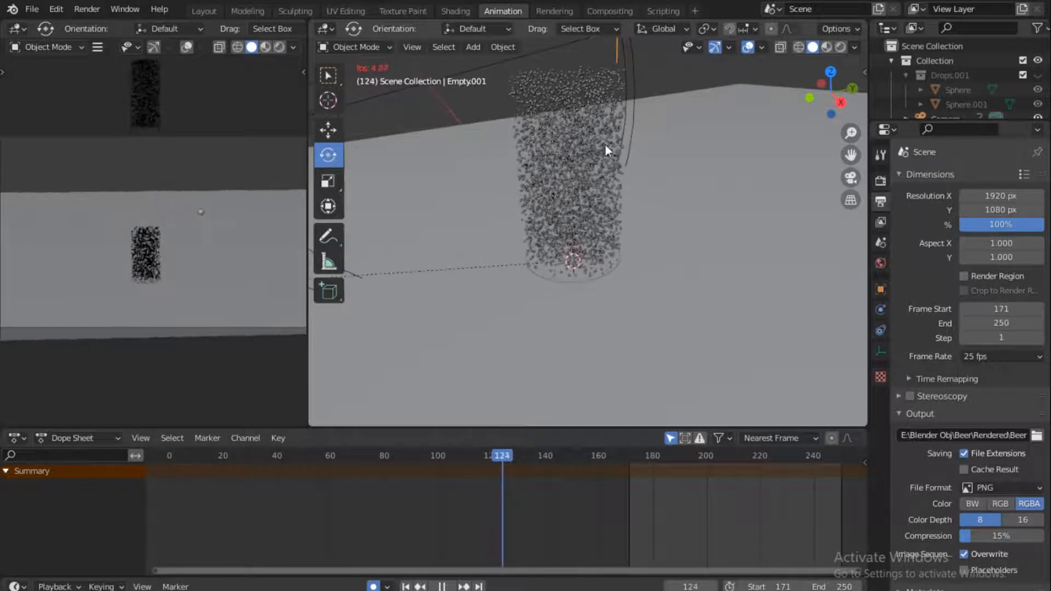
pyautogui.scroll(-2, 616, 140)
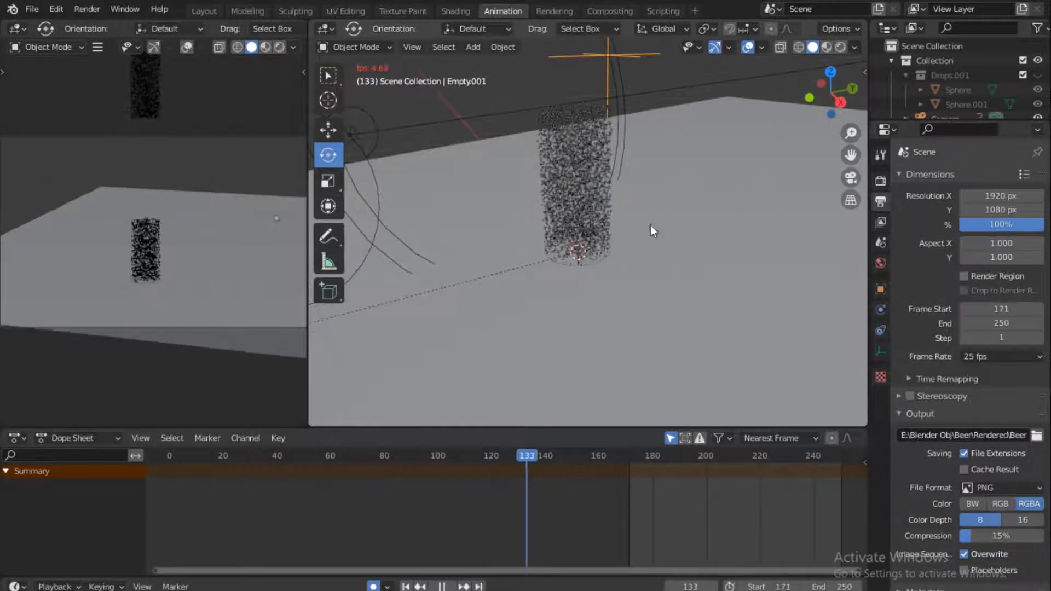
pyautogui.press('F3')
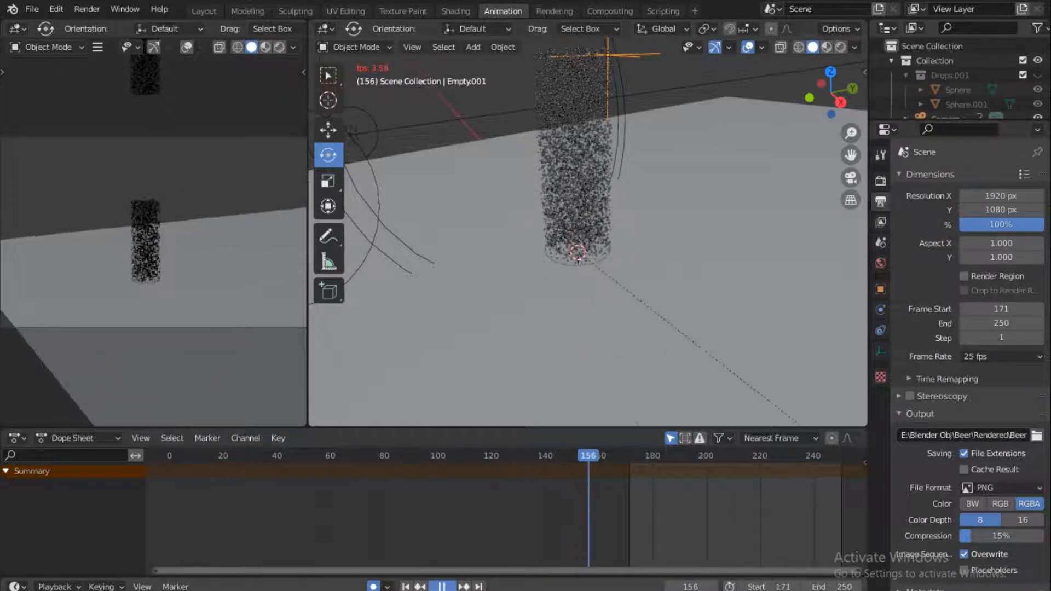
pyautogui.press('space')
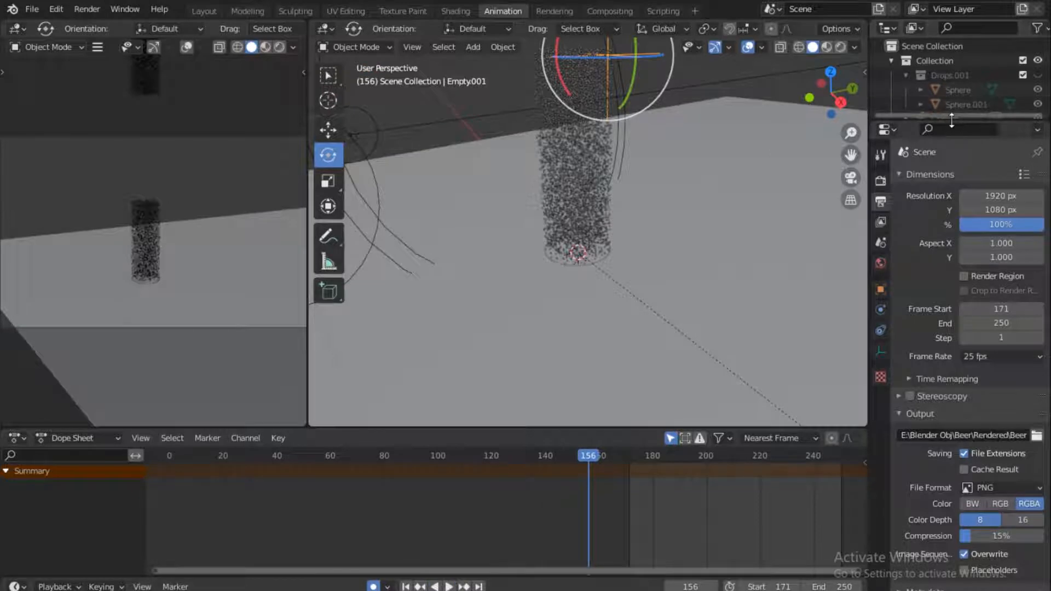
# - Enlarge the scene object list and make the Form foam object visible again above the bubbles
pyautogui.moveTo(952, 121); pyautogui.dragTo(952, 304)
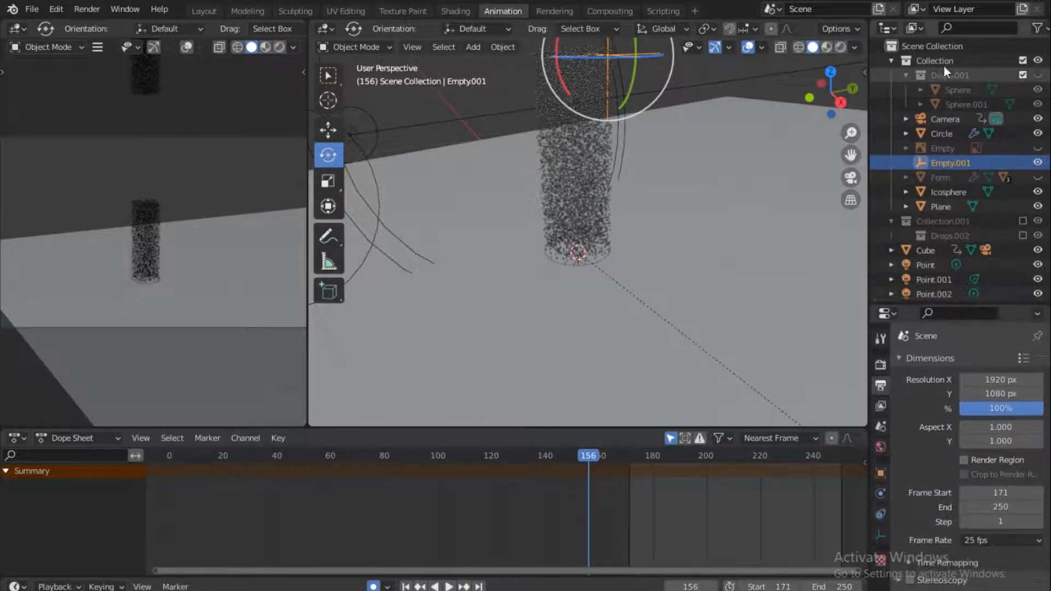
pyautogui.click(1047, 181)
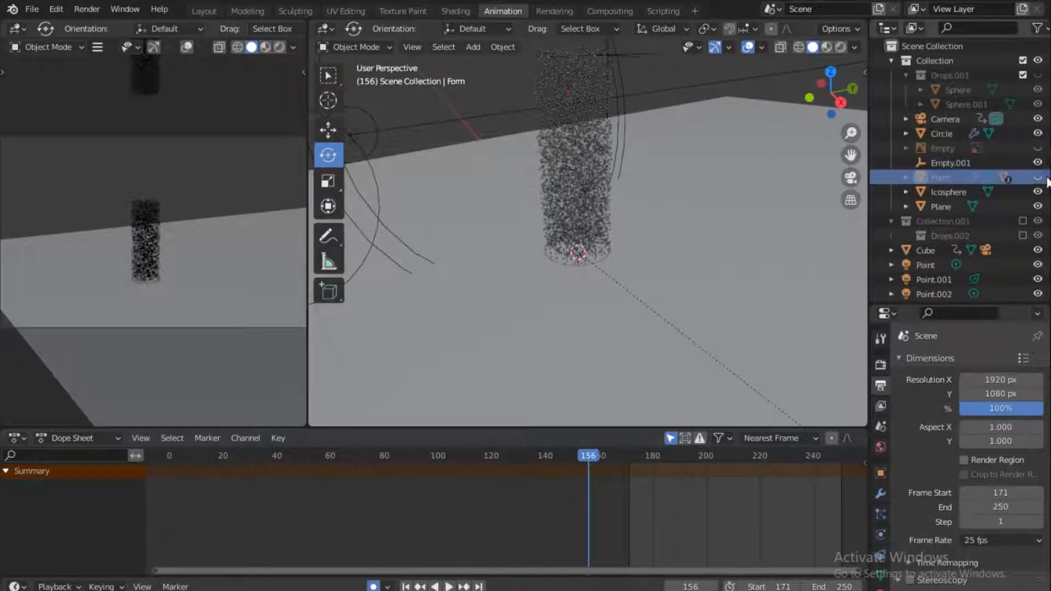
pyautogui.click(1039, 177)
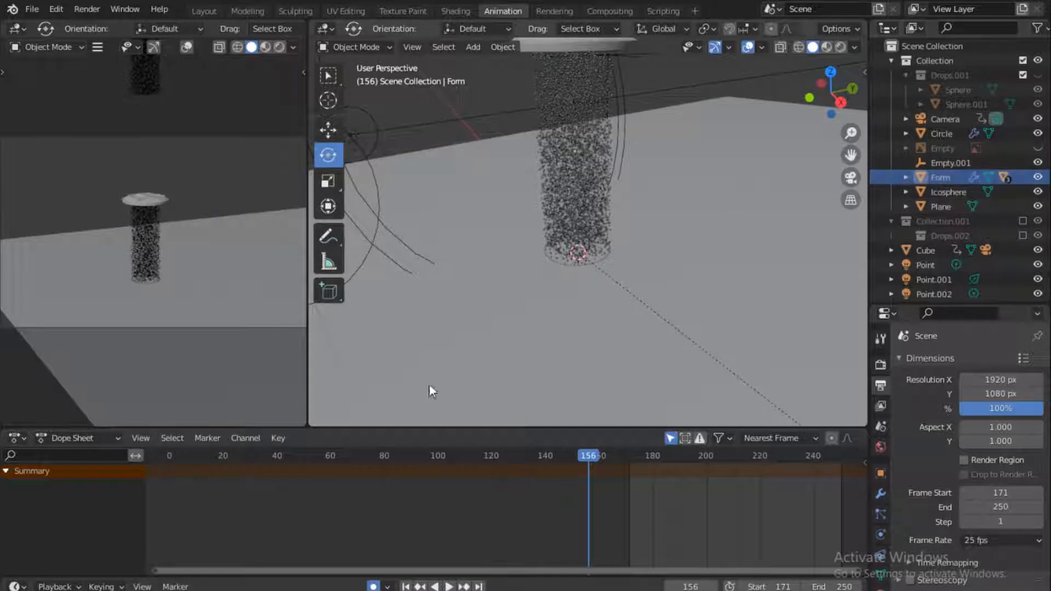
pyautogui.press('F3')
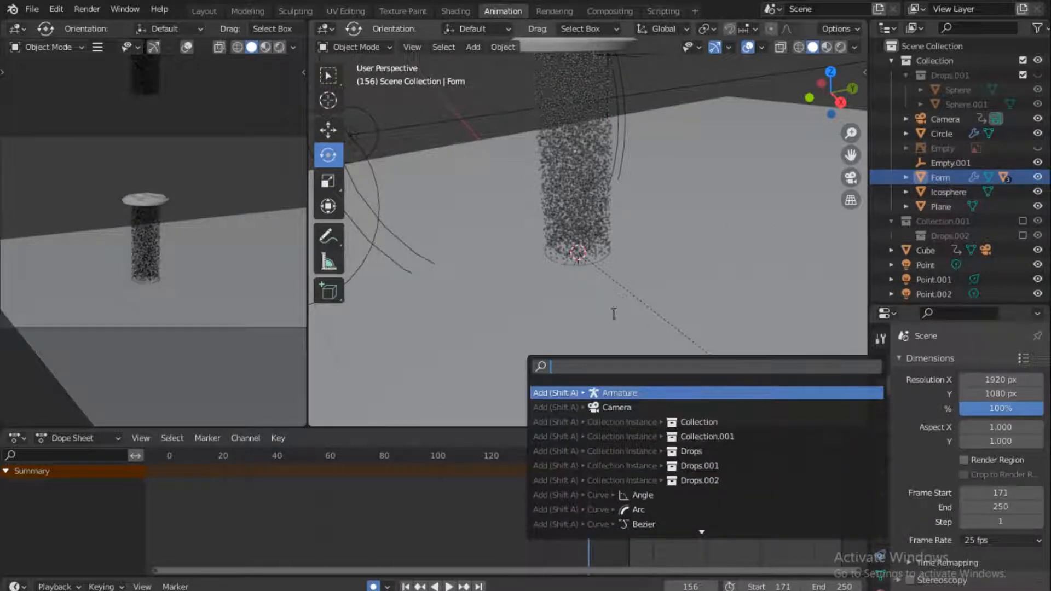
pyautogui.press('Escape')
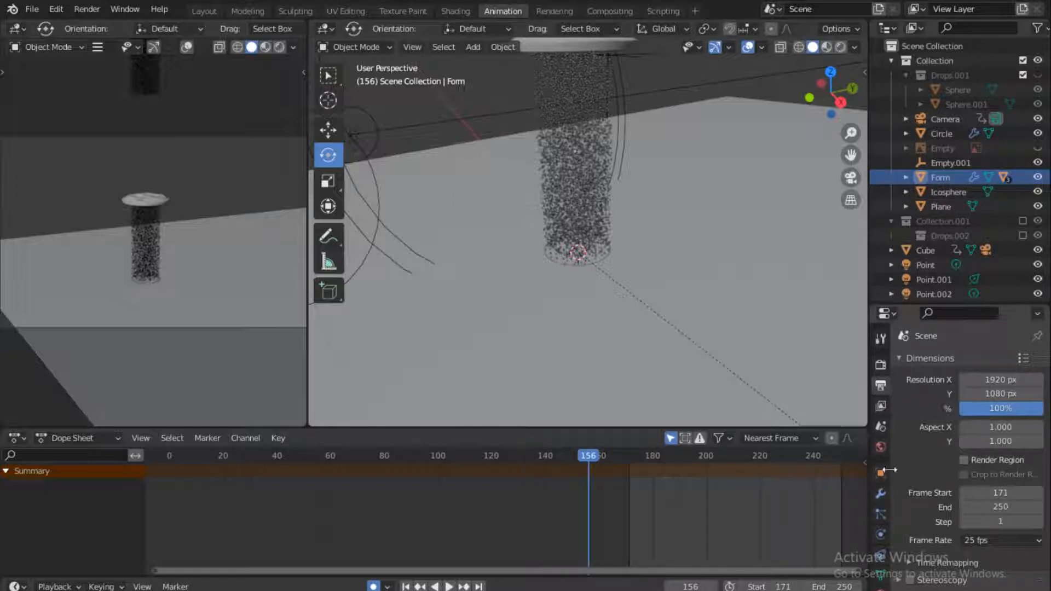
# - Enlarge the properties area and examine the Form object's Collision modifier and its collision physics settings
pyautogui.moveTo(942, 301); pyautogui.dragTo(942, 162)
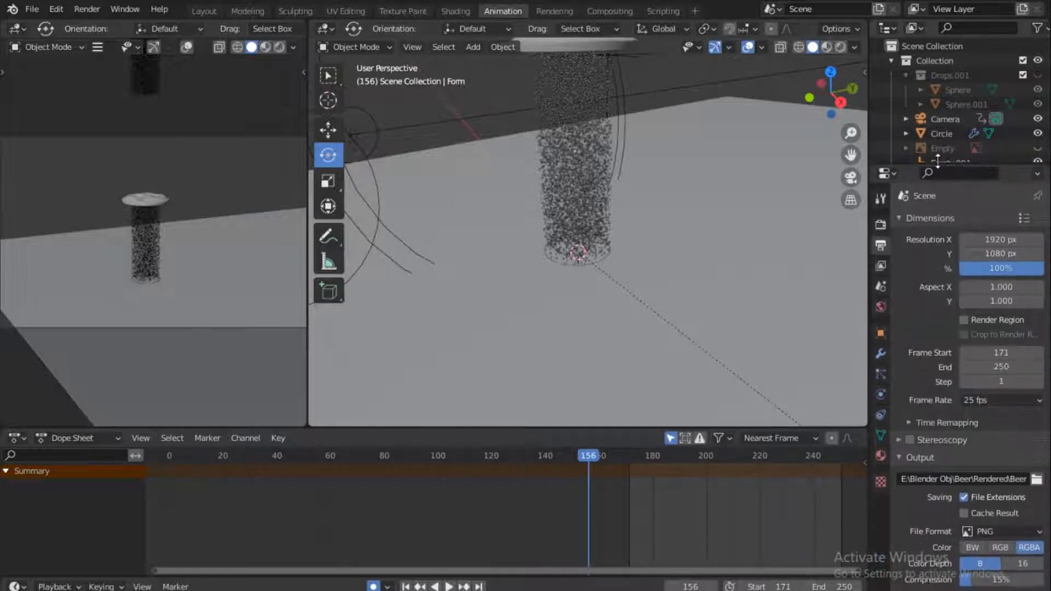
pyautogui.click(881, 354)
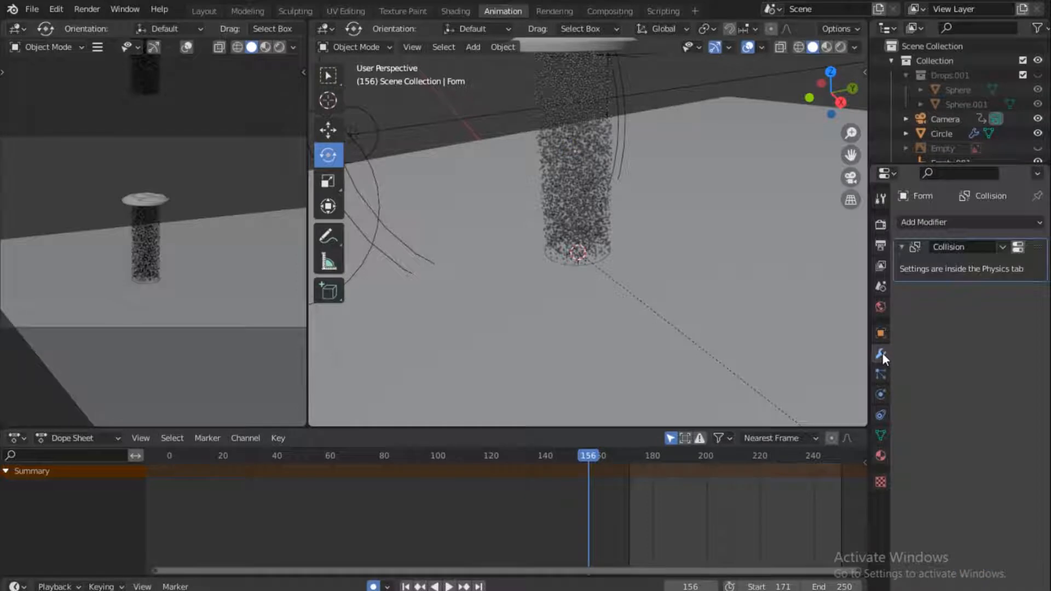
pyautogui.click(882, 394)
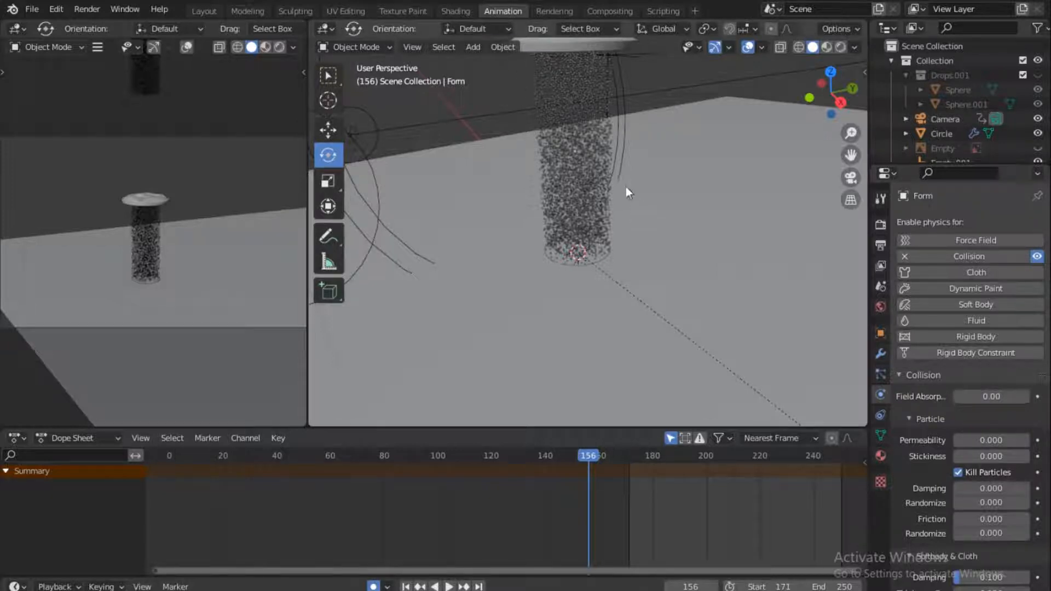
# - Bring the foam into view and play the animation to examine the bubbles rising against it, stopping at frame 205
pyautogui.keyDown('shift'); pyautogui.moveTo(626, 186); pyautogui.dragTo(615, 238, button='middle'); pyautogui.keyUp('shift')
pyautogui.press('F3')
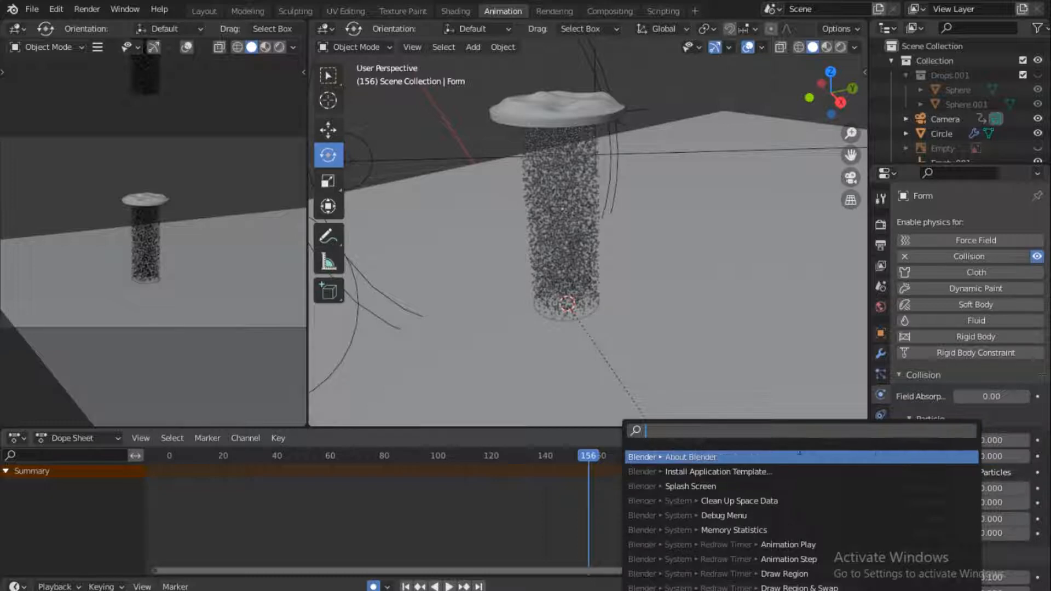
pyautogui.press('Escape')
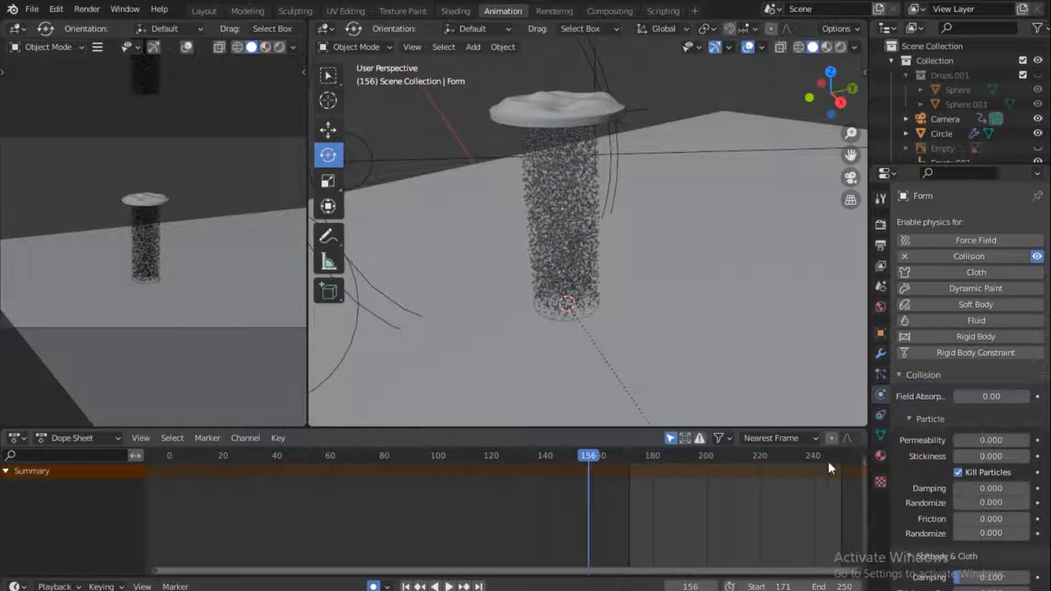
pyautogui.click(450, 587)
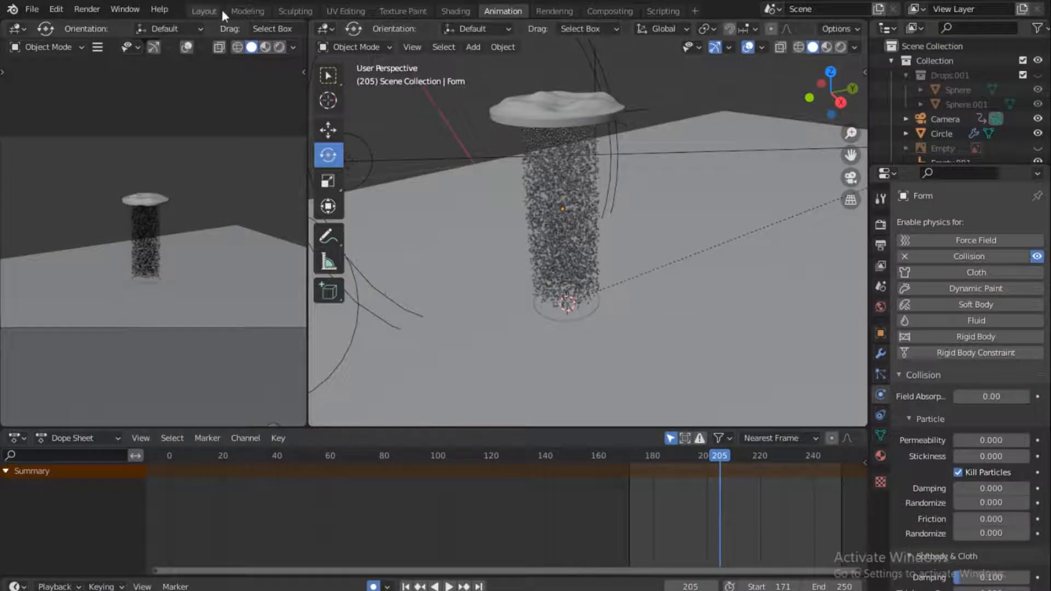
# - Return to the Layout workspace and make the Beer, Glass and Outer bubbles objects visible again
pyautogui.click(207, 10)
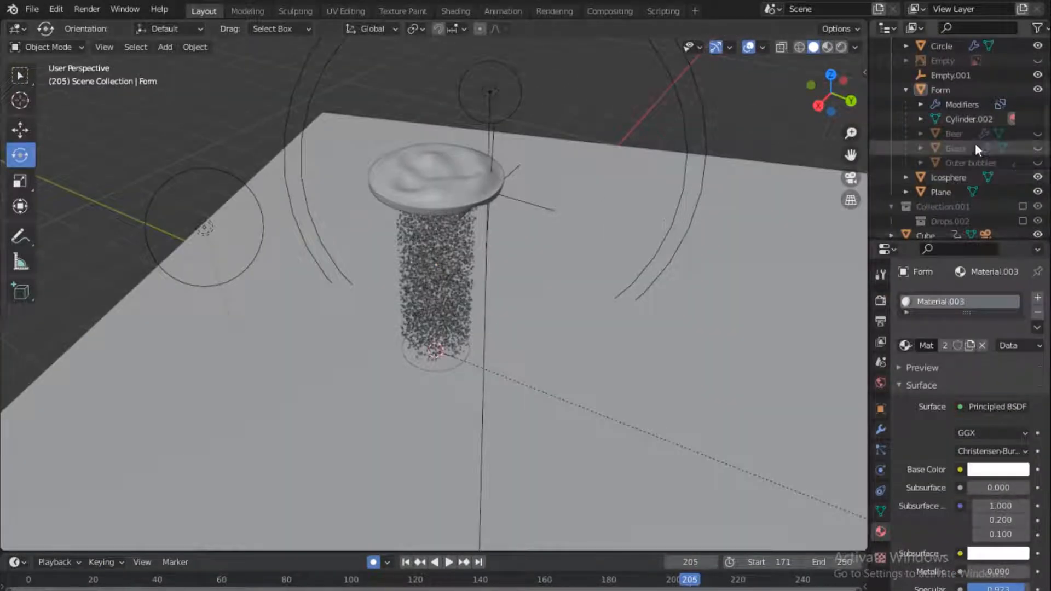
pyautogui.moveTo(1038, 133); pyautogui.dragTo(1037, 148)
pyautogui.click(1037, 162)
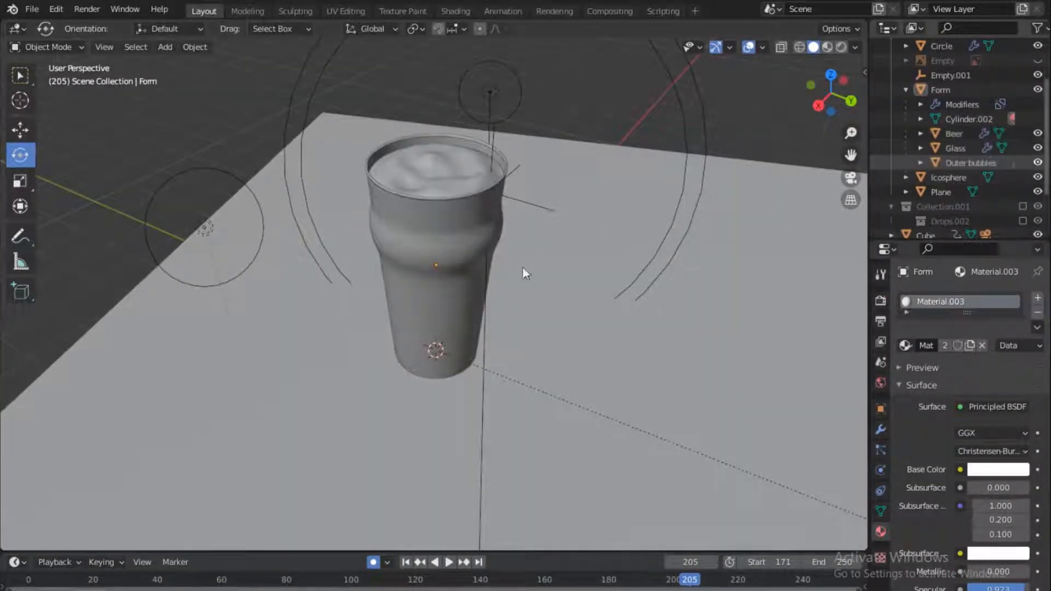
# - Select the ground Plane and open the Shading workspace, keeping the Plane as the active object
pyautogui.click(565, 246)
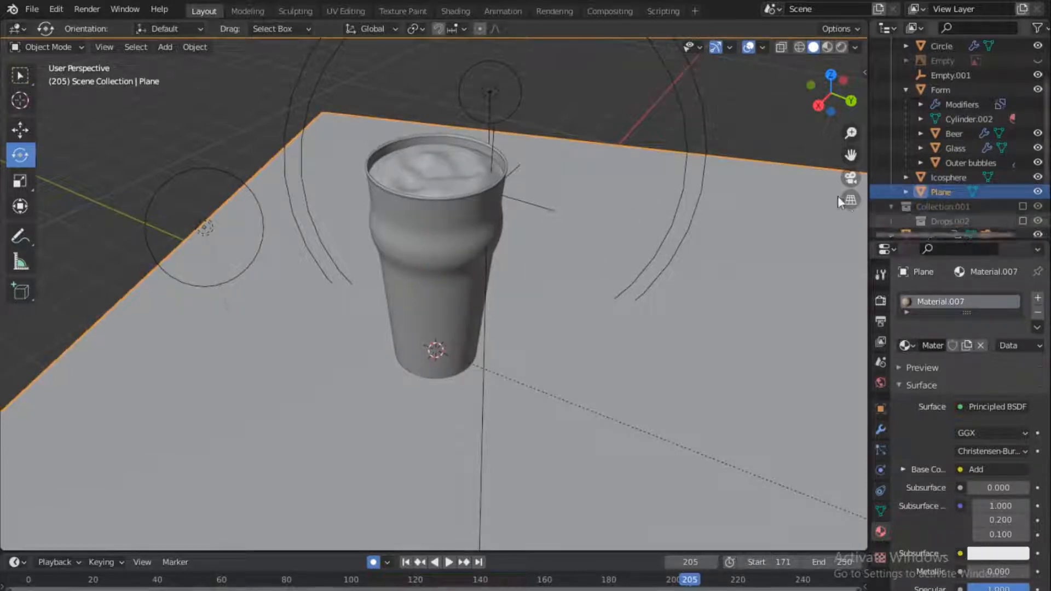
pyautogui.scroll(-2, 605, 211)
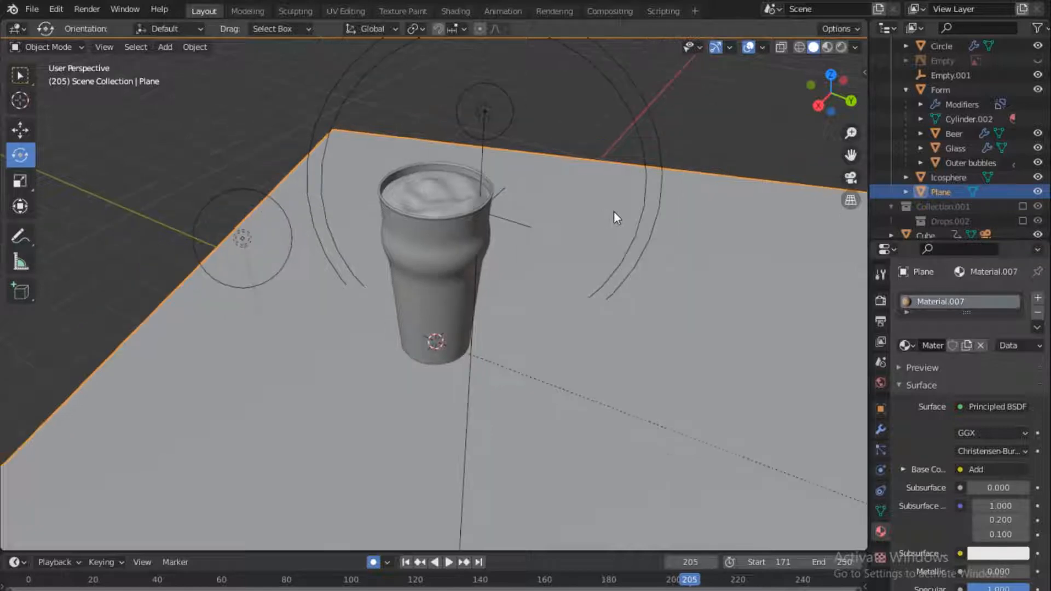
pyautogui.click(454, 11)
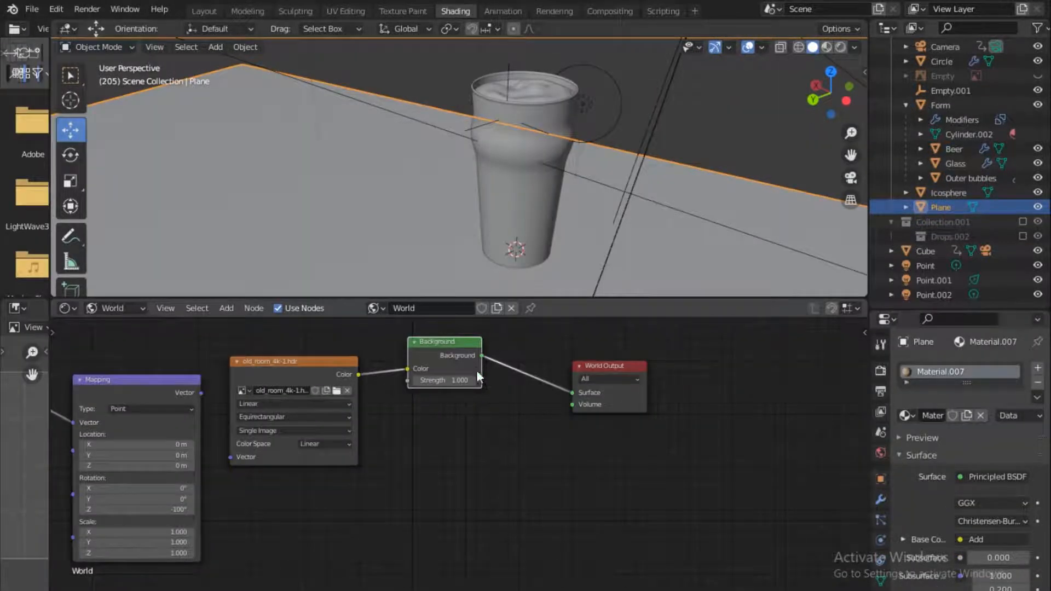
pyautogui.moveTo(477, 375); pyautogui.dragTo(462, 351, button='middle')
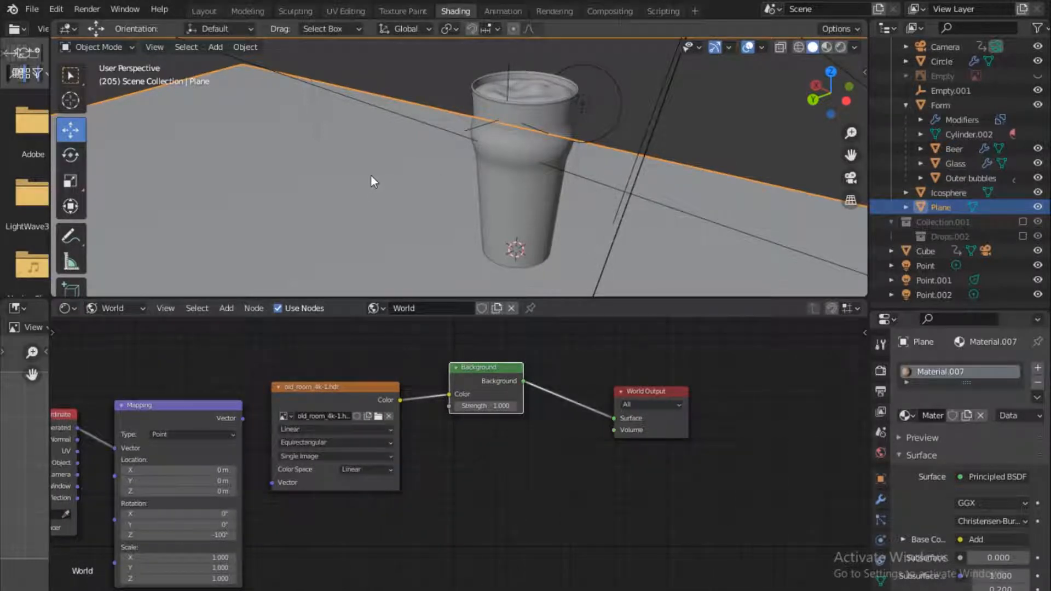
pyautogui.keyDown('shift'); pyautogui.moveTo(582, 183); pyautogui.dragTo(590, 150, button='middle'); pyautogui.keyUp('shift')
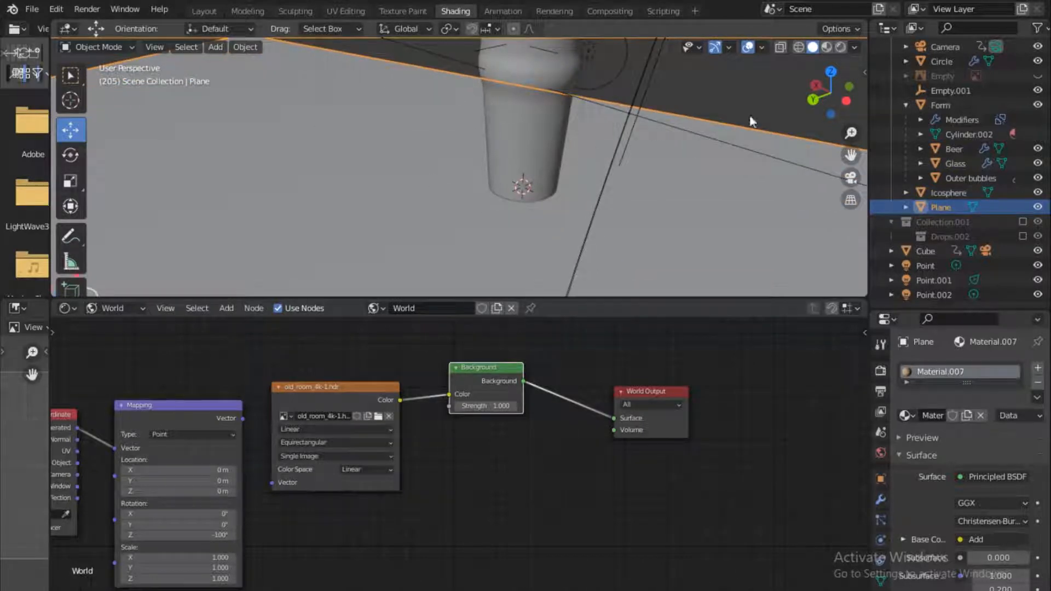
pyautogui.keyDown('shift'); pyautogui.moveTo(608, 186); pyautogui.dragTo(600, 249, button='middle'); pyautogui.keyUp('shift')
pyautogui.click(680, 124)
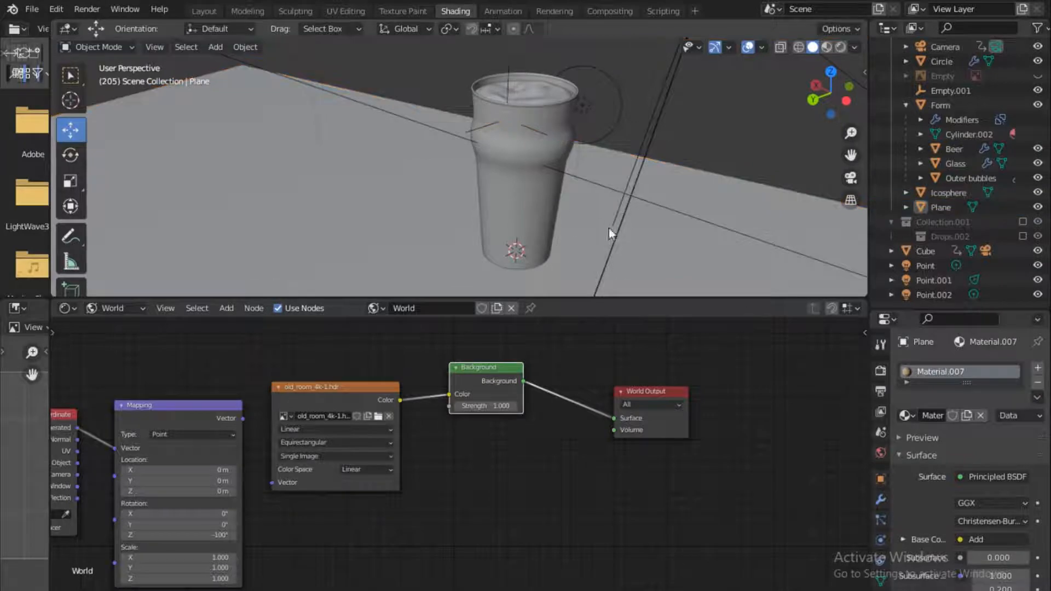
pyautogui.click(431, 219)
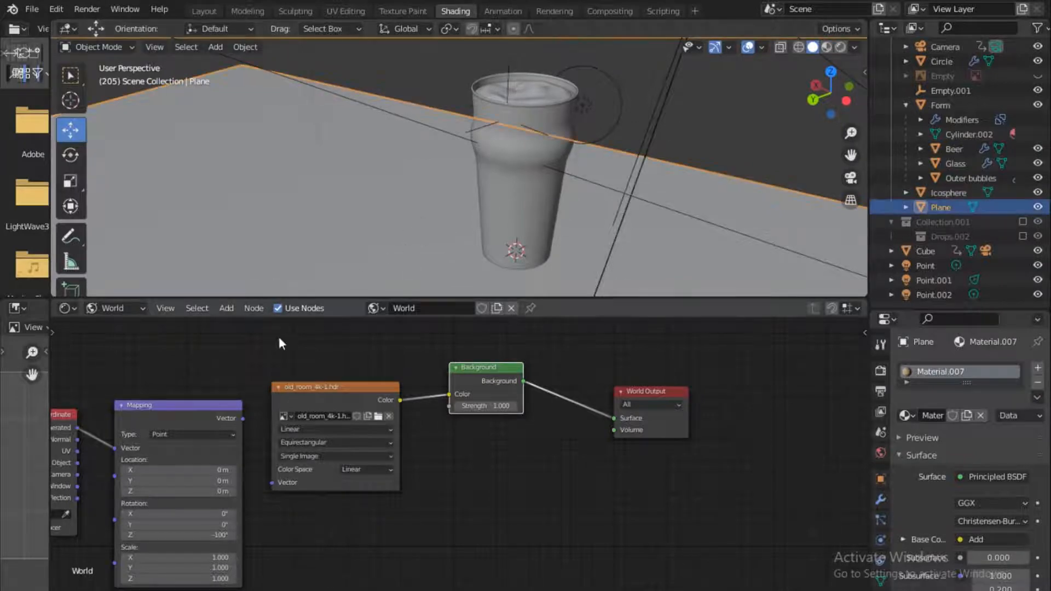
# - Switch the node editor from World to Object shading and show the plane's full Material.007 node tree
pyautogui.click(128, 308)
pyautogui.click(115, 326)
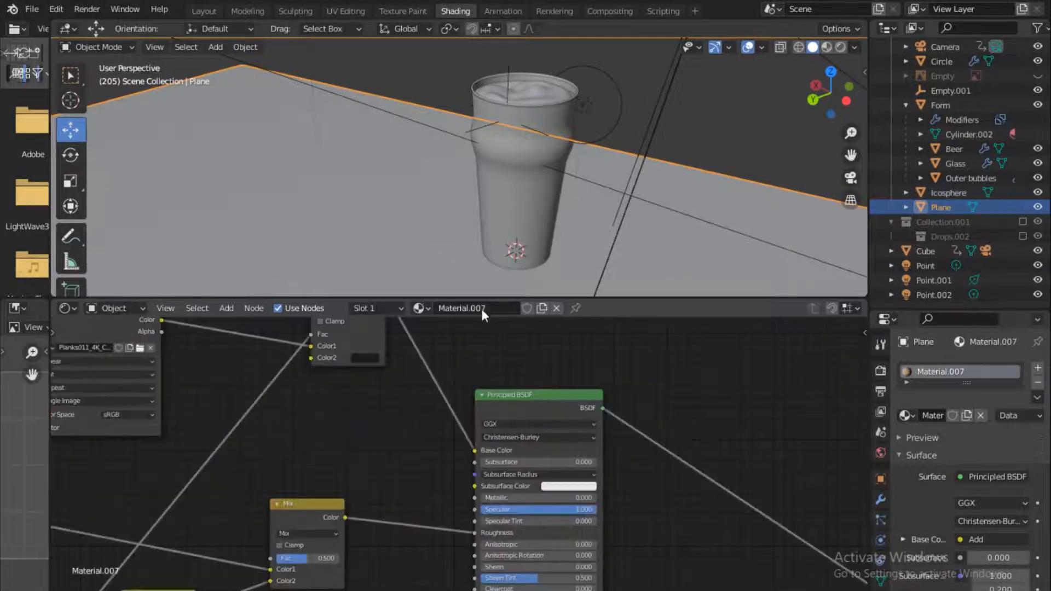
pyautogui.scroll(-6, 420, 405)
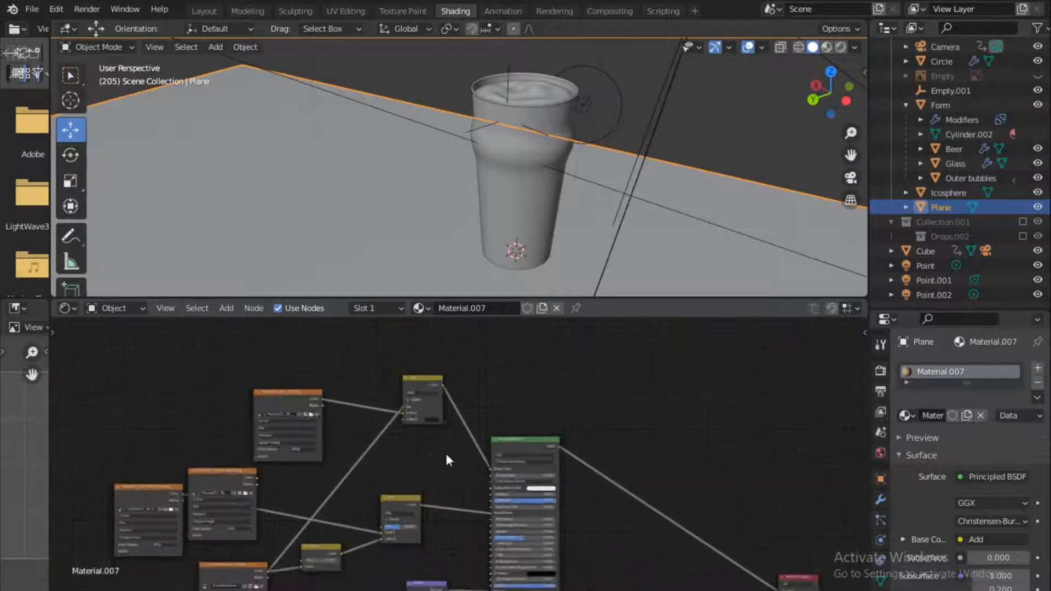
pyautogui.moveTo(445, 452); pyautogui.dragTo(504, 395, button='middle')
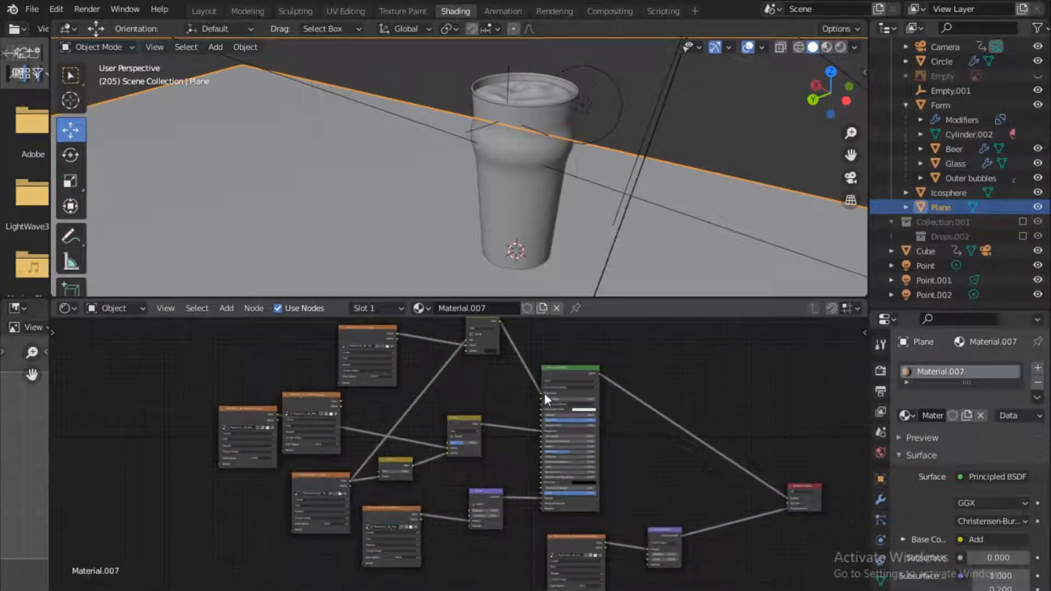
# - Disconnect the node links feeding the Principled BSDF's Base Color, Roughness and Normal inputs and the Material Output's Displacement input
pyautogui.moveTo(541, 392); pyautogui.dragTo(525, 363)
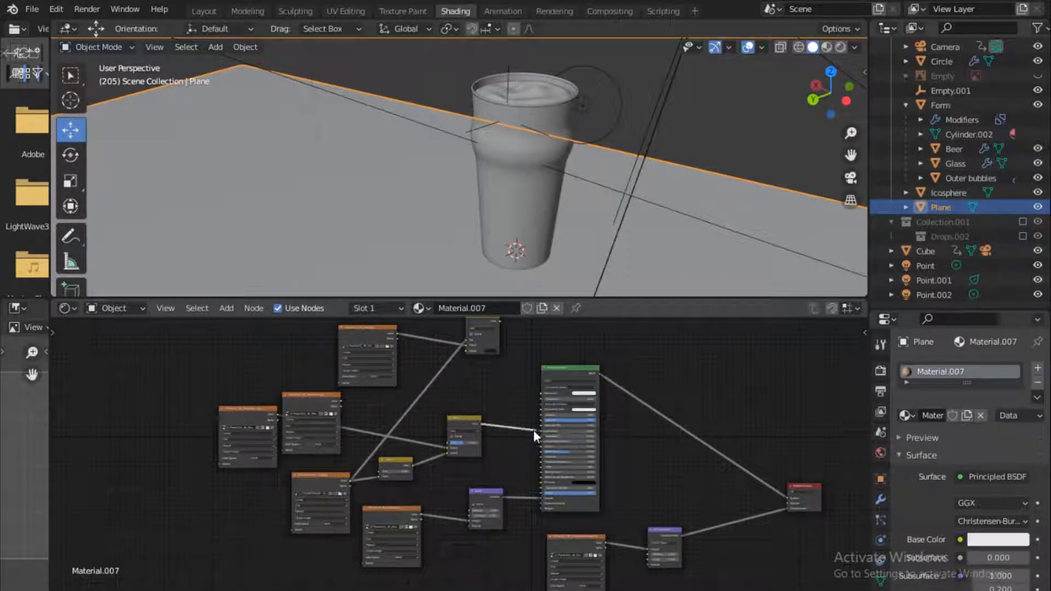
pyautogui.moveTo(540, 498); pyautogui.dragTo(558, 499)
pyautogui.moveTo(786, 508); pyautogui.dragTo(631, 135)
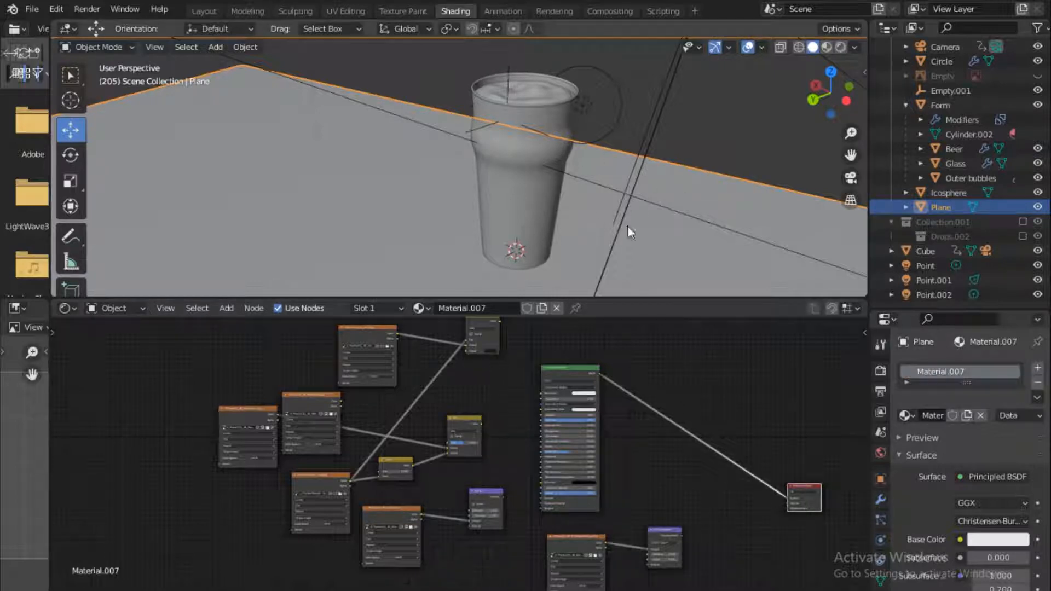
# - Examine the settings of the plane material's Principled BSDF node, including specular and roughness
pyautogui.moveTo(631, 411); pyautogui.dragTo(499, 444, button='middle')
pyautogui.scroll(10, 621, 404)
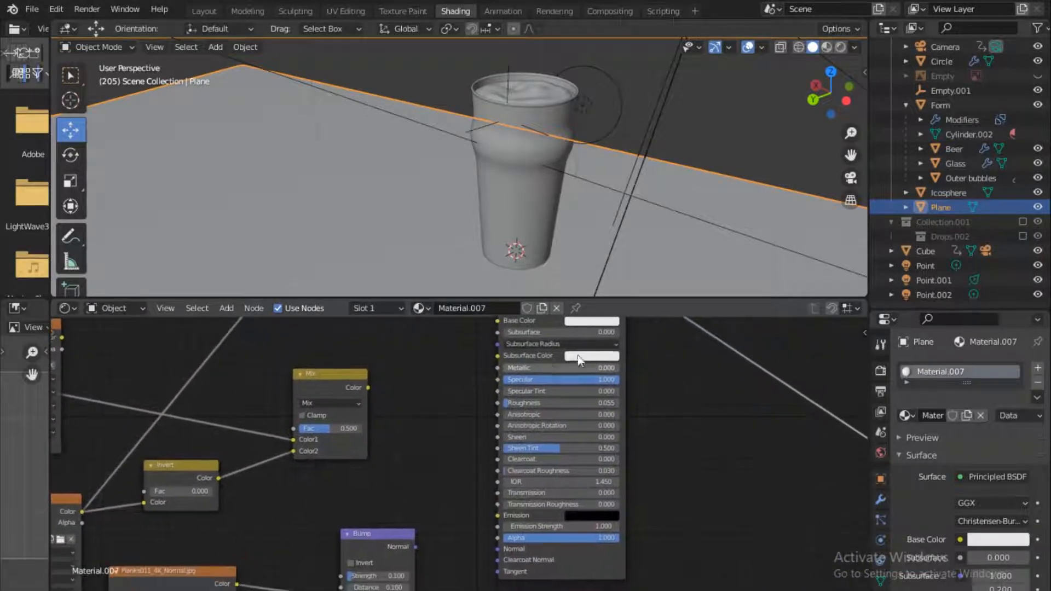
pyautogui.moveTo(577, 356); pyautogui.dragTo(587, 377, button='middle')
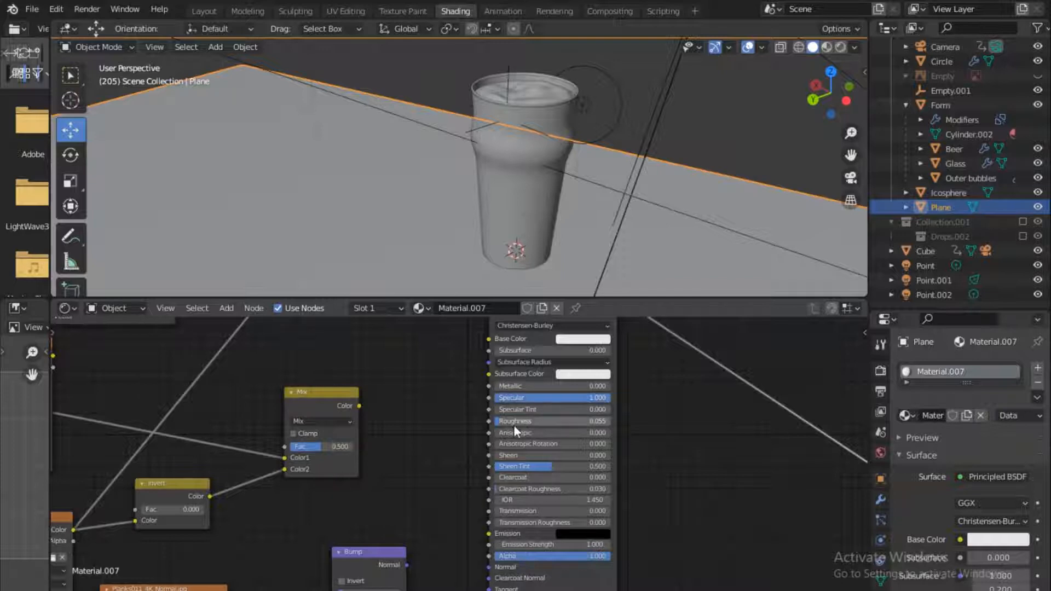
pyautogui.moveTo(560, 457); pyautogui.dragTo(558, 416, button='middle')
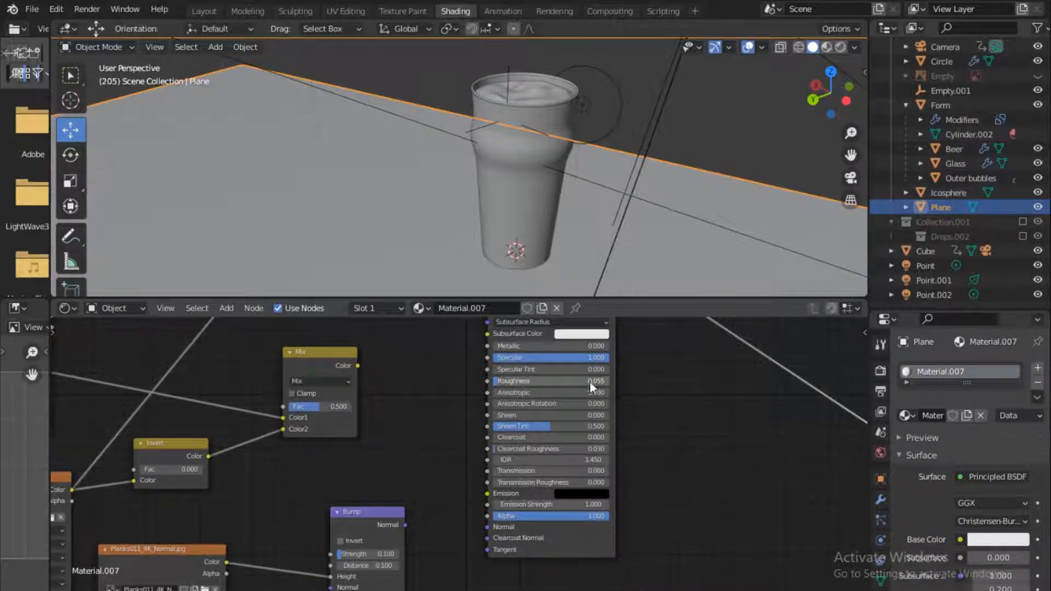
pyautogui.moveTo(545, 470); pyautogui.dragTo(545, 424, button='middle')
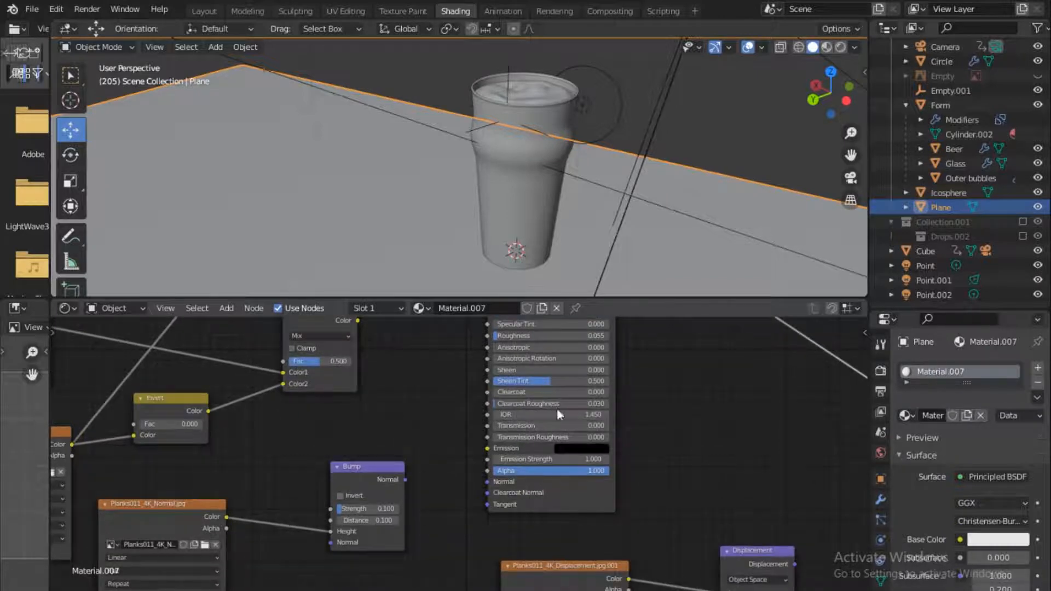
pyautogui.moveTo(577, 363); pyautogui.dragTo(587, 461, button='middle')
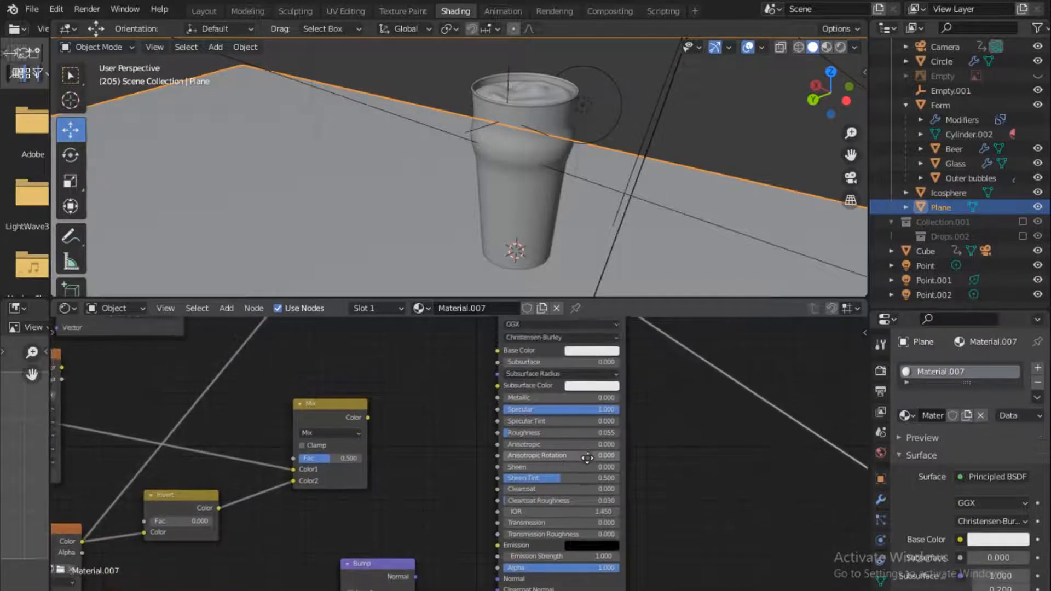
# - Select the Point.001 spot light, switch to the Point light beside the glass, and view the light placement around it
pyautogui.click(638, 131)
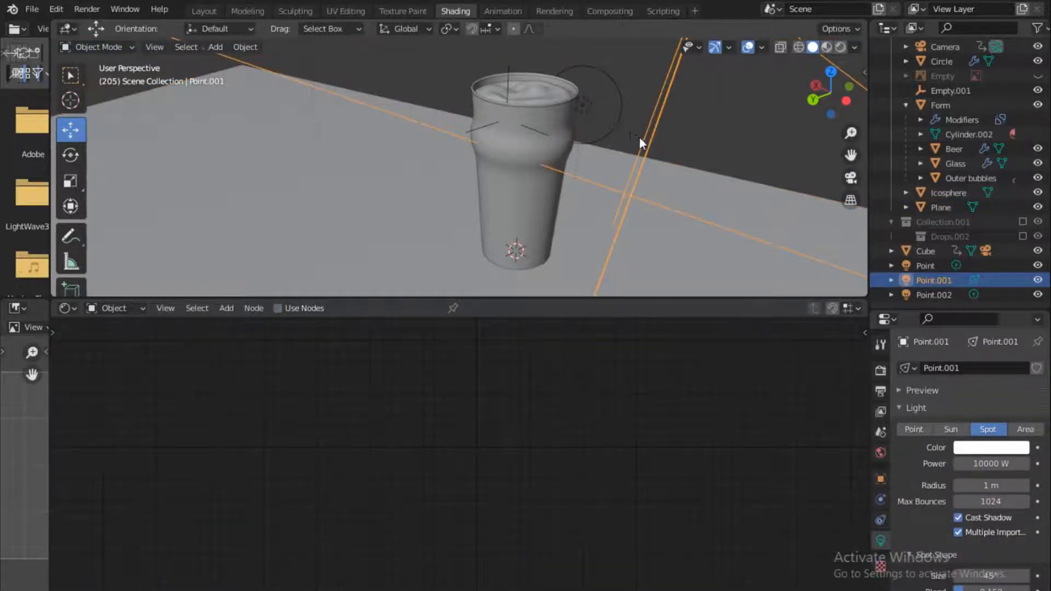
pyautogui.scroll(-2, 639, 137)
pyautogui.moveTo(639, 137); pyautogui.dragTo(517, 130, button='middle')
pyautogui.click(537, 137)
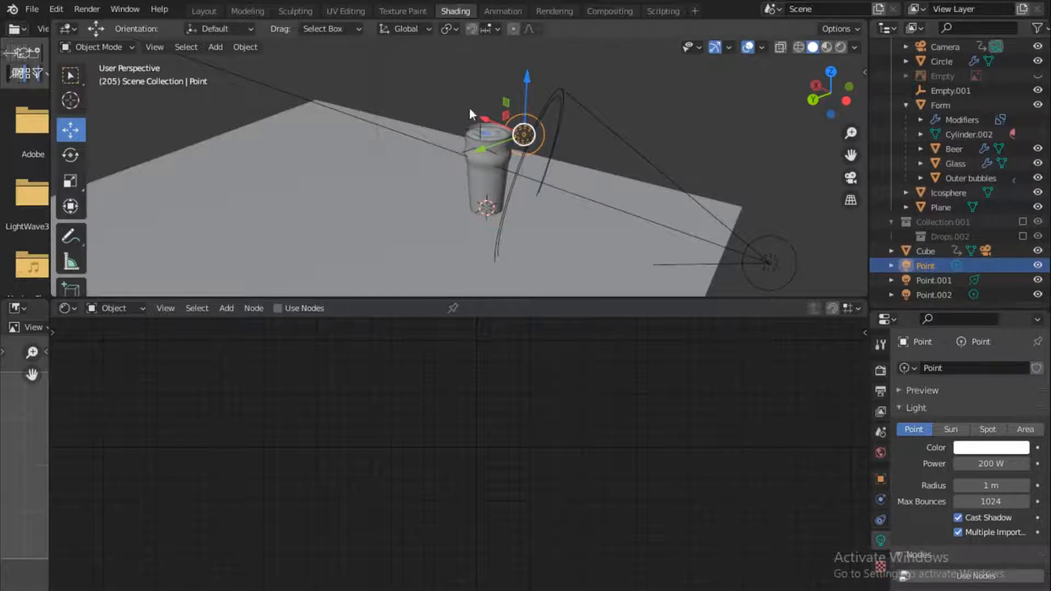
pyautogui.moveTo(831, 90); pyautogui.dragTo(802, 98)
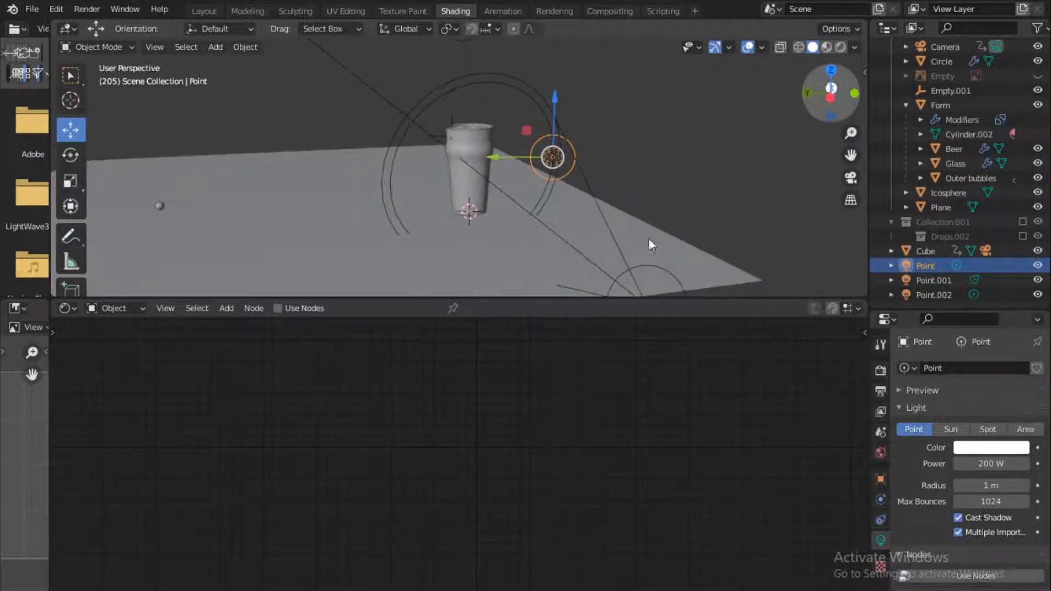
# - Enlarge the properties area and inspect the Point light's power value without changing it
pyautogui.click(993, 317)
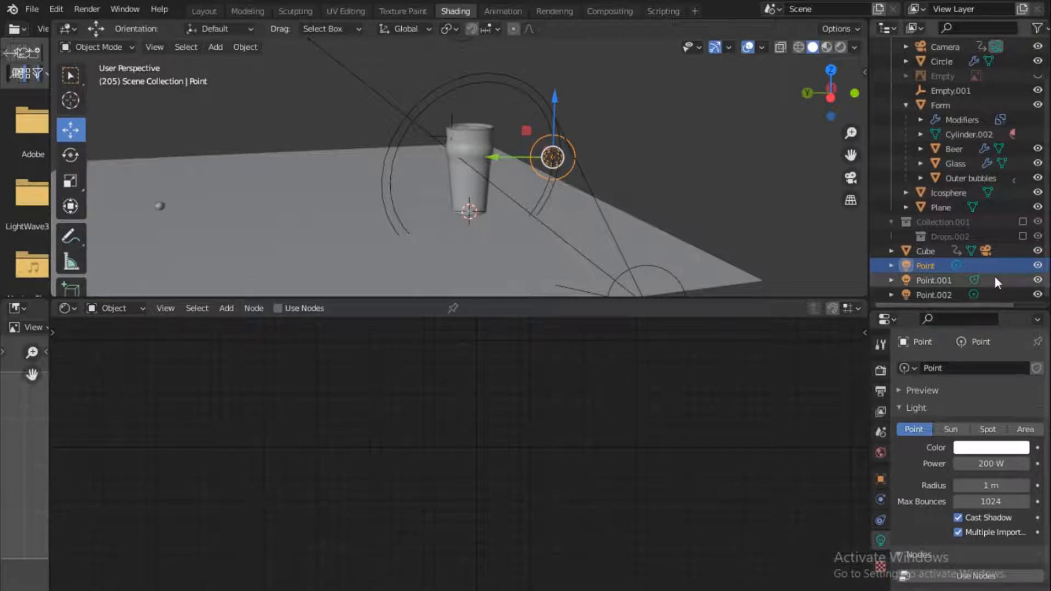
pyautogui.moveTo(997, 312); pyautogui.dragTo(994, 202)
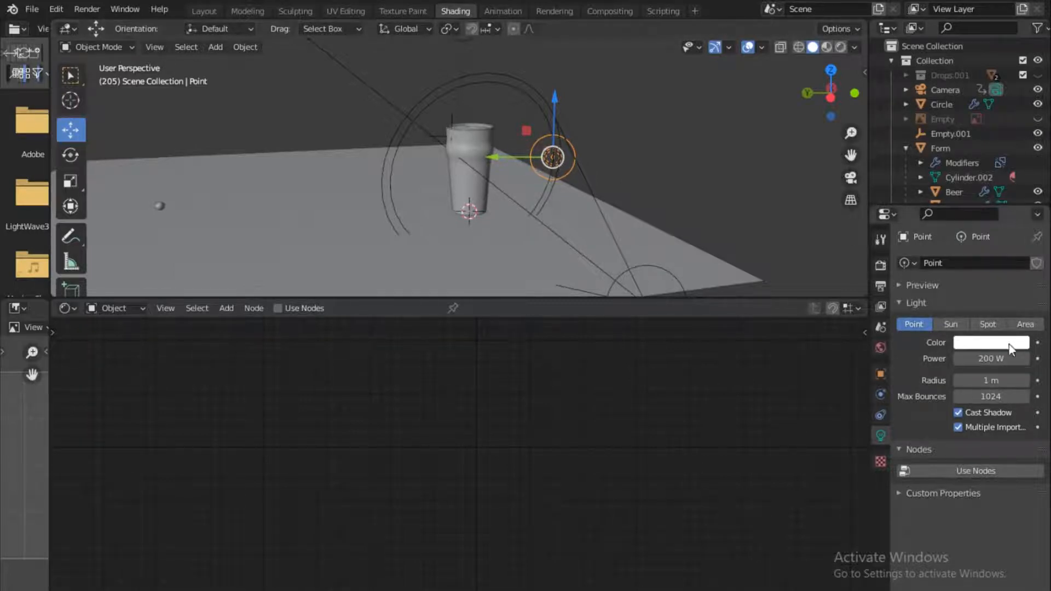
pyautogui.click(991, 360)
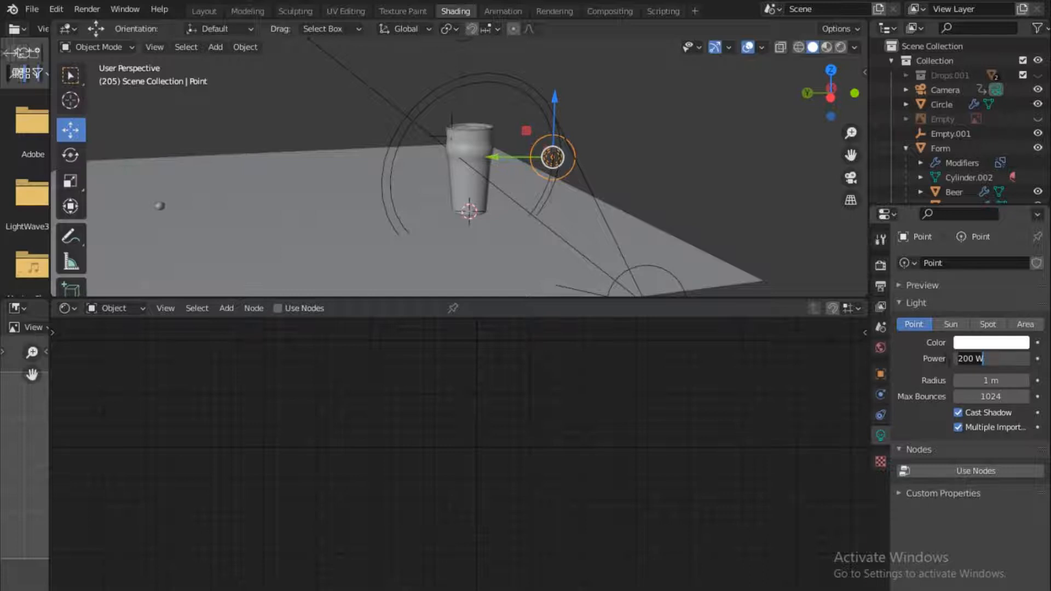
pyautogui.press('Return')
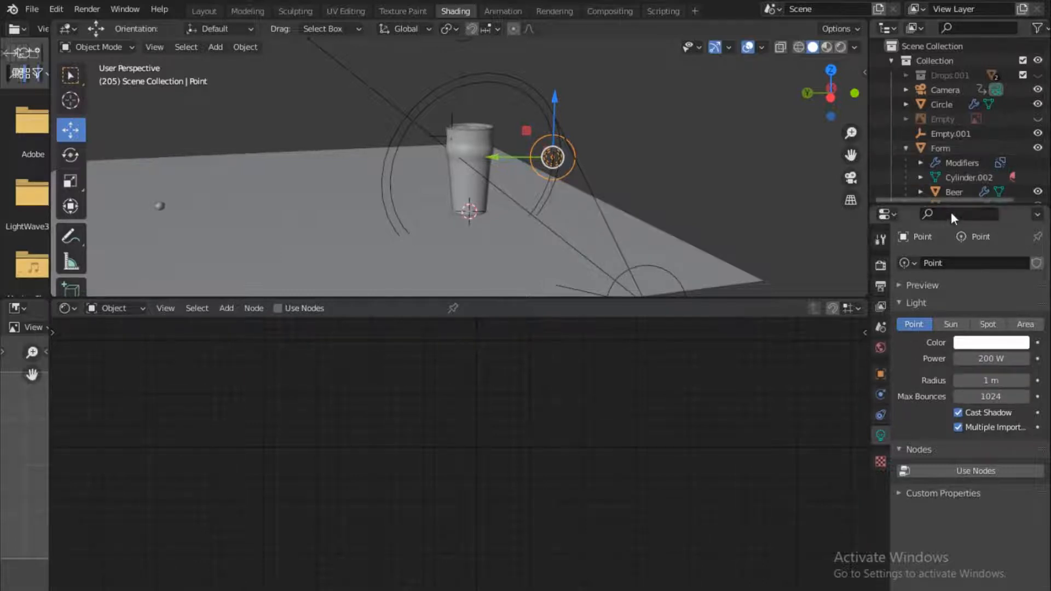
# - Select the Point.001 spot light in the object list and enlarge its light properties to examine them
pyautogui.moveTo(955, 202); pyautogui.dragTo(956, 348)
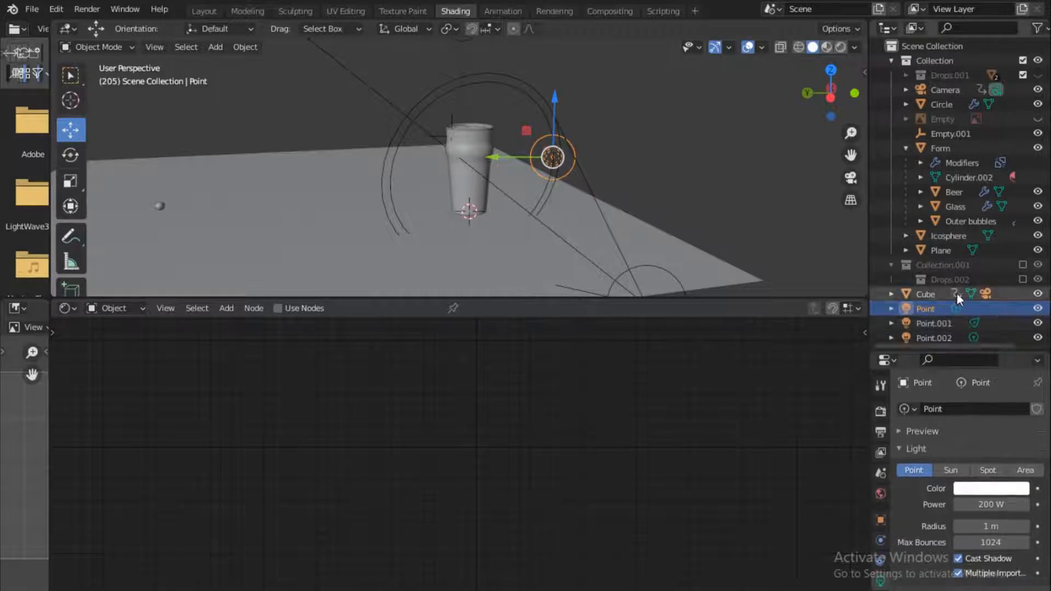
pyautogui.click(922, 322)
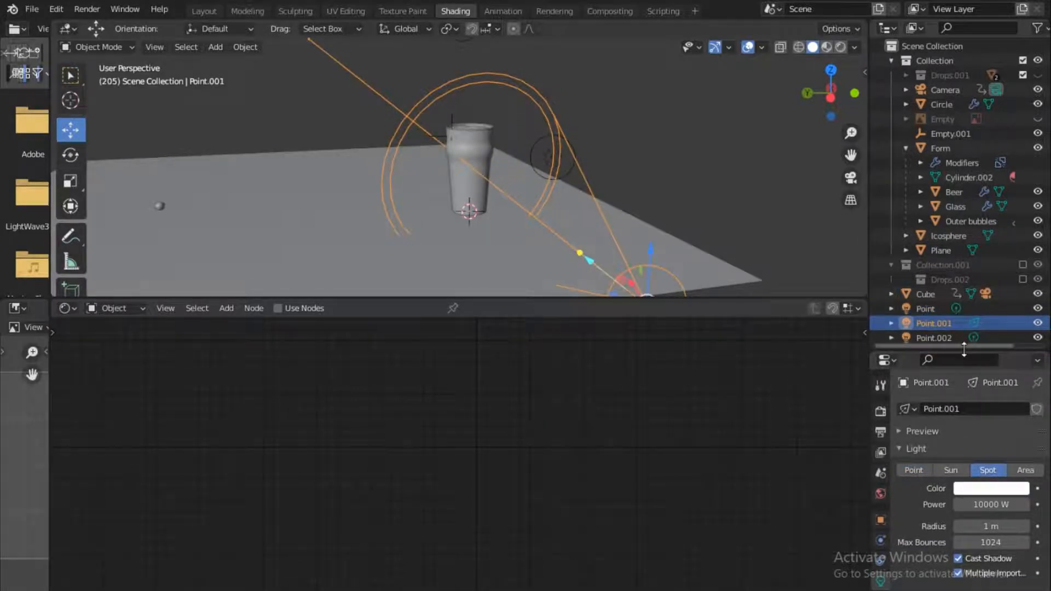
pyautogui.moveTo(964, 351); pyautogui.dragTo(976, 243)
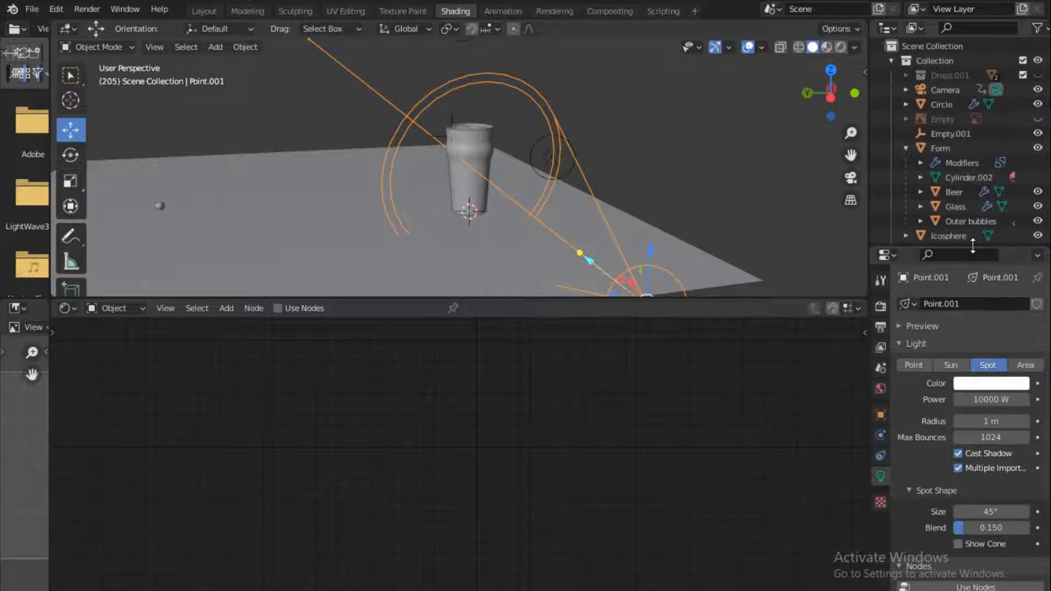
# - Enlarge the properties area for the Point.002 light and examine its settings and its placement above the glass
pyautogui.moveTo(974, 246); pyautogui.dragTo(974, 189)
pyautogui.click(948, 339)
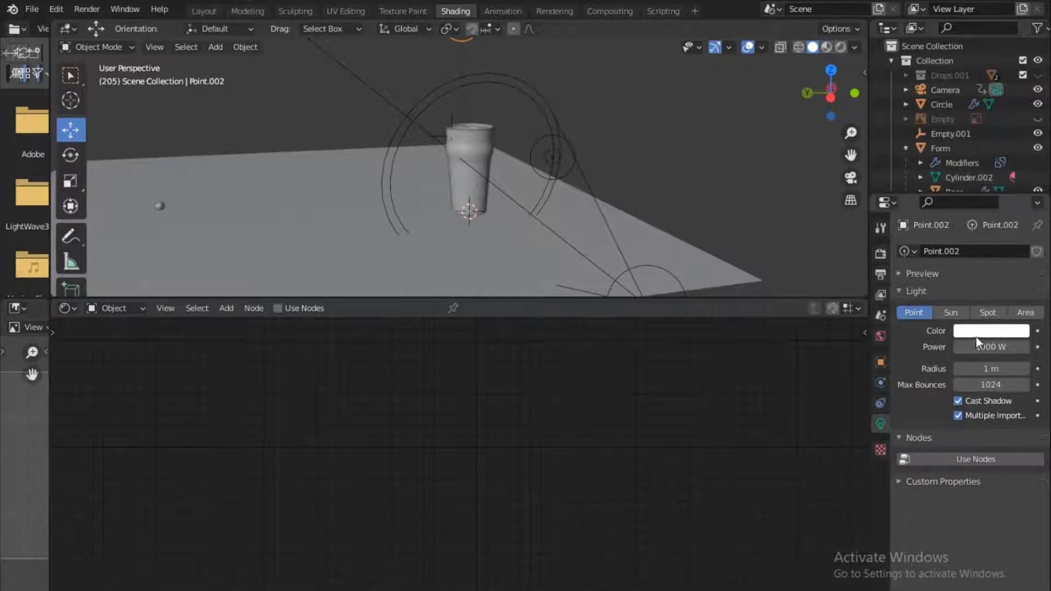
pyautogui.scroll(-4, 540, 135)
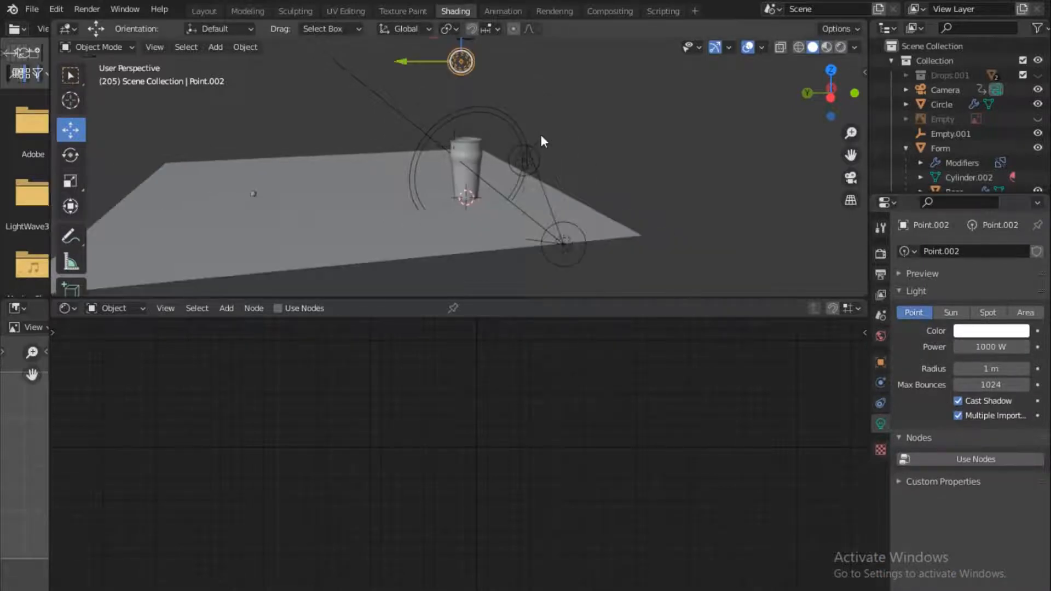
pyautogui.scroll(-2, 539, 135)
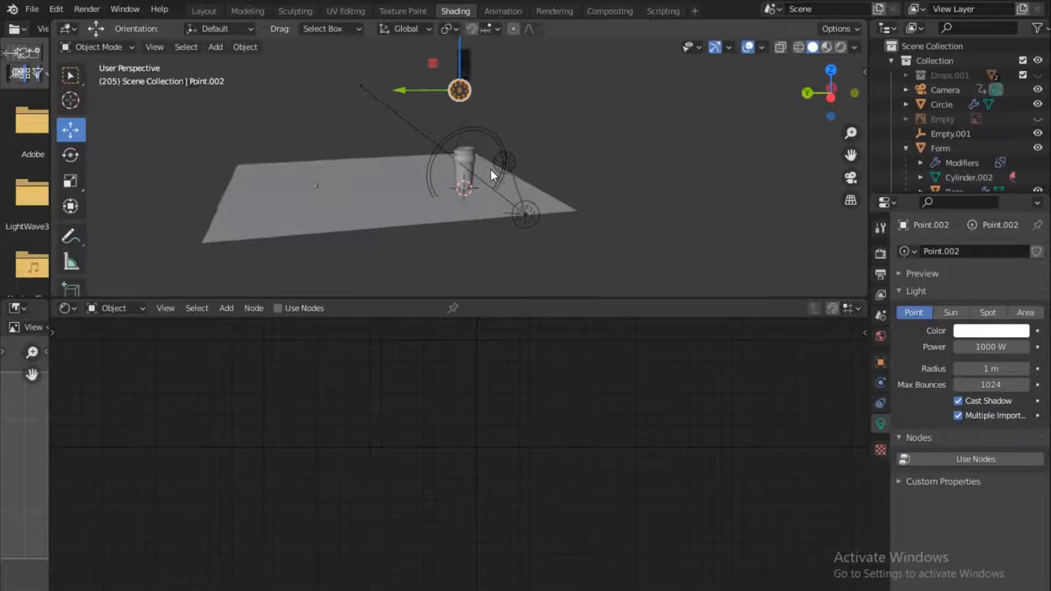
# - Switch to the camera view, select the plane, and link the Mix node's Color output to the Principled BSDF's Roughness input
pyautogui.press('KP_0')
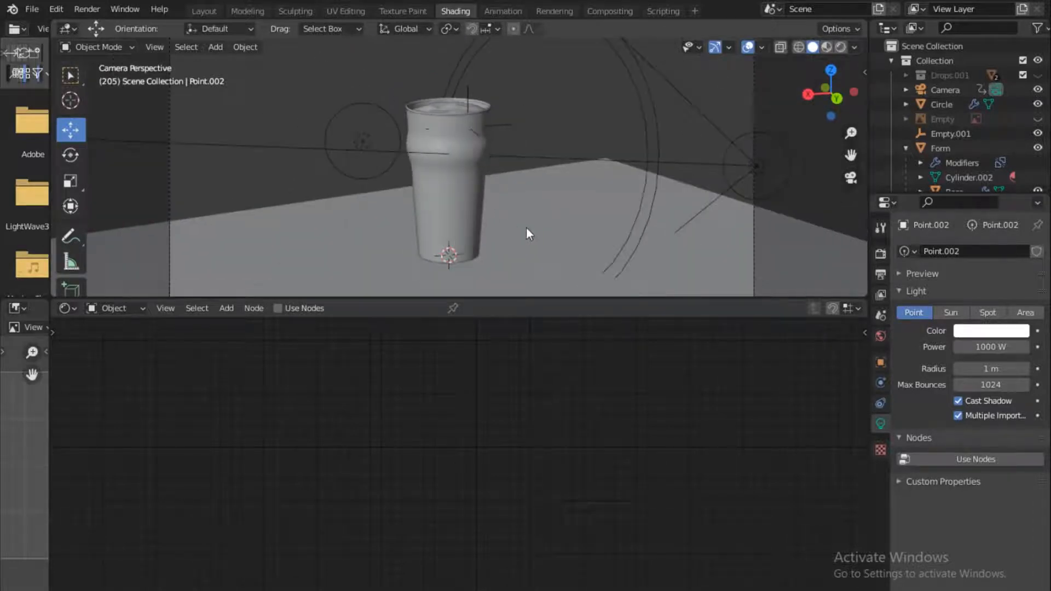
pyautogui.scroll(-3, 526, 228)
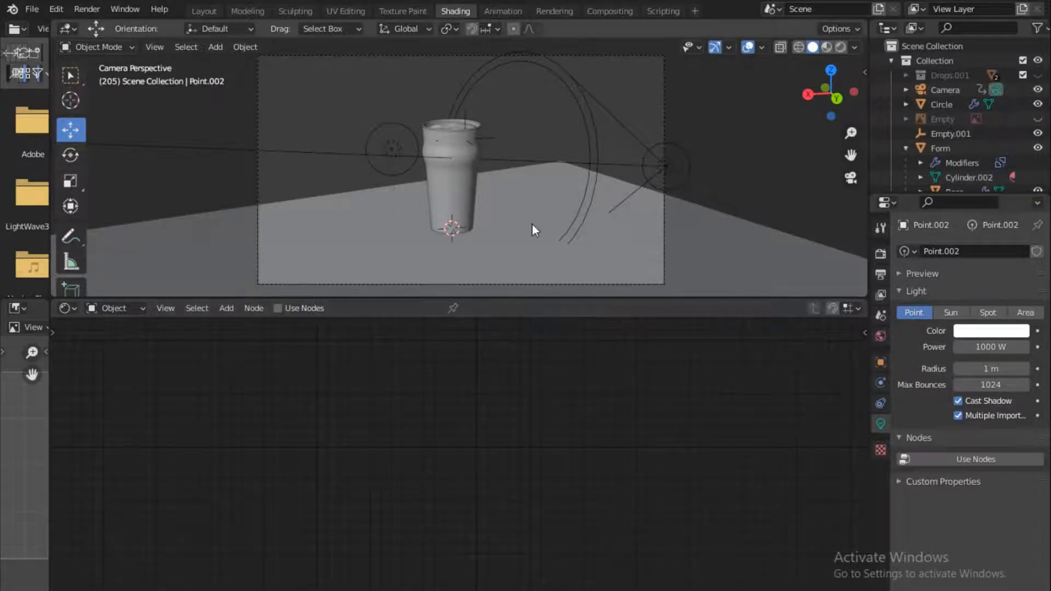
pyautogui.click(514, 240)
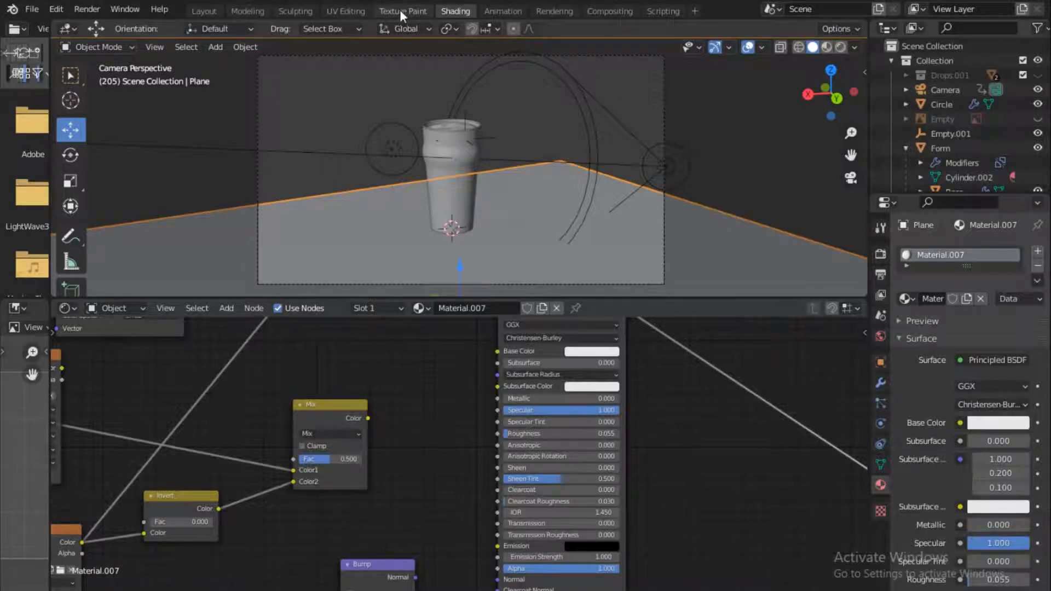
pyautogui.scroll(-6, 417, 445)
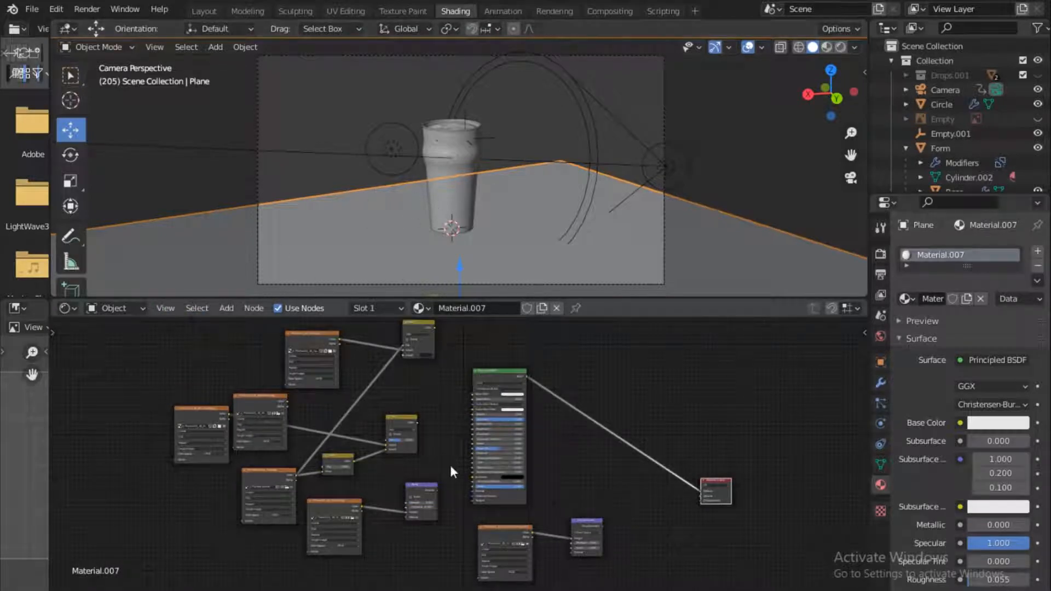
pyautogui.scroll(3, 432, 447)
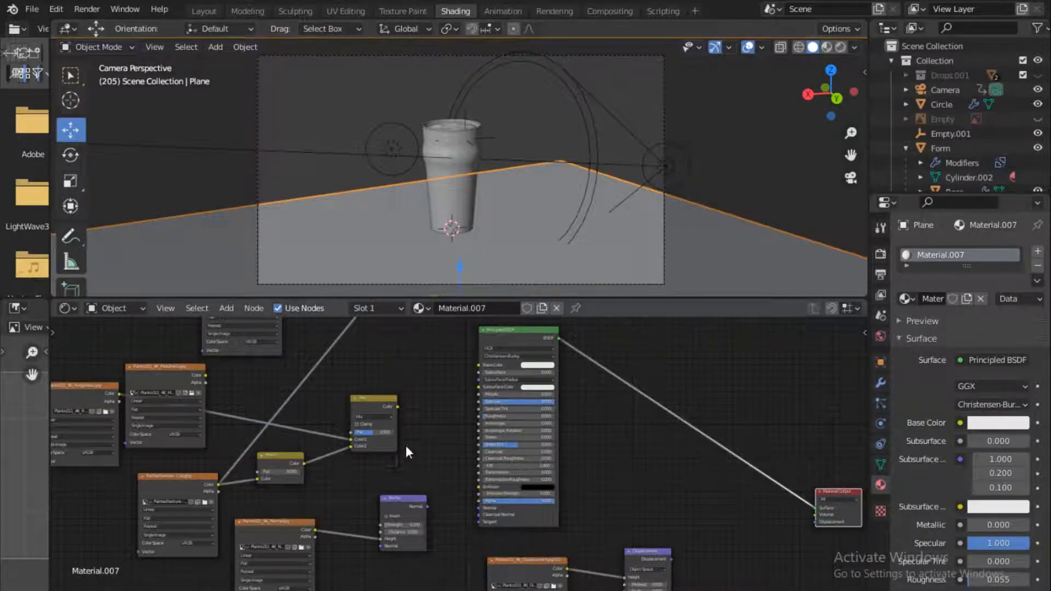
pyautogui.moveTo(398, 407); pyautogui.dragTo(480, 419)
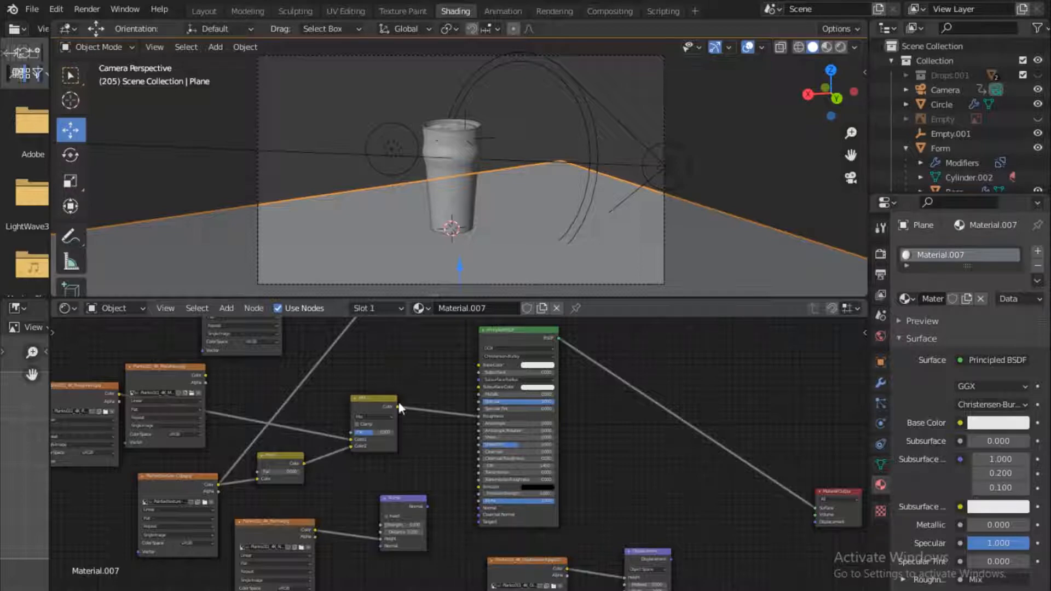
# - Look at the plane from outside the camera view, view the beer frames in the Rendered folder in File Explorer, and return to Blender
pyautogui.moveTo(445, 367); pyautogui.dragTo(462, 394, button='middle')
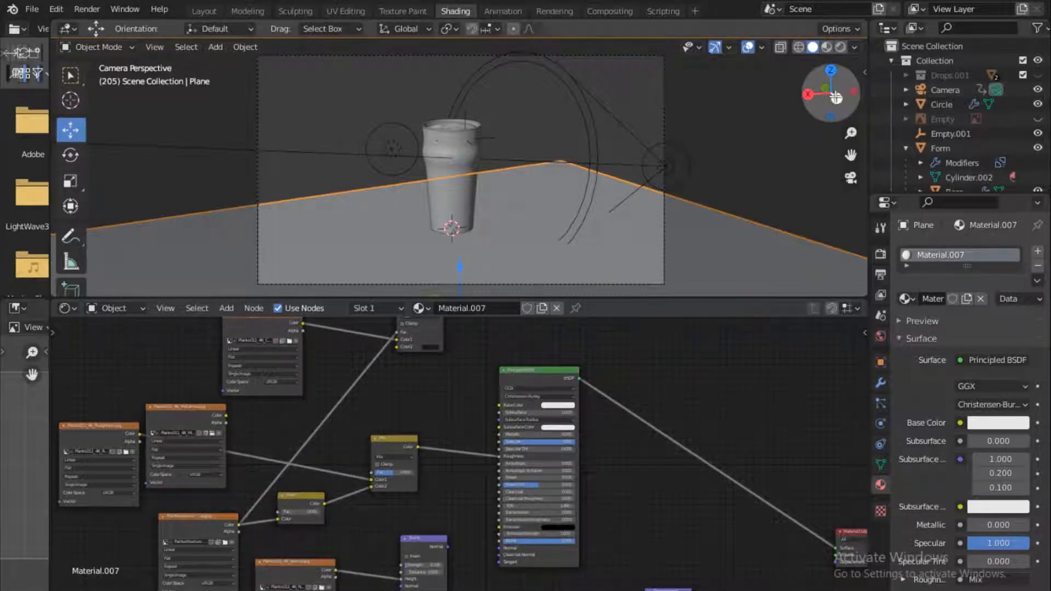
pyautogui.moveTo(832, 92); pyautogui.dragTo(835, 95)
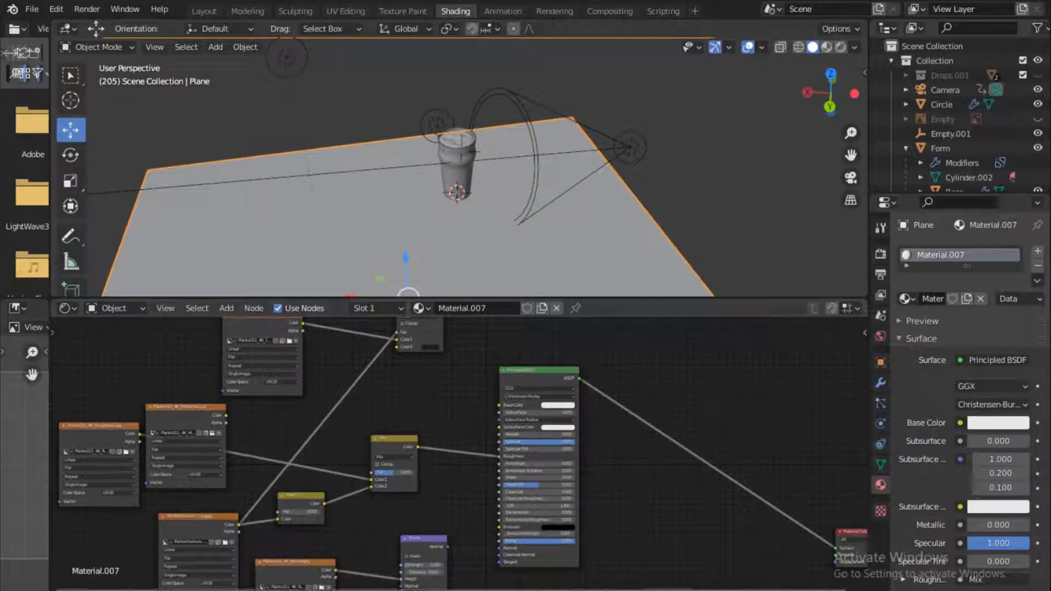
pyautogui.moveTo(230, 590)
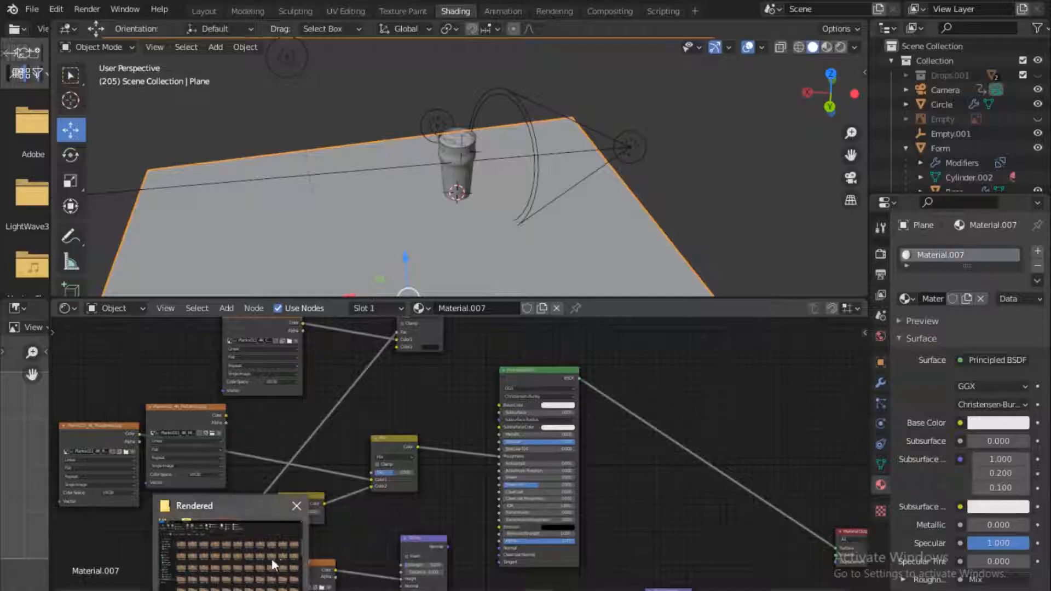
pyautogui.click(271, 559)
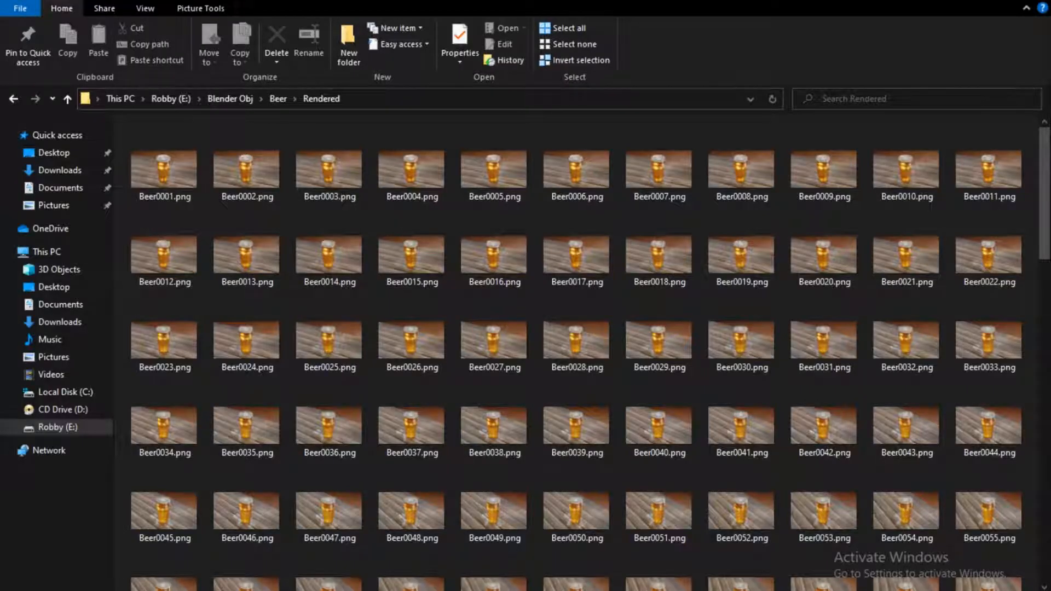
pyautogui.click(631, 589)
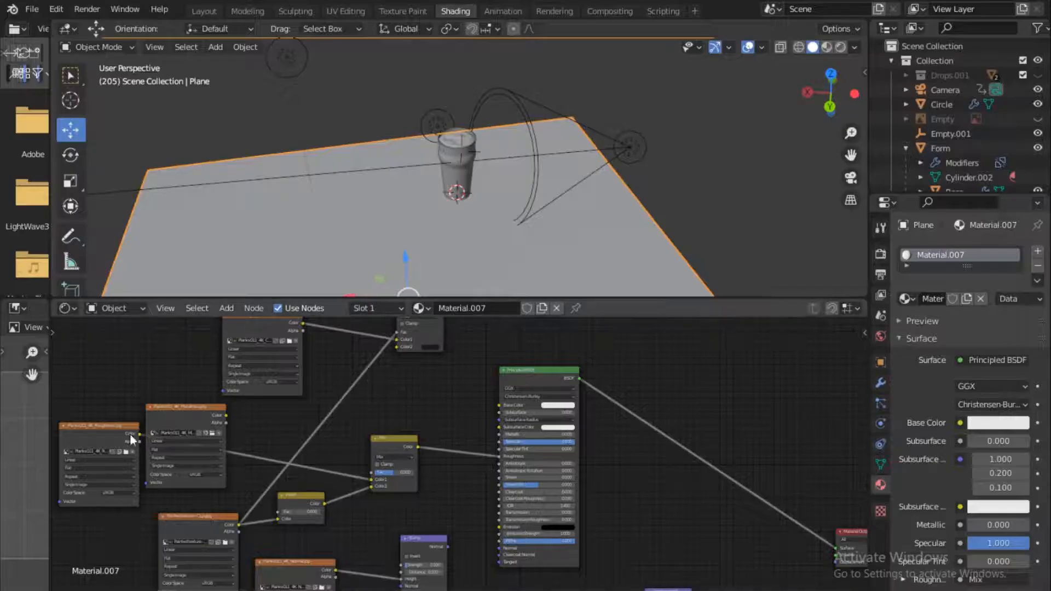
# - Move the Metalness image texture node aside and get the Planks011_4K-JPG folder path from its image file browser
pyautogui.moveTo(184, 406); pyautogui.dragTo(147, 331)
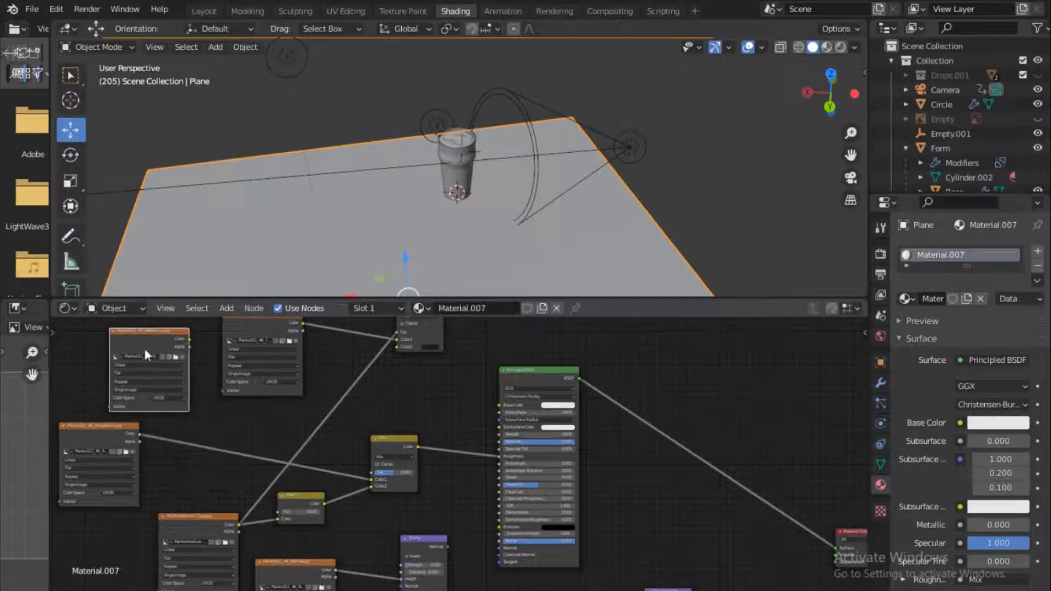
pyautogui.click(176, 357)
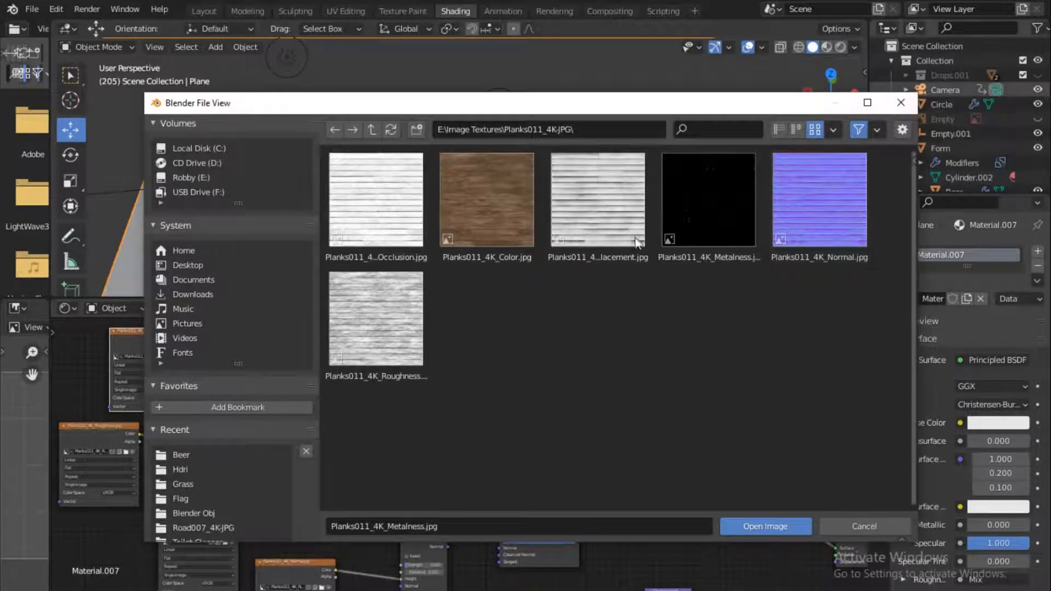
pyautogui.click(487, 203)
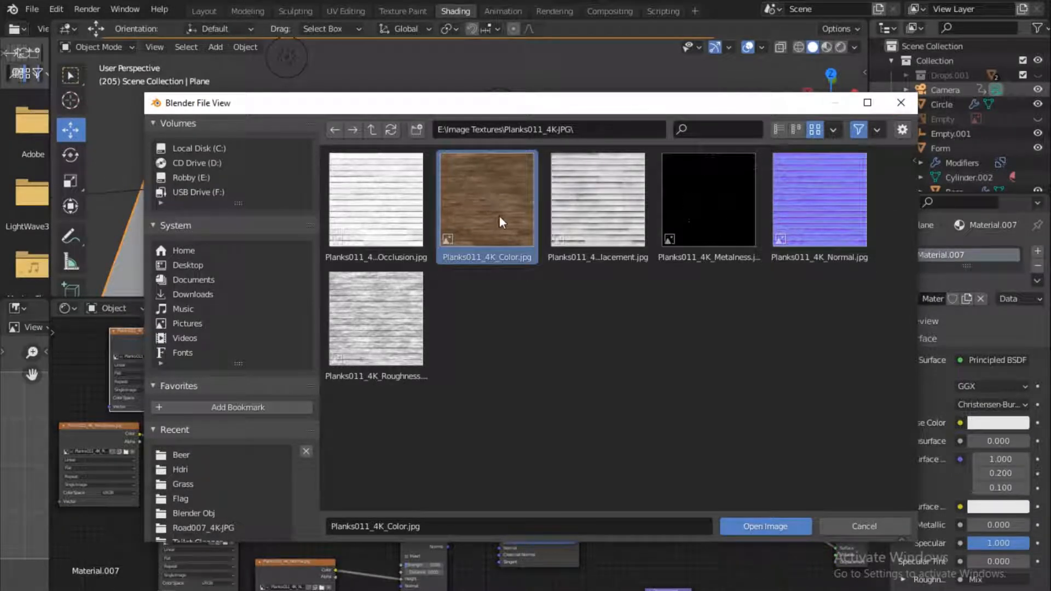
pyautogui.rightClick(491, 197)
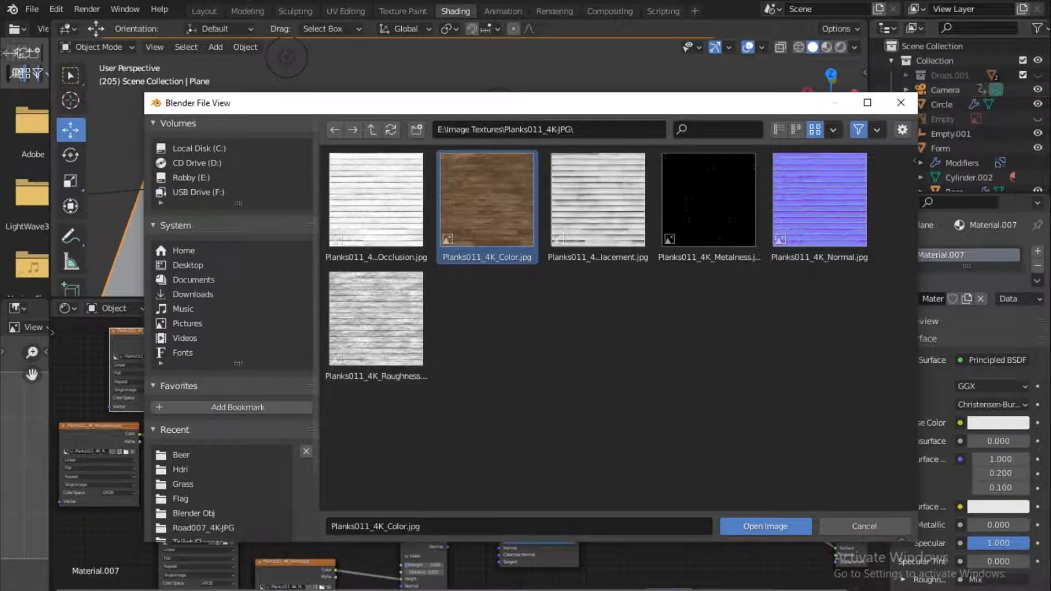
pyautogui.click(590, 129)
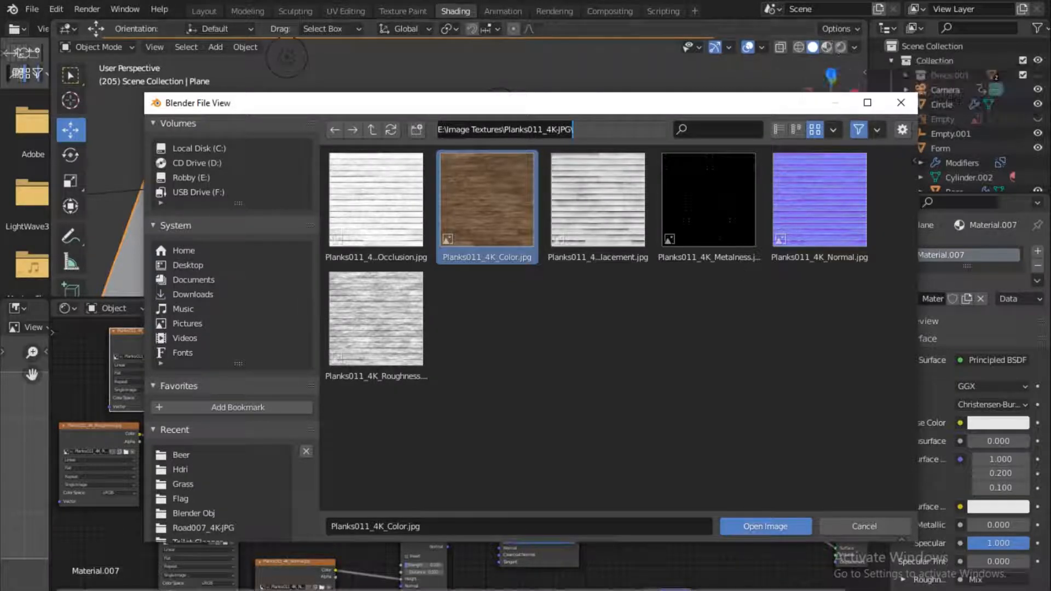
# - Switch to File Explorer and go to the folder E:\Image Textures\Planks011_4K-JPG
pyautogui.hotkey('alt', 'Tab')
pyautogui.click(395, 100)
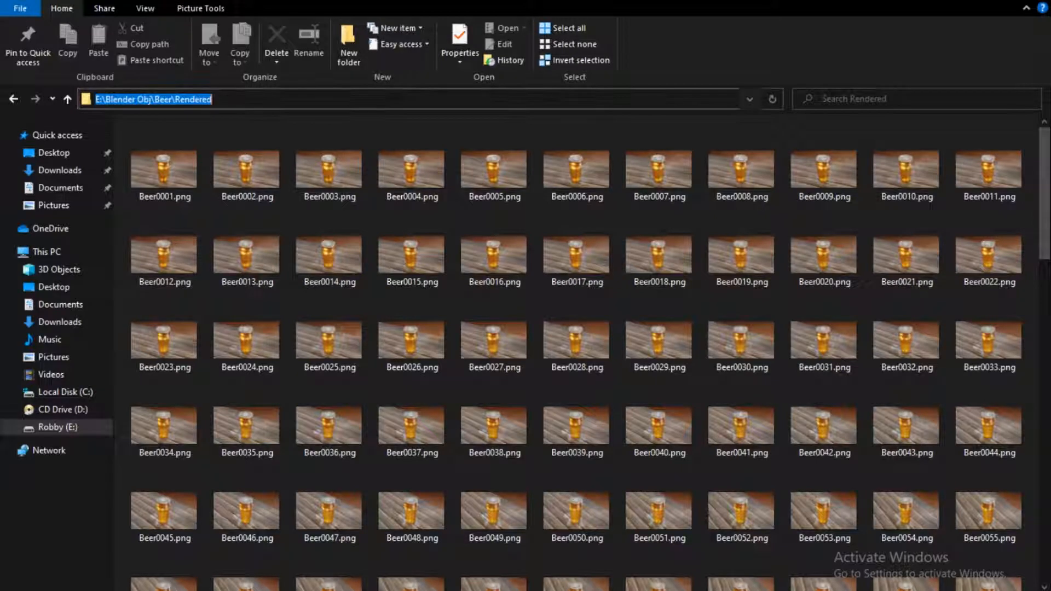
pyautogui.write('E:\\Image Textures\\Planks011_4K-JPG')
pyautogui.press('Return')
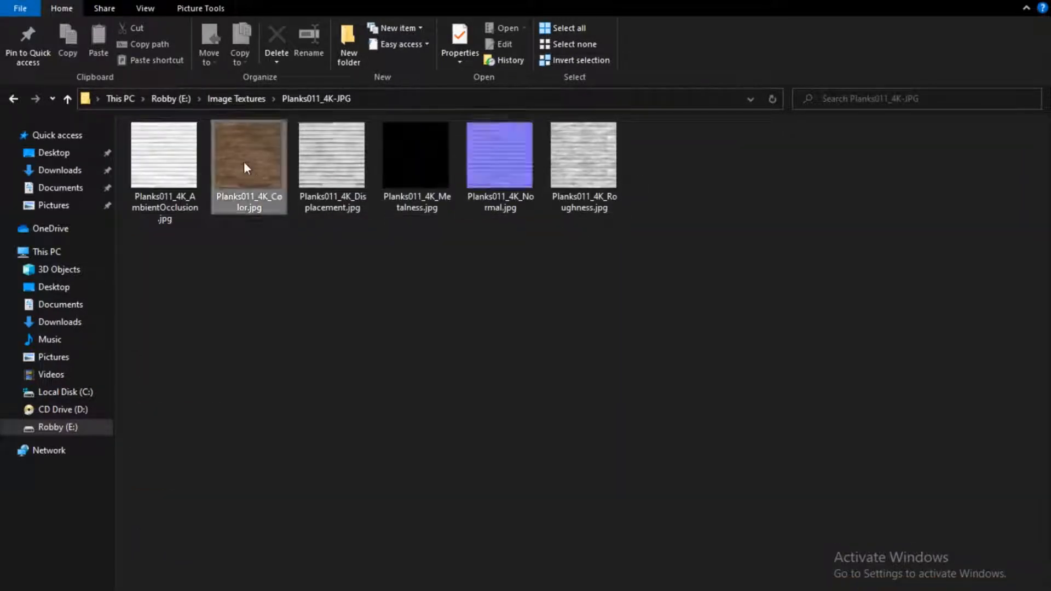
# - Duplicate Planks011_4K_Color.jpg in the same folder and open the copy for editing in Paint
pyautogui.click(244, 162)
pyautogui.hotkey('ctrl', 'c')
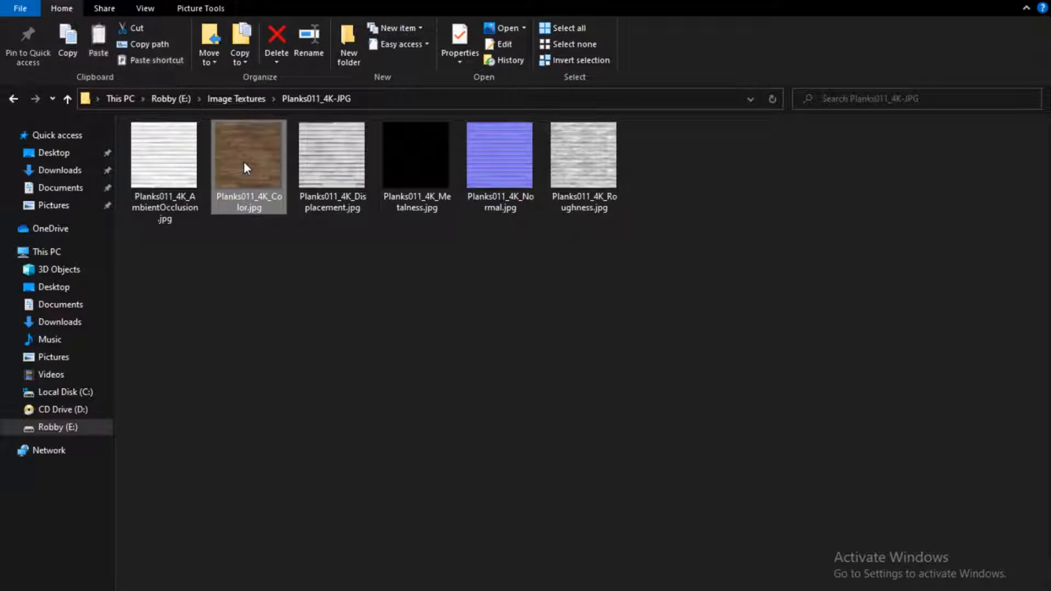
pyautogui.hotkey('ctrl', 'v')
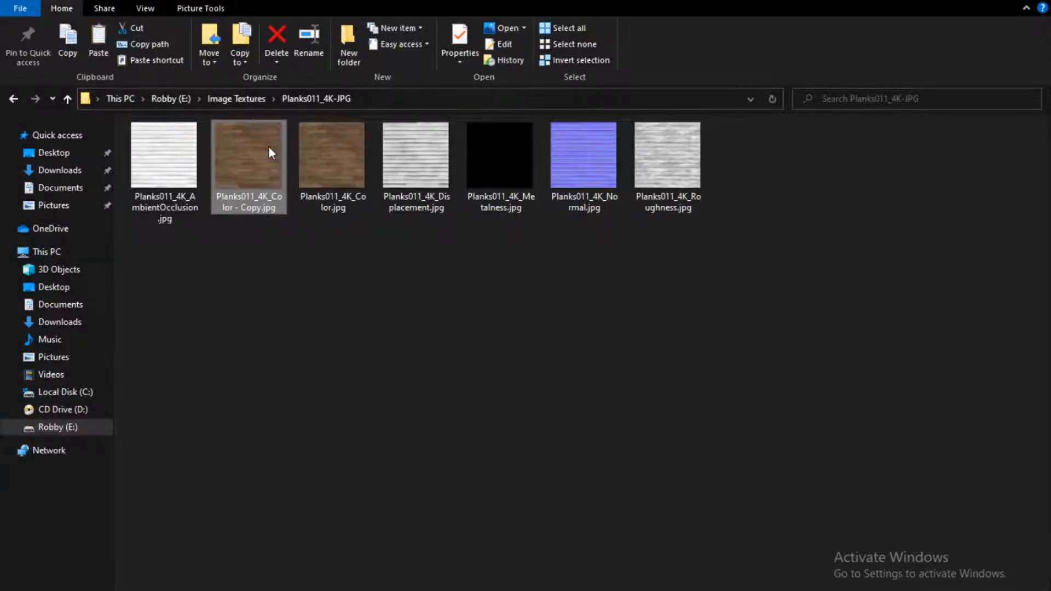
pyautogui.rightClick(277, 185)
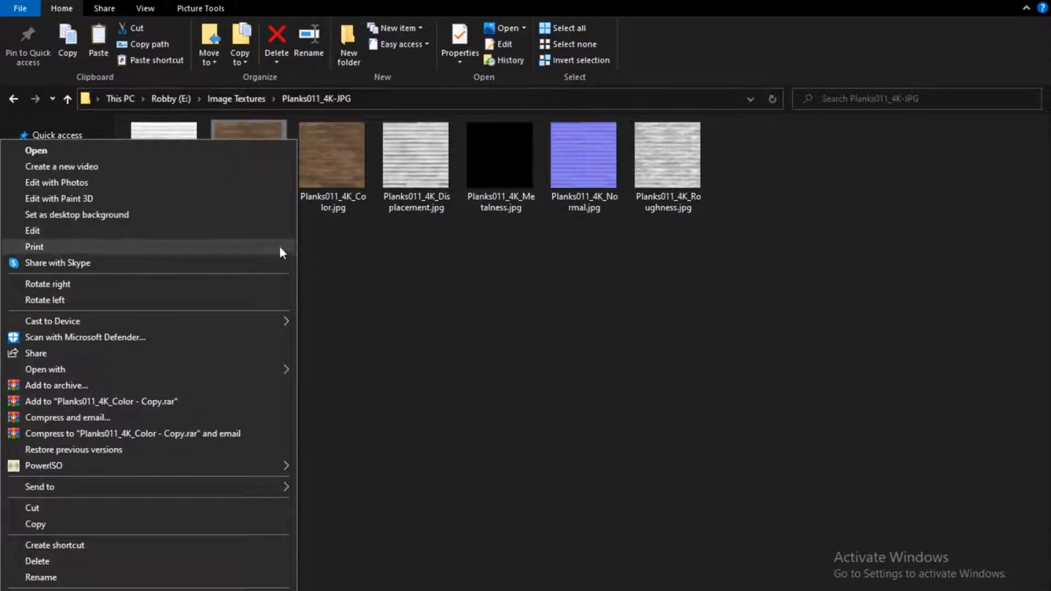
pyautogui.click(159, 228)
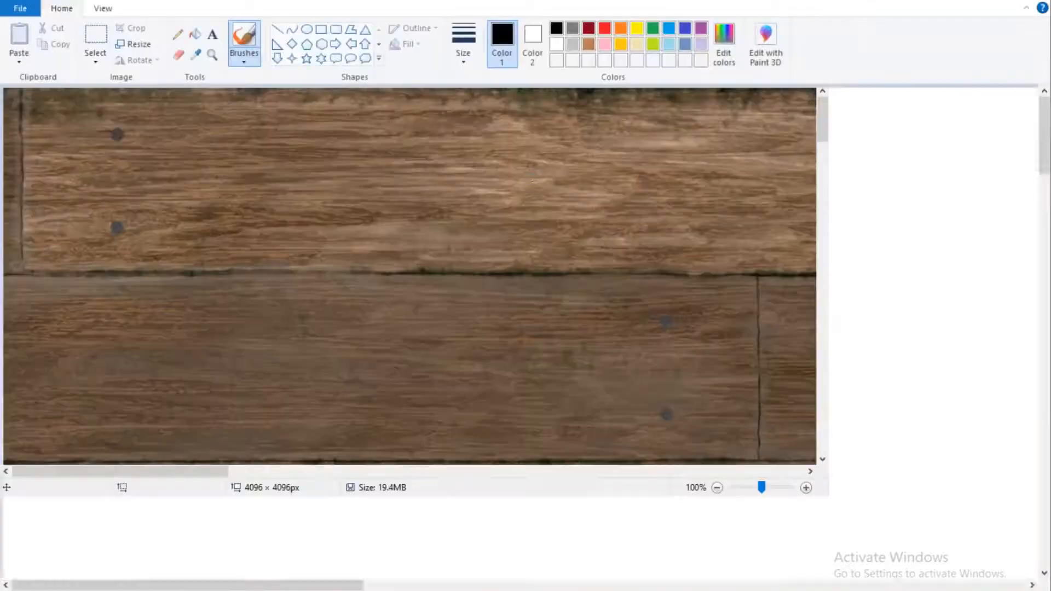
# - Erase the whole wood picture from the copied image so that only a blank white canvas is left
pyautogui.scroll(-3, 526, 328)
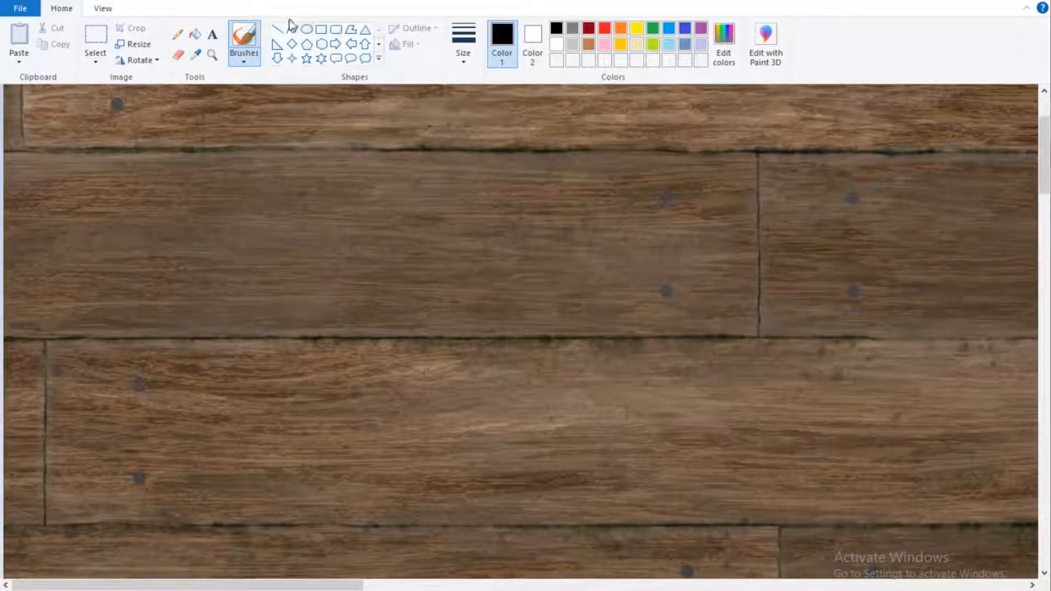
pyautogui.click(213, 58)
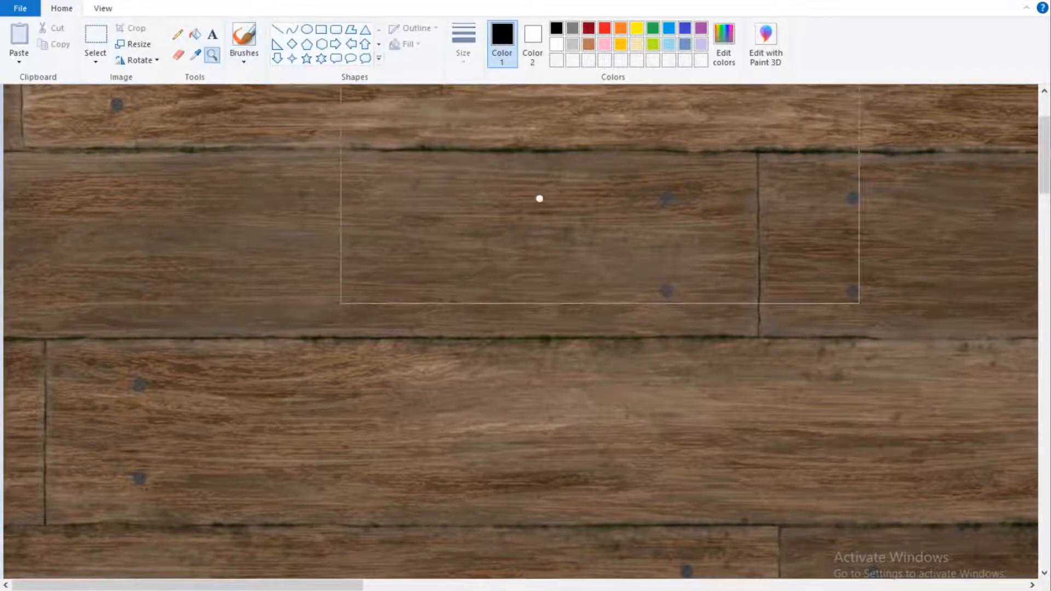
pyautogui.rightClick(429, 190)
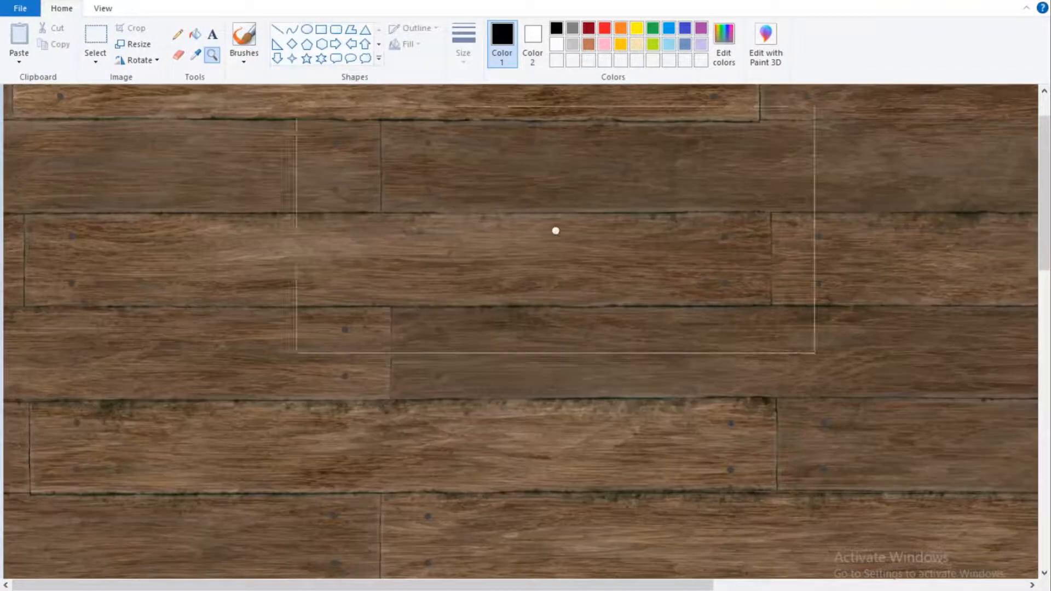
pyautogui.rightClick(556, 230)
pyautogui.rightClick(418, 253)
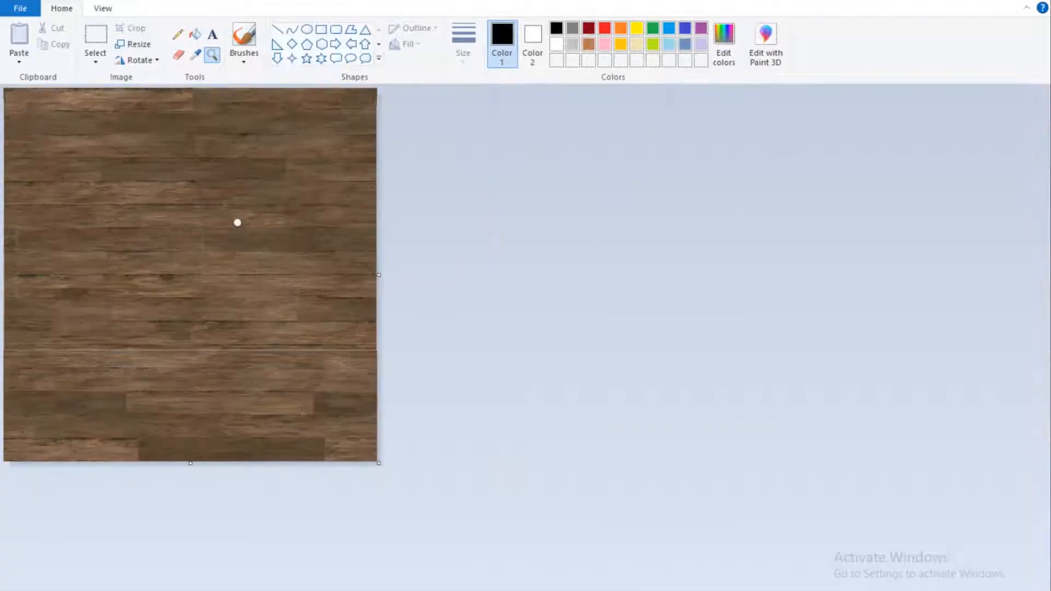
pyautogui.click(99, 34)
pyautogui.hotkey('ctrl', 'a')
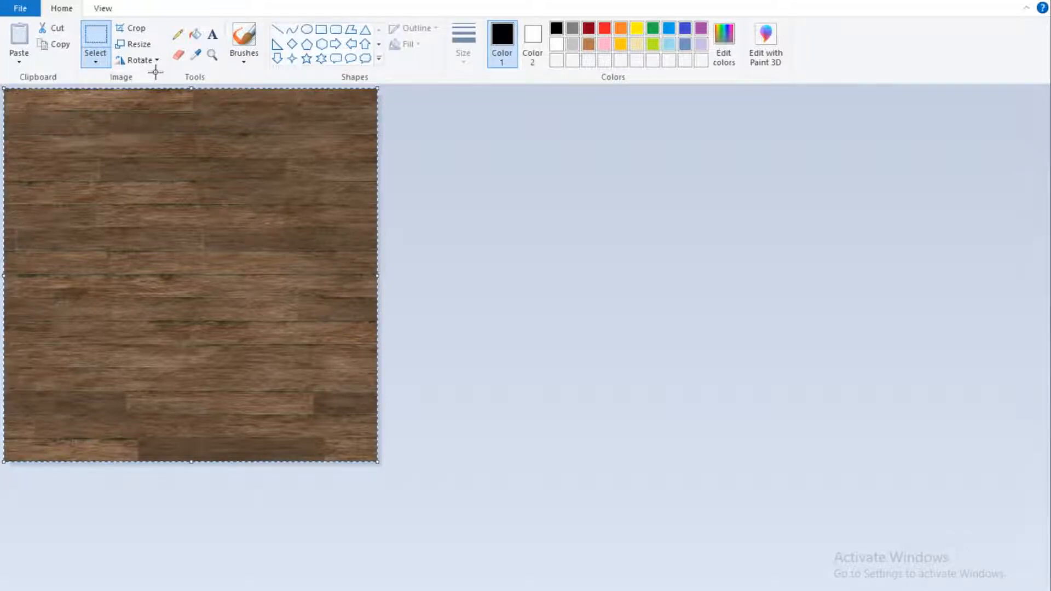
pyautogui.press('Delete')
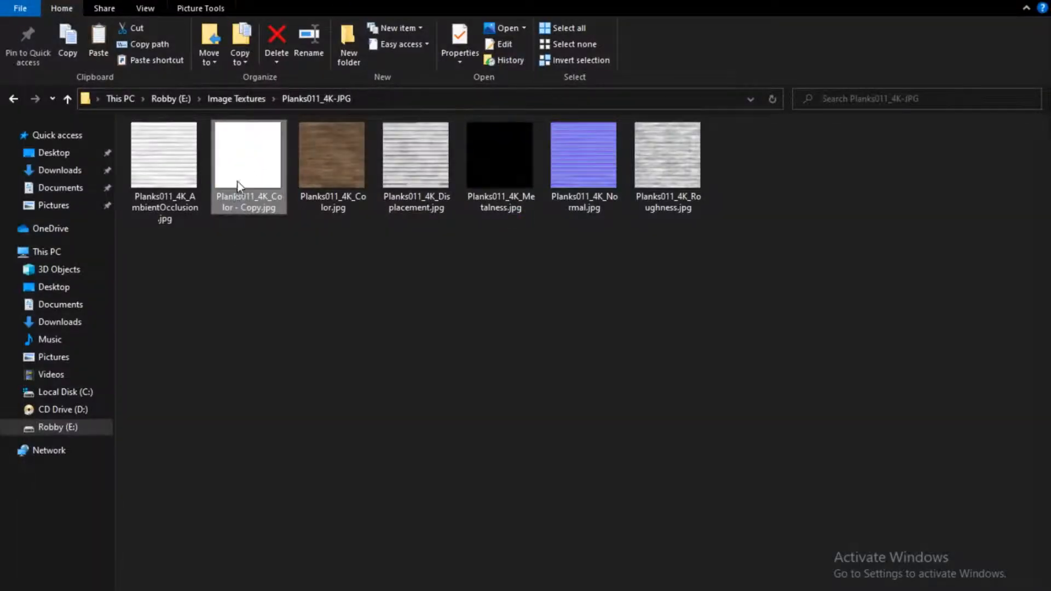
# - Rename the blank white copy of the color texture as Wet mat.jpg
pyautogui.moveTo(238, 182); pyautogui.dragTo(257, 193)
pyautogui.click(245, 198)
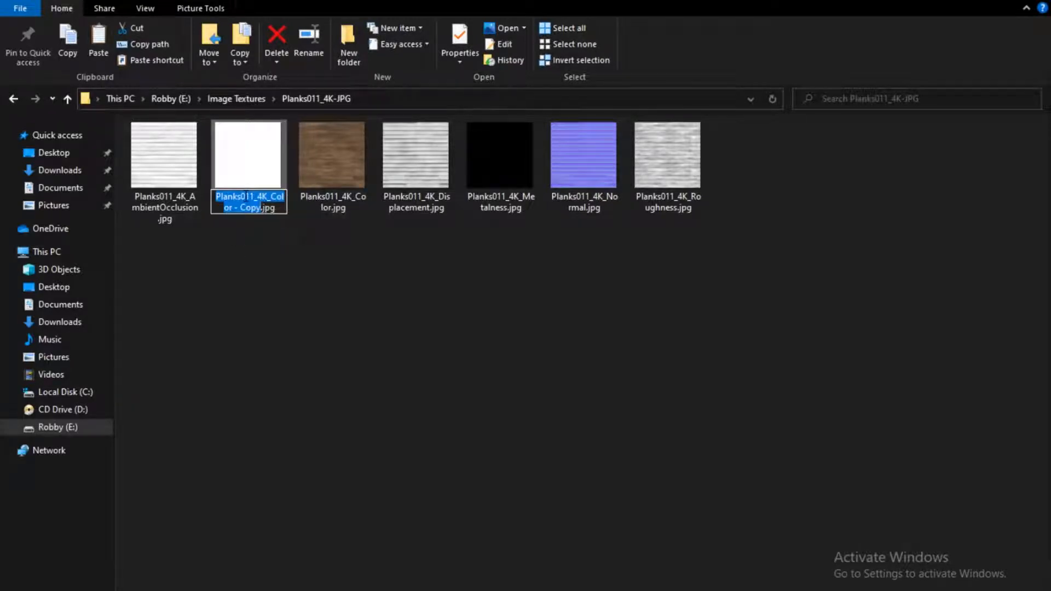
pyautogui.write('WET')
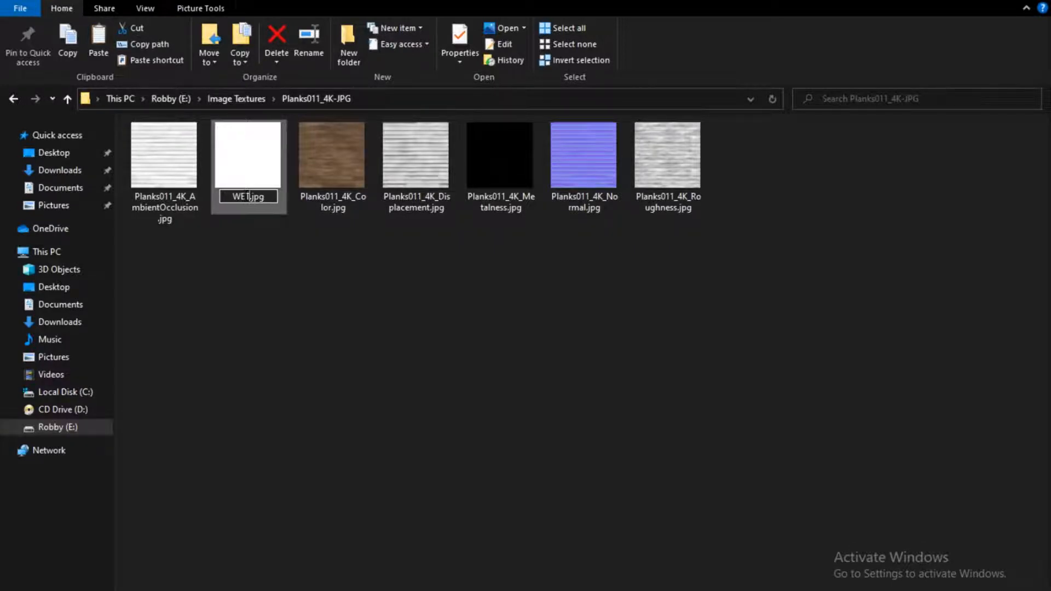
pyautogui.press('BackSpace')
pyautogui.write('et mat')
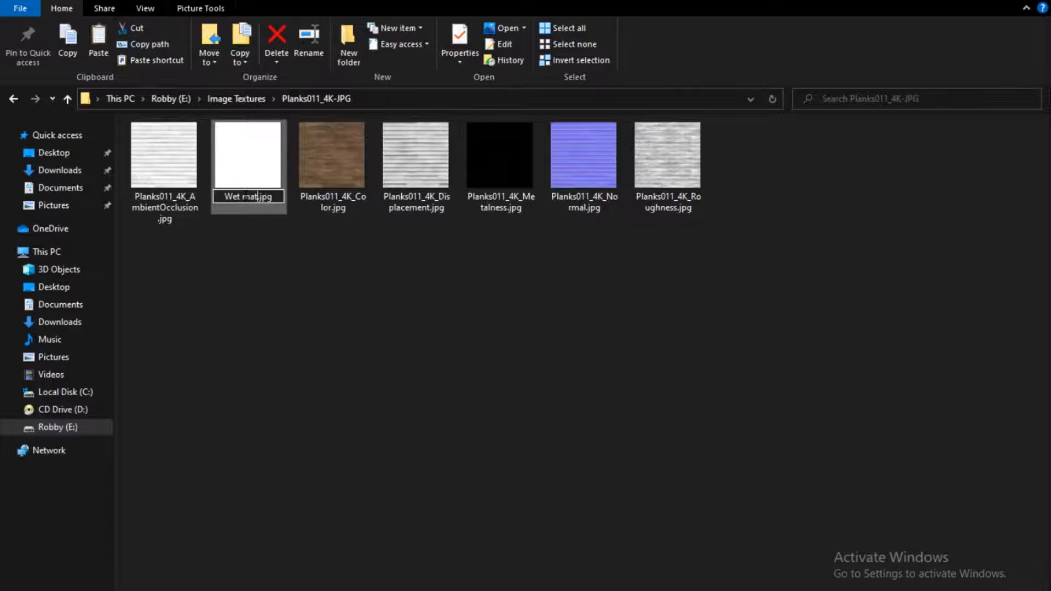
pyautogui.press('Return')
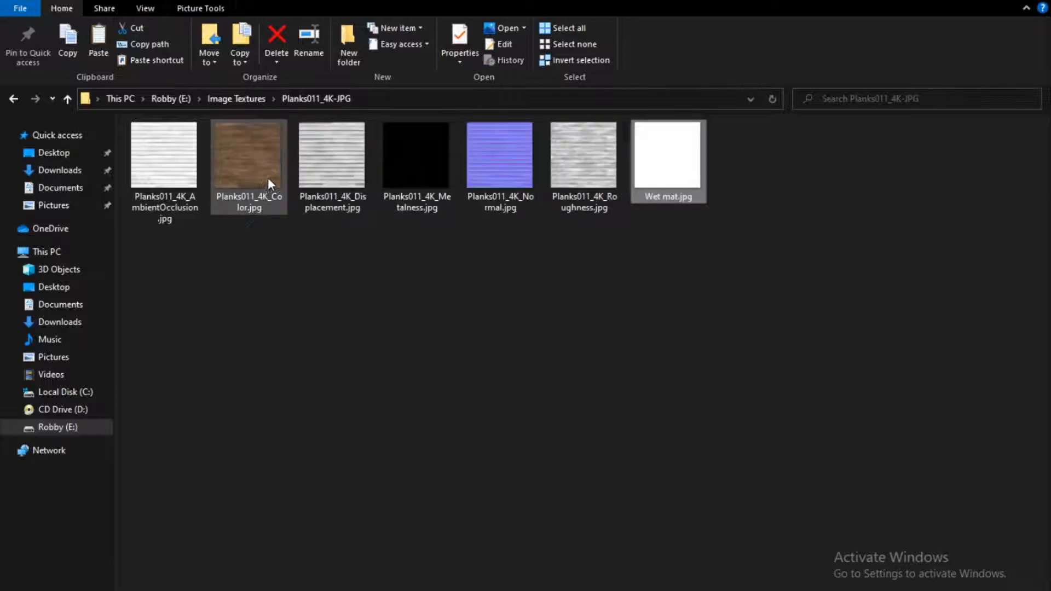
# - Add Wet mat.jpg to the table plane's material as an image texture feeding Material Output, and detach the Principled BSDF from its Vector input
pyautogui.moveTo(658, 170); pyautogui.dragTo(672, 433)
pyautogui.click(901, 102)
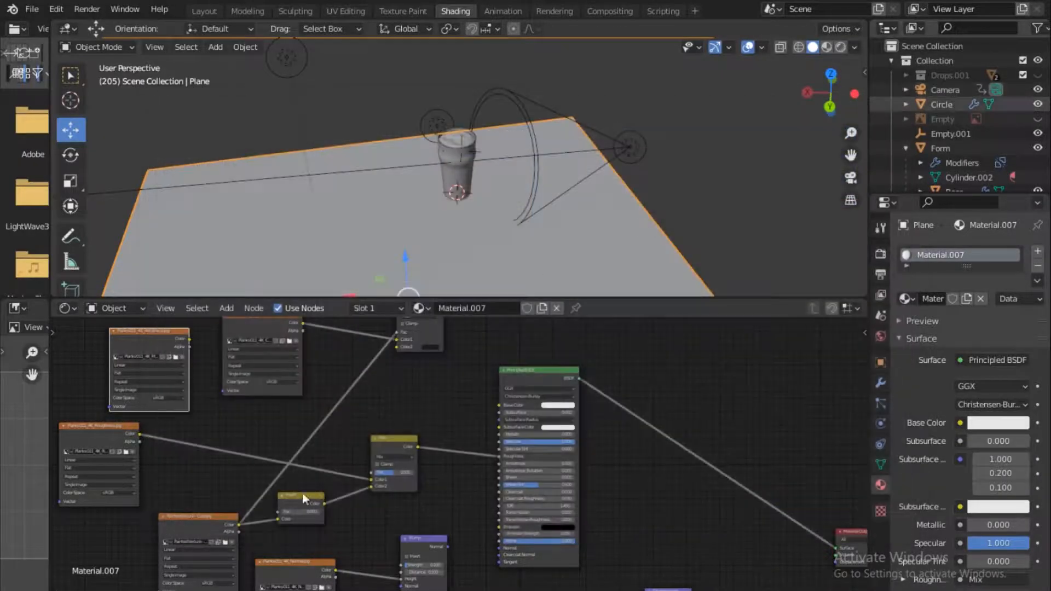
pyautogui.moveTo(507, 459); pyautogui.dragTo(357, 368, button='middle')
pyautogui.hotkey('alt', 'Tab')
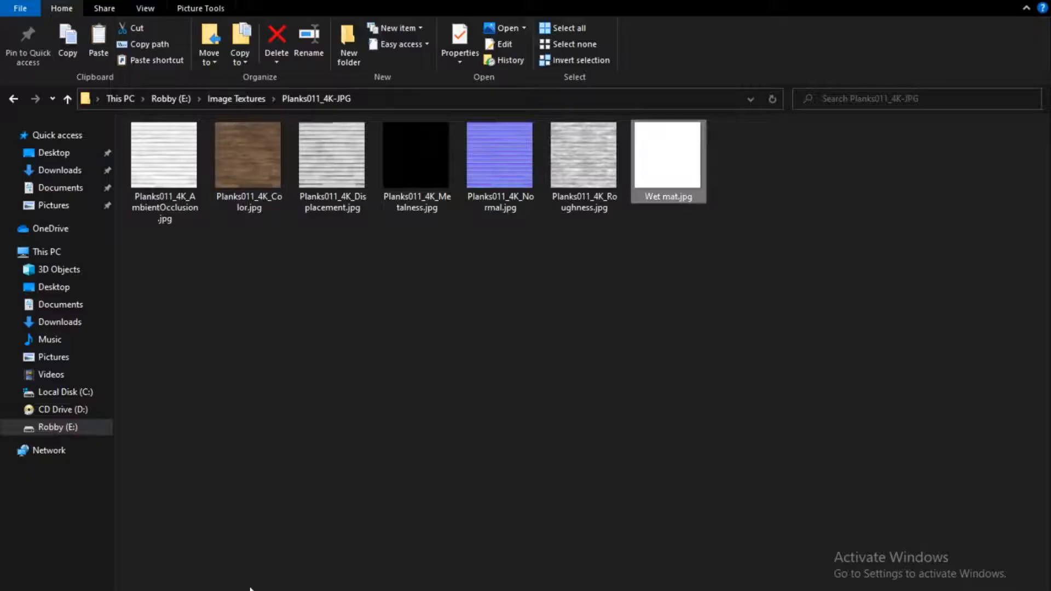
pyautogui.moveTo(663, 181); pyautogui.dragTo(580, 396)
pyautogui.click(562, 364)
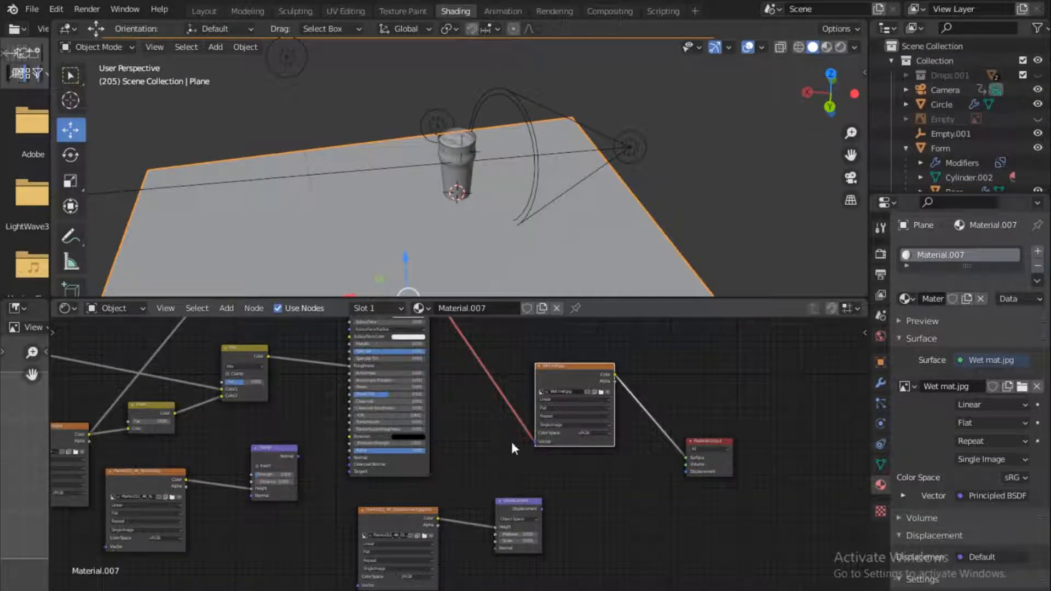
pyautogui.moveTo(533, 441); pyautogui.dragTo(501, 438)
pyautogui.moveTo(704, 438); pyautogui.dragTo(695, 360)
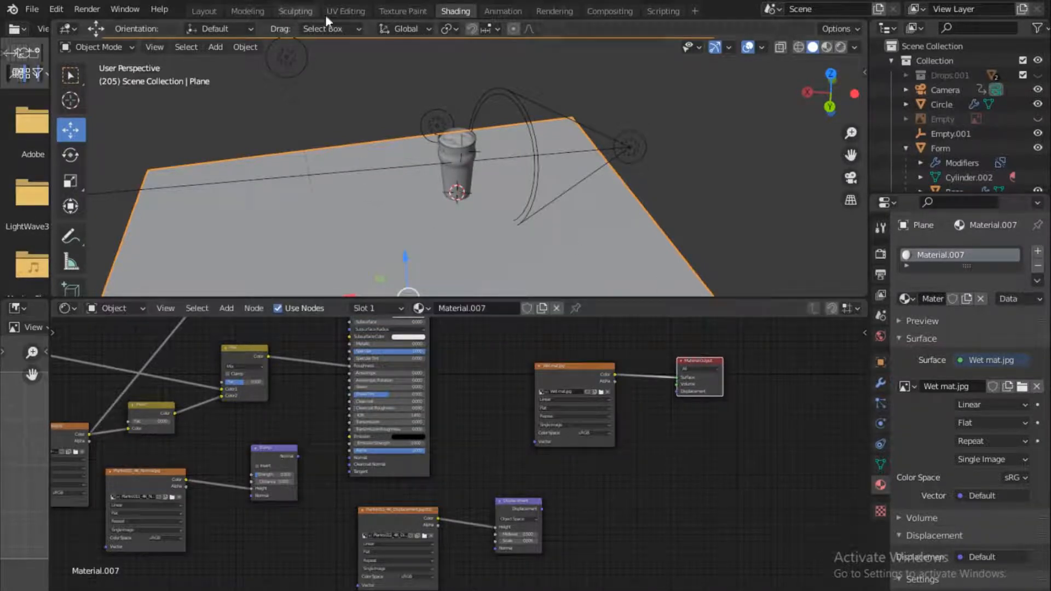
# - In the Texture Paint workspace, paint black strokes on Wet mat.jpg over the table area around the base of the glass
pyautogui.click(404, 11)
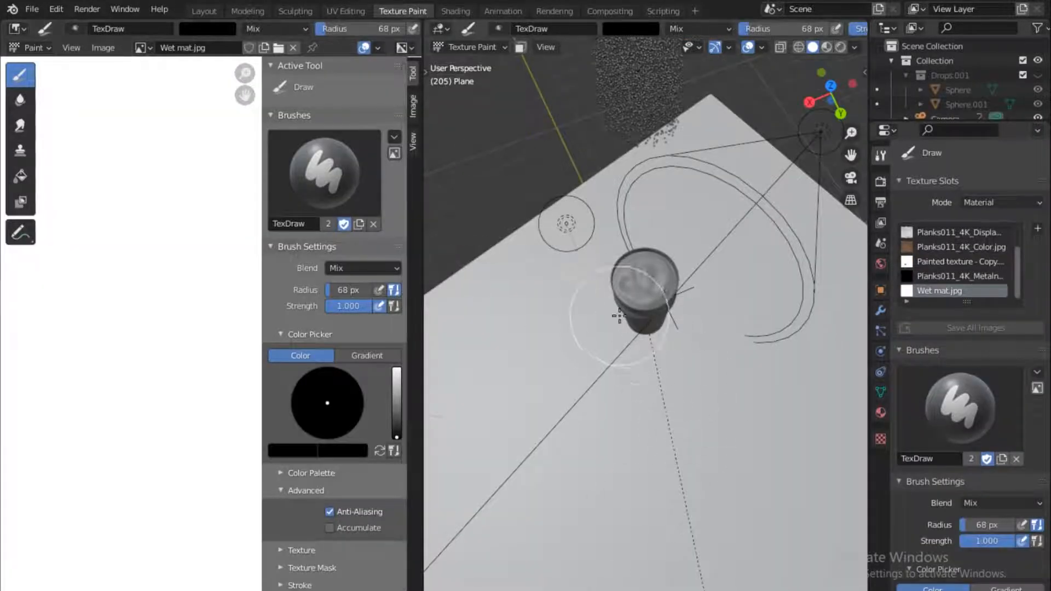
pyautogui.scroll(-2, 181, 281)
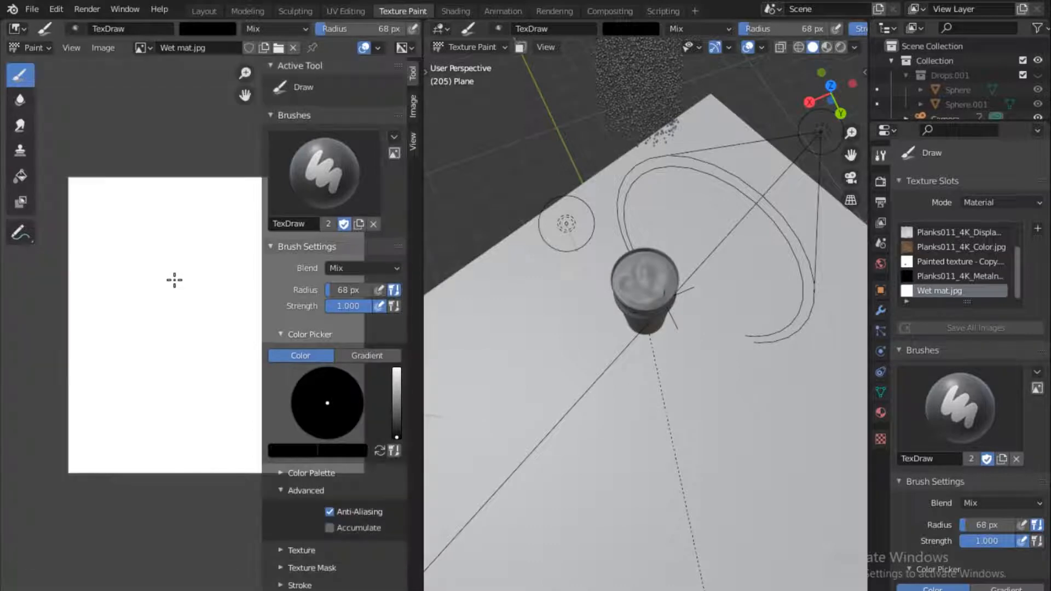
pyautogui.scroll(1, 181, 280)
pyautogui.scroll(-1, 671, 339)
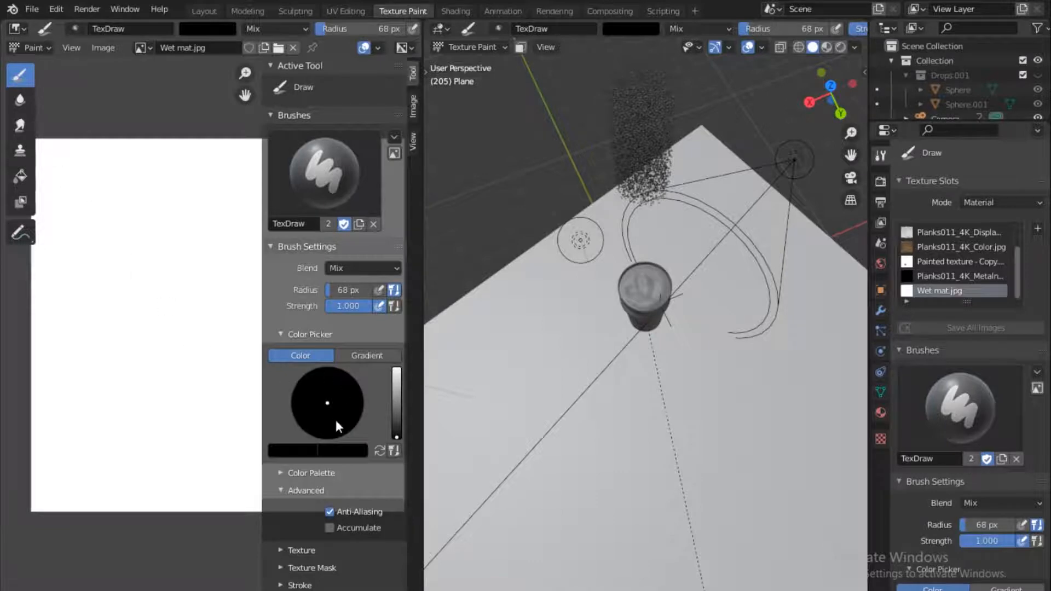
pyautogui.moveTo(657, 386)
pyautogui.mouseDown()
pyautogui.moveTo(697, 409)
pyautogui.moveTo(636, 431)
pyautogui.mouseUp()
pyautogui.moveTo(587, 380)
pyautogui.mouseDown()
pyautogui.moveTo(585, 350)
pyautogui.moveTo(595, 378)
pyautogui.mouseUp()
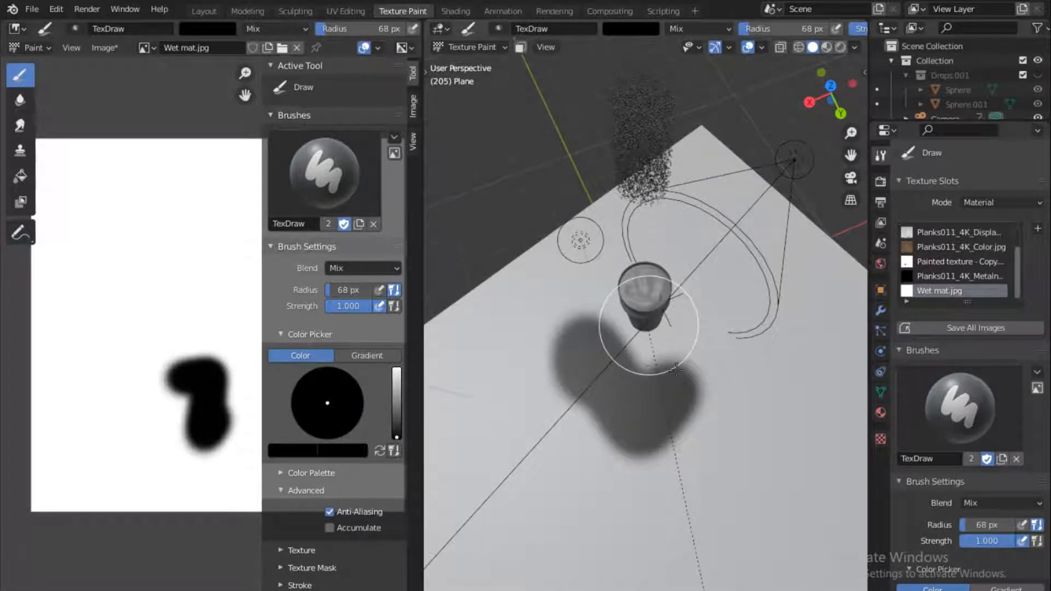
pyautogui.moveTo(649, 326)
pyautogui.mouseDown()
pyautogui.moveTo(704, 347)
pyautogui.moveTo(647, 335)
pyautogui.mouseUp()
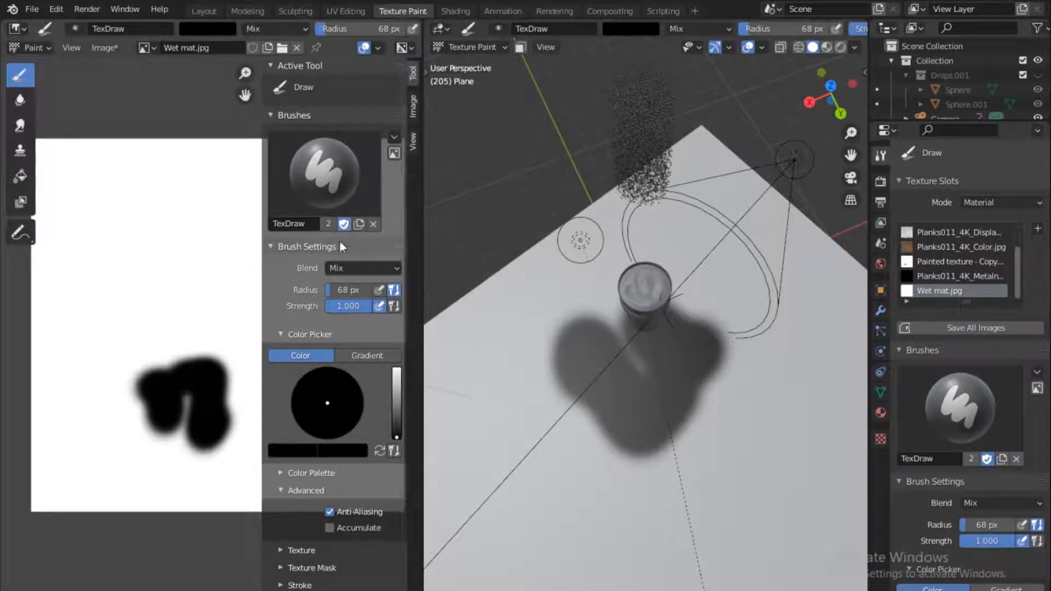
# - Set the brush radius to 31 px and paint a small black spot on the table beside the larger painted area
pyautogui.scroll(-2, 338, 274)
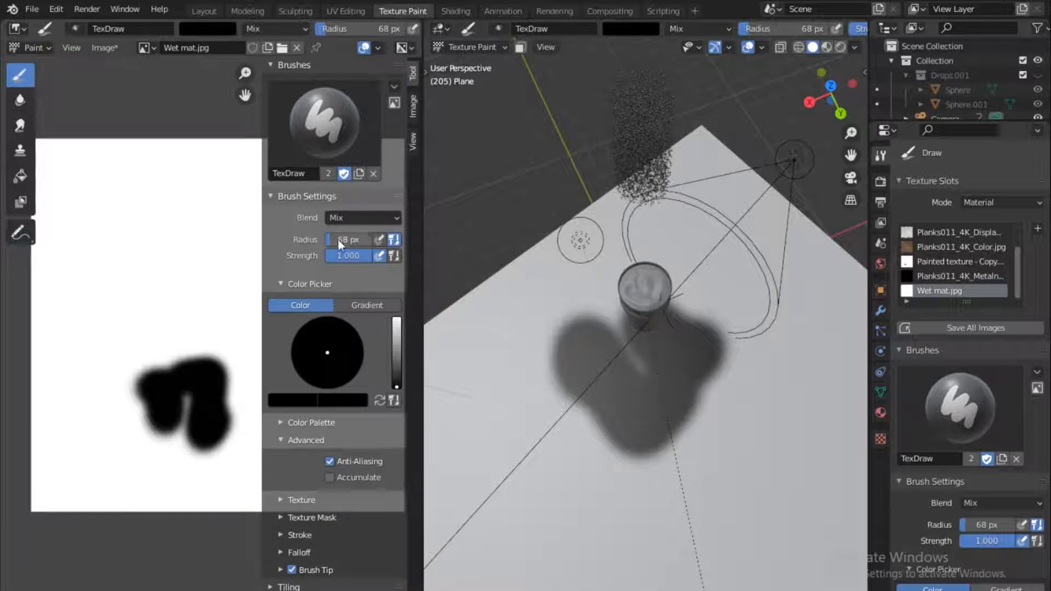
pyautogui.moveTo(348, 239); pyautogui.dragTo(326, 239)
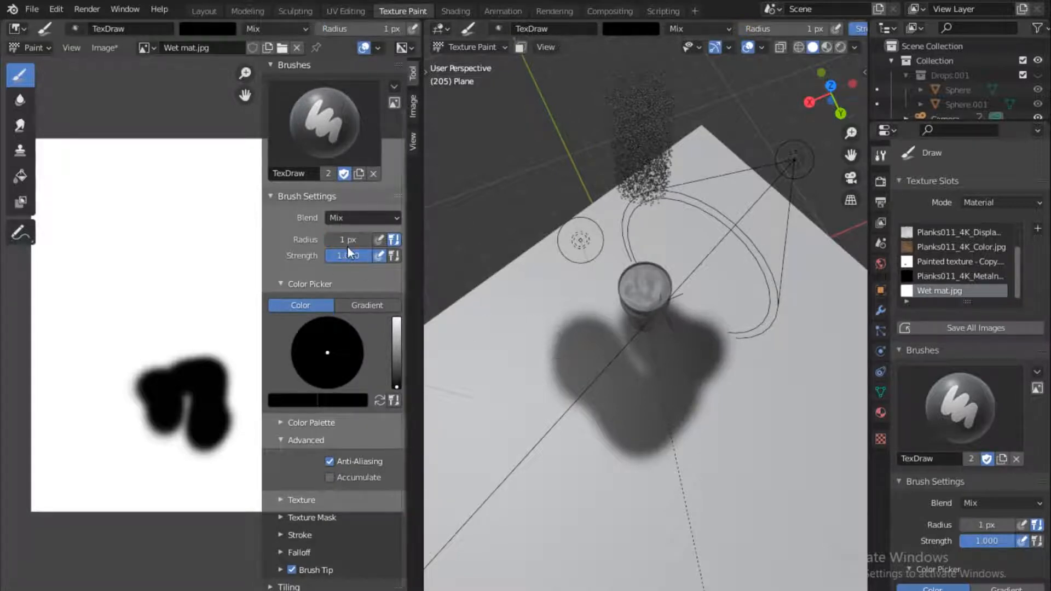
pyautogui.moveTo(330, 240); pyautogui.dragTo(333, 240)
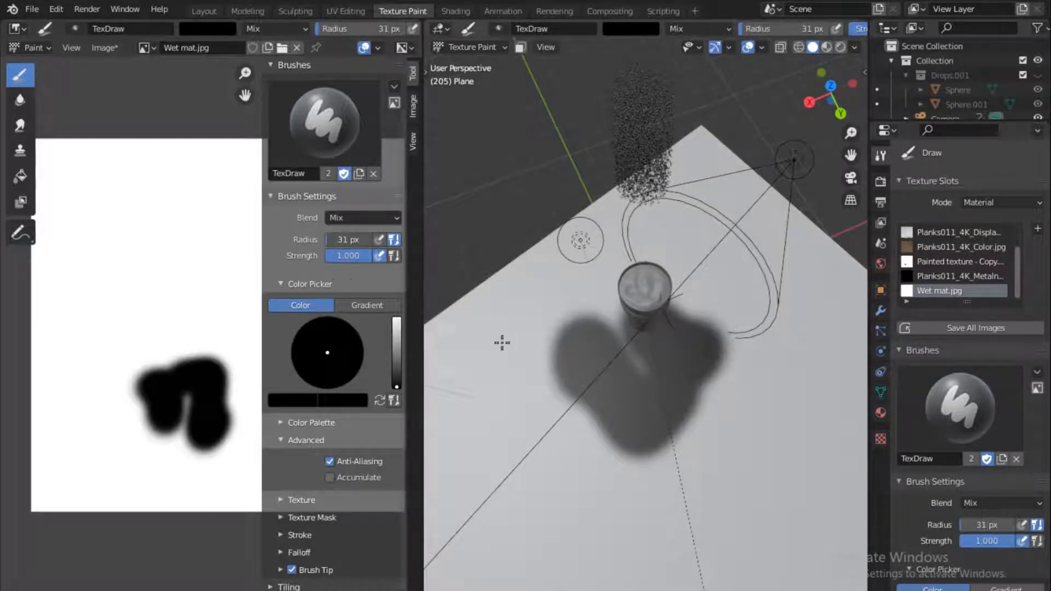
pyautogui.moveTo(515, 356); pyautogui.dragTo(530, 373)
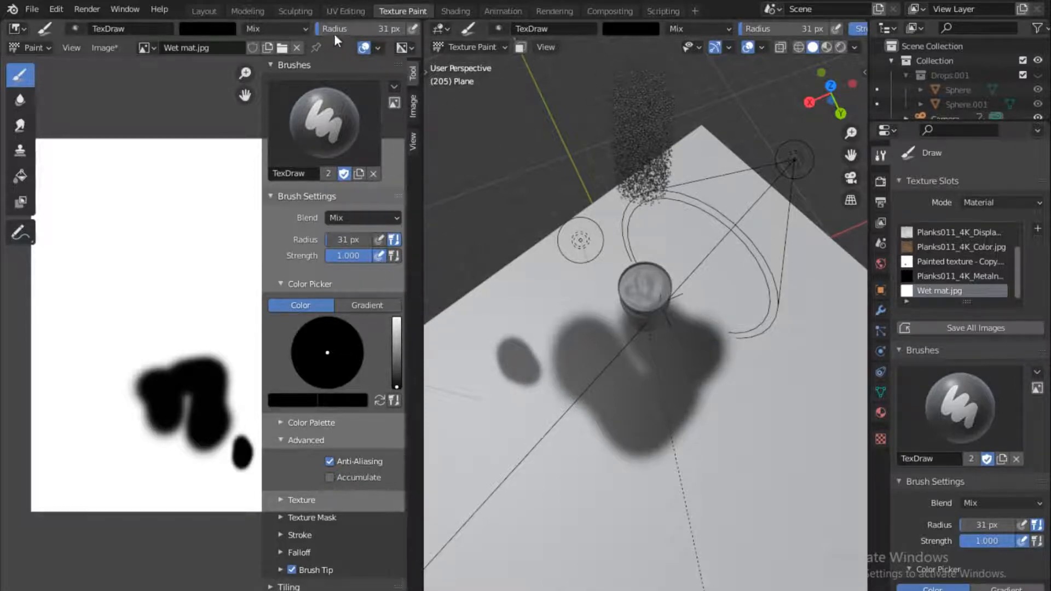
# - Return to the Shading workspace and reconnect the Principled BSDF to the Material Output's Surface in place of the Wet mat texture
pyautogui.click(342, 10)
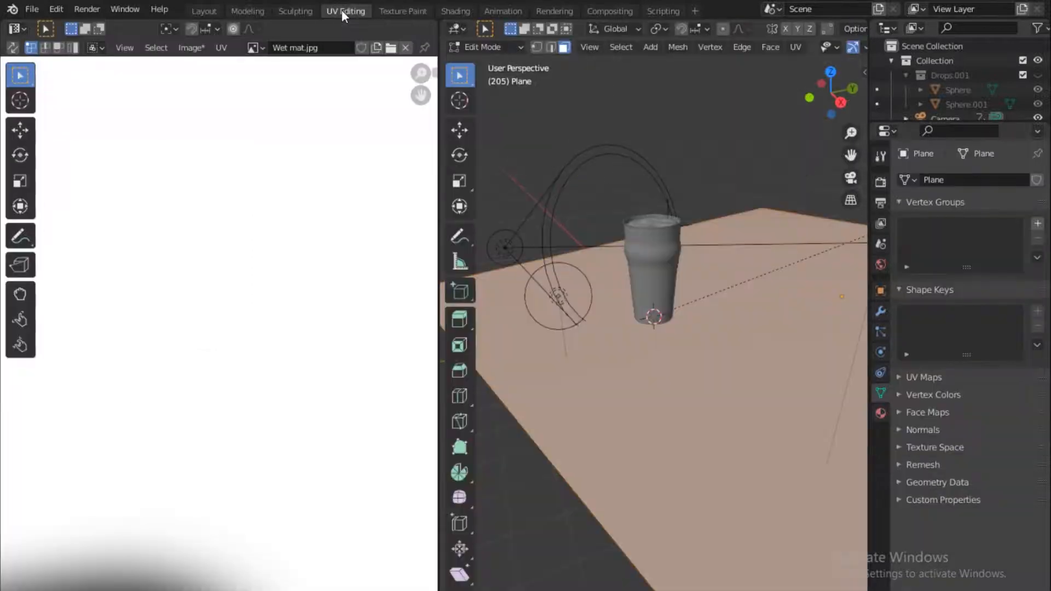
pyautogui.click(462, 11)
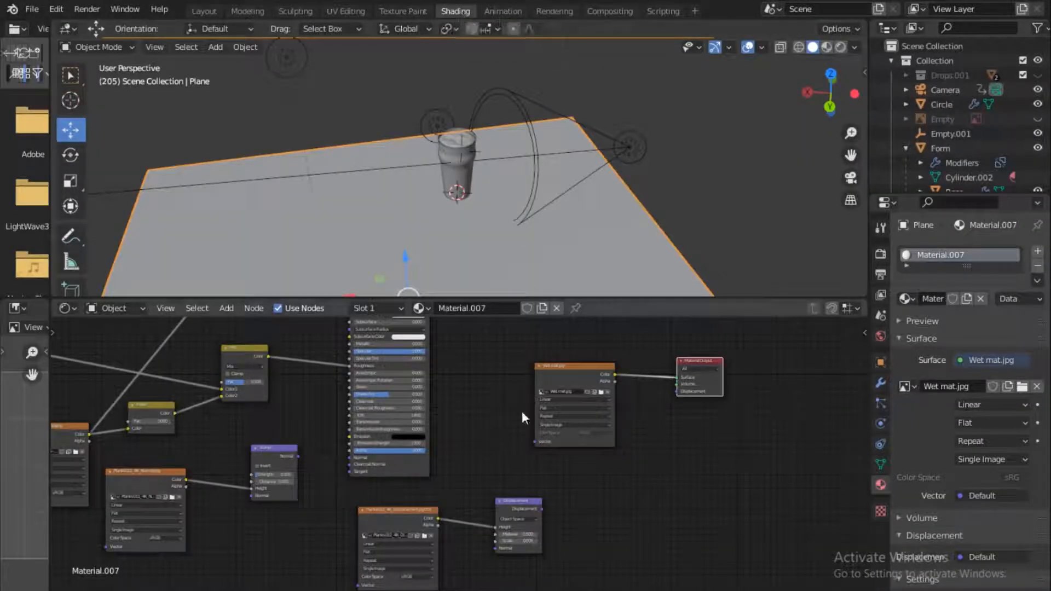
pyautogui.scroll(-1, 470, 394)
pyautogui.moveTo(472, 399); pyautogui.dragTo(527, 405, button='middle')
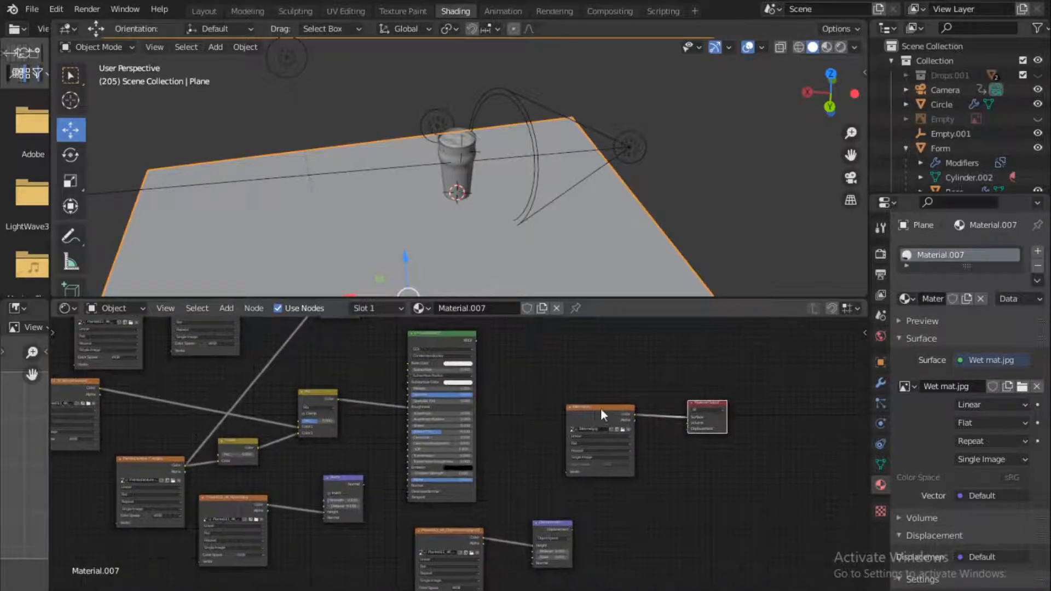
pyautogui.click(635, 416)
pyautogui.moveTo(478, 340); pyautogui.dragTo(688, 418)
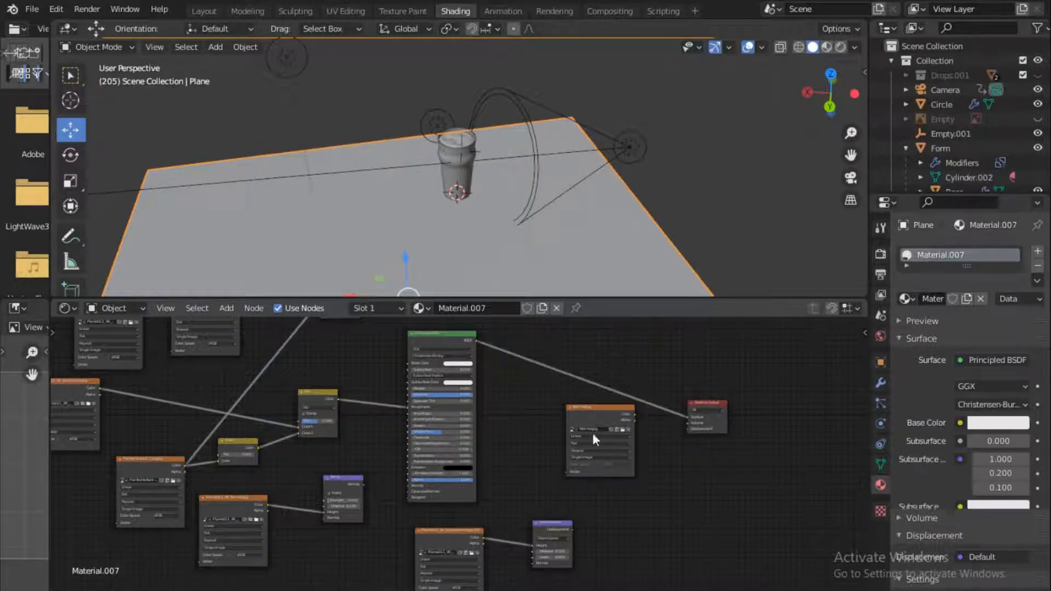
# - Move the Wet mat texture node next to the Painted texture - Copy node, among the other image textures
pyautogui.moveTo(590, 407); pyautogui.dragTo(52, 481)
pyautogui.moveTo(133, 458); pyautogui.dragTo(338, 410, button='middle')
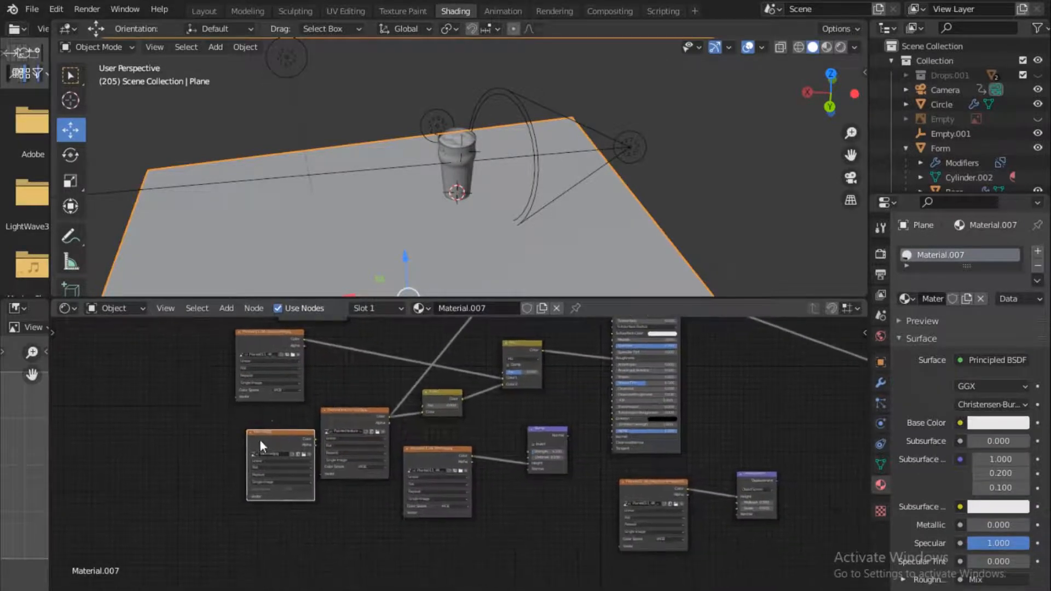
pyautogui.moveTo(270, 432)
pyautogui.mouseDown()
pyautogui.moveTo(249, 433)
pyautogui.moveTo(266, 429)
pyautogui.mouseUp()
pyautogui.scroll(3, 393, 435)
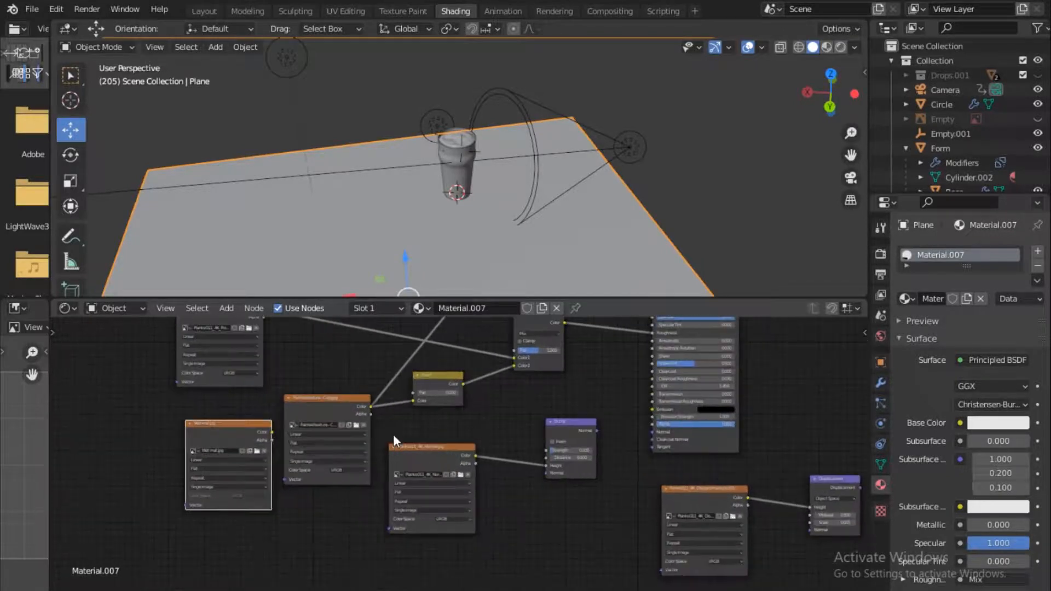
pyautogui.scroll(2, 393, 435)
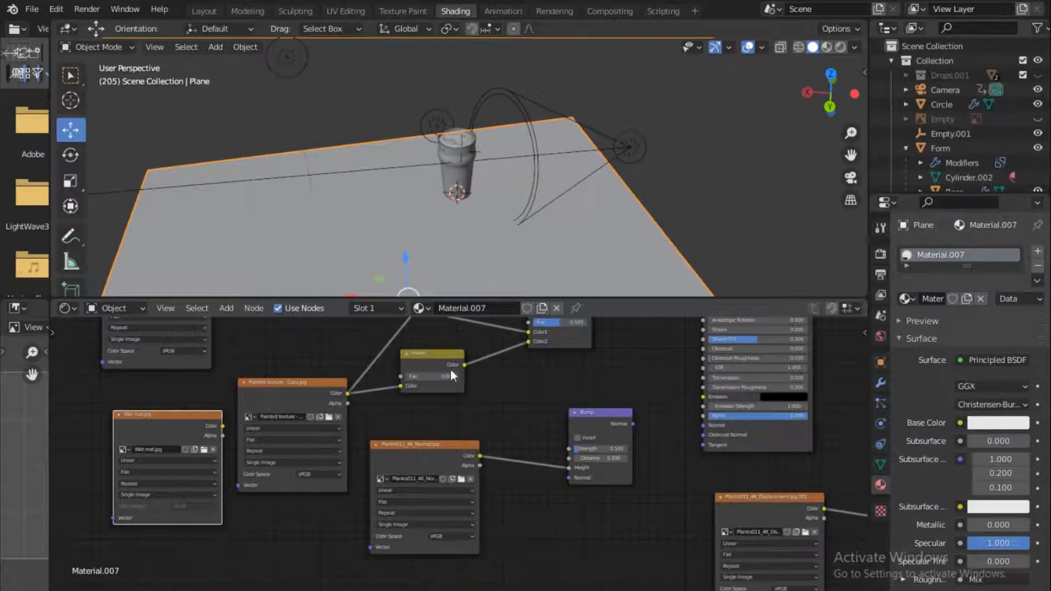
pyautogui.moveTo(445, 375); pyautogui.dragTo(458, 412, button='middle')
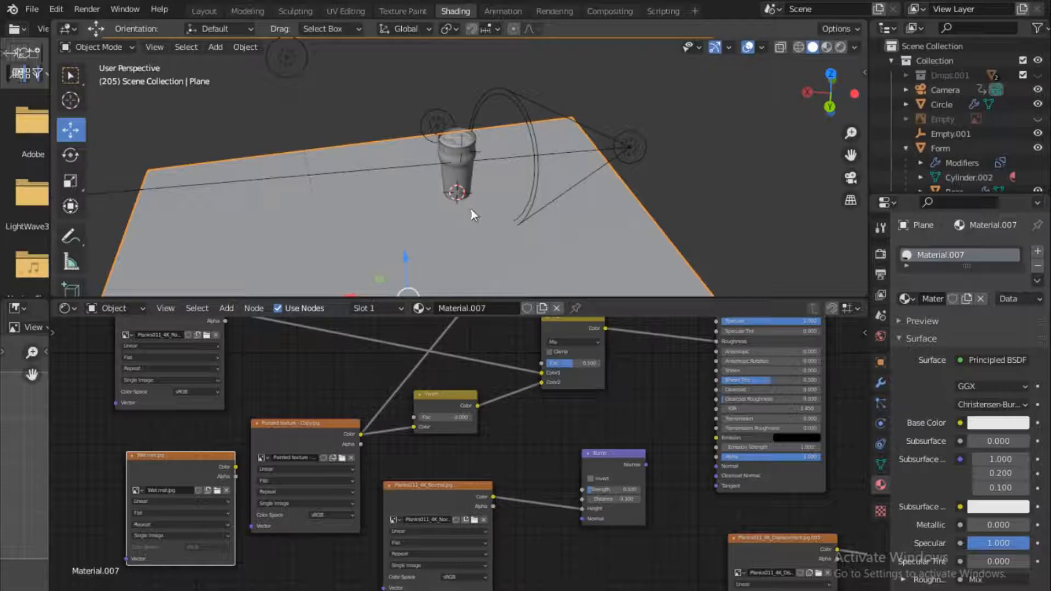
# - Connect the Wet mat texture's Color output to Color2 of the Mix node that drives the roughness
pyautogui.scroll(5, 470, 211)
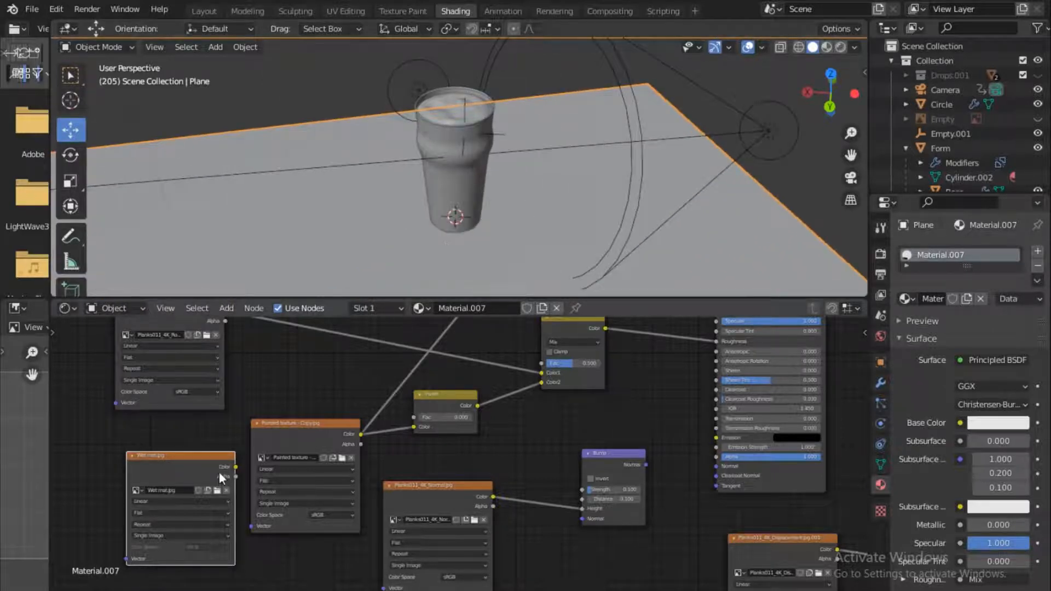
pyautogui.moveTo(234, 467); pyautogui.dragTo(213, 472)
pyautogui.moveTo(615, 382); pyautogui.dragTo(591, 417, button='middle')
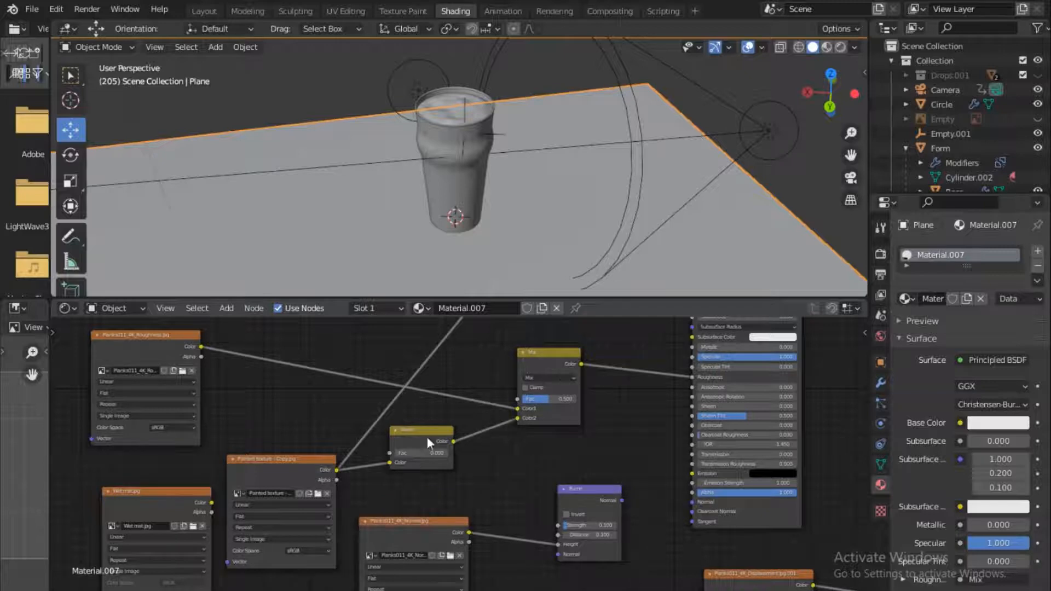
pyautogui.moveTo(212, 501); pyautogui.dragTo(516, 418)
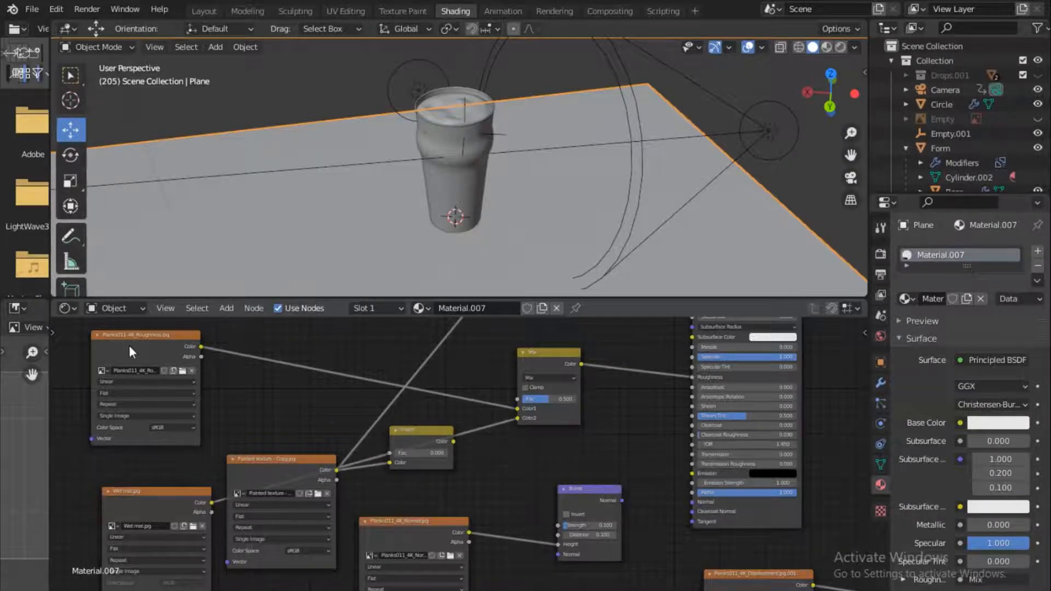
# - Rearrange the roughness texture, Mix, Invert, Painted texture and Wet mat nodes to expose the links into the roughness Mix node
pyautogui.moveTo(130, 335); pyautogui.dragTo(149, 345)
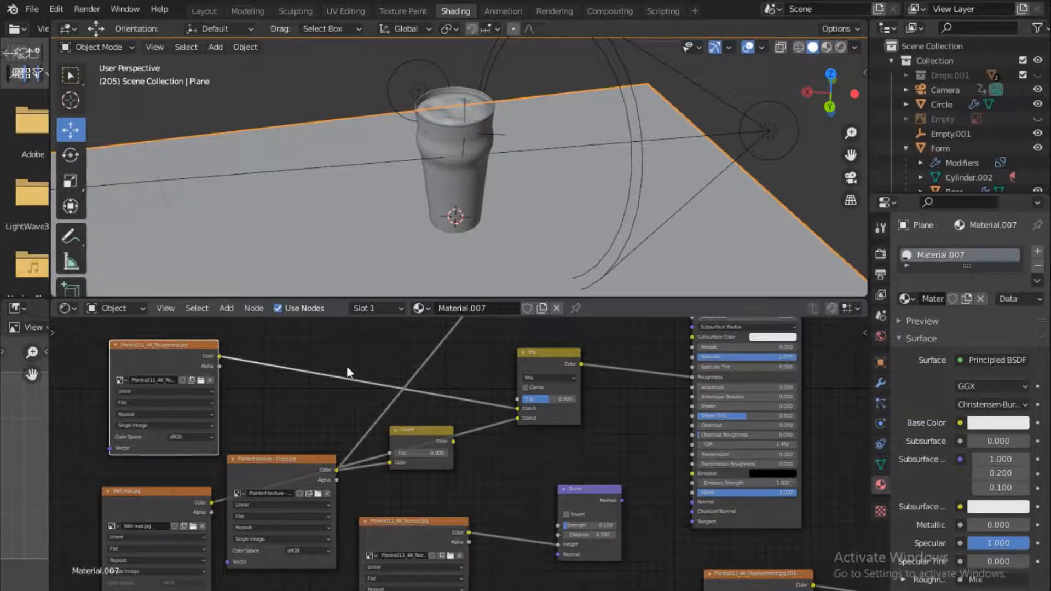
pyautogui.moveTo(534, 354); pyautogui.dragTo(531, 355)
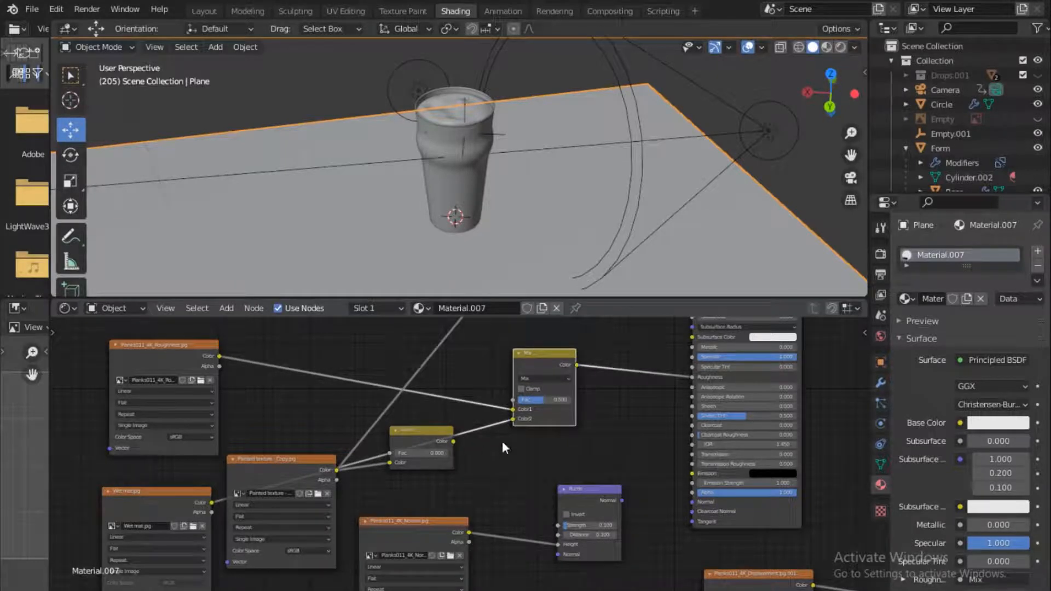
pyautogui.moveTo(404, 432)
pyautogui.mouseDown()
pyautogui.moveTo(399, 368)
pyautogui.moveTo(411, 440)
pyautogui.moveTo(409, 430)
pyautogui.mouseUp()
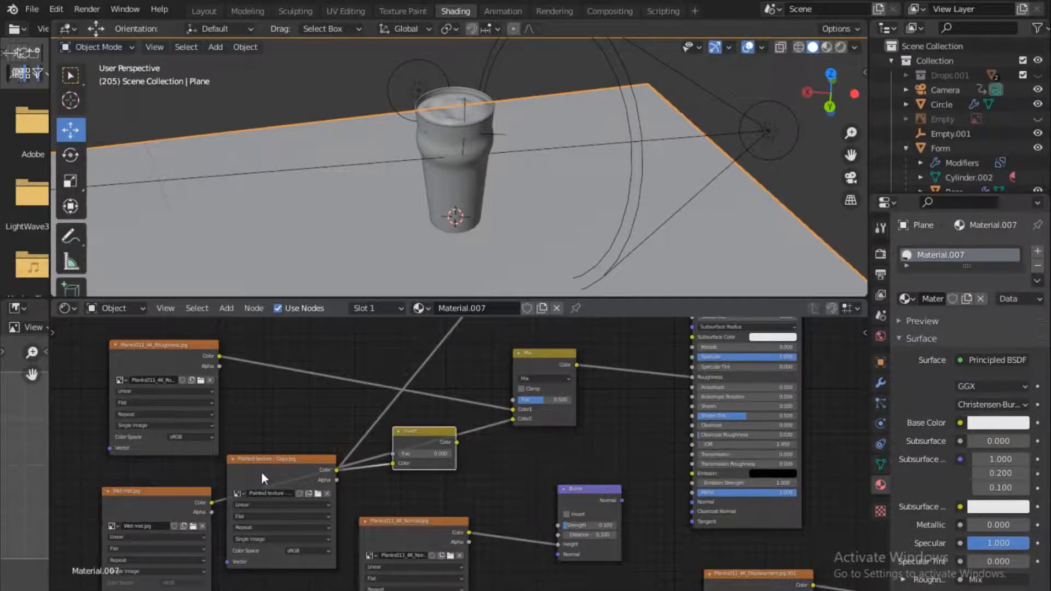
pyautogui.moveTo(337, 469)
pyautogui.mouseDown()
pyautogui.moveTo(424, 470)
pyautogui.moveTo(326, 477)
pyautogui.moveTo(323, 502)
pyautogui.mouseUp()
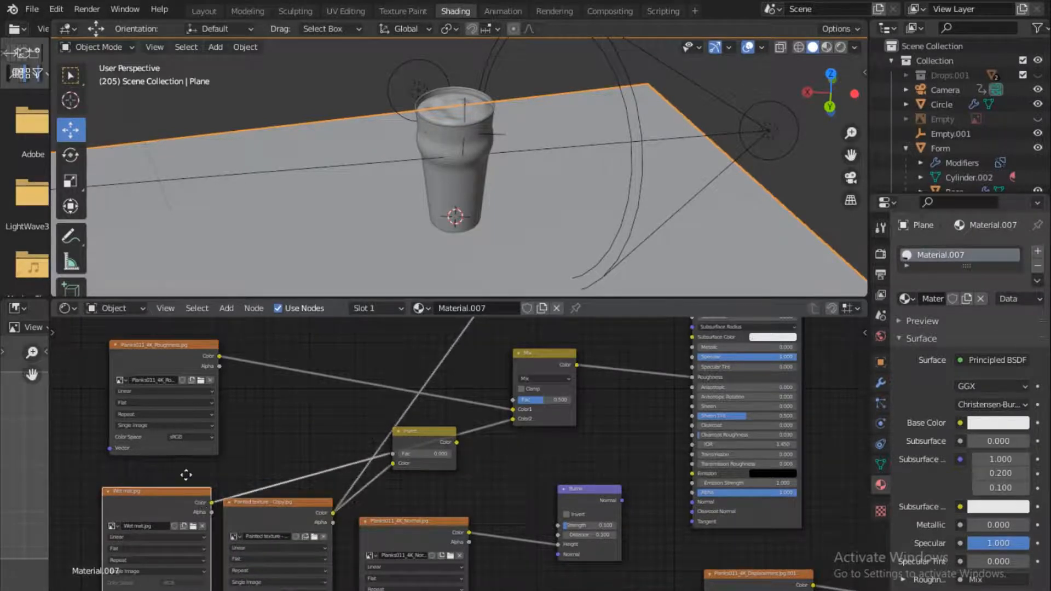
pyautogui.moveTo(194, 495); pyautogui.dragTo(186, 472)
pyautogui.moveTo(451, 431); pyautogui.dragTo(454, 470)
pyautogui.scroll(-2, 454, 466)
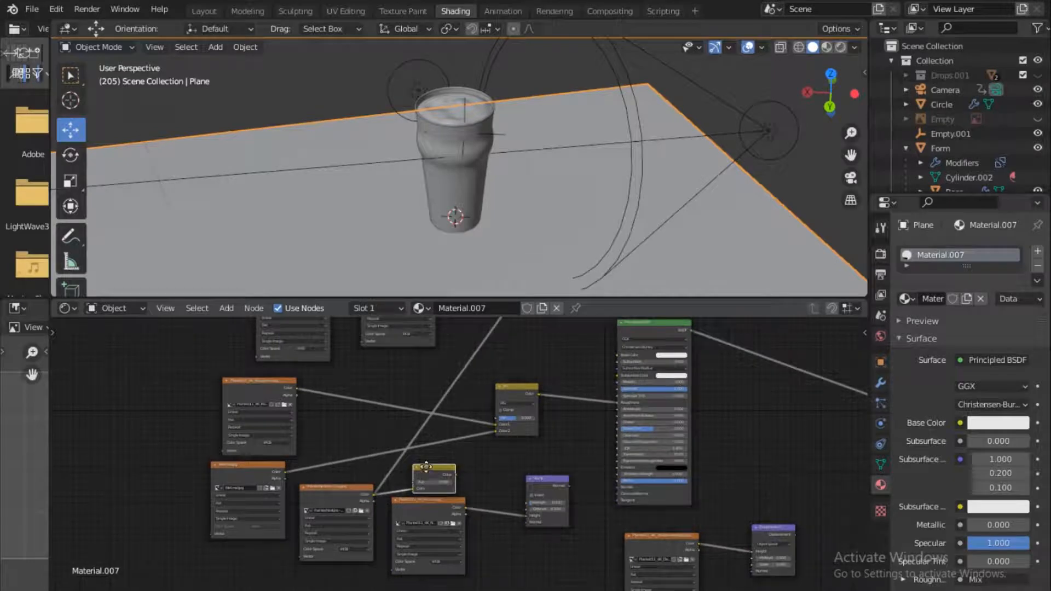
pyautogui.moveTo(426, 467)
pyautogui.mouseDown()
pyautogui.moveTo(406, 453)
pyautogui.moveTo(439, 470)
pyautogui.mouseUp()
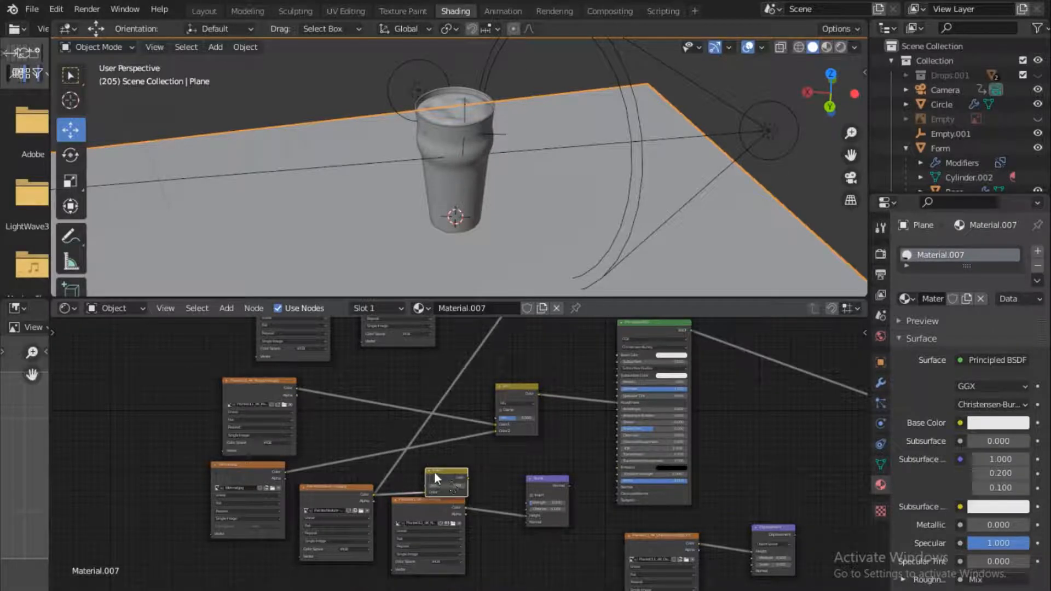
# - Reconnect the Invert node to Color2 of the roughness Mix node, and move the Wet mat and Painted texture nodes aside
pyautogui.moveTo(469, 478); pyautogui.dragTo(497, 430)
pyautogui.moveTo(272, 469); pyautogui.dragTo(170, 497)
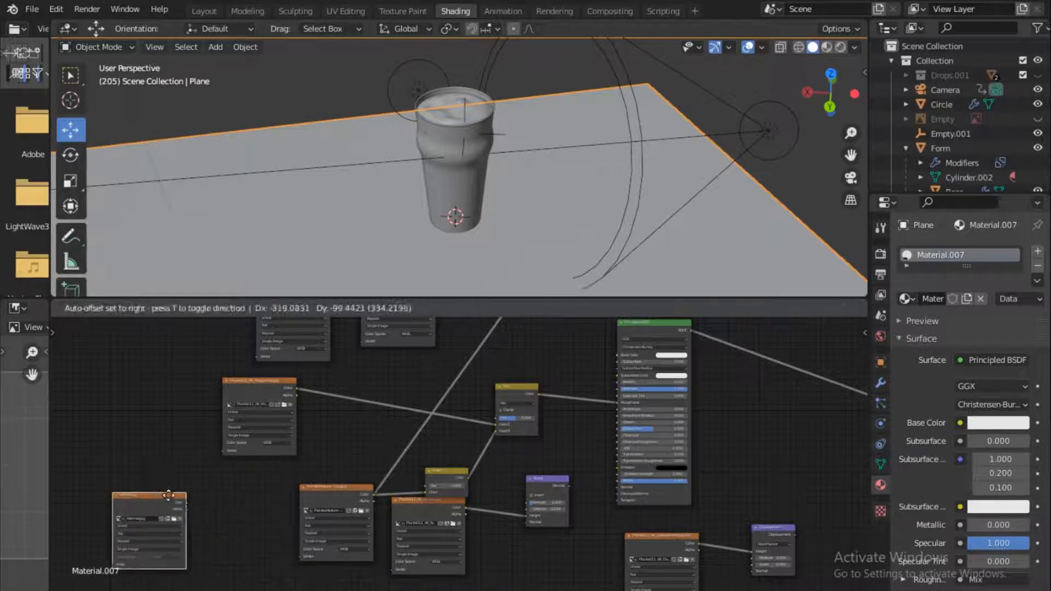
pyautogui.moveTo(348, 491); pyautogui.dragTo(291, 477)
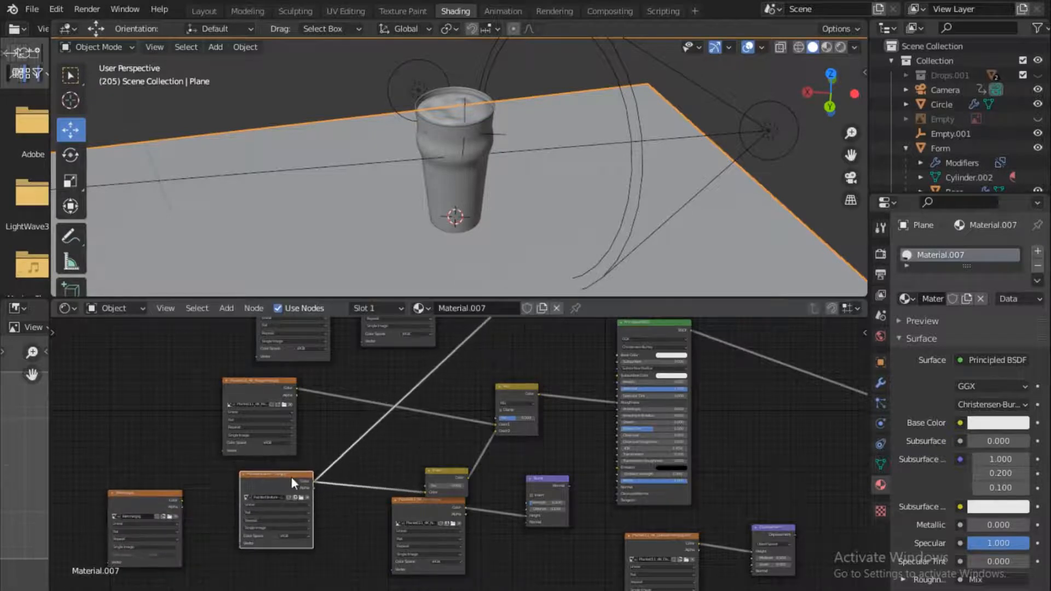
# - Move the Mix node fed by the Planks011 color texture slightly closer to that texture
pyautogui.moveTo(438, 434); pyautogui.dragTo(375, 505, button='middle')
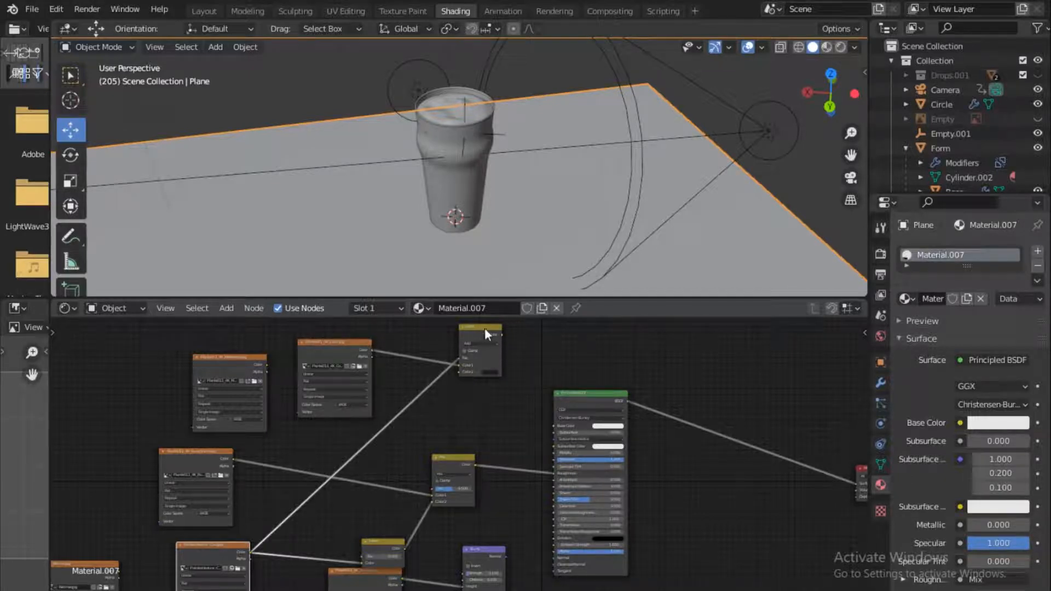
pyautogui.moveTo(484, 327); pyautogui.dragTo(478, 329)
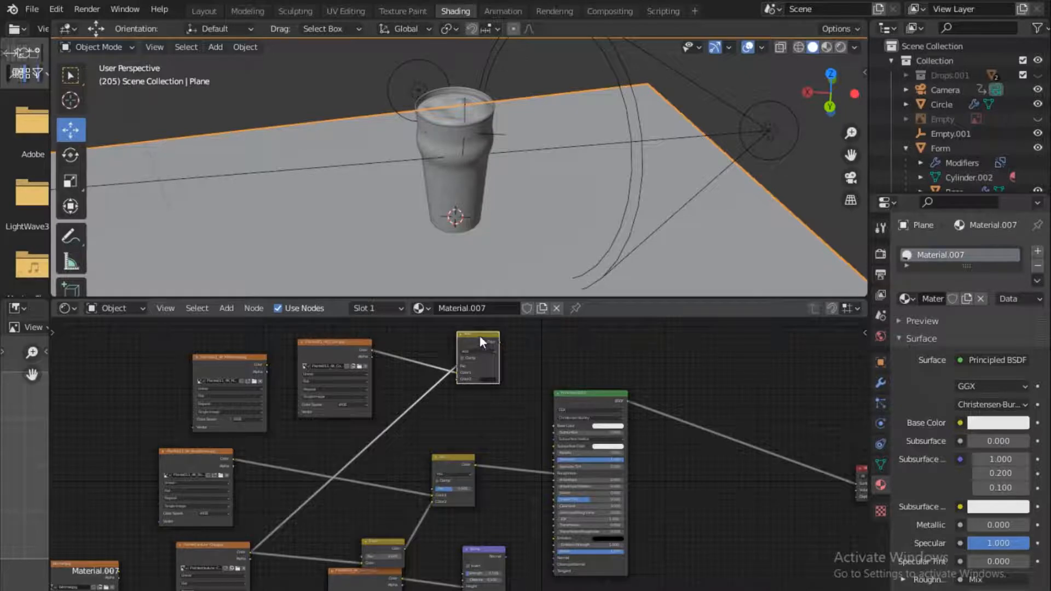
pyautogui.moveTo(480, 337); pyautogui.dragTo(471, 343)
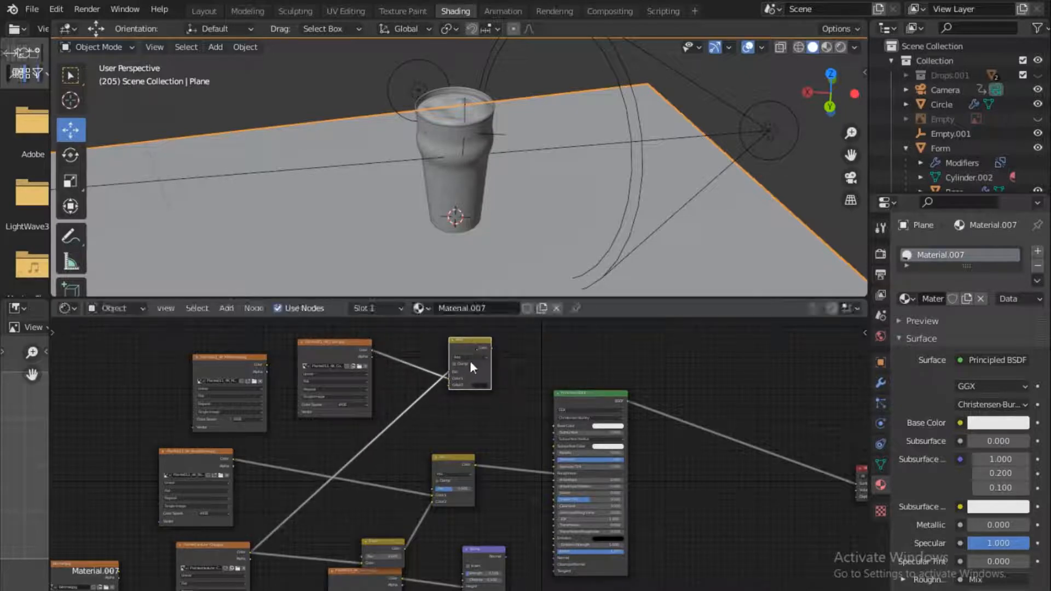
# - Shift the Planks011 color texture, its Mix node and the Painted texture node slightly to expose the links into that Mix node
pyautogui.moveTo(323, 344); pyautogui.dragTo(319, 347)
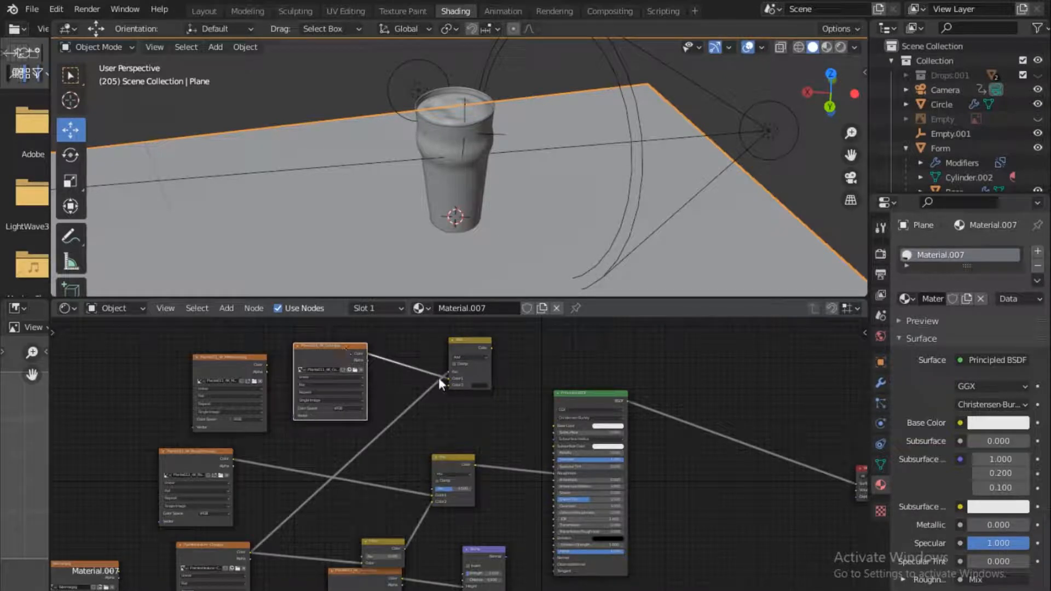
pyautogui.moveTo(447, 378)
pyautogui.mouseDown()
pyautogui.moveTo(471, 416)
pyautogui.moveTo(555, 435)
pyautogui.moveTo(563, 423)
pyautogui.moveTo(438, 445)
pyautogui.moveTo(415, 392)
pyautogui.moveTo(455, 376)
pyautogui.mouseUp()
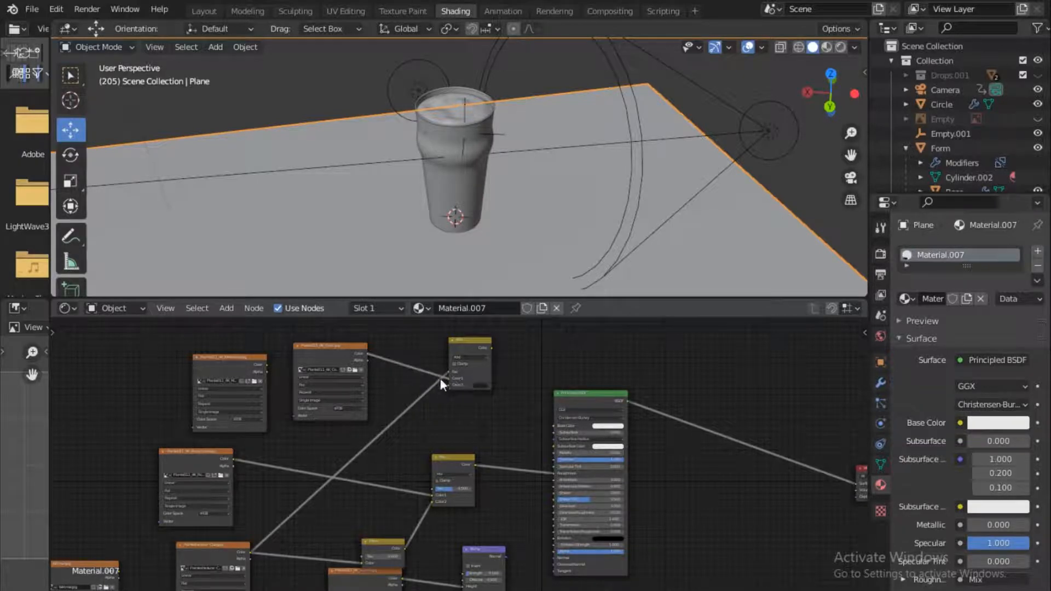
pyautogui.click(479, 385)
pyautogui.moveTo(465, 342); pyautogui.dragTo(474, 346)
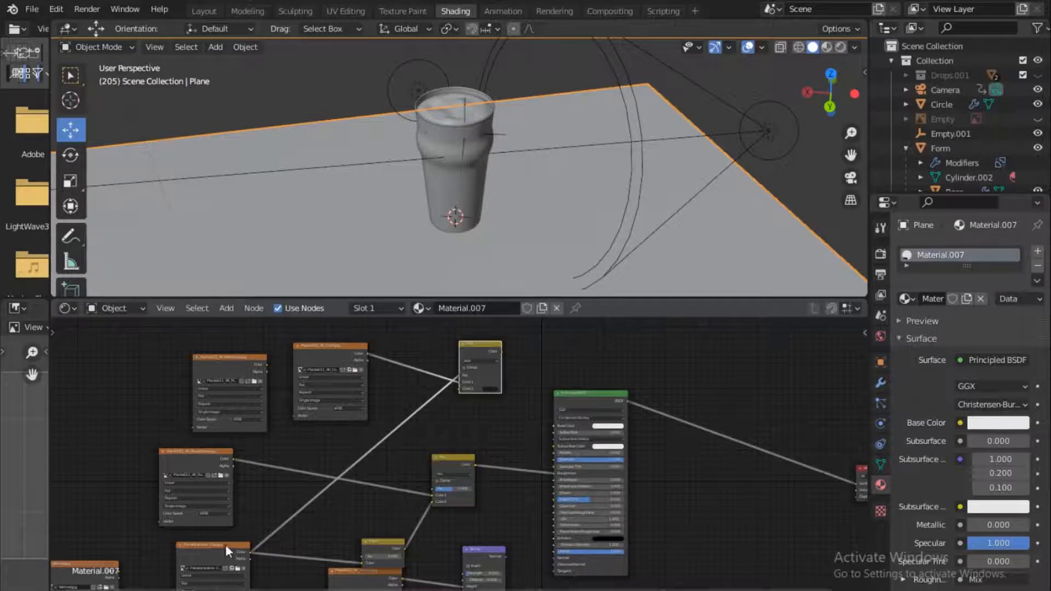
pyautogui.moveTo(225, 544); pyautogui.dragTo(209, 540)
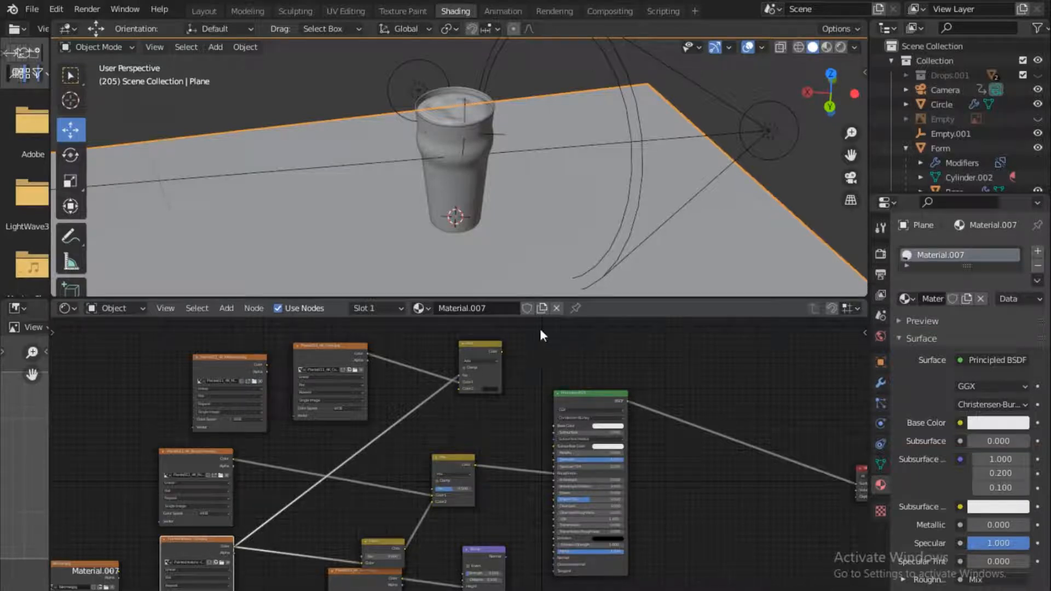
# - Connect the Color output of the Mix node fed by the Planks011 color texture to Base Color of the Principled BSDF
pyautogui.moveTo(501, 350); pyautogui.dragTo(556, 426)
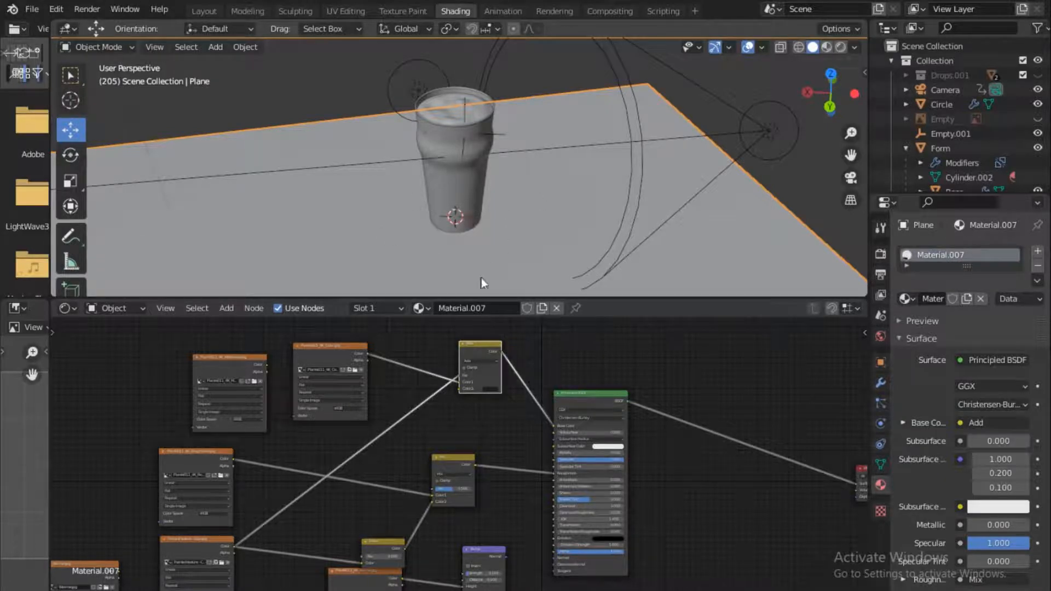
pyautogui.scroll(4, 559, 162)
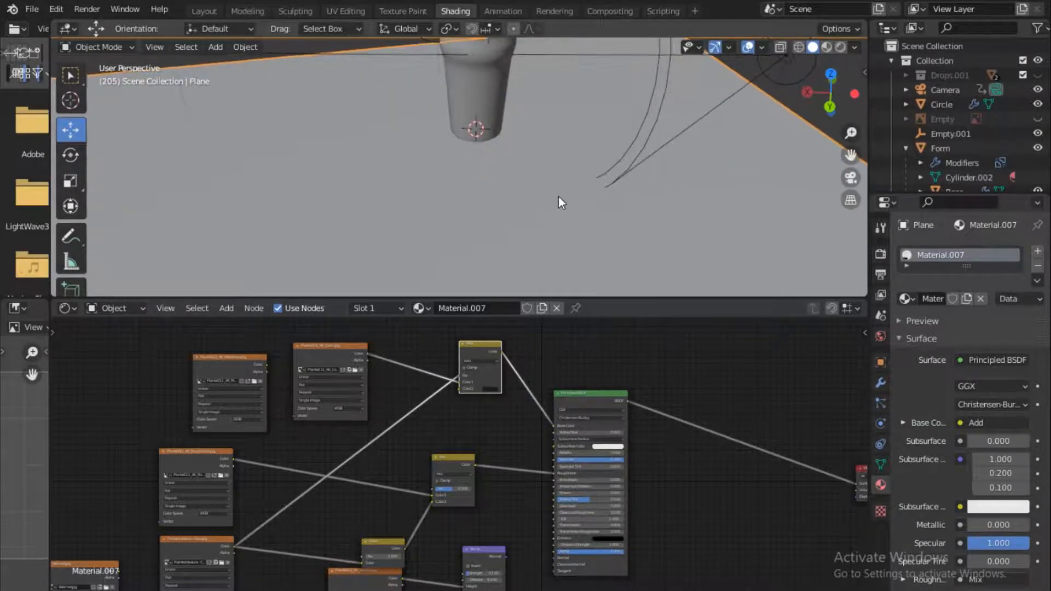
pyautogui.scroll(-4, 558, 196)
# - Move the Bump node and the image texture feeding its Height down, clear of the Invert node
pyautogui.moveTo(483, 521); pyautogui.dragTo(463, 343, button='middle')
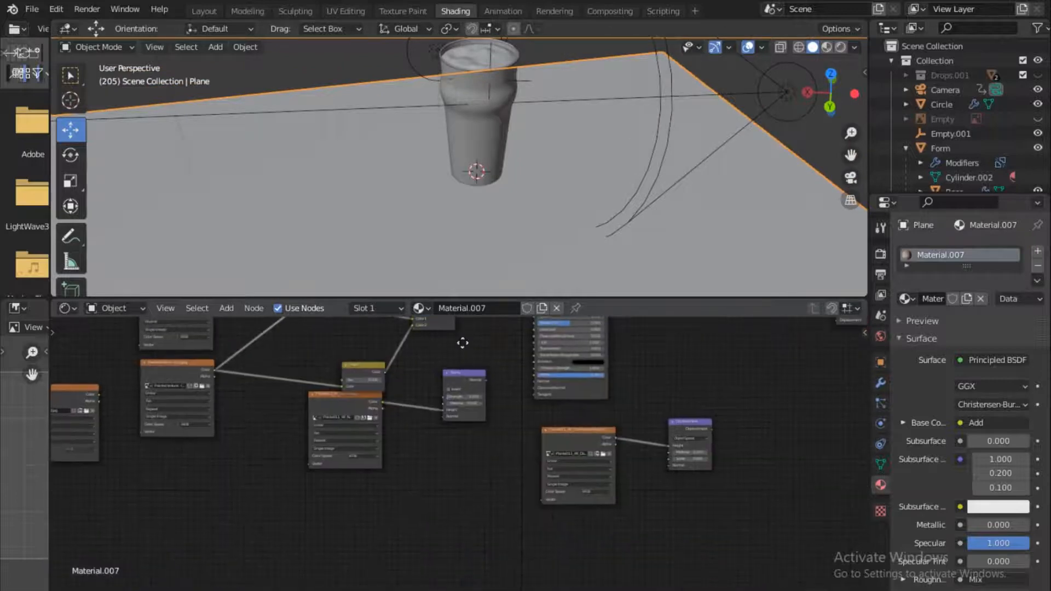
pyautogui.moveTo(327, 413); pyautogui.dragTo(322, 445)
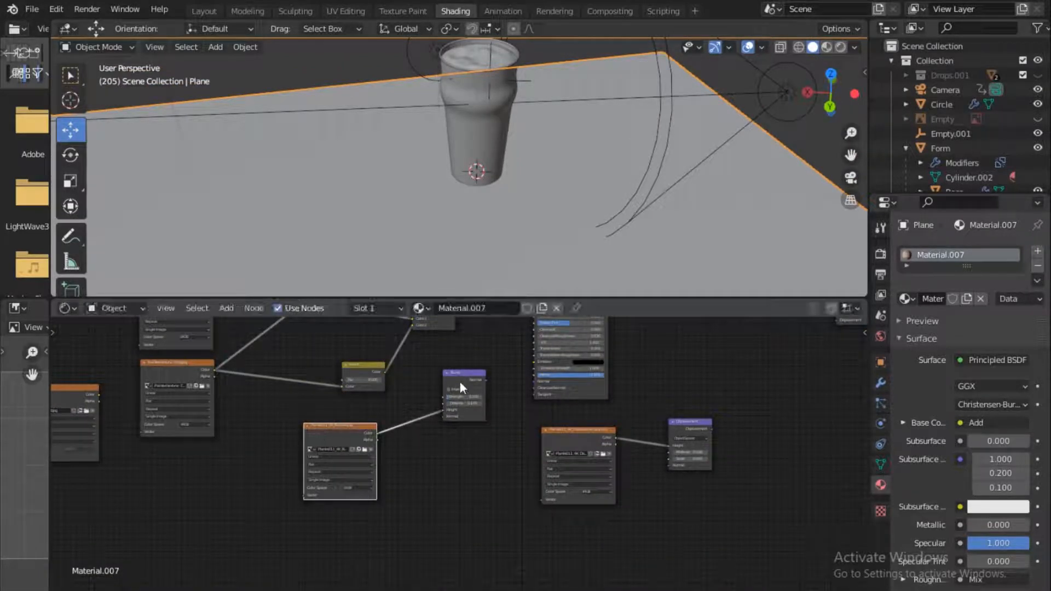
pyautogui.moveTo(460, 382); pyautogui.dragTo(463, 397)
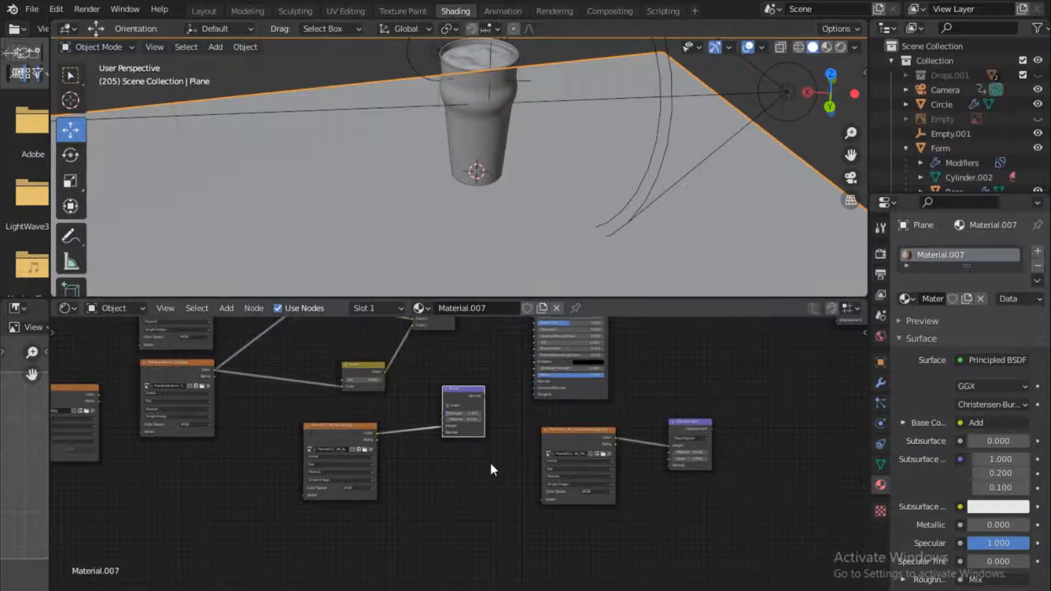
pyautogui.moveTo(501, 409); pyautogui.dragTo(495, 432, button='middle')
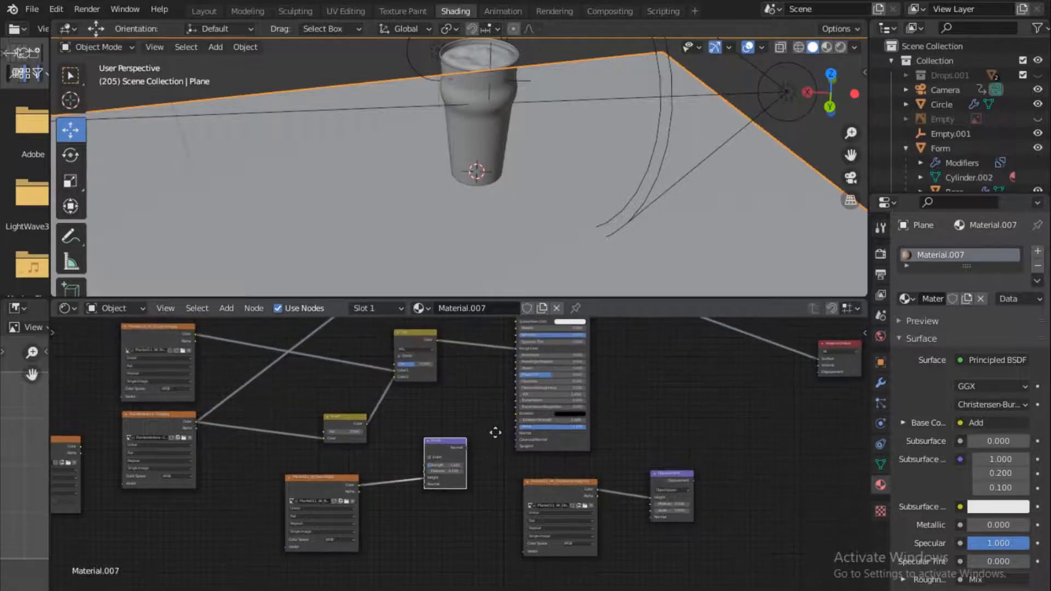
# - Examine the table plane around the glass from near and far and from several angles
pyautogui.moveTo(554, 155); pyautogui.dragTo(480, 190, button='middle')
pyautogui.moveTo(836, 106); pyautogui.dragTo(810, 119)
pyautogui.scroll(-6, 512, 150)
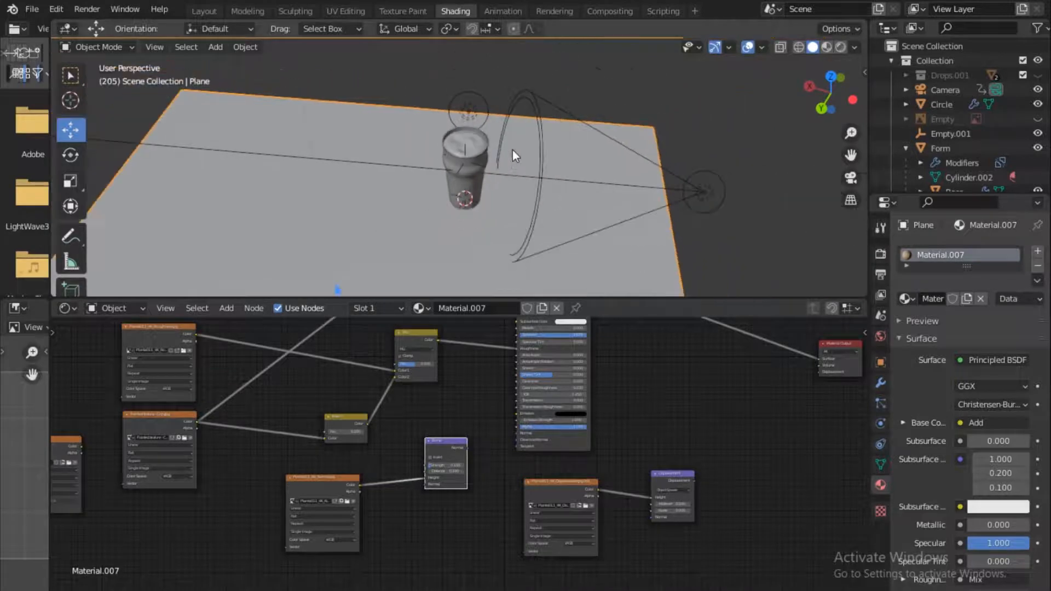
pyautogui.scroll(-2, 513, 152)
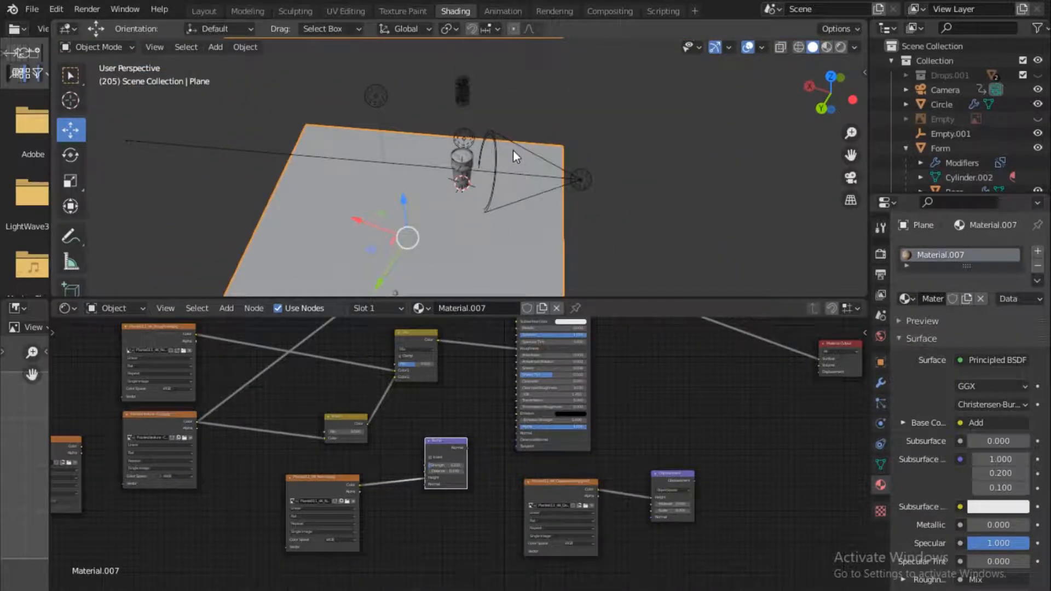
pyautogui.scroll(-1, 514, 152)
pyautogui.scroll(5, 513, 154)
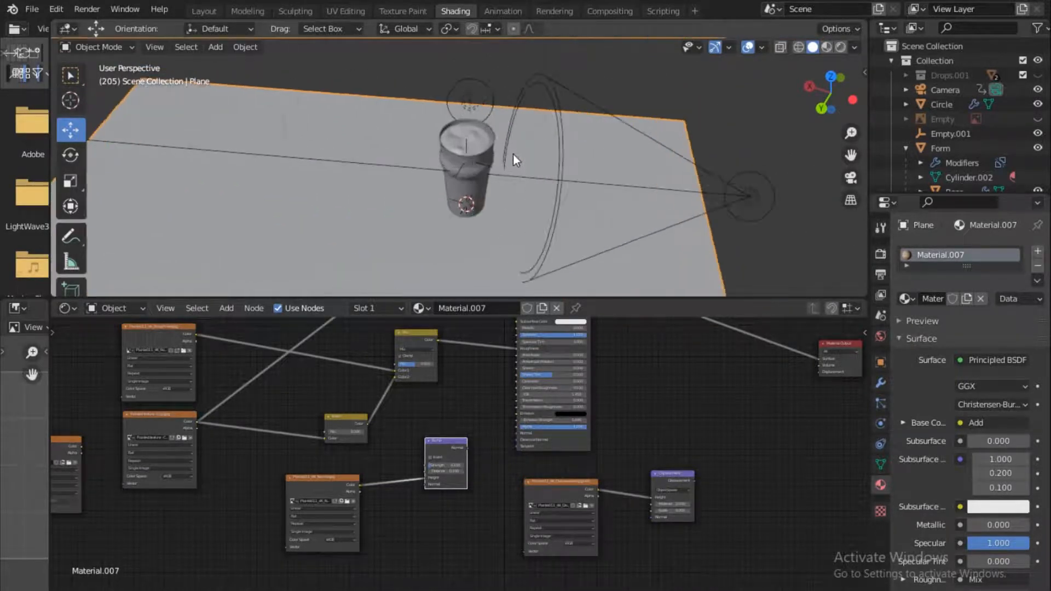
pyautogui.moveTo(830, 95)
pyautogui.mouseDown()
pyautogui.moveTo(865, 112)
pyautogui.moveTo(871, 82)
pyautogui.moveTo(843, 84)
pyautogui.mouseUp()
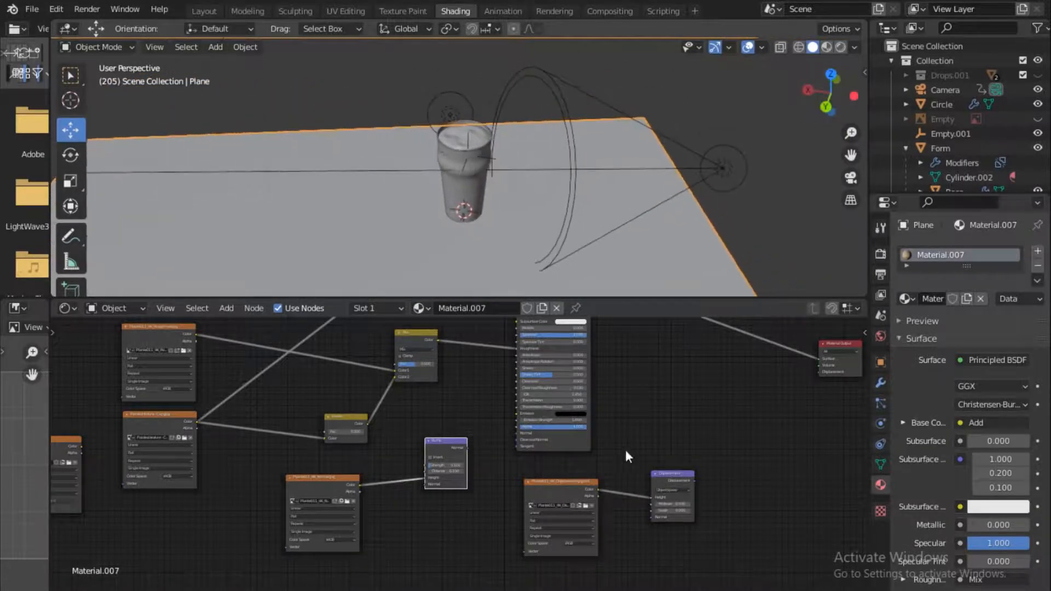
# - Move the unlinked Wet mat texture node up beside the roughness texture
pyautogui.scroll(-3, 617, 413)
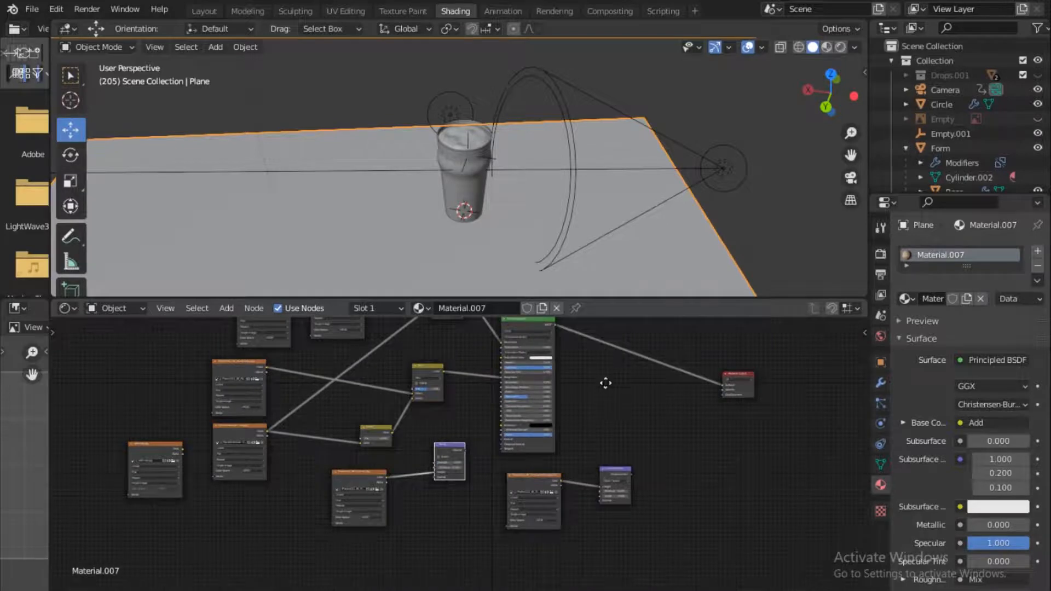
pyautogui.moveTo(606, 383); pyautogui.dragTo(631, 424, button='middle')
pyautogui.scroll(-1, 625, 414)
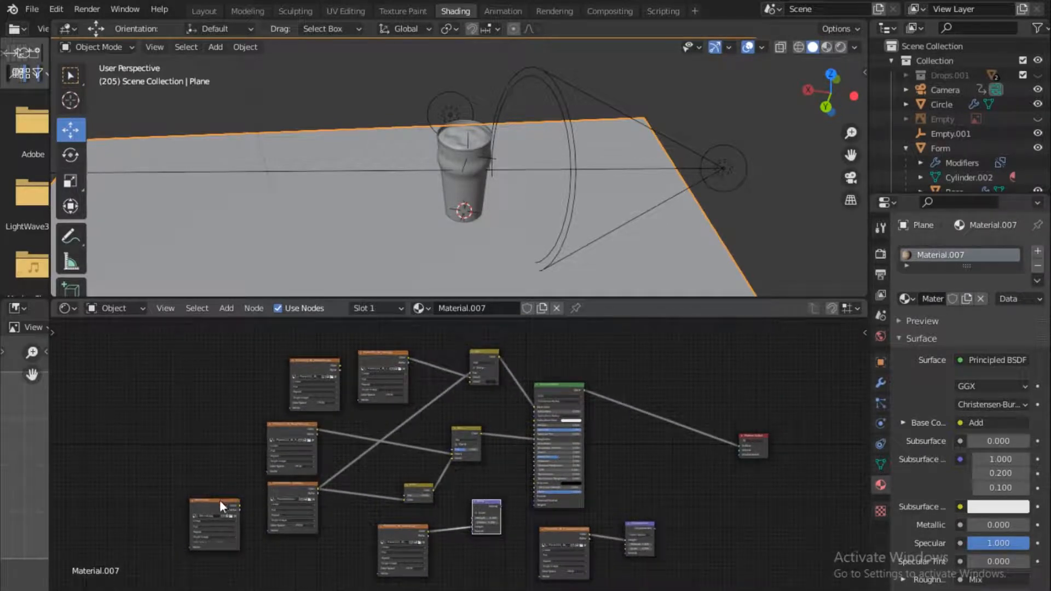
pyautogui.moveTo(219, 501); pyautogui.dragTo(206, 430)
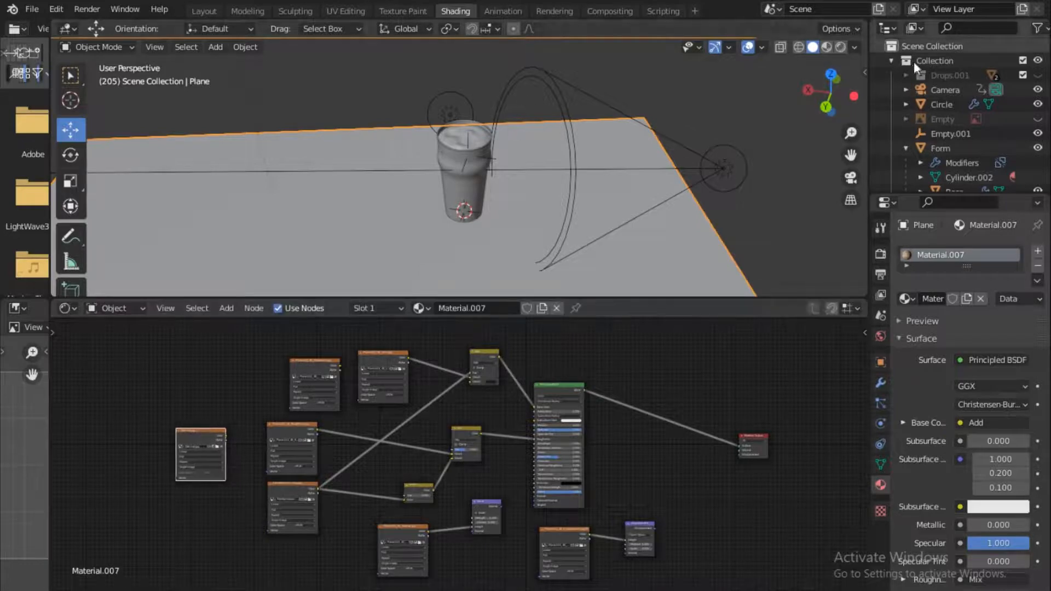
# - Deselect the plane, examine the glass and lights from several sides, and look through the scene camera
pyautogui.moveTo(830, 94); pyautogui.dragTo(852, 74)
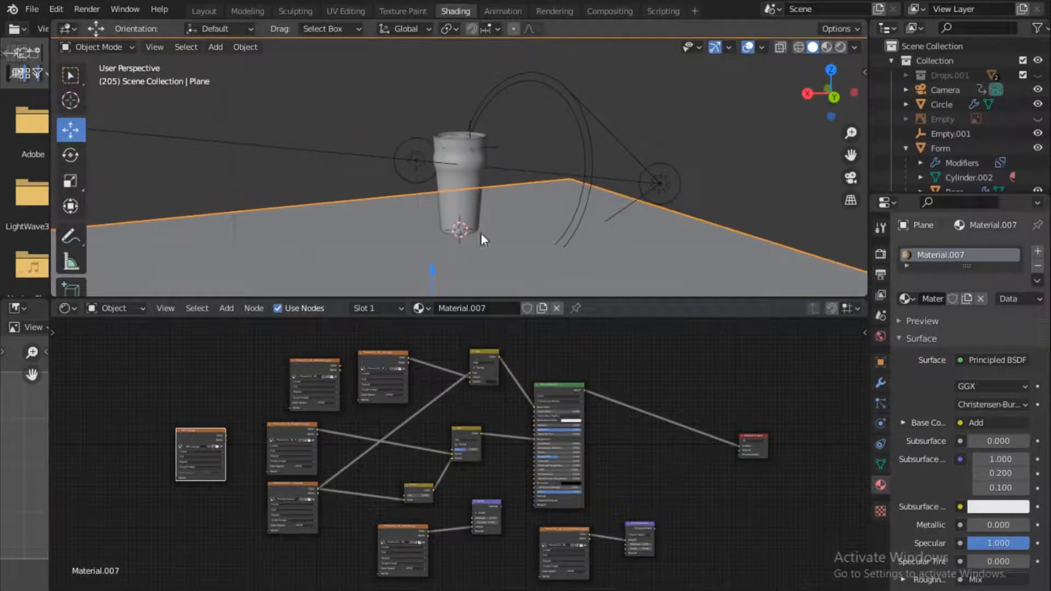
pyautogui.click(718, 149)
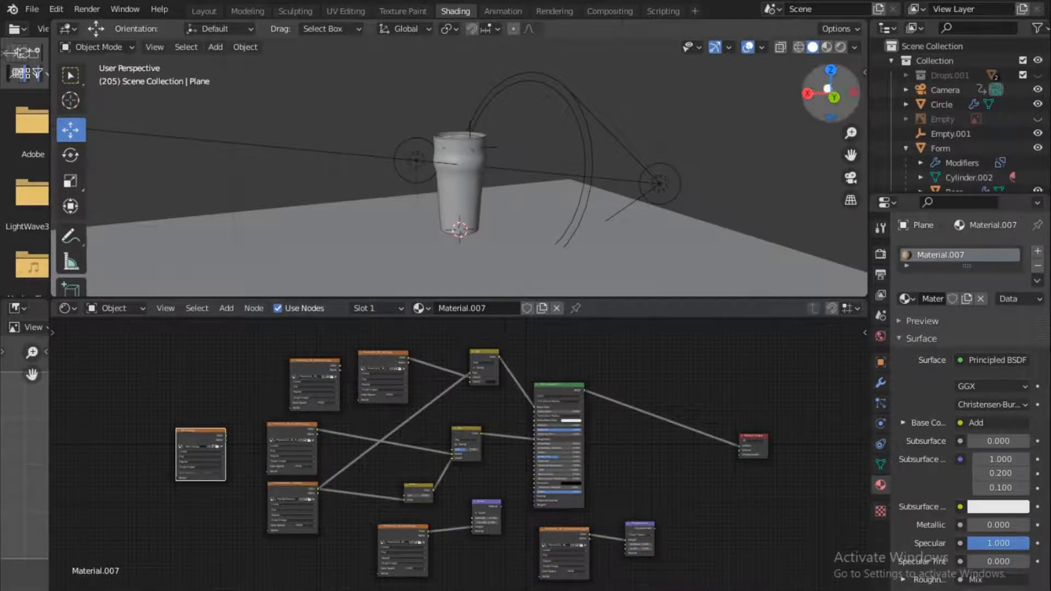
pyautogui.moveTo(830, 92); pyautogui.dragTo(863, 94)
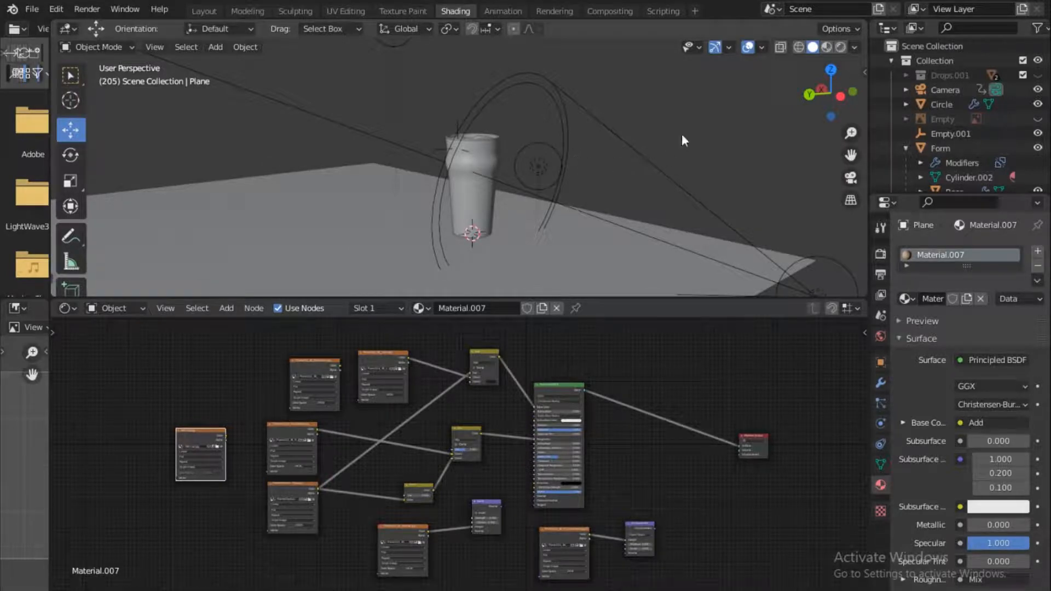
pyautogui.moveTo(828, 85); pyautogui.dragTo(856, 90)
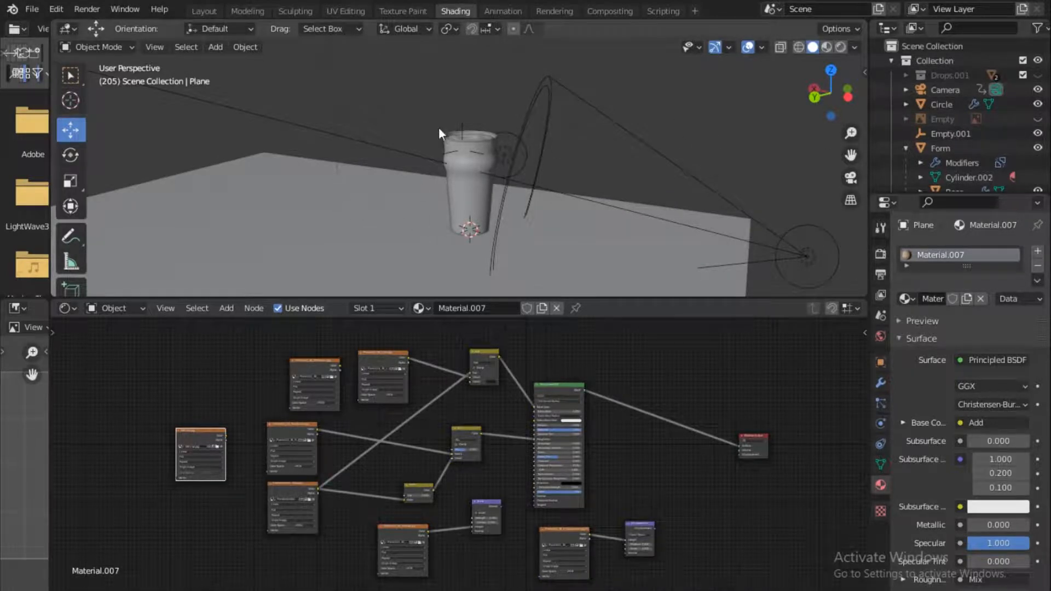
pyautogui.press('KP_0')
pyautogui.moveTo(830, 90)
pyautogui.mouseDown()
pyautogui.moveTo(849, 102)
pyautogui.moveTo(826, 94)
pyautogui.mouseUp()
pyautogui.scroll(5, 496, 215)
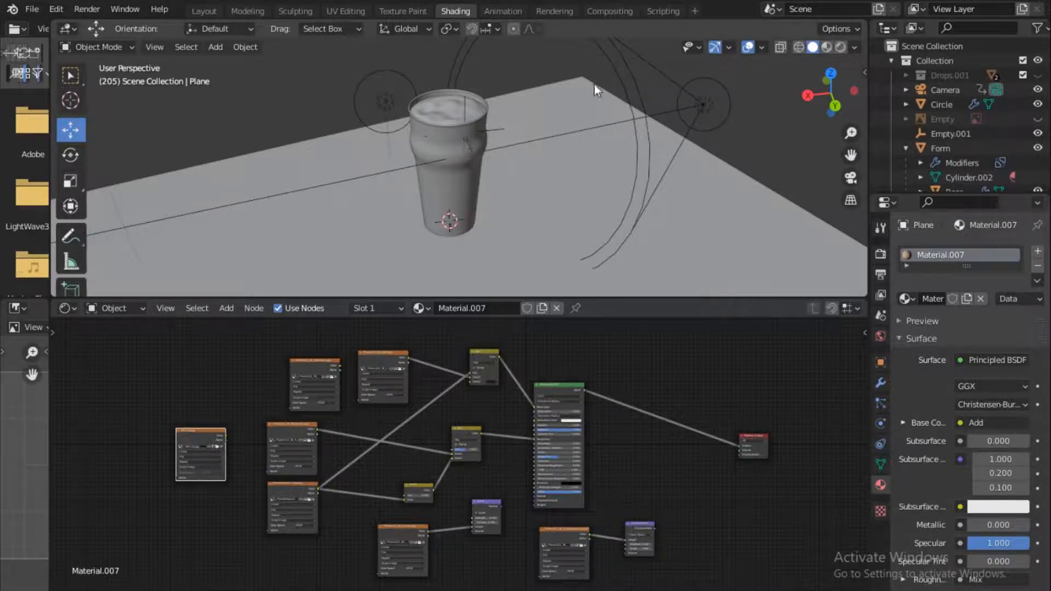
pyautogui.press('KP_0')
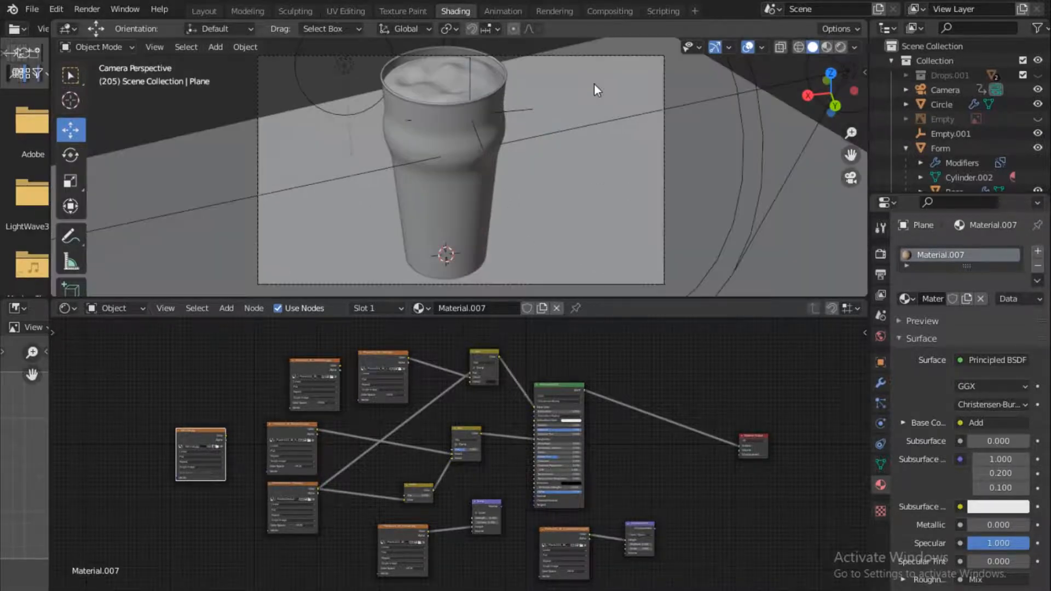
# - Select the camera, inspect its placement relative to the glass, and return to the camera view
pyautogui.click(663, 57)
pyautogui.moveTo(831, 92); pyautogui.dragTo(556, 137)
pyautogui.scroll(-5, 554, 133)
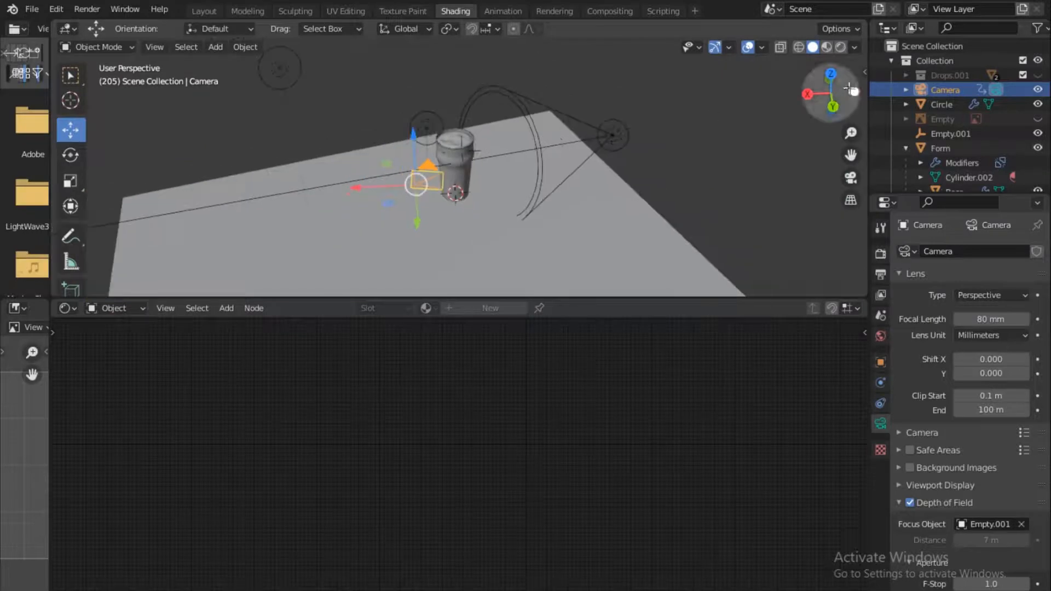
pyautogui.moveTo(832, 93); pyautogui.dragTo(839, 90)
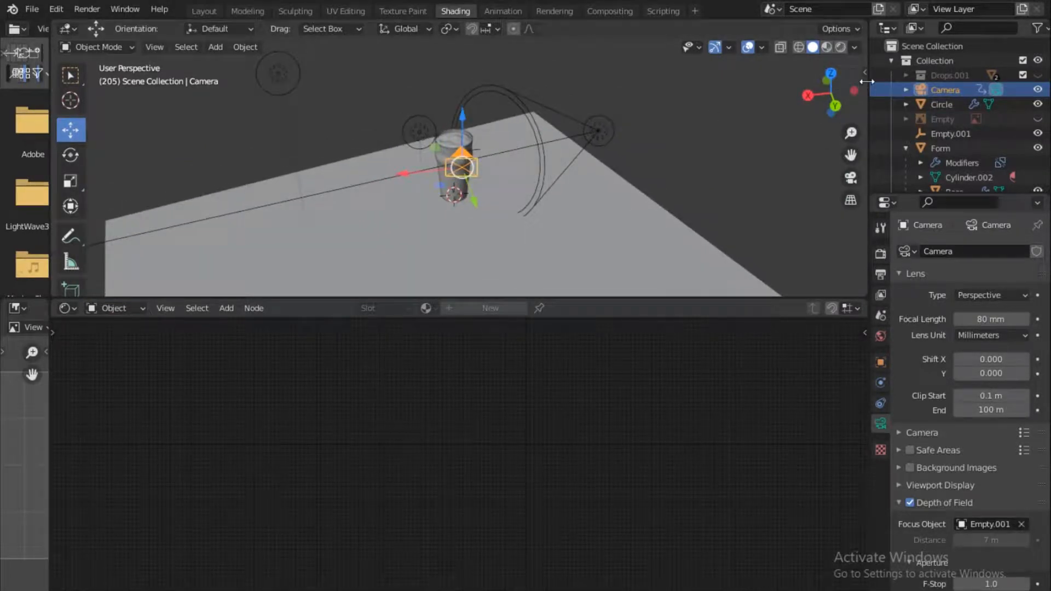
pyautogui.press('KP_0')
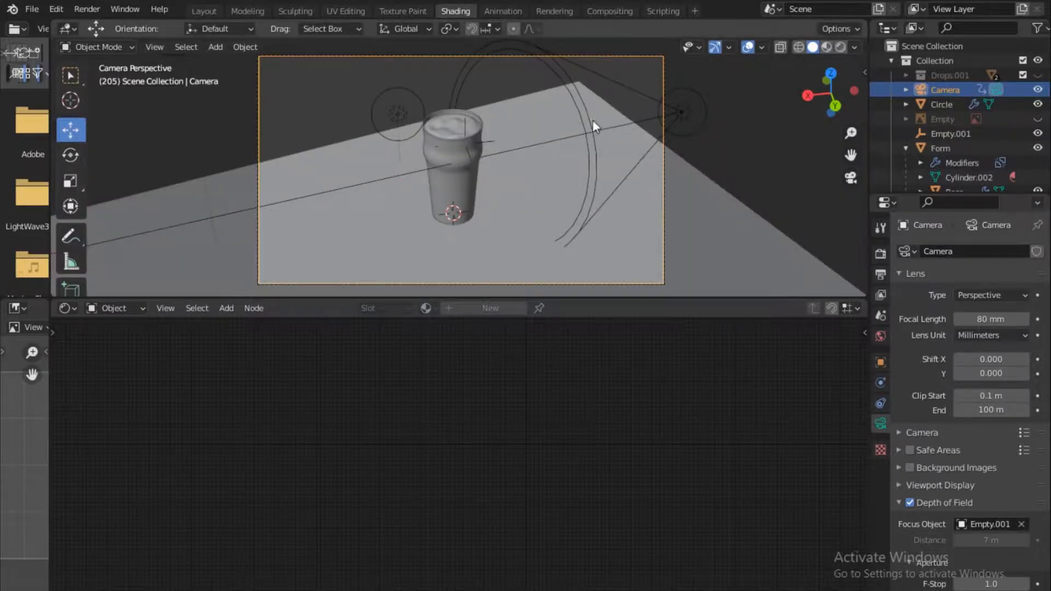
# - Review the camera's Depth of Field focus object and Aperture settings, checking the Form object on the glass before reselecting the camera
pyautogui.scroll(2, 593, 123)
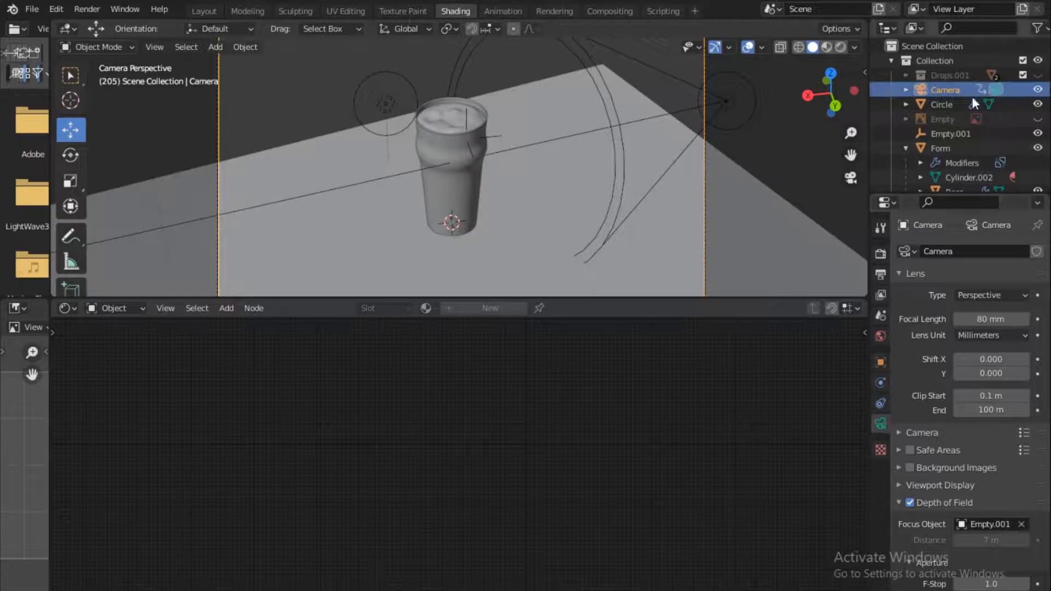
pyautogui.scroll(-3, 913, 466)
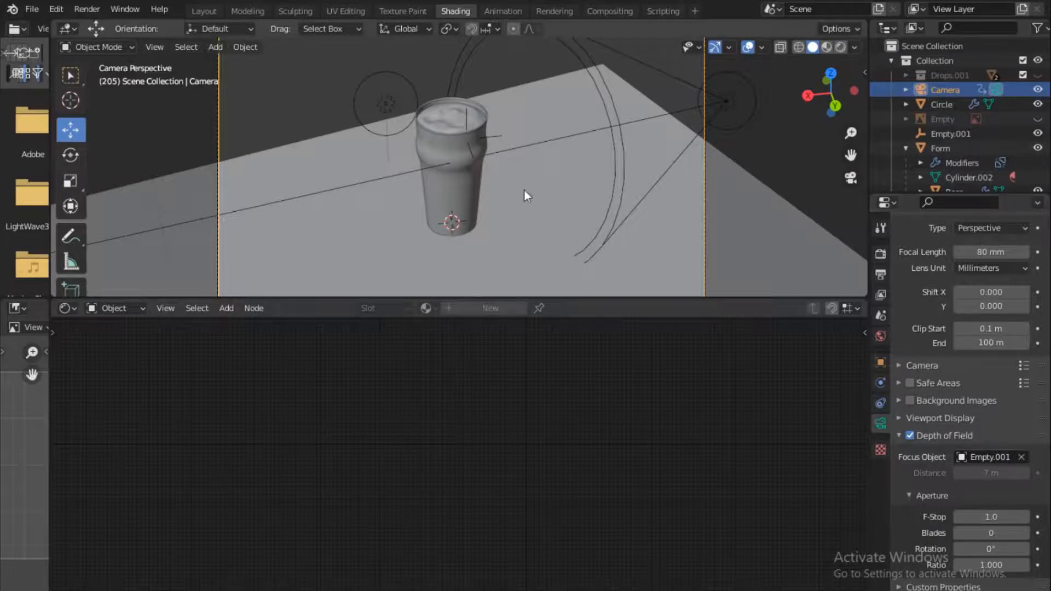
pyautogui.click(444, 121)
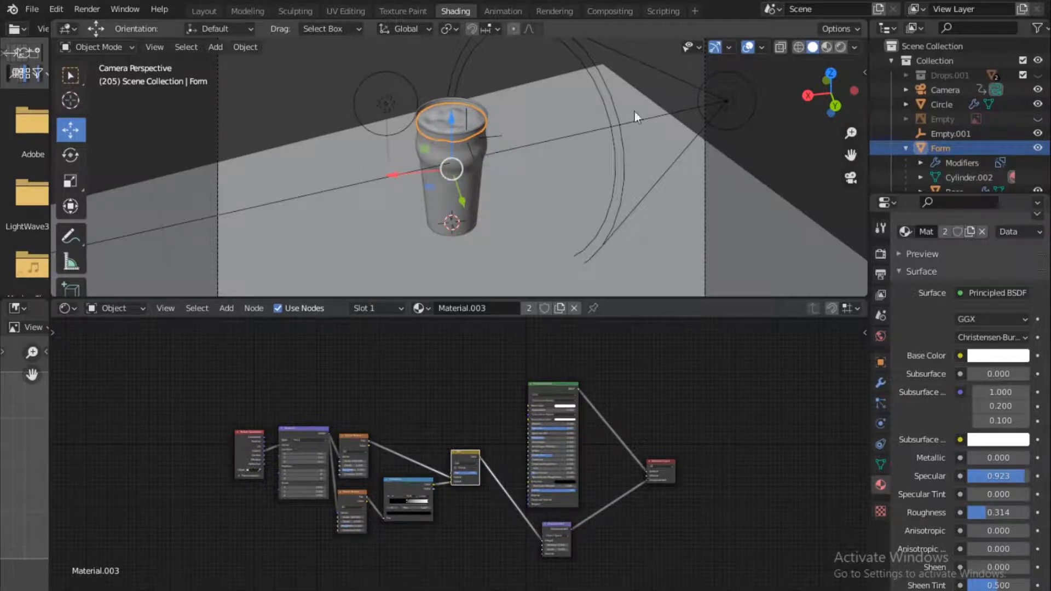
pyautogui.click(703, 121)
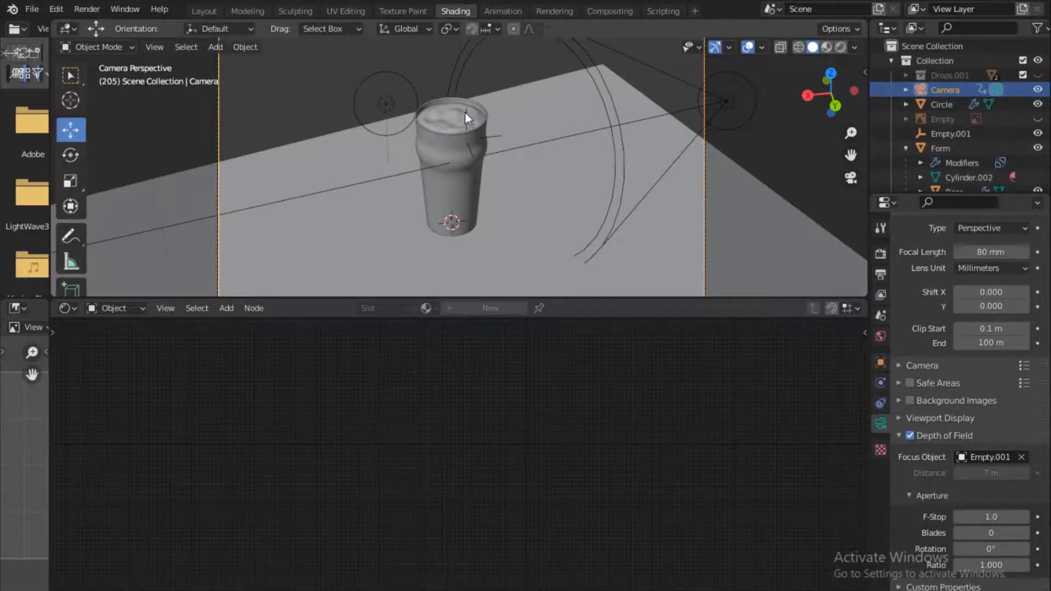
# - Look up Empty among the objects that can be added, and move the existing Empty.001 slightly along the X axis
pyautogui.click(215, 47)
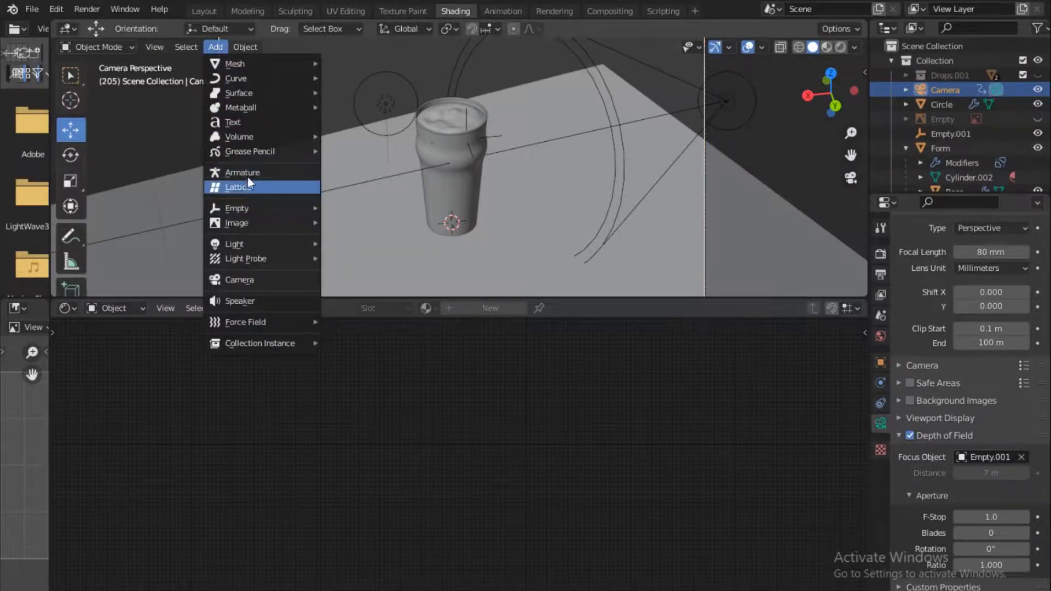
pyautogui.moveTo(258, 207)
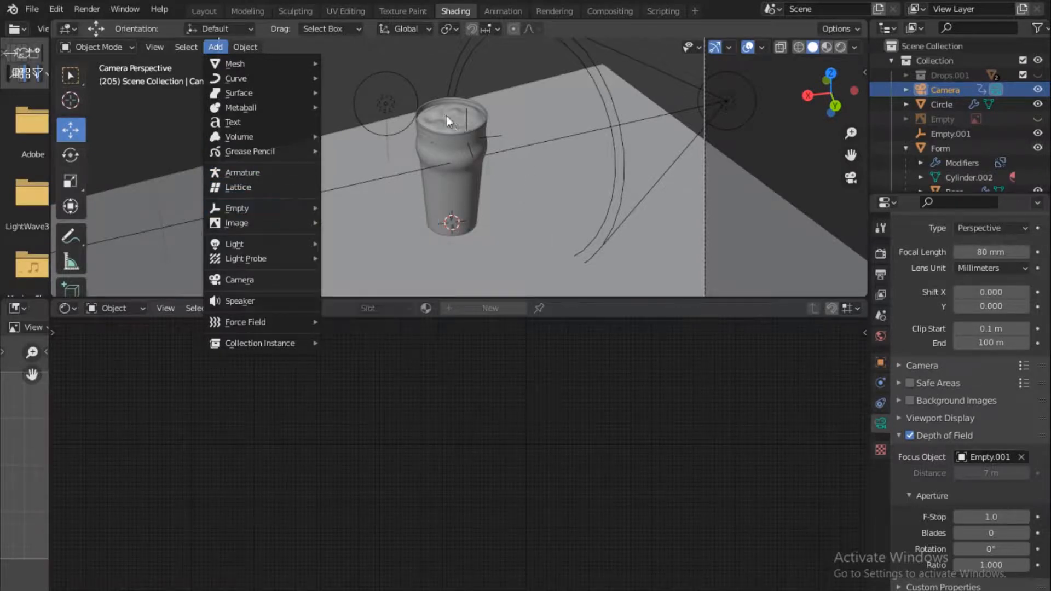
pyautogui.click(468, 119)
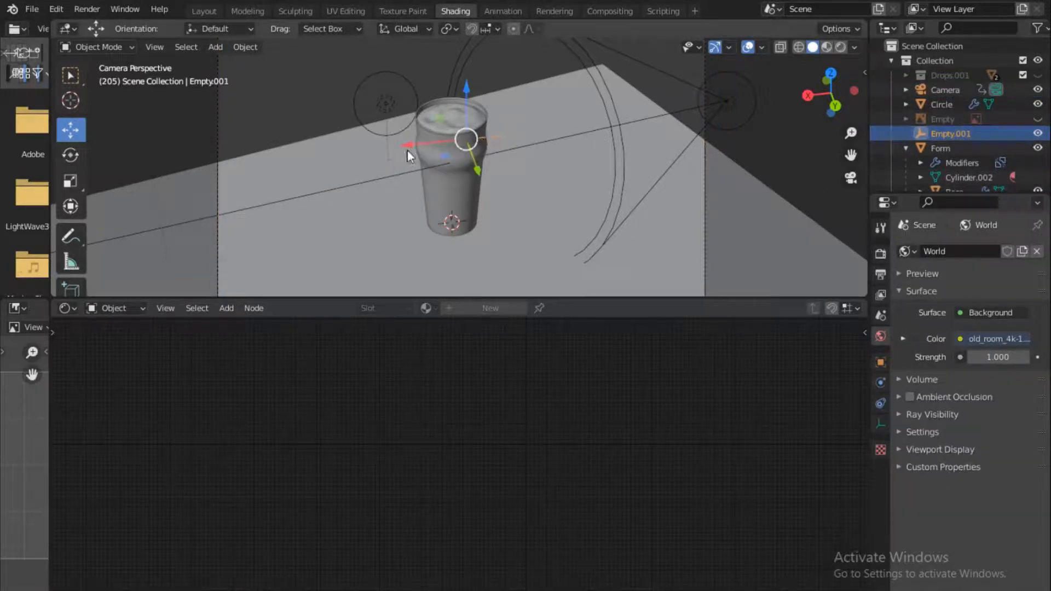
pyautogui.moveTo(425, 144); pyautogui.dragTo(411, 146)
# - Select the camera and point out its Depth of Field option with Empty.001 as the focus object
pyautogui.click(705, 64)
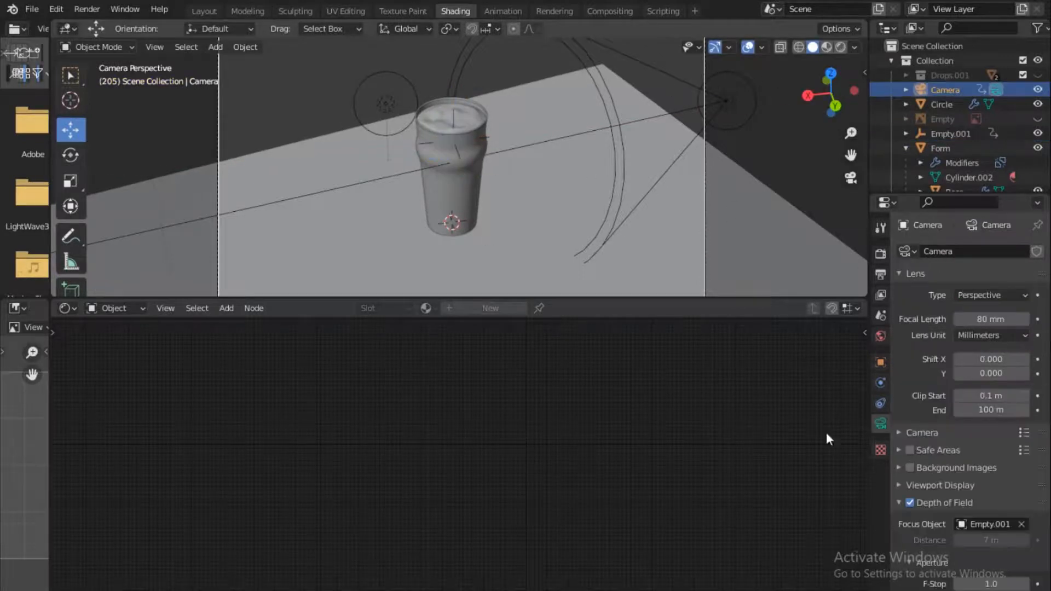
pyautogui.click(910, 503)
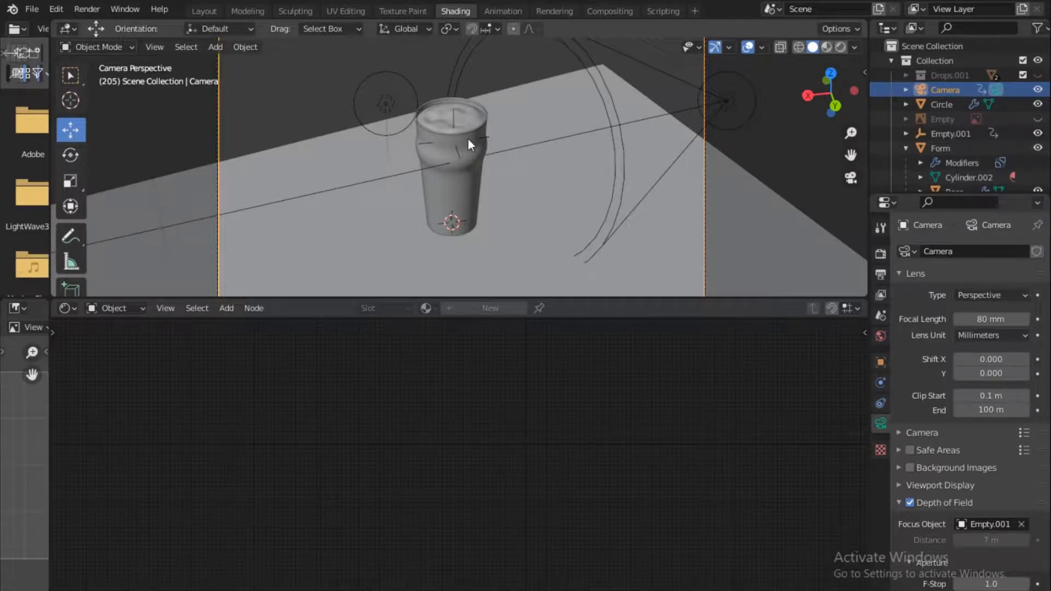
# - Switch to the compositing node tree and move the Denoise node above the Normalize node, clear of the Render Layers node
pyautogui.scroll(-3, 959, 486)
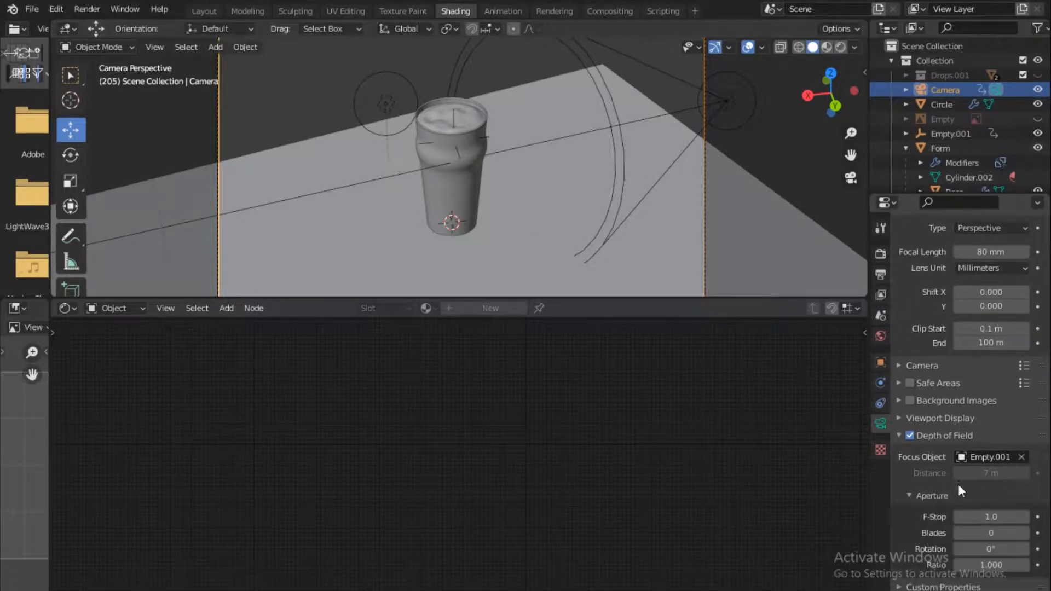
pyautogui.click(613, 13)
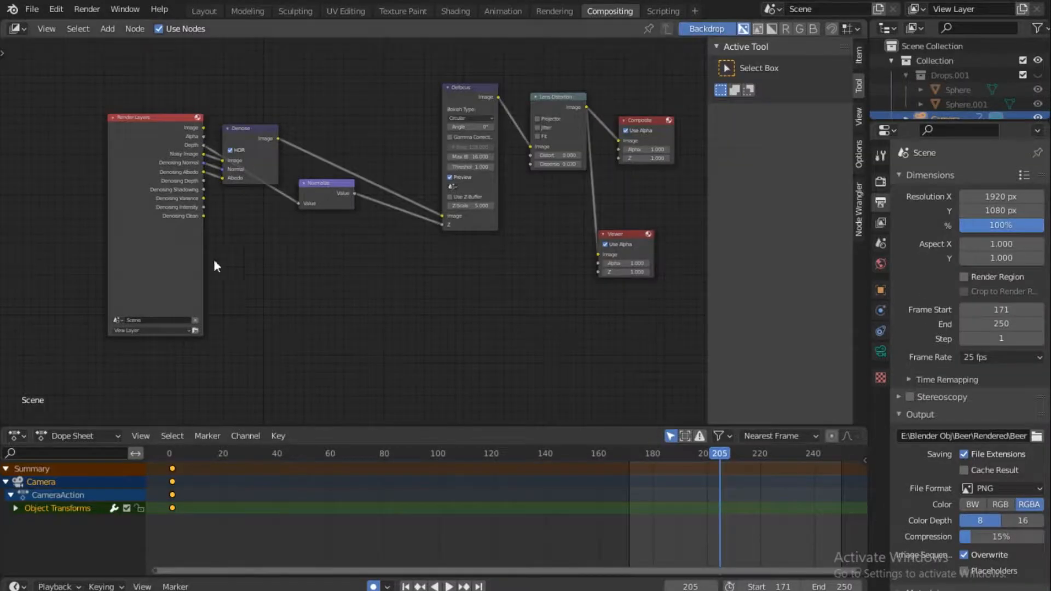
pyautogui.moveTo(254, 128); pyautogui.dragTo(278, 130)
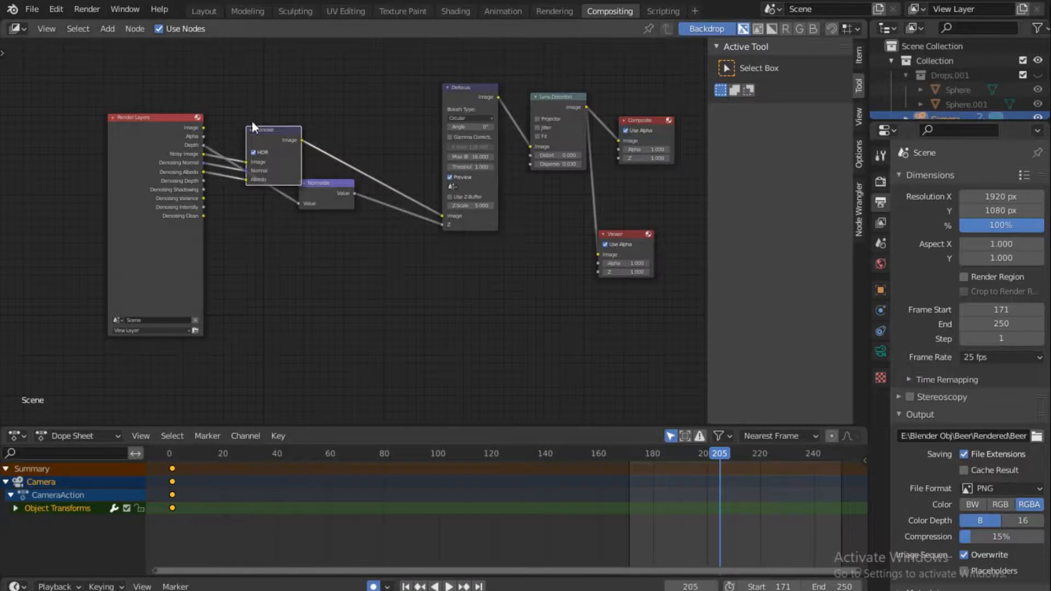
pyautogui.moveTo(261, 129); pyautogui.dragTo(303, 97)
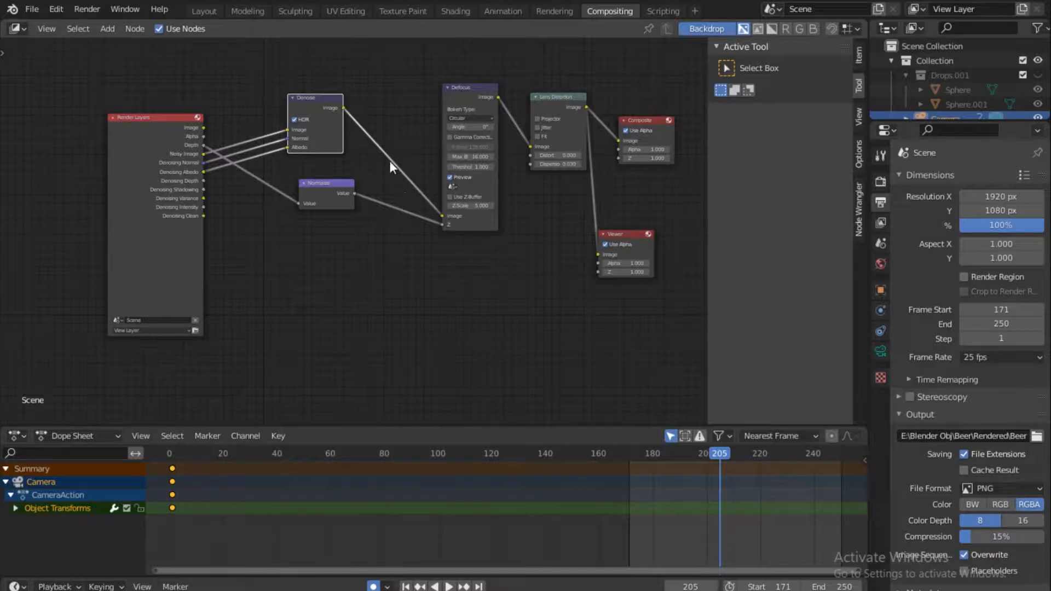
pyautogui.moveTo(326, 99); pyautogui.dragTo(338, 115)
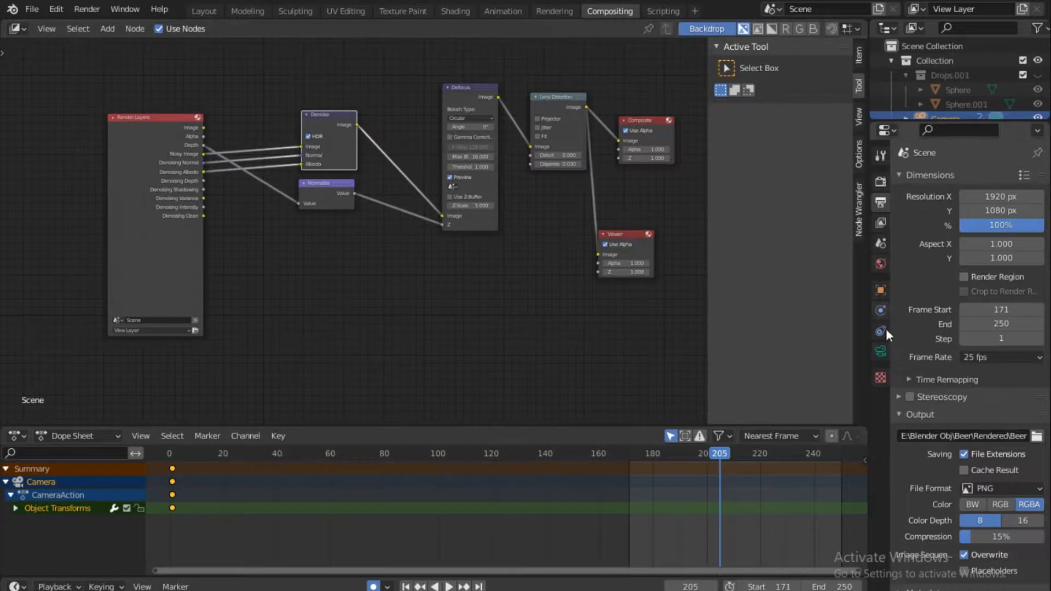
# - Check that the render engine is Cycles and review the view layer's Denoising Data pass
pyautogui.click(881, 180)
pyautogui.click(1002, 179)
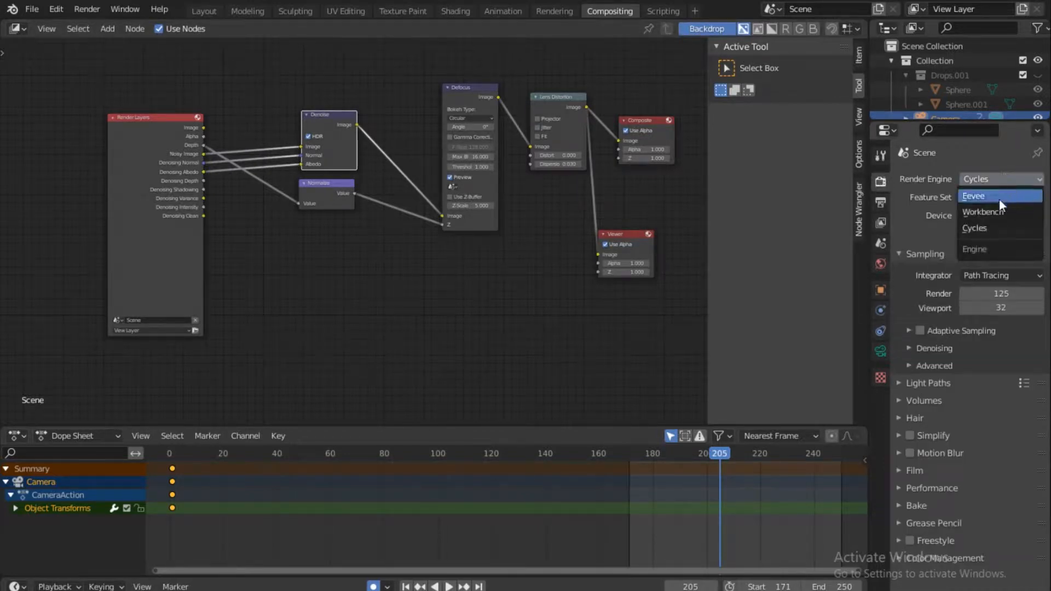
pyautogui.click(976, 227)
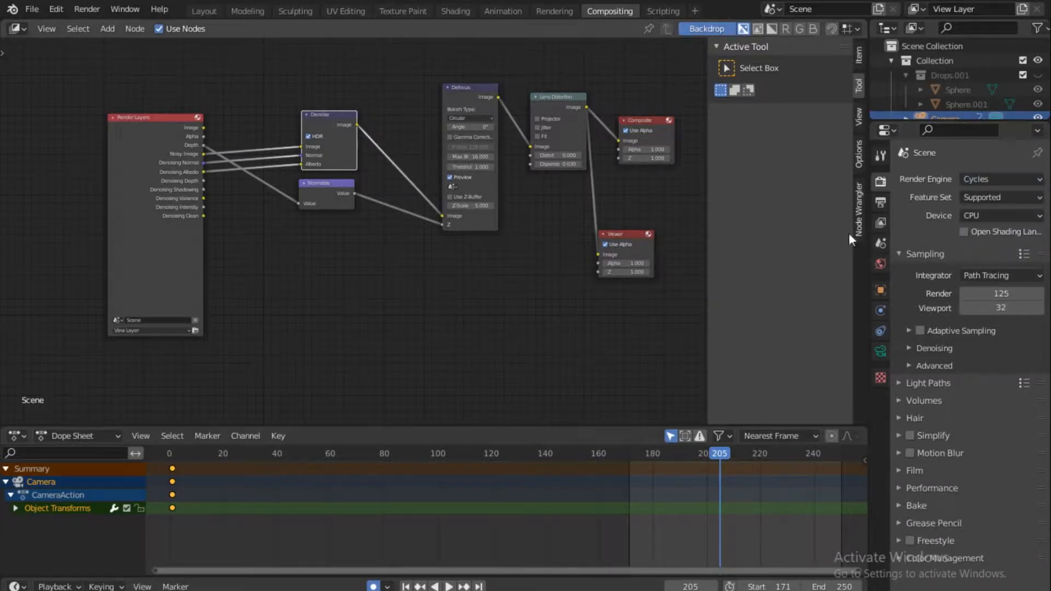
pyautogui.click(880, 222)
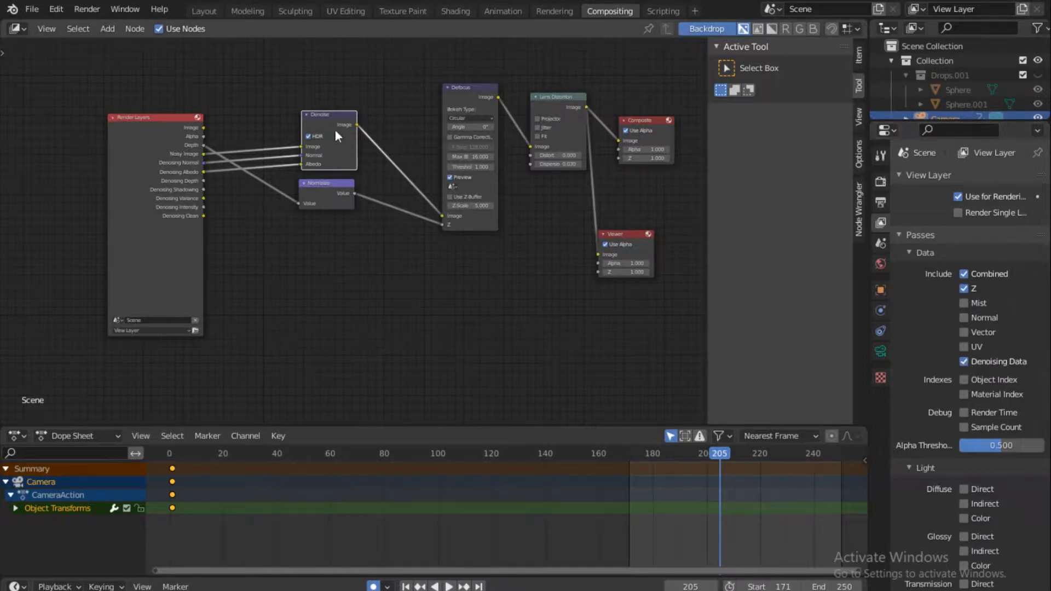
# - Look up the Denoise node among the nodes that can be added, searching for "den"
pyautogui.click(107, 30)
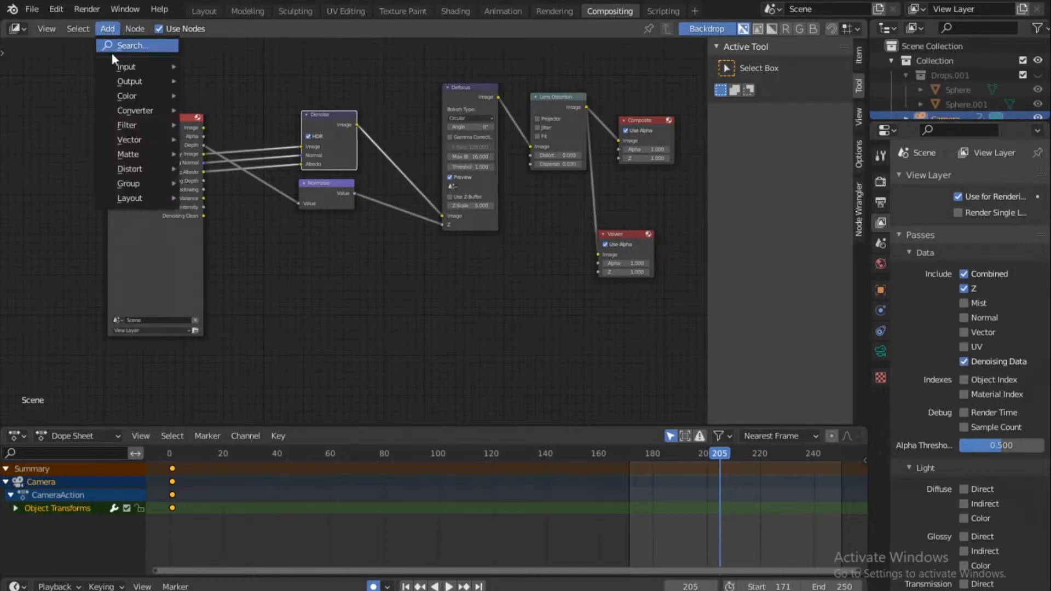
pyautogui.click(127, 46)
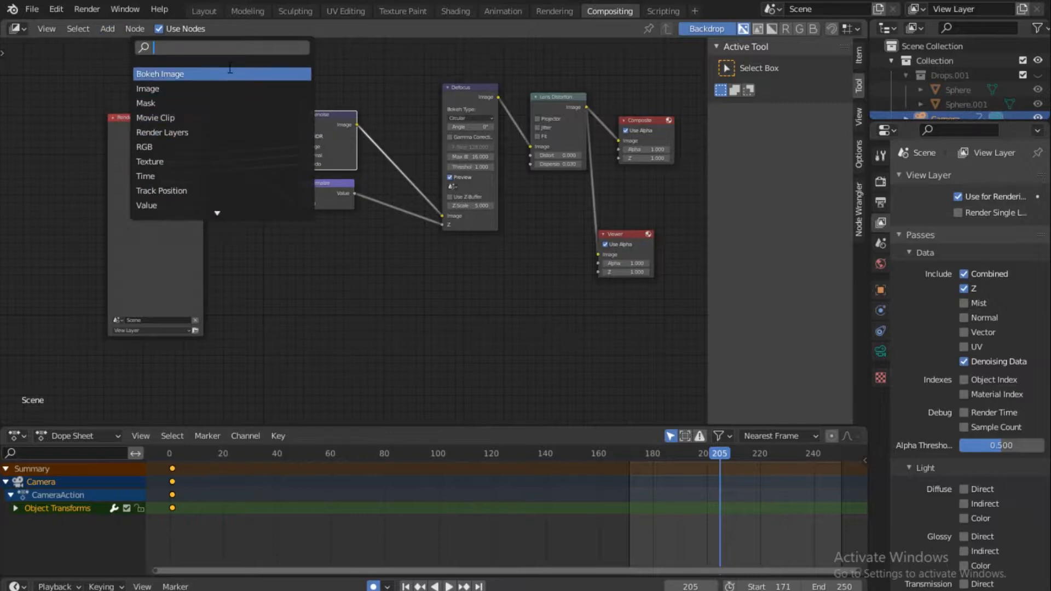
pyautogui.write('den')
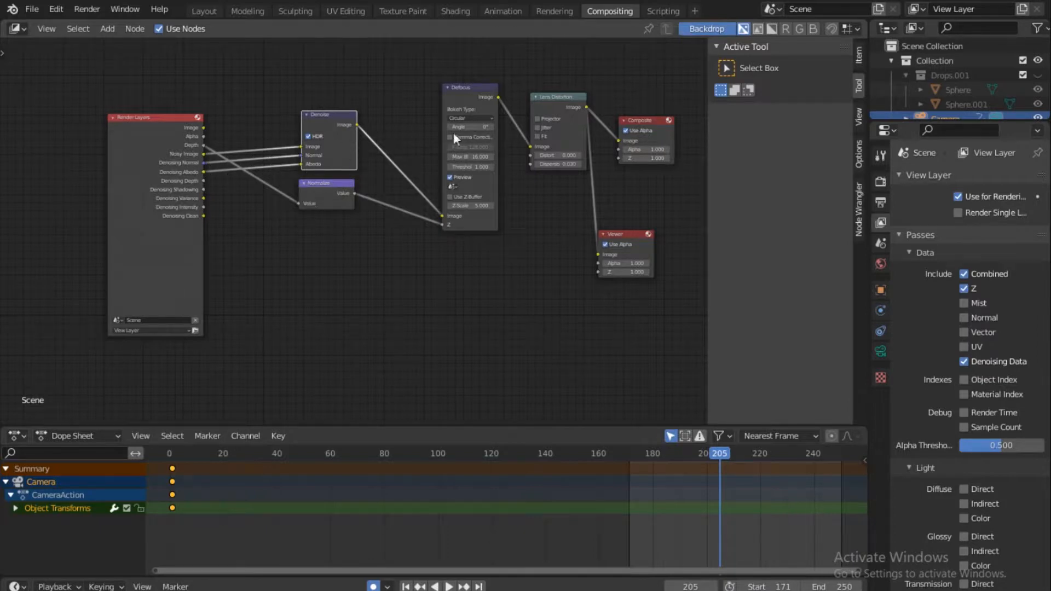
# - Move the Defocus node closer to the Denoise node and shift the Lens Distortion node slightly towards Defocus
pyautogui.moveTo(475, 90); pyautogui.dragTo(431, 105)
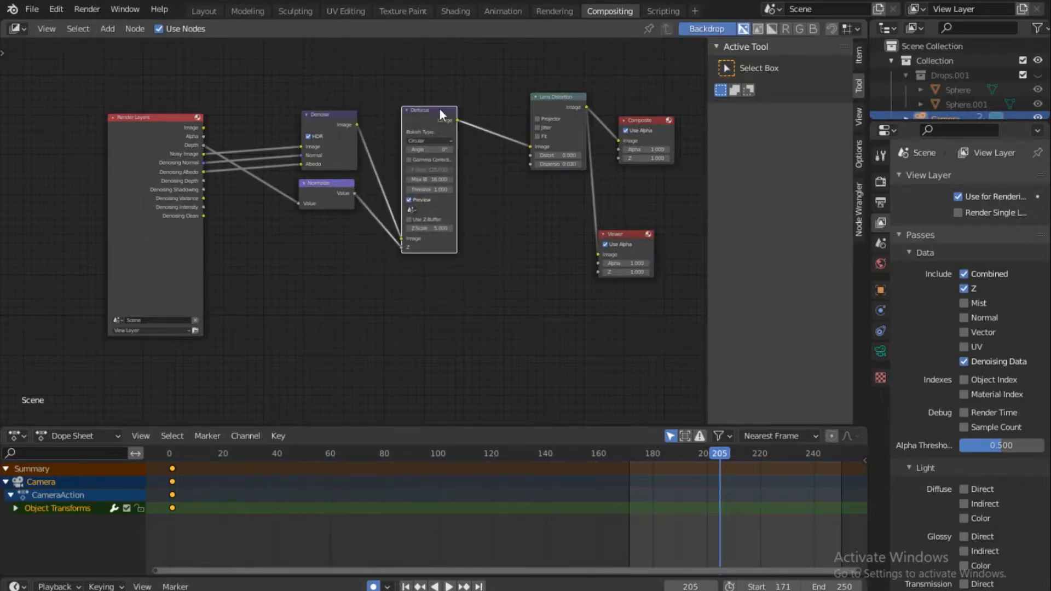
pyautogui.moveTo(439, 108); pyautogui.dragTo(457, 108)
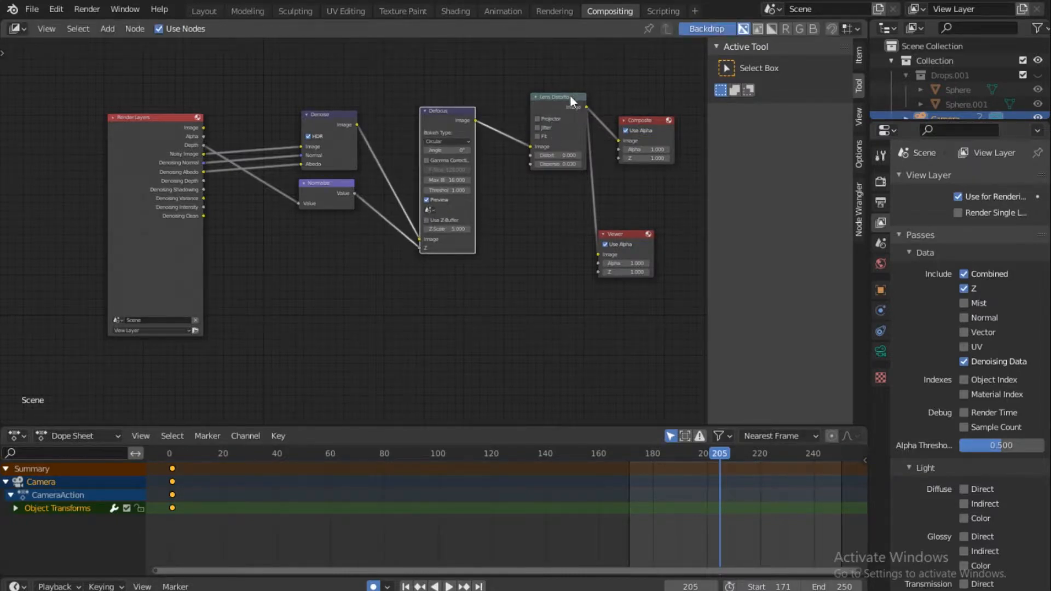
pyautogui.moveTo(572, 97); pyautogui.dragTo(552, 108)
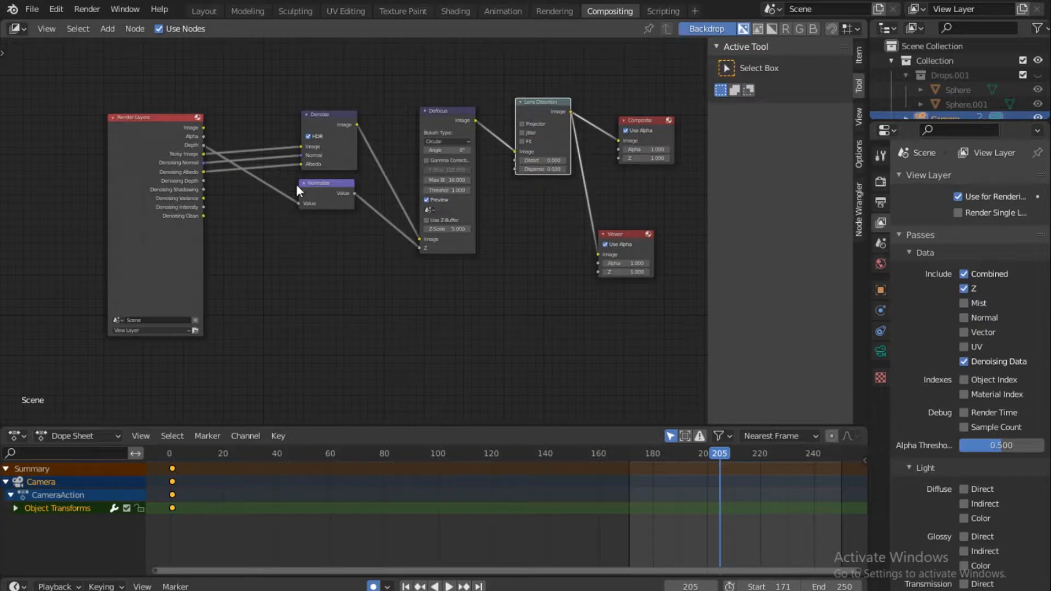
pyautogui.click(435, 112)
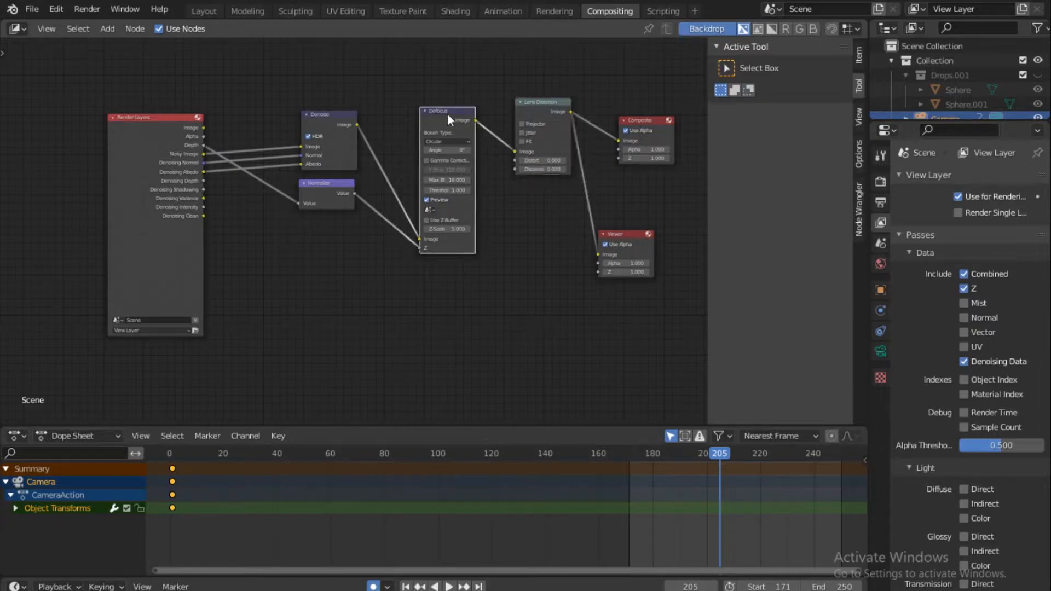
pyautogui.moveTo(439, 111); pyautogui.dragTo(430, 116)
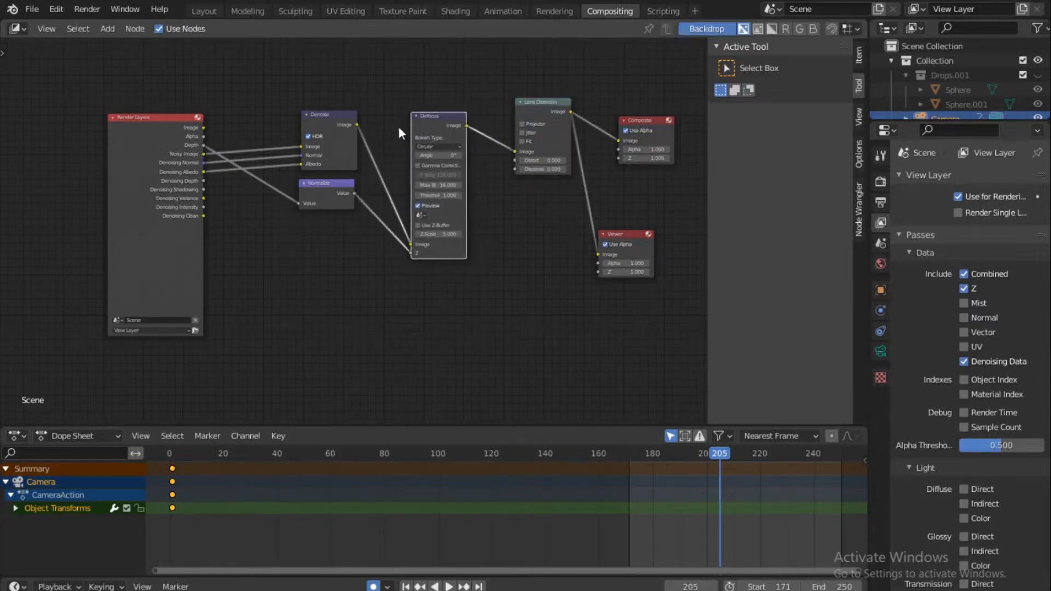
# - Move the Normalize and Denoise nodes closer to Render Layers, leaving Normalize below Denoise, and inspect Normalize's link to the Defocus Z input
pyautogui.moveTo(324, 182); pyautogui.dragTo(305, 202)
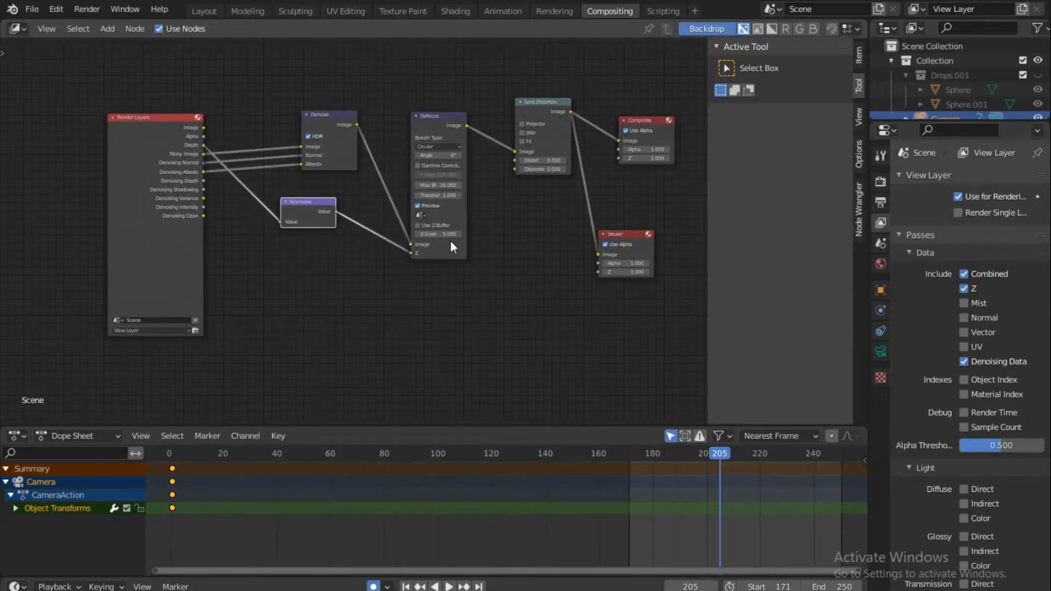
pyautogui.moveTo(338, 117); pyautogui.dragTo(411, 244)
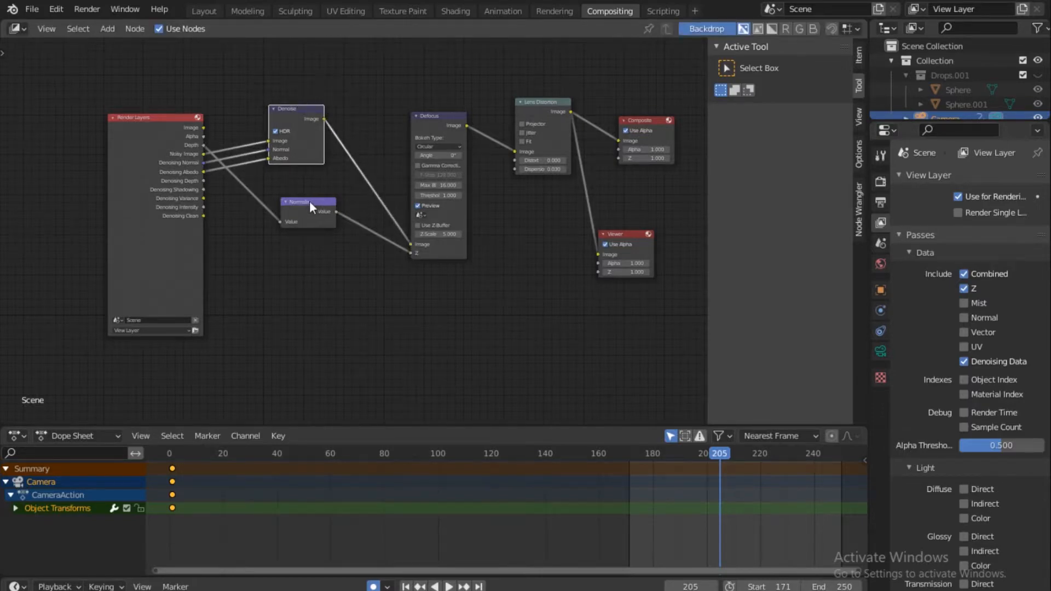
pyautogui.moveTo(310, 201)
pyautogui.mouseDown()
pyautogui.moveTo(287, 214)
pyautogui.moveTo(315, 215)
pyautogui.moveTo(289, 214)
pyautogui.moveTo(299, 214)
pyautogui.mouseUp()
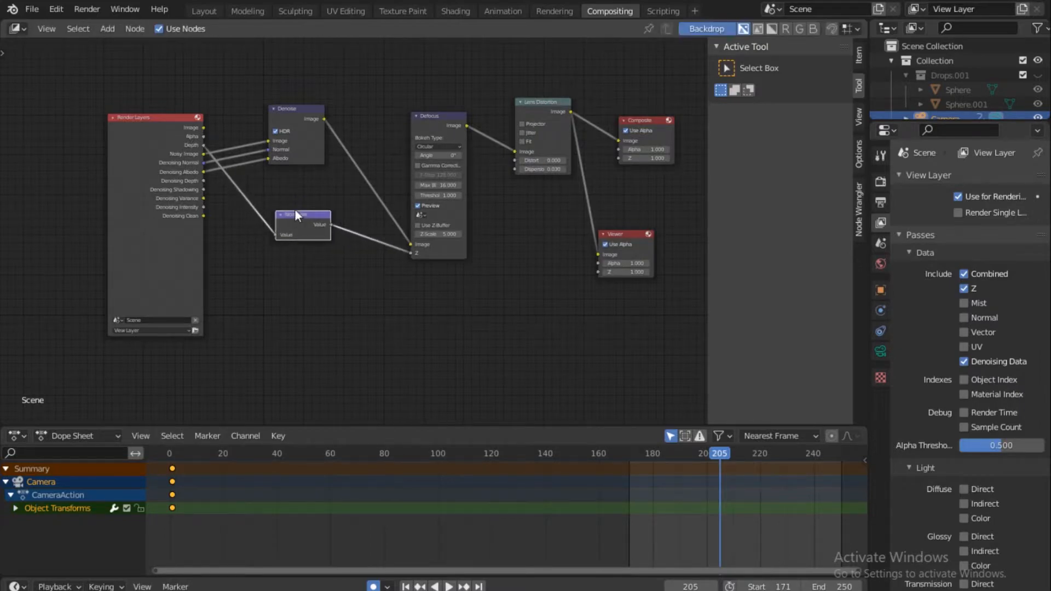
pyautogui.hotkey('shift', 'a')
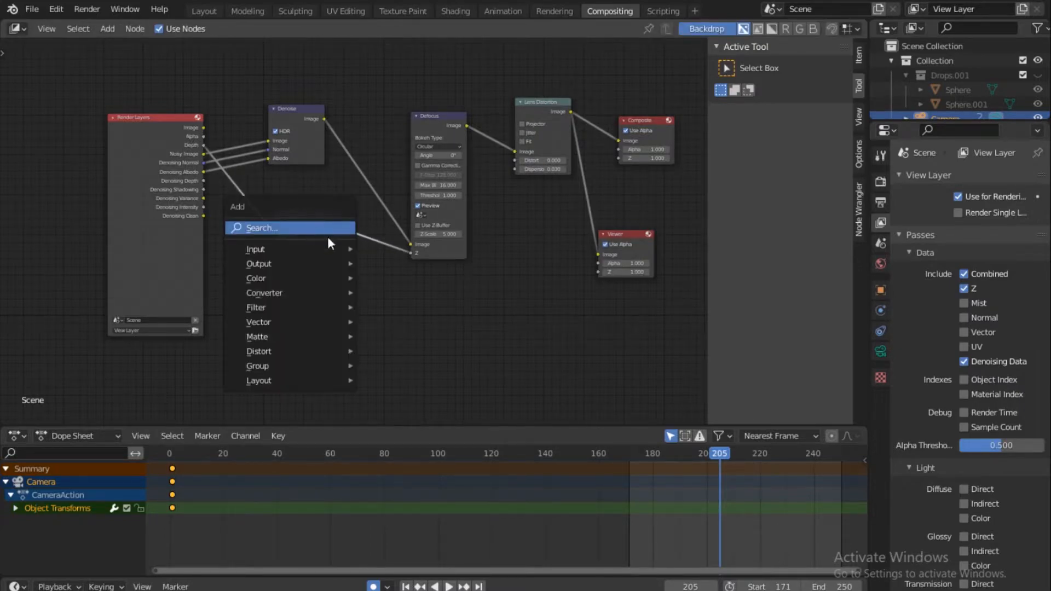
pyautogui.scroll(4, 301, 210)
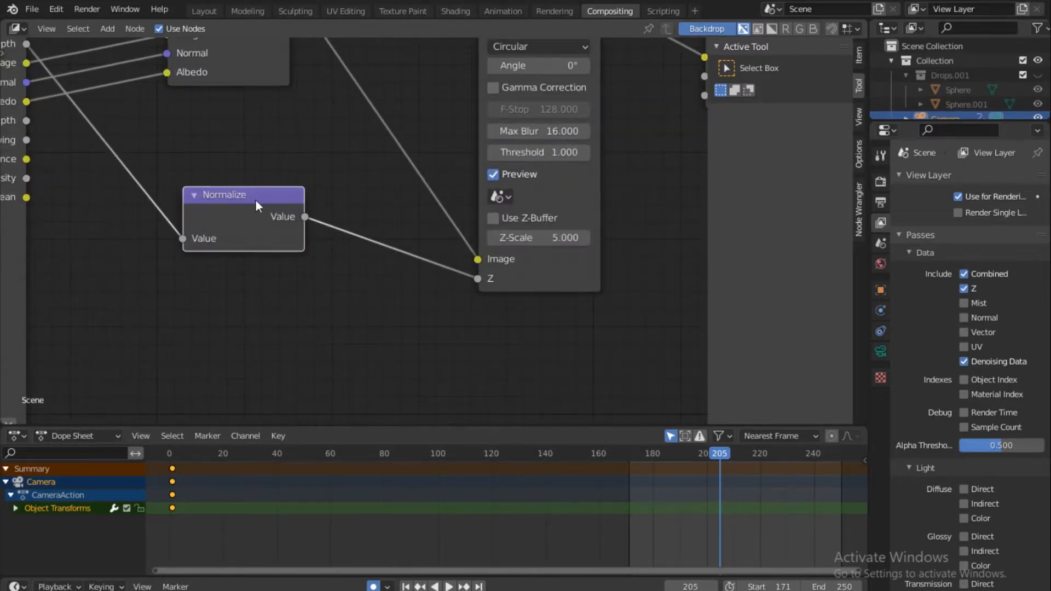
pyautogui.scroll(-3, 257, 199)
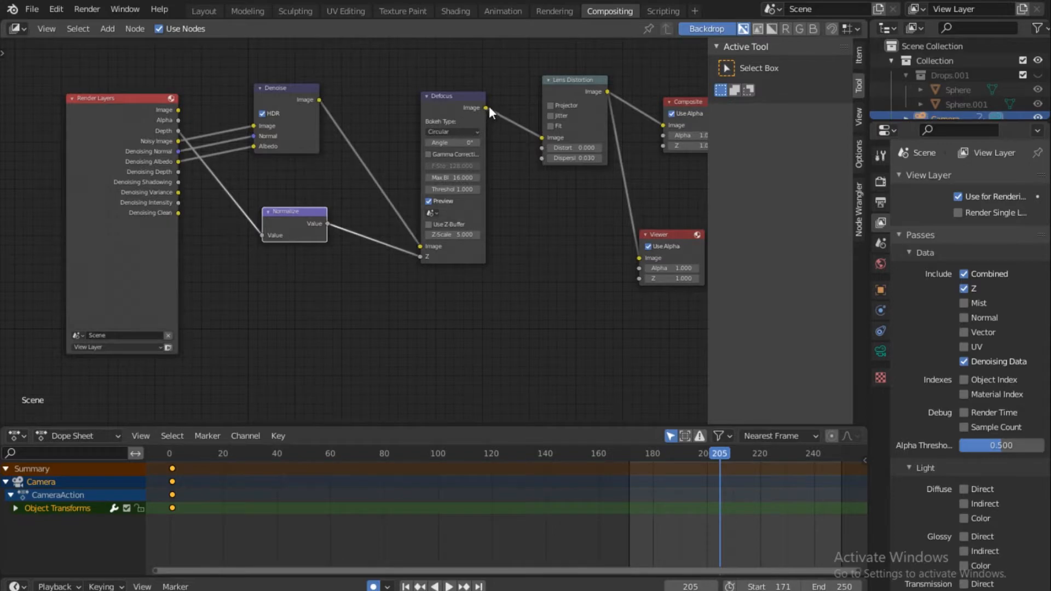
# - Select the Defocus node, briefly check the glass in the Layout workspace, and return to the compositing nodes
pyautogui.moveTo(486, 107); pyautogui.dragTo(495, 165)
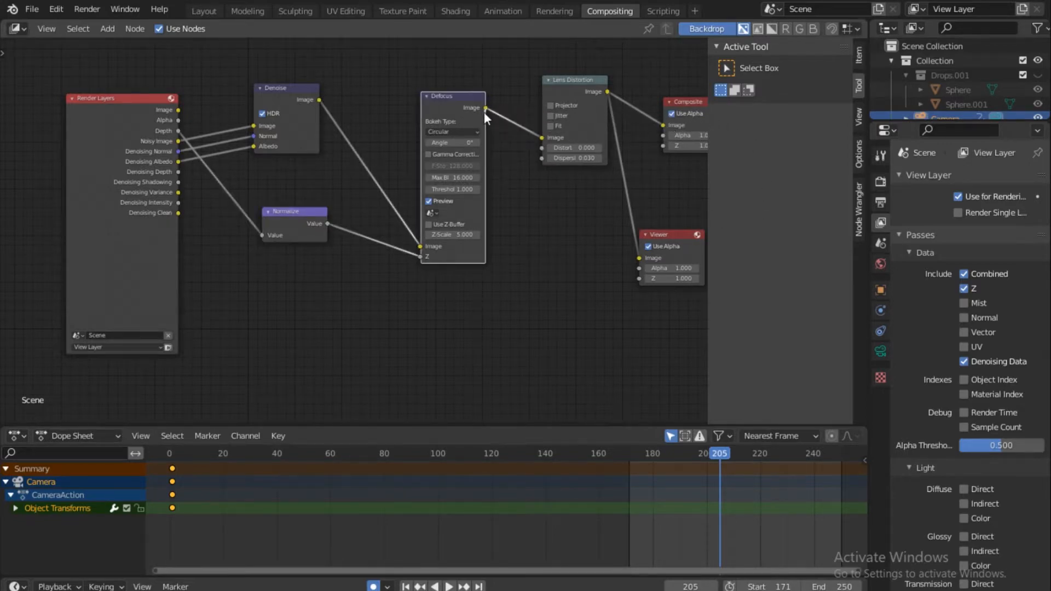
pyautogui.moveTo(526, 125); pyautogui.dragTo(341, 218, button='middle')
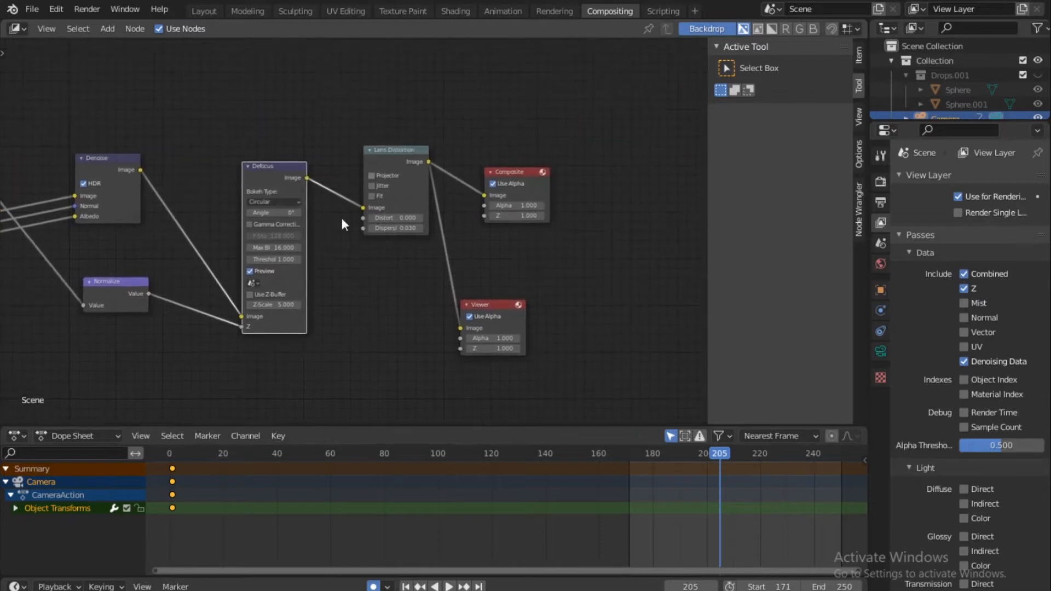
pyautogui.click(204, 11)
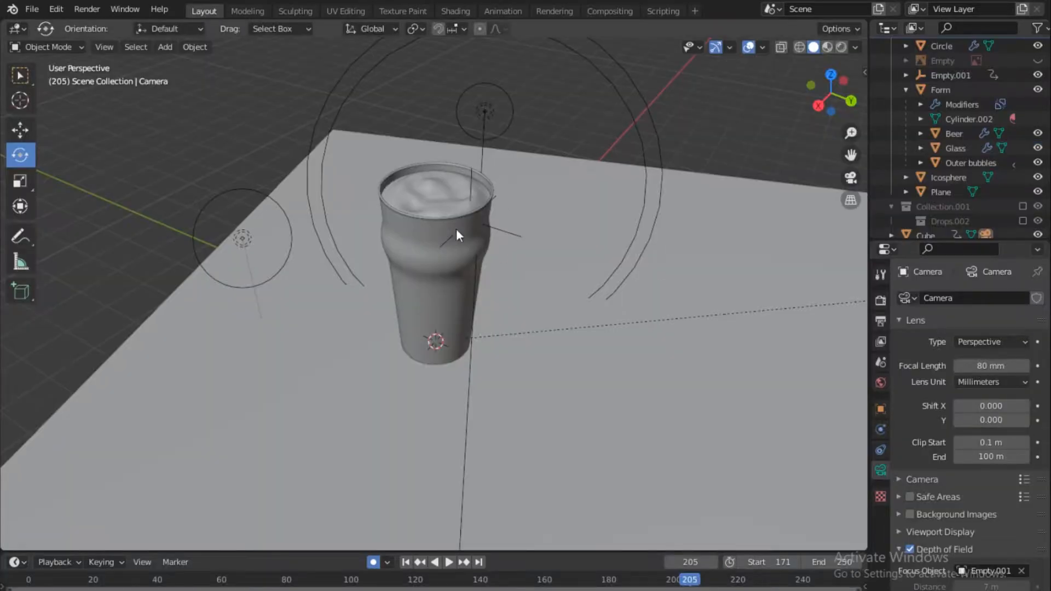
pyautogui.click(630, 10)
# - Space out the Composite and Viewer nodes from the Lens Distortion node, placing Lens Distortion between them and Defocus
pyautogui.moveTo(399, 150); pyautogui.dragTo(373, 163)
pyautogui.moveTo(474, 312); pyautogui.dragTo(529, 277)
pyautogui.moveTo(519, 172); pyautogui.dragTo(569, 166)
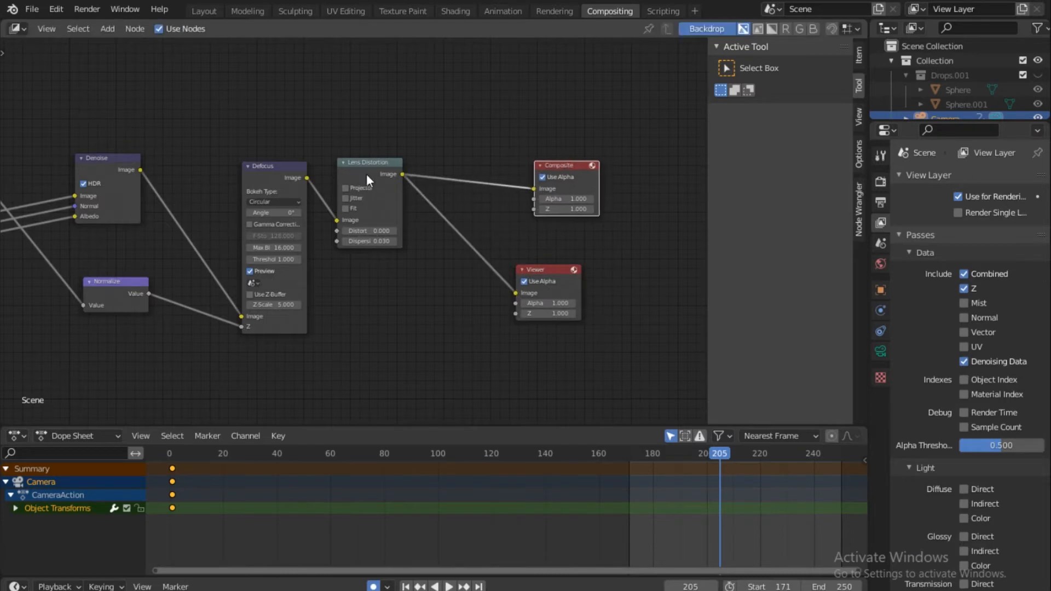
pyautogui.moveTo(363, 165); pyautogui.dragTo(394, 164)
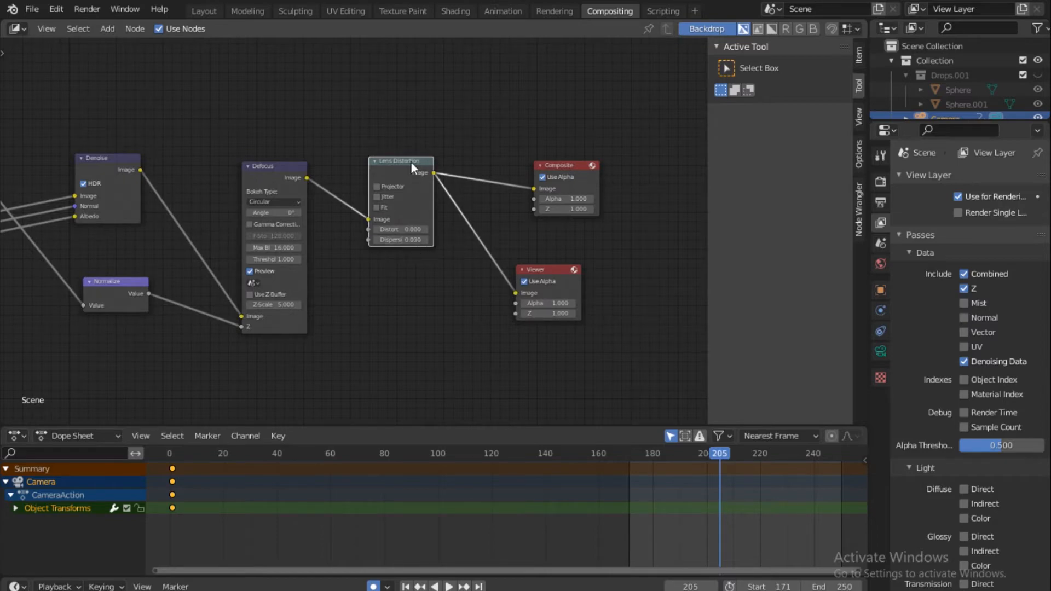
pyautogui.moveTo(412, 162); pyautogui.dragTo(425, 157)
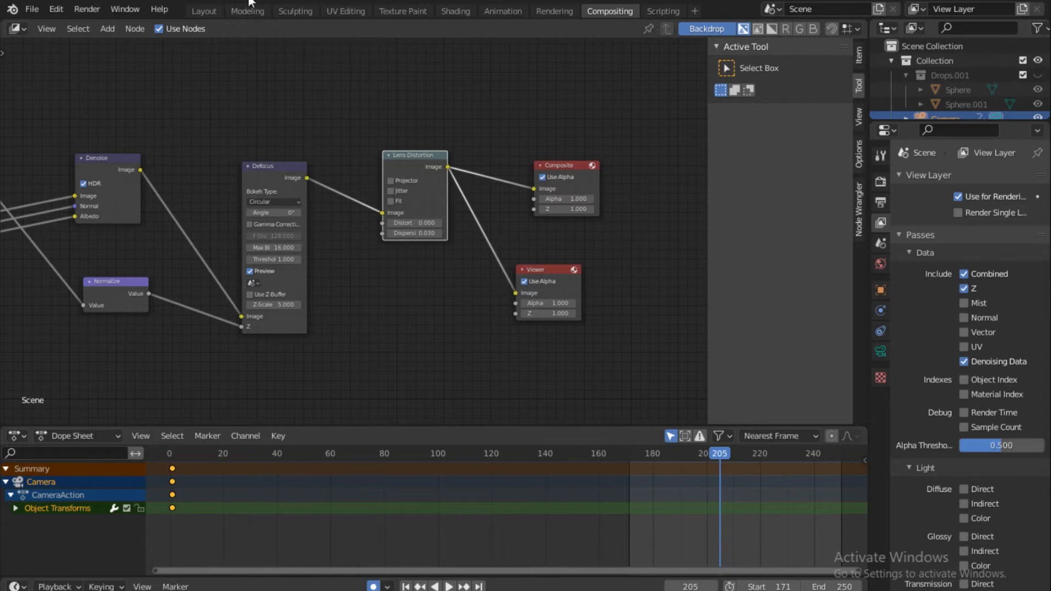
# - Return to the Layout workspace, orbit around the glass, and look at the scene through the camera
pyautogui.click(207, 11)
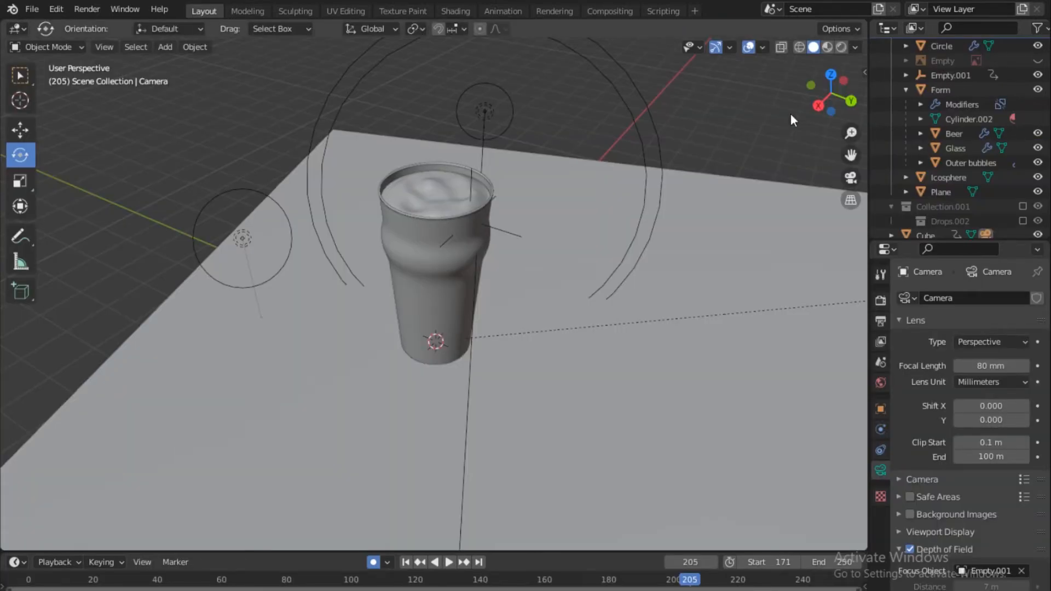
pyautogui.moveTo(830, 92); pyautogui.dragTo(527, 159)
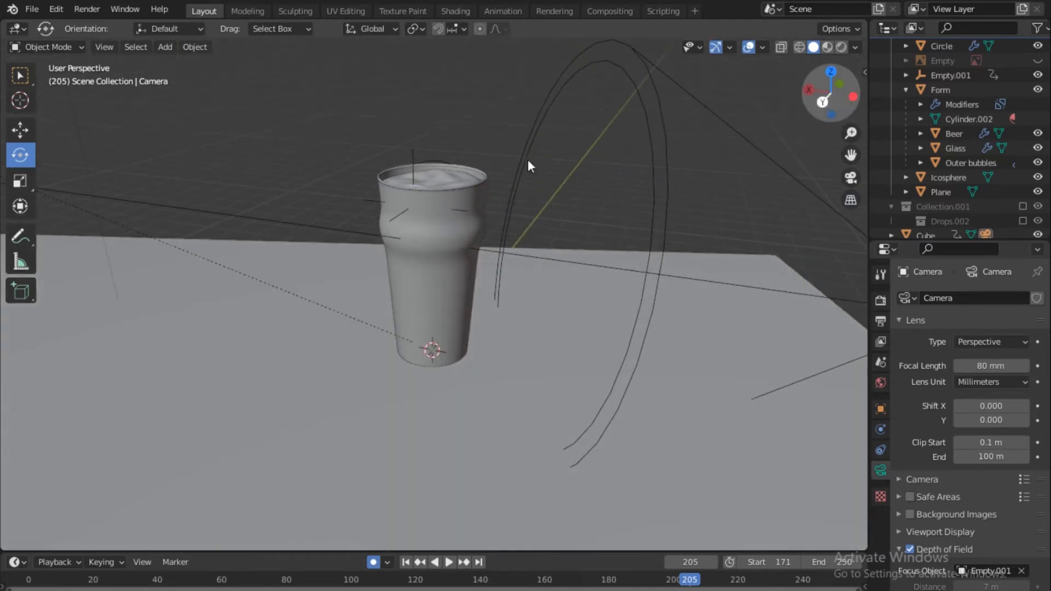
pyautogui.press('KP_0')
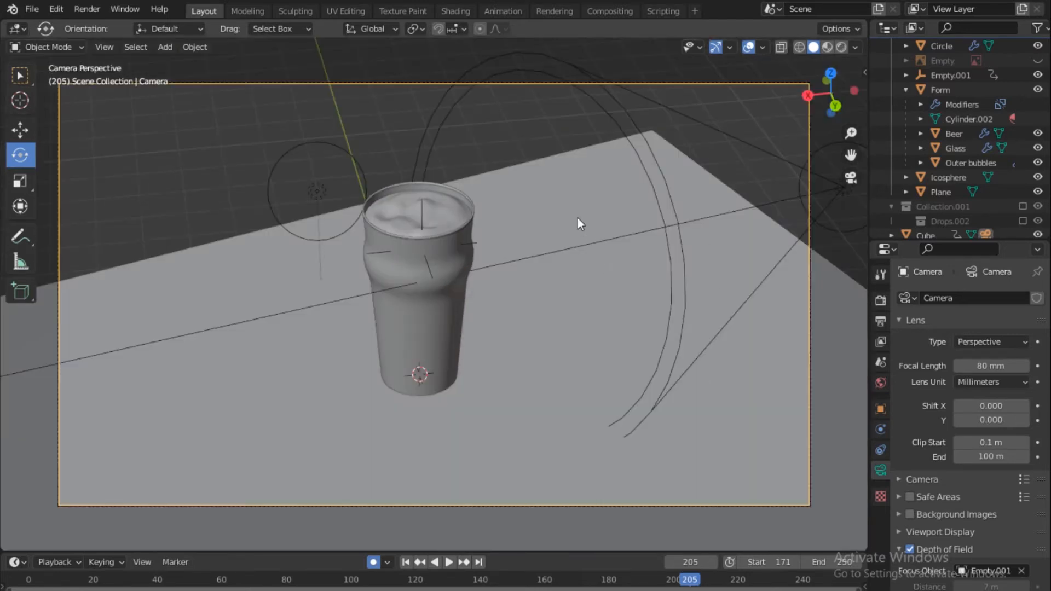